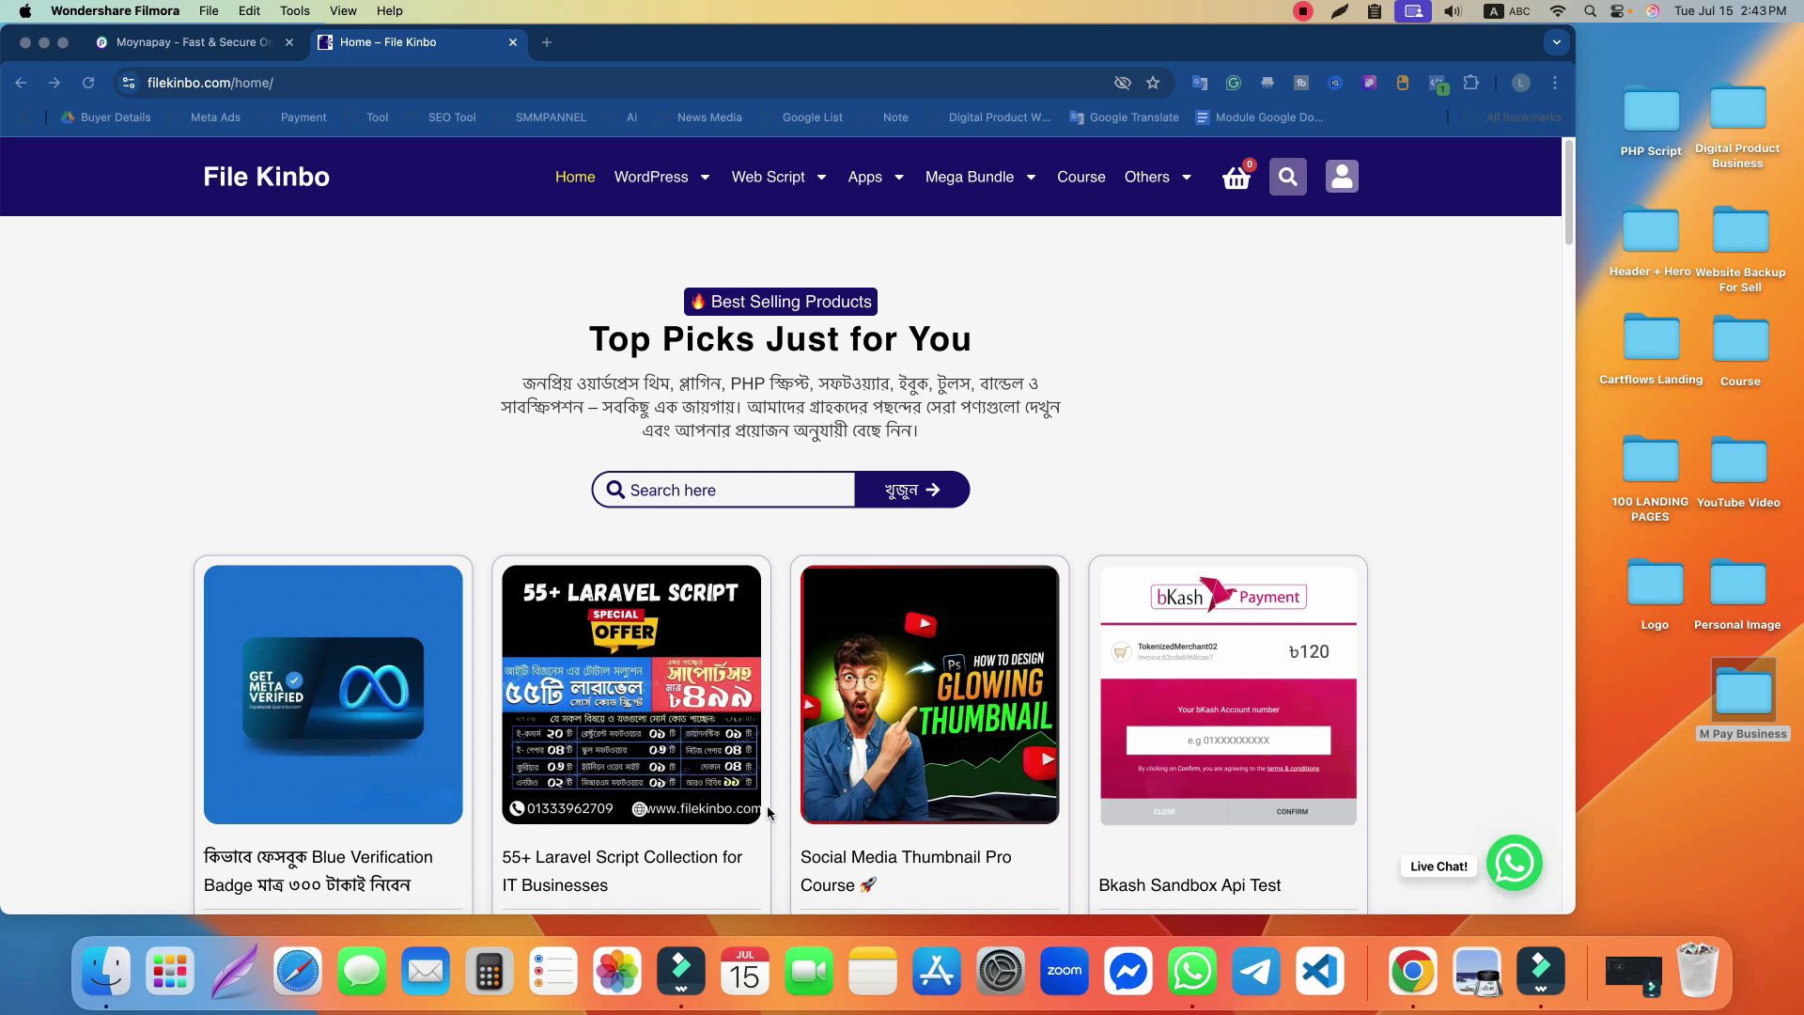
Step: Scroll down to the best-selling products and open the Blue Verification Badge product
scroll(781, 805, "down", 4)
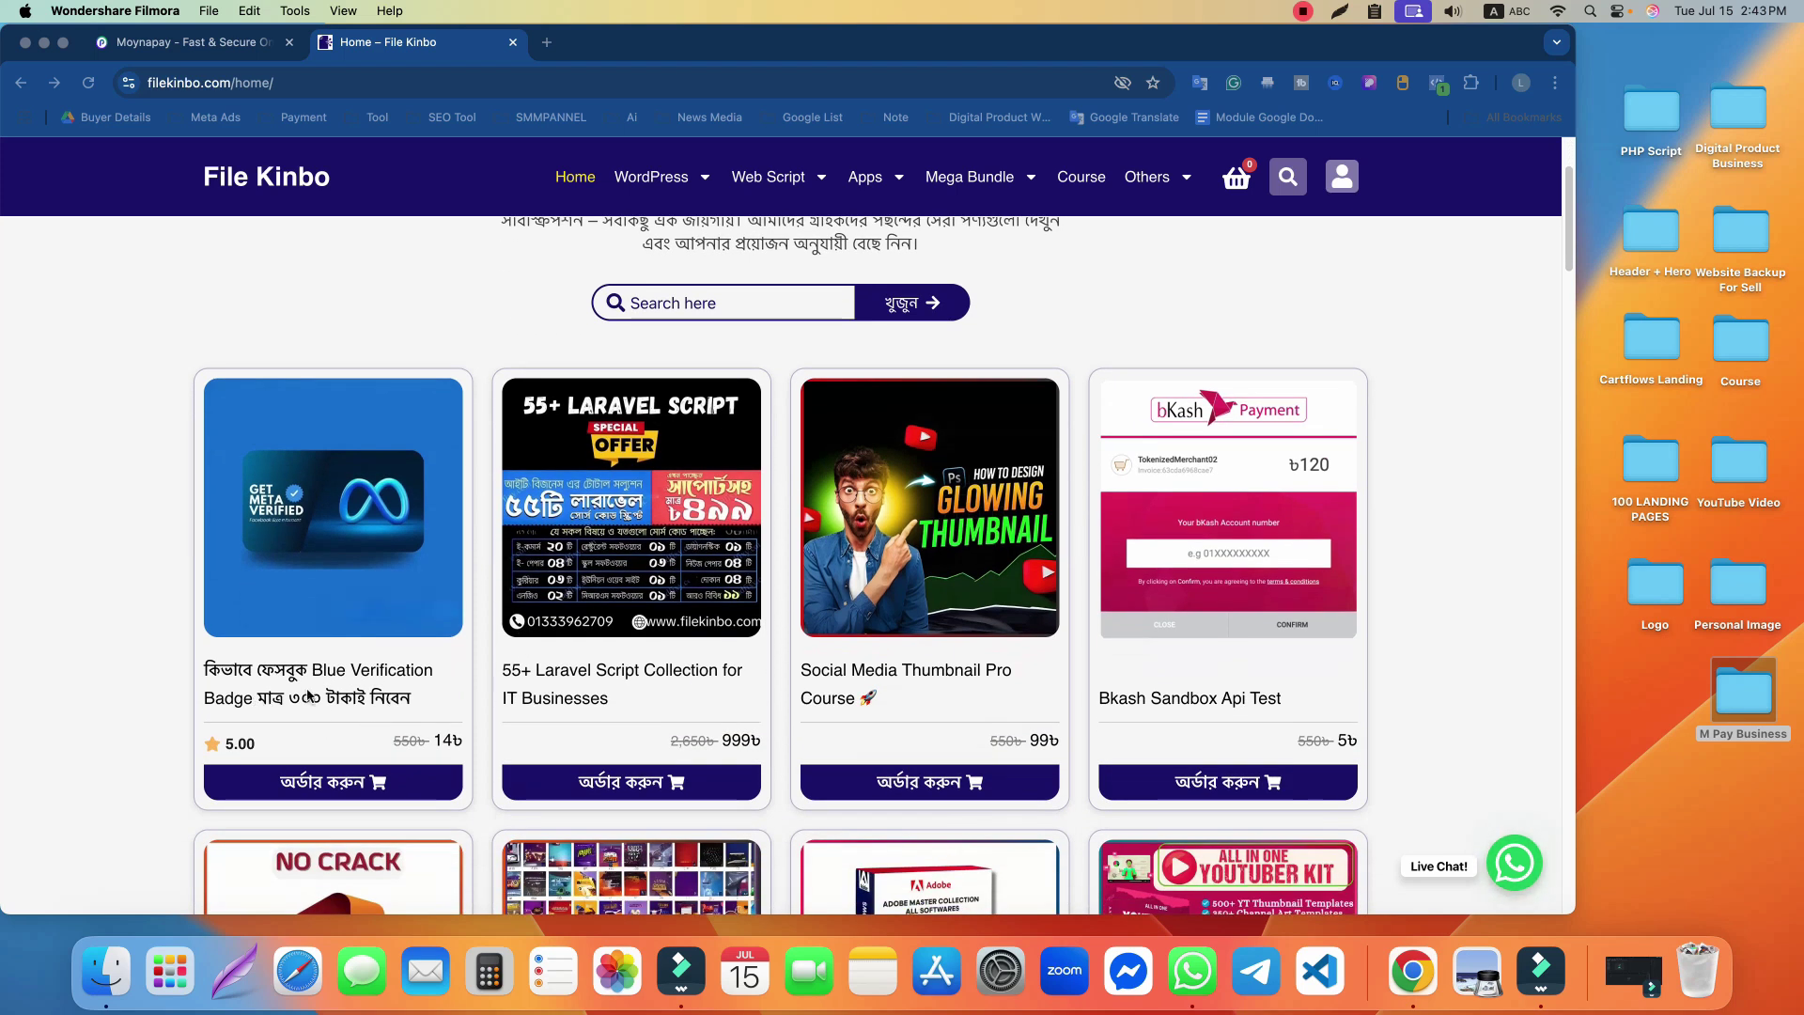
left_click(310, 696)
Step: Order the Blue Verification Badge and place the order to reach the ৳14 Moyna Pay page
left_click(375, 702)
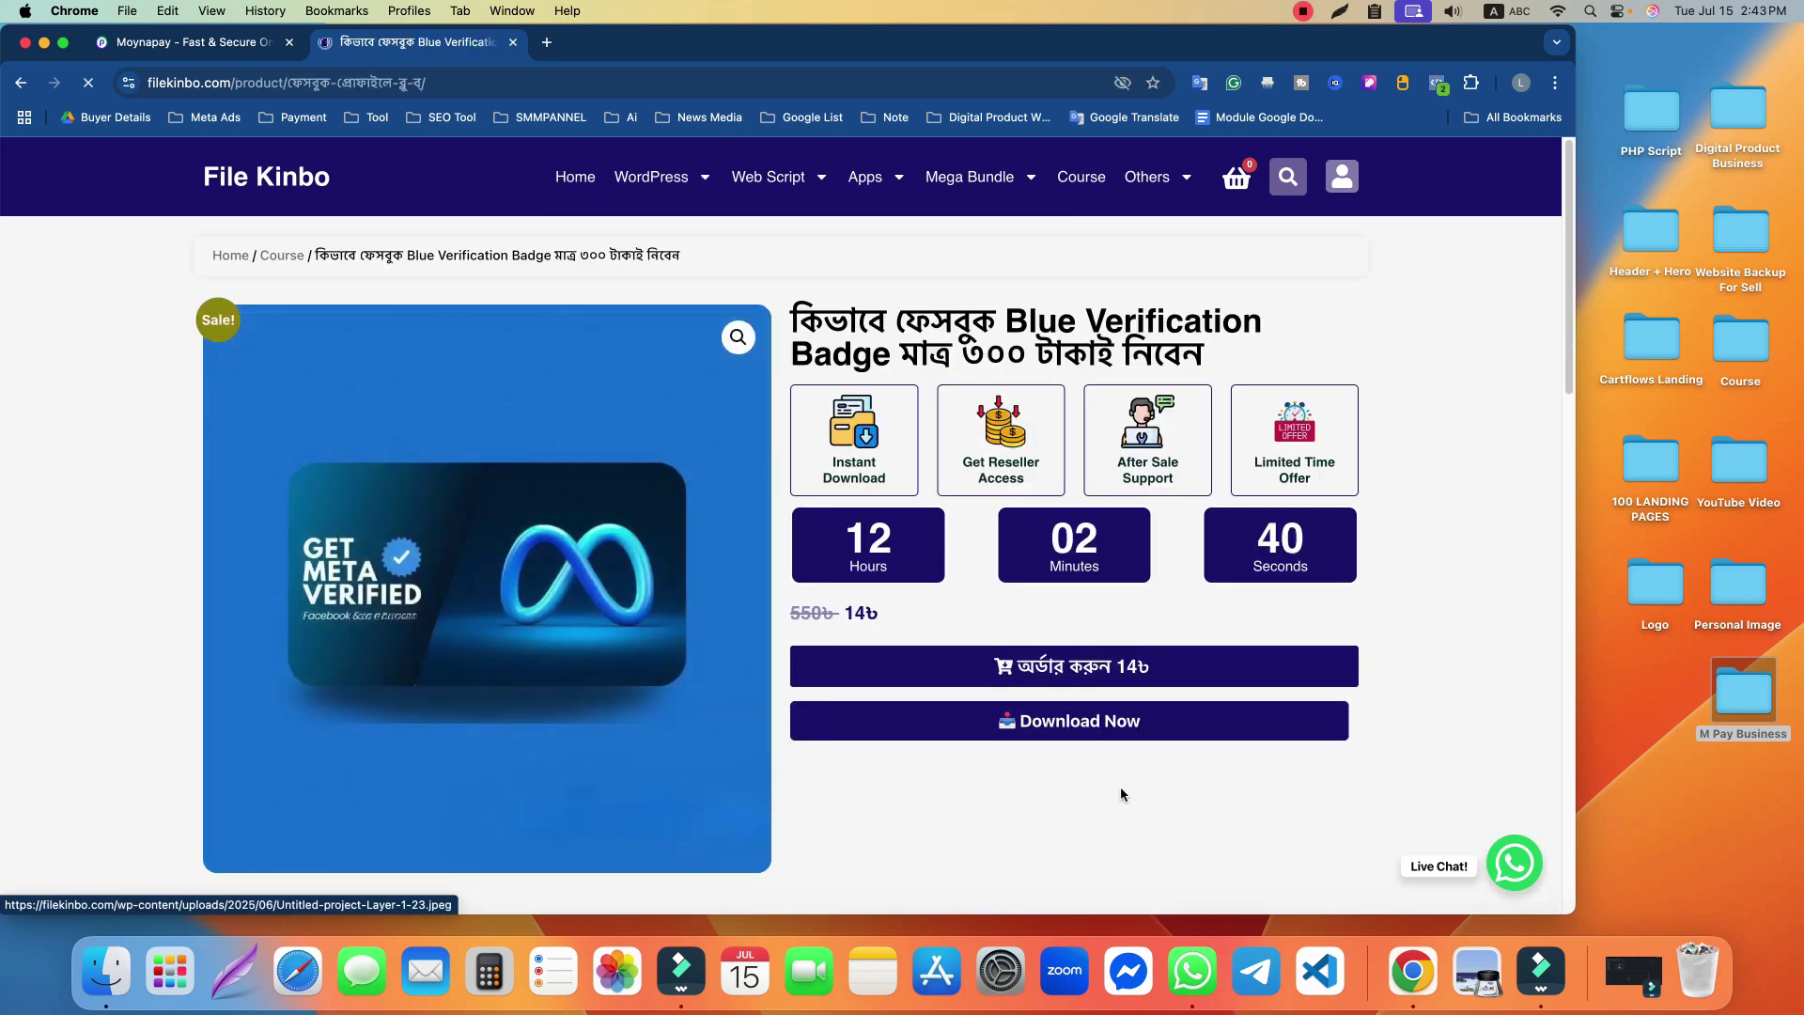
left_click(1075, 655)
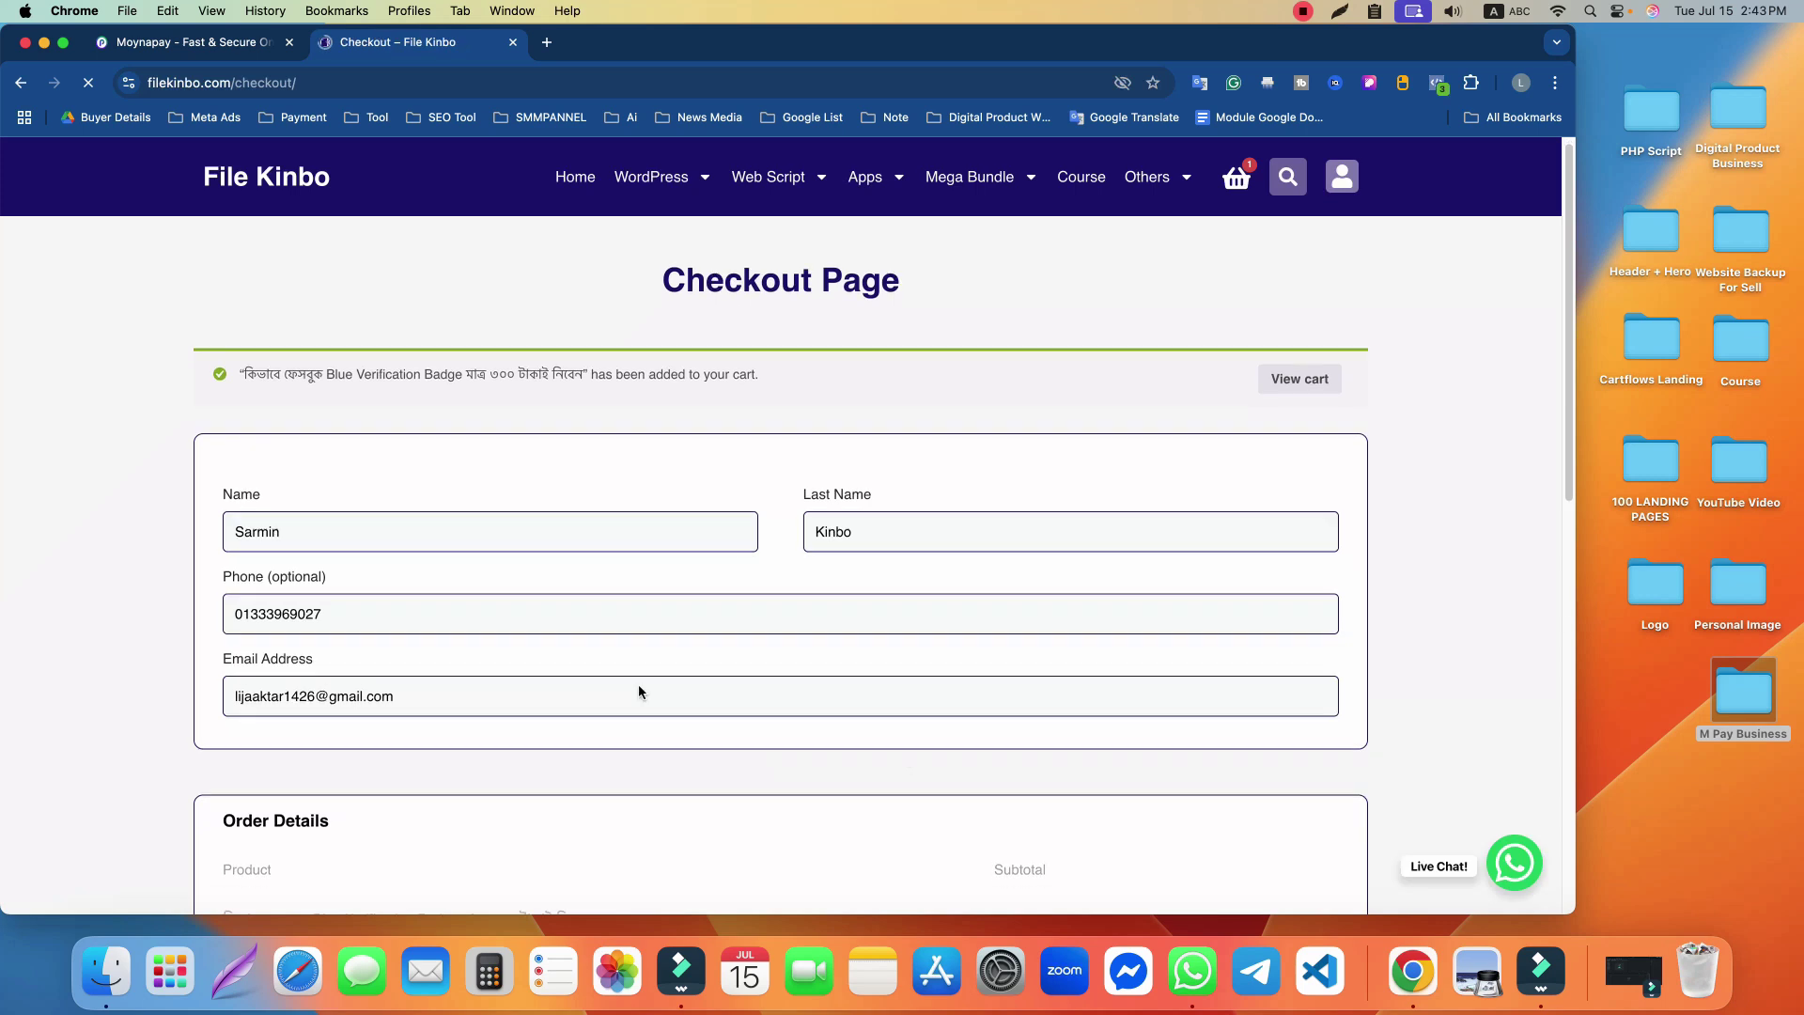
scroll(639, 689, "down", 5)
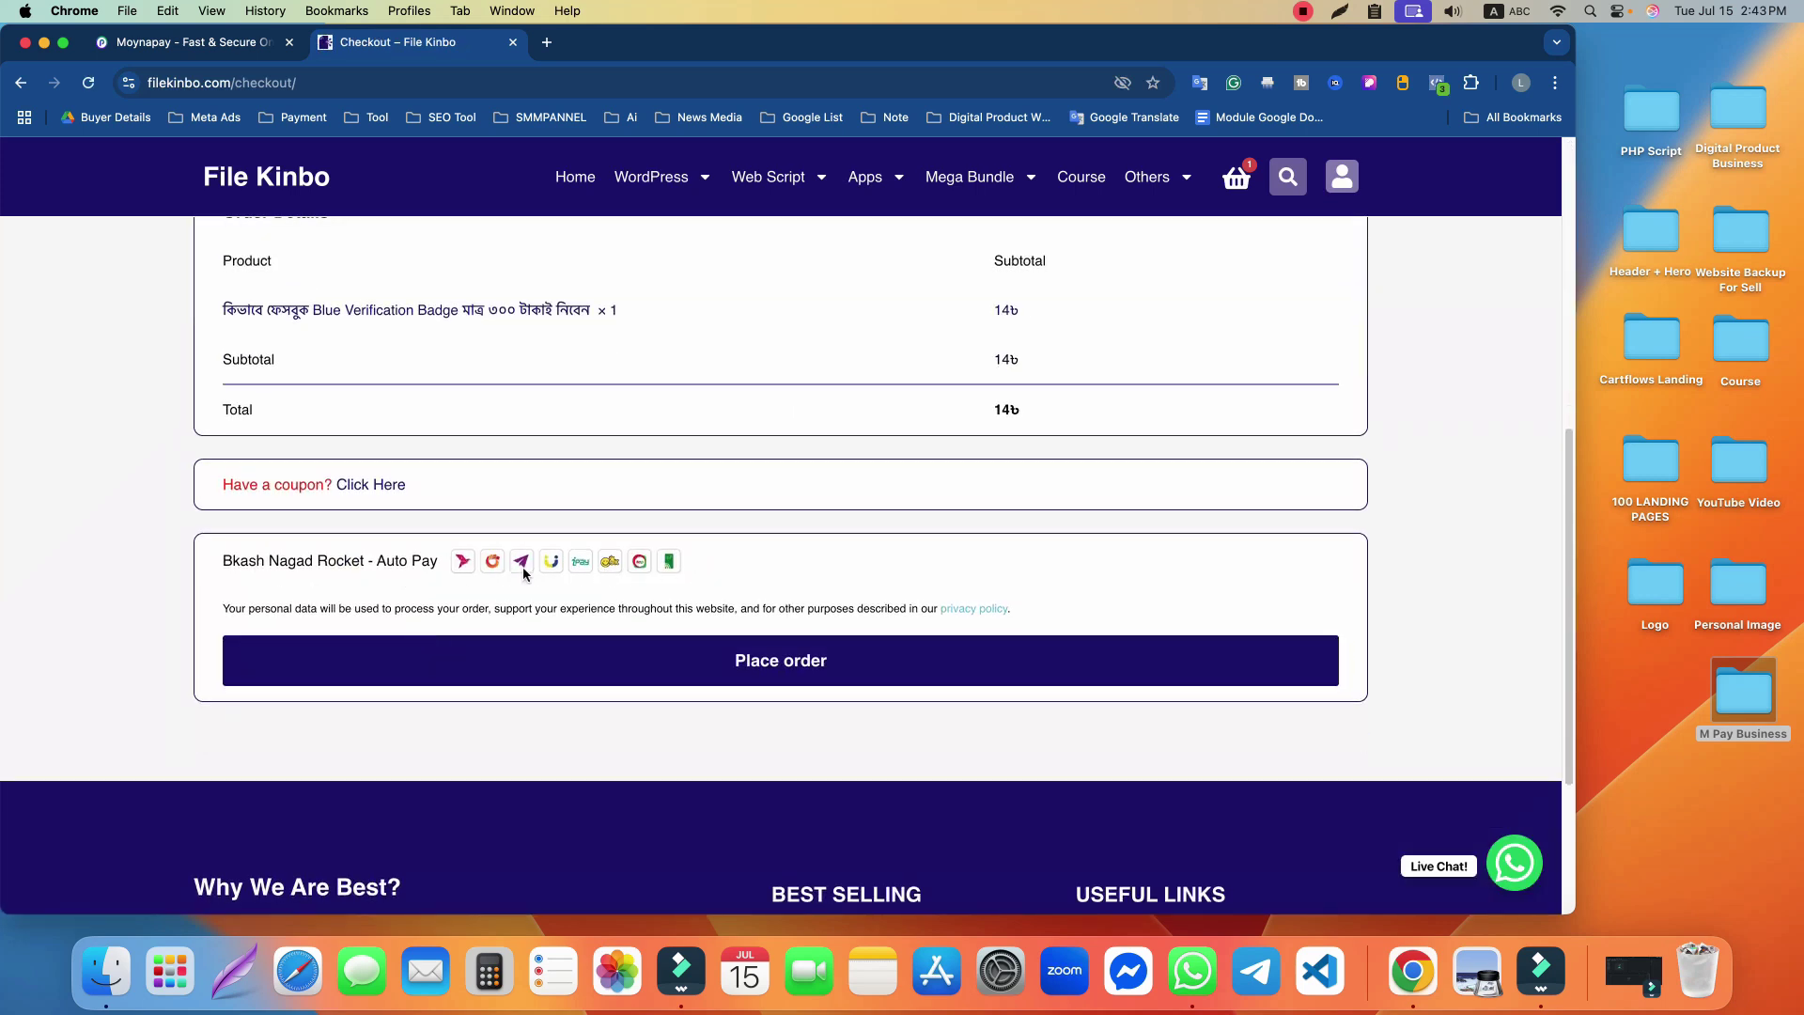
left_click(711, 665)
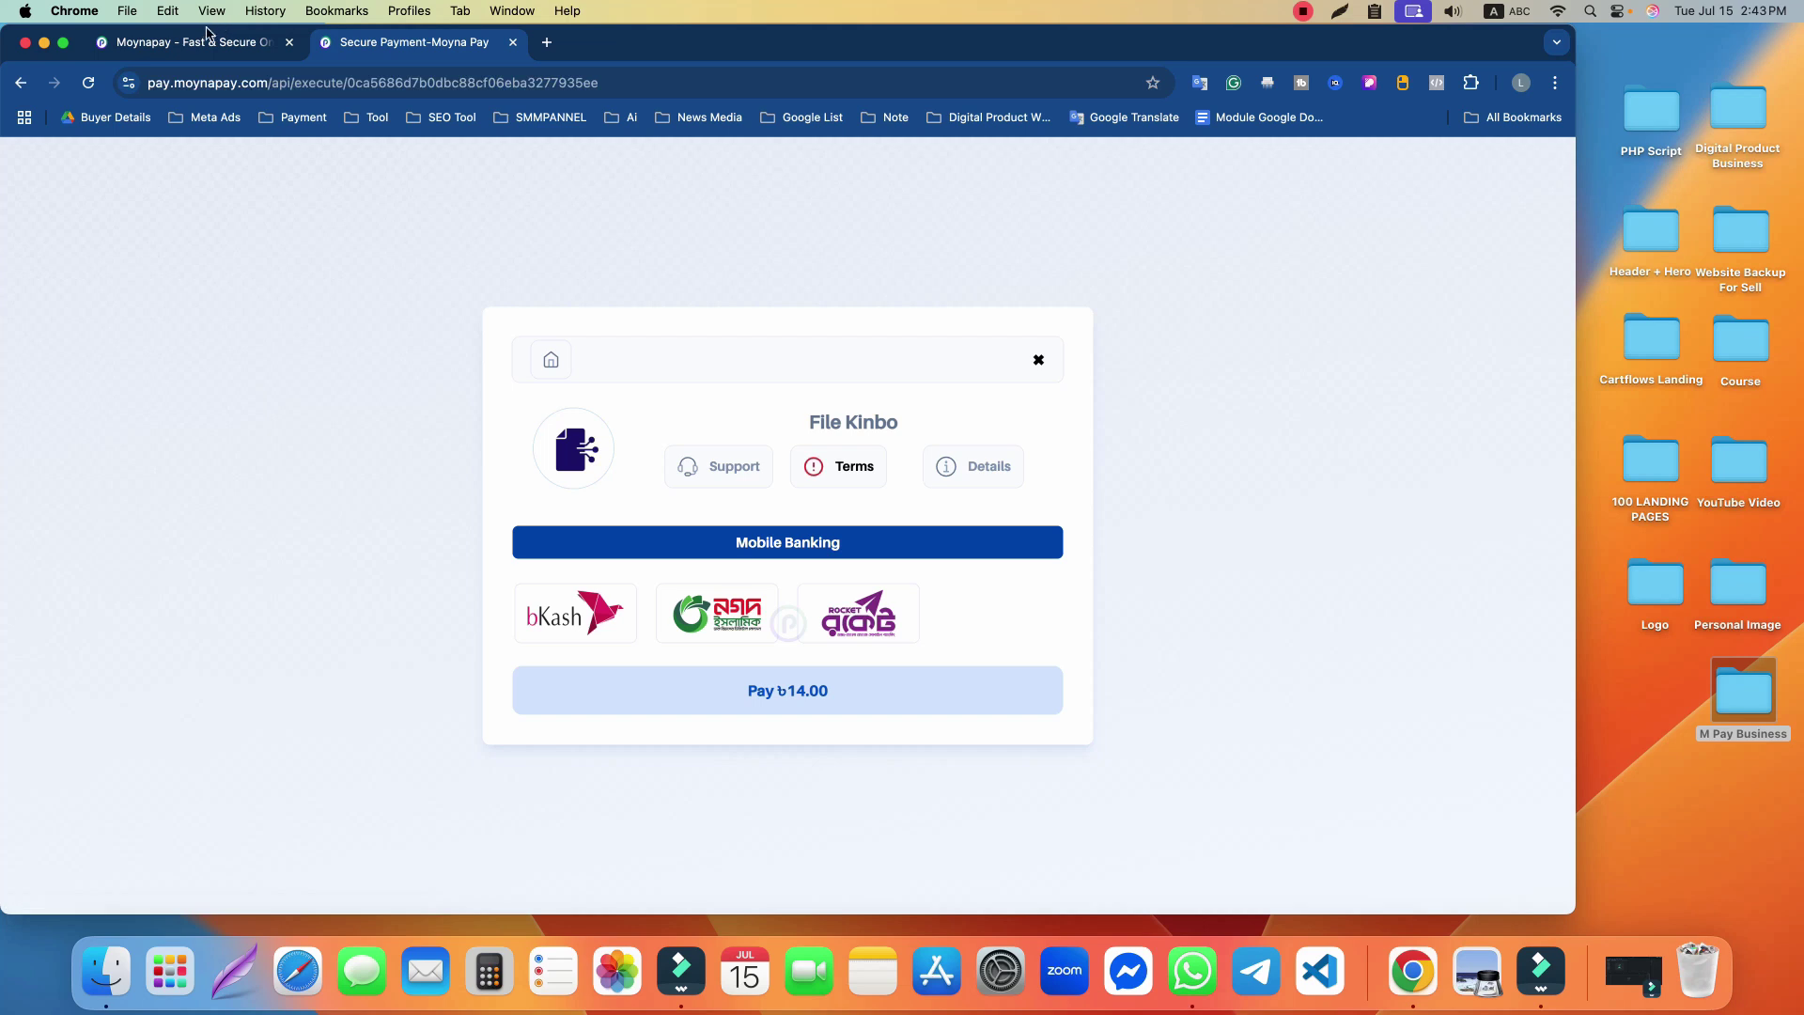
left_click(202, 42)
scroll(144, 688, "down", 2)
scroll(145, 688, "up", 2)
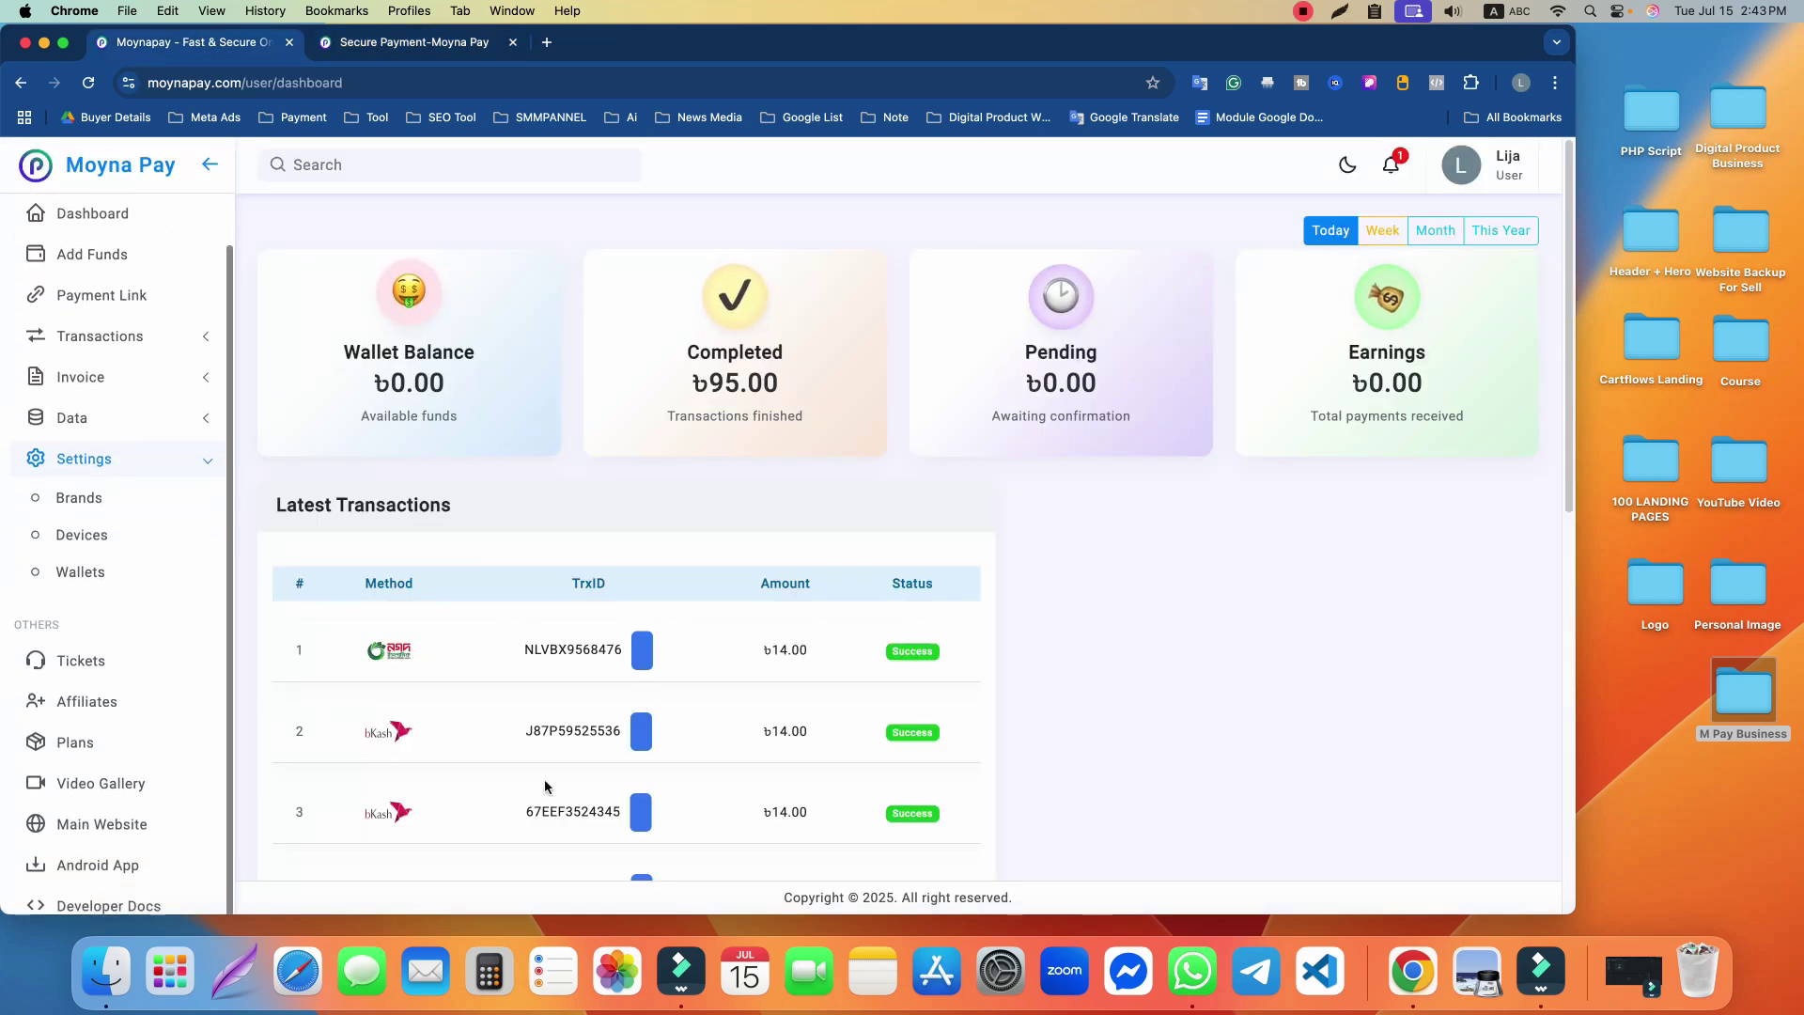
scroll(707, 625, "down", 2)
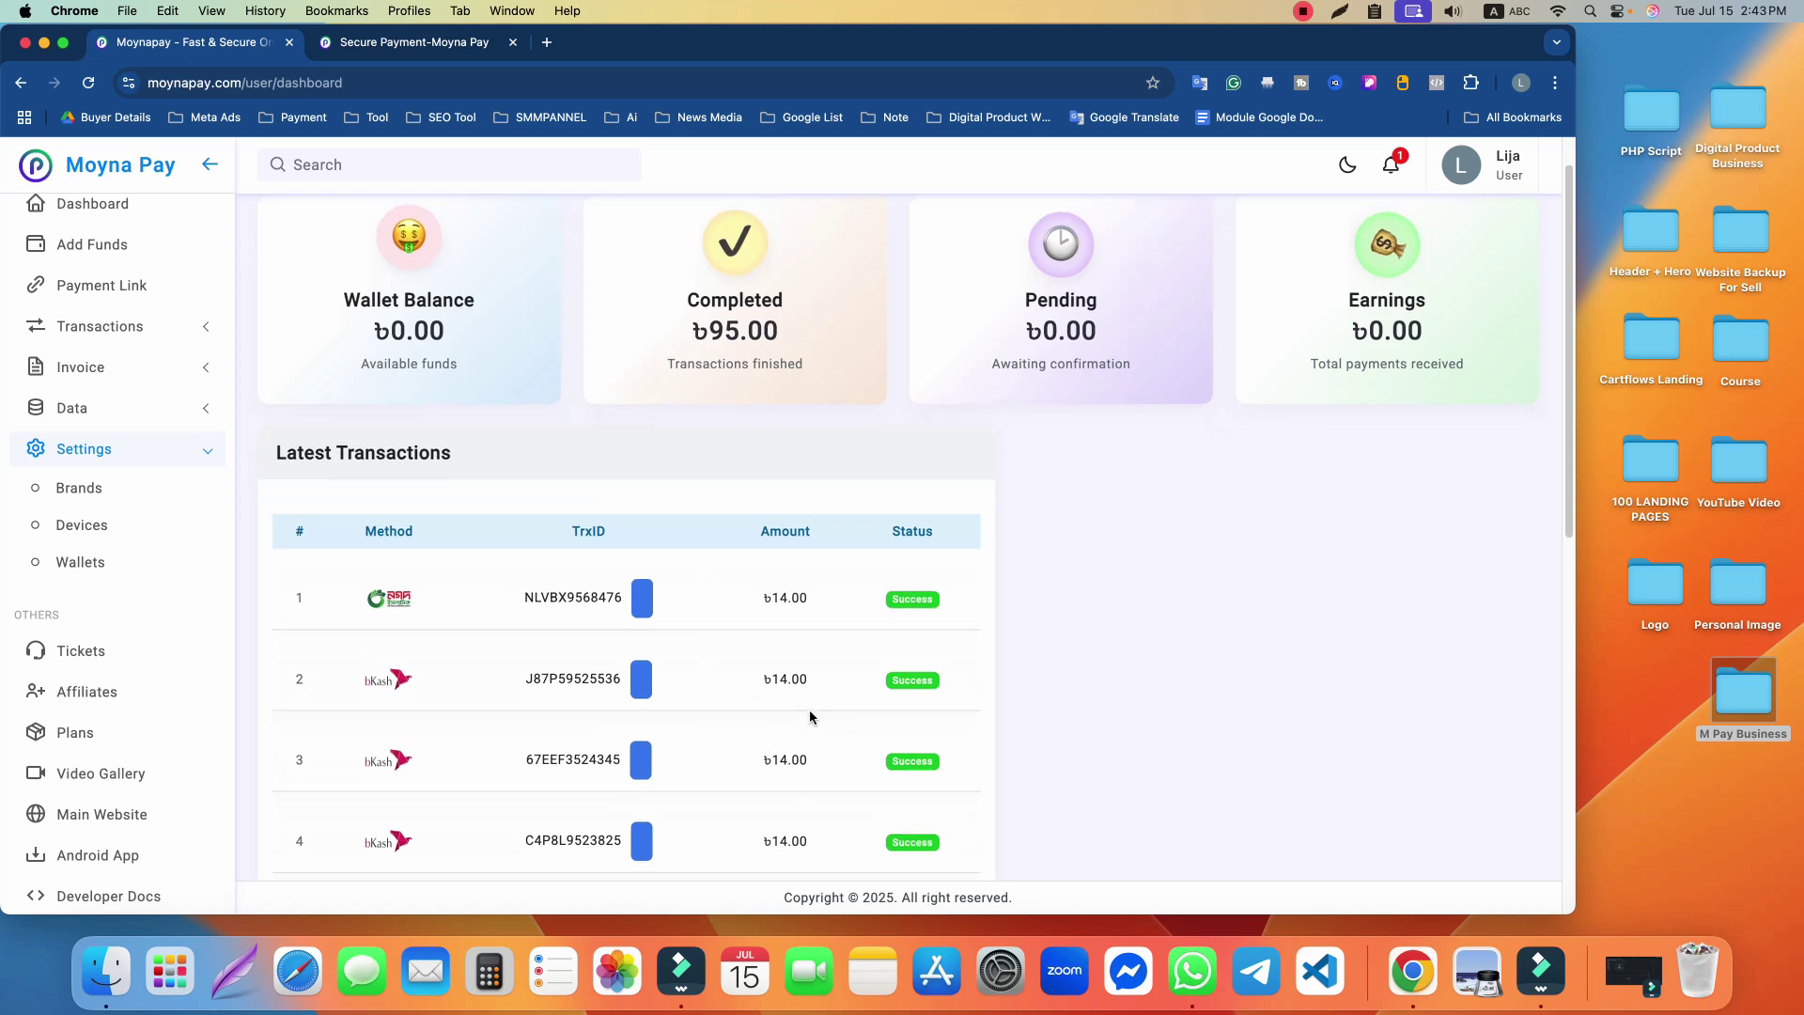
scroll(809, 708, "up", 2)
left_click(400, 43)
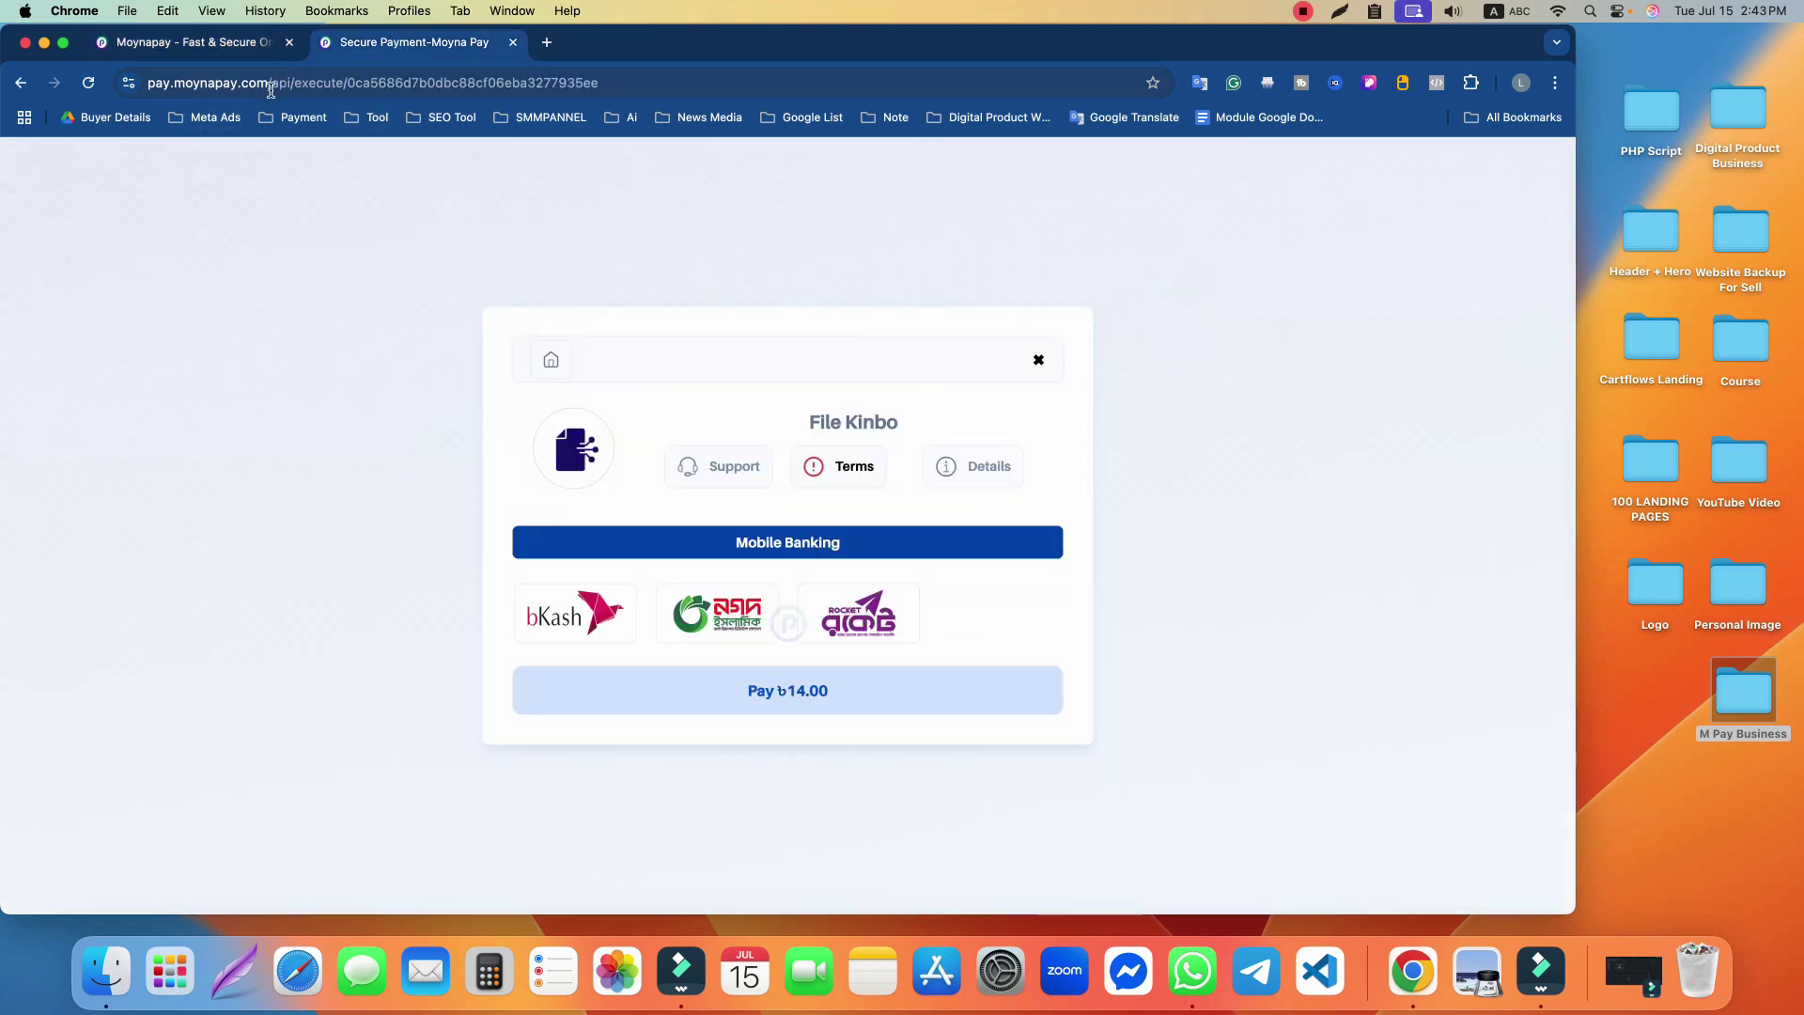
Step: Cancel the bKash attempt, pick Nagad instead, and focus its transaction ID field
left_click(598, 635)
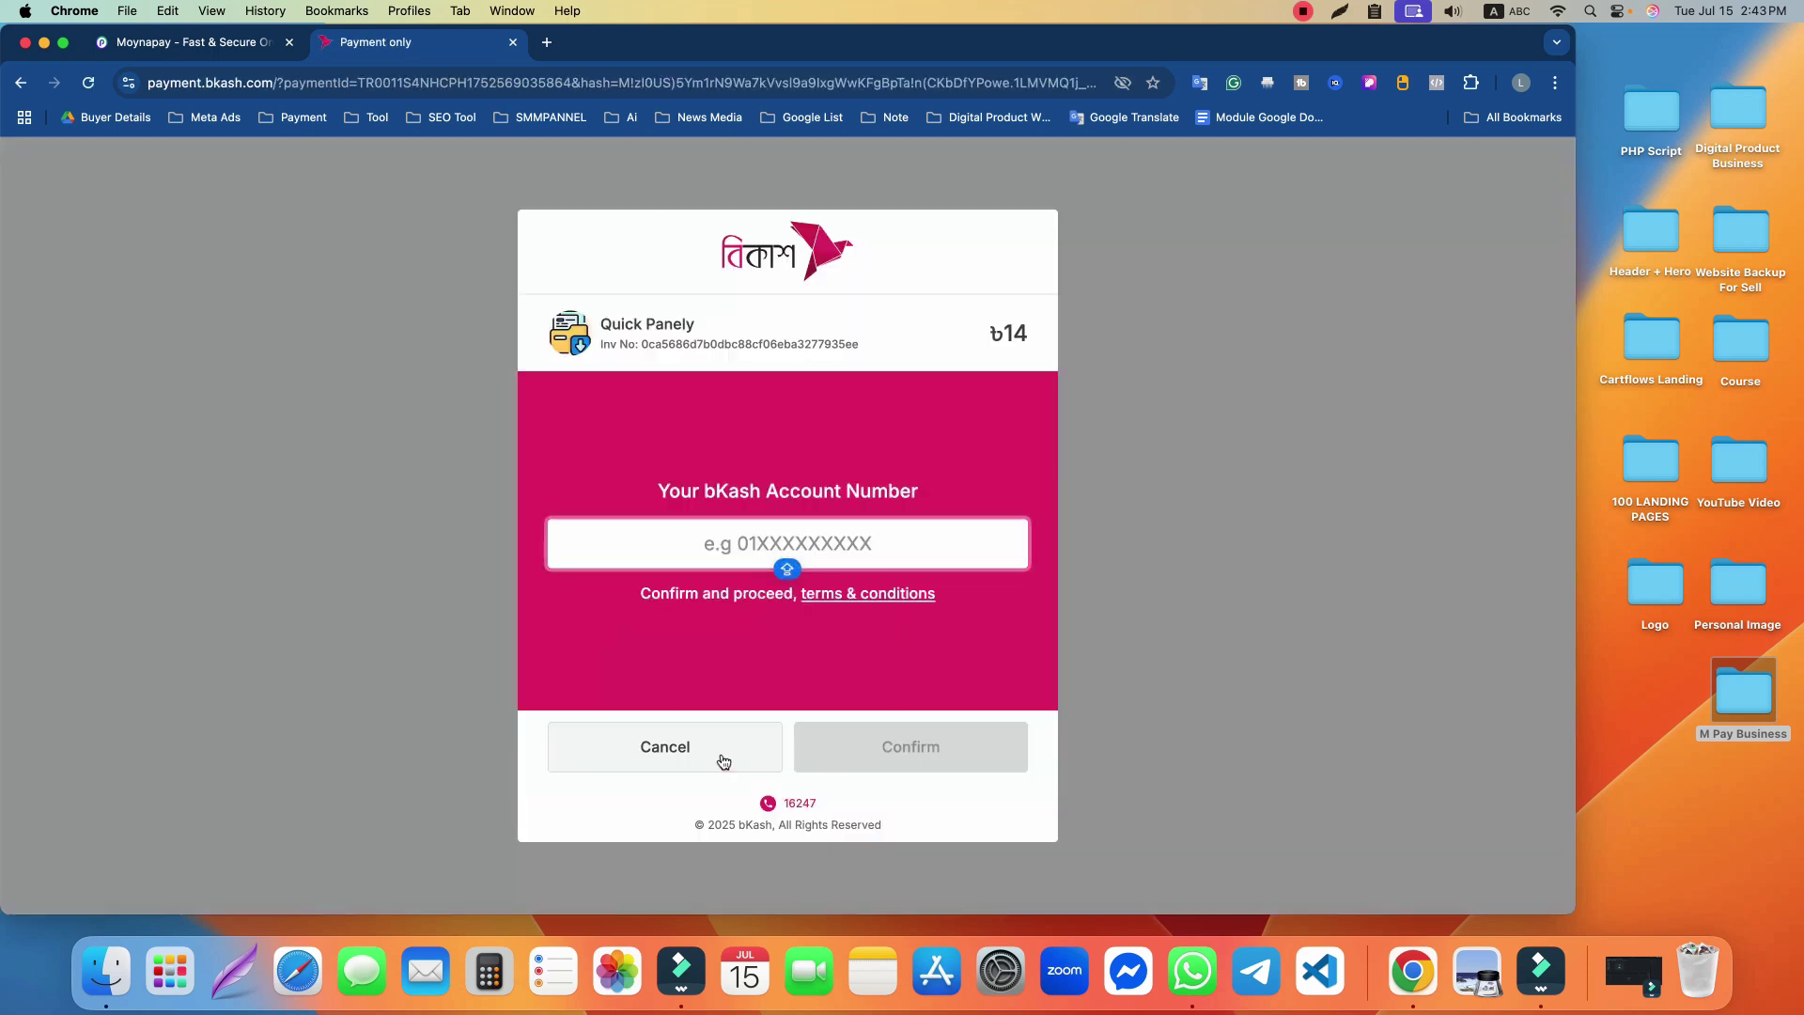
left_click(717, 761)
left_click(717, 761)
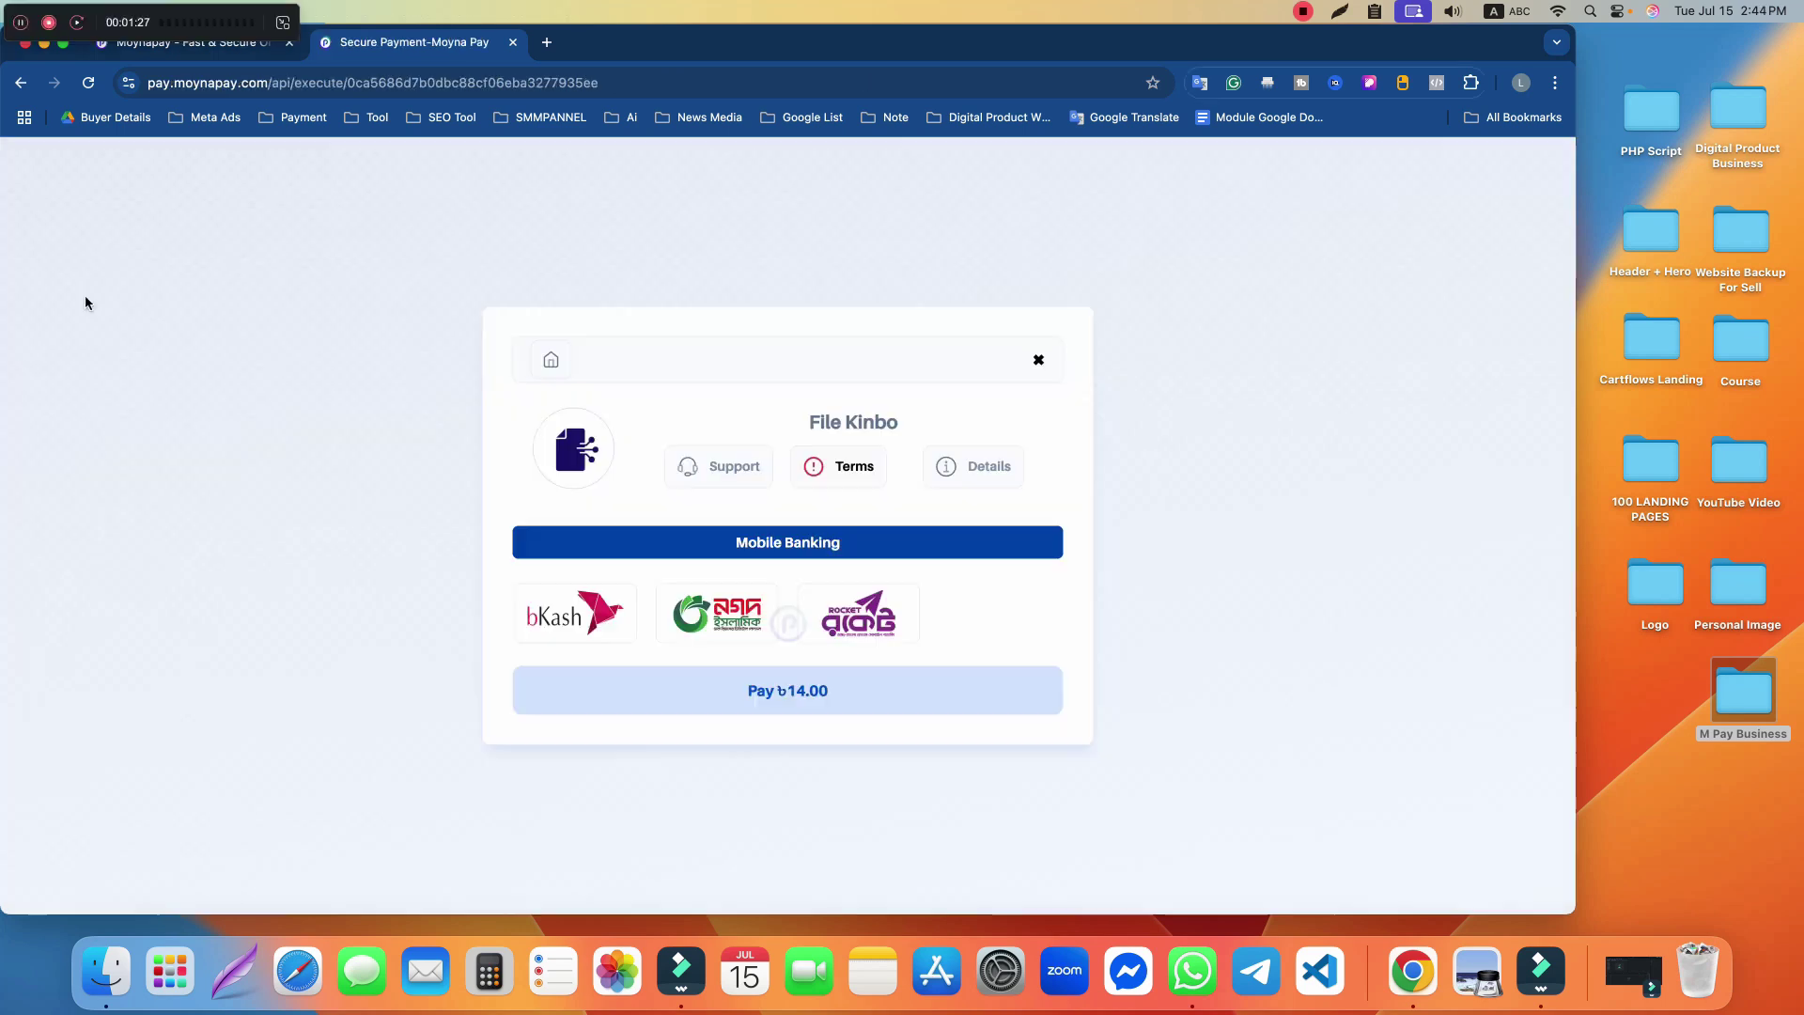
left_click(714, 625)
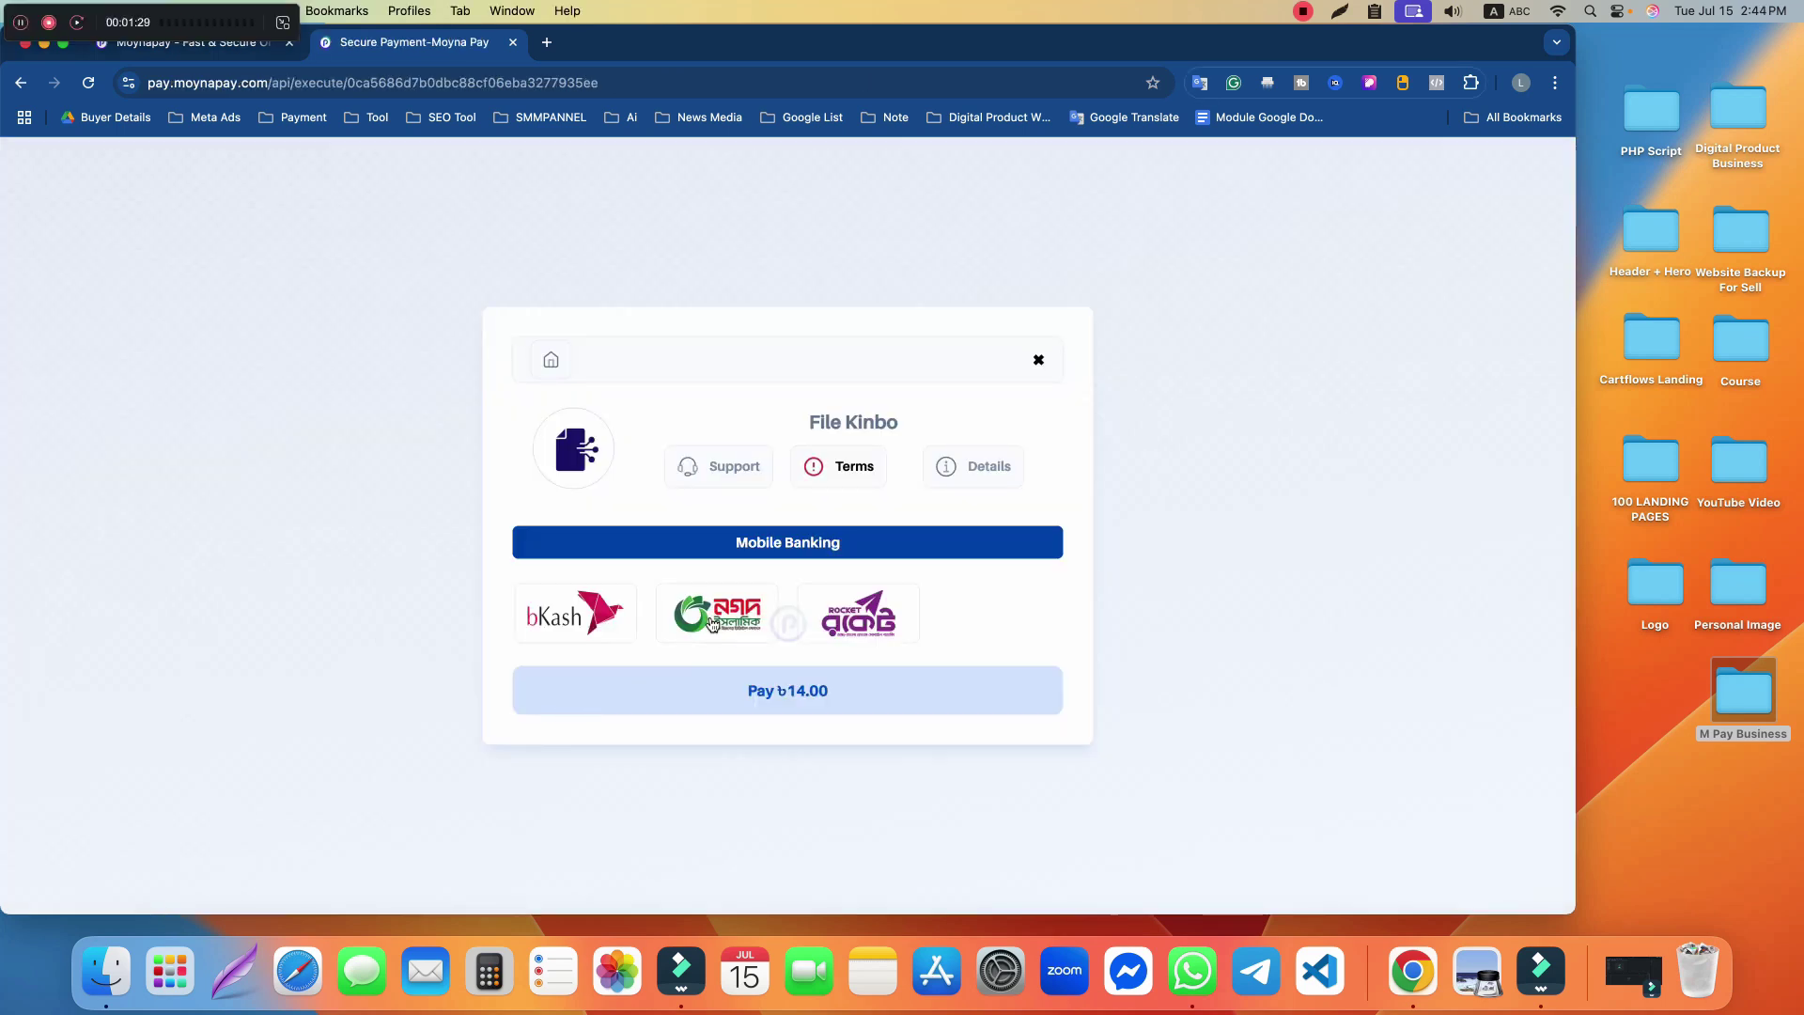
left_click(908, 464)
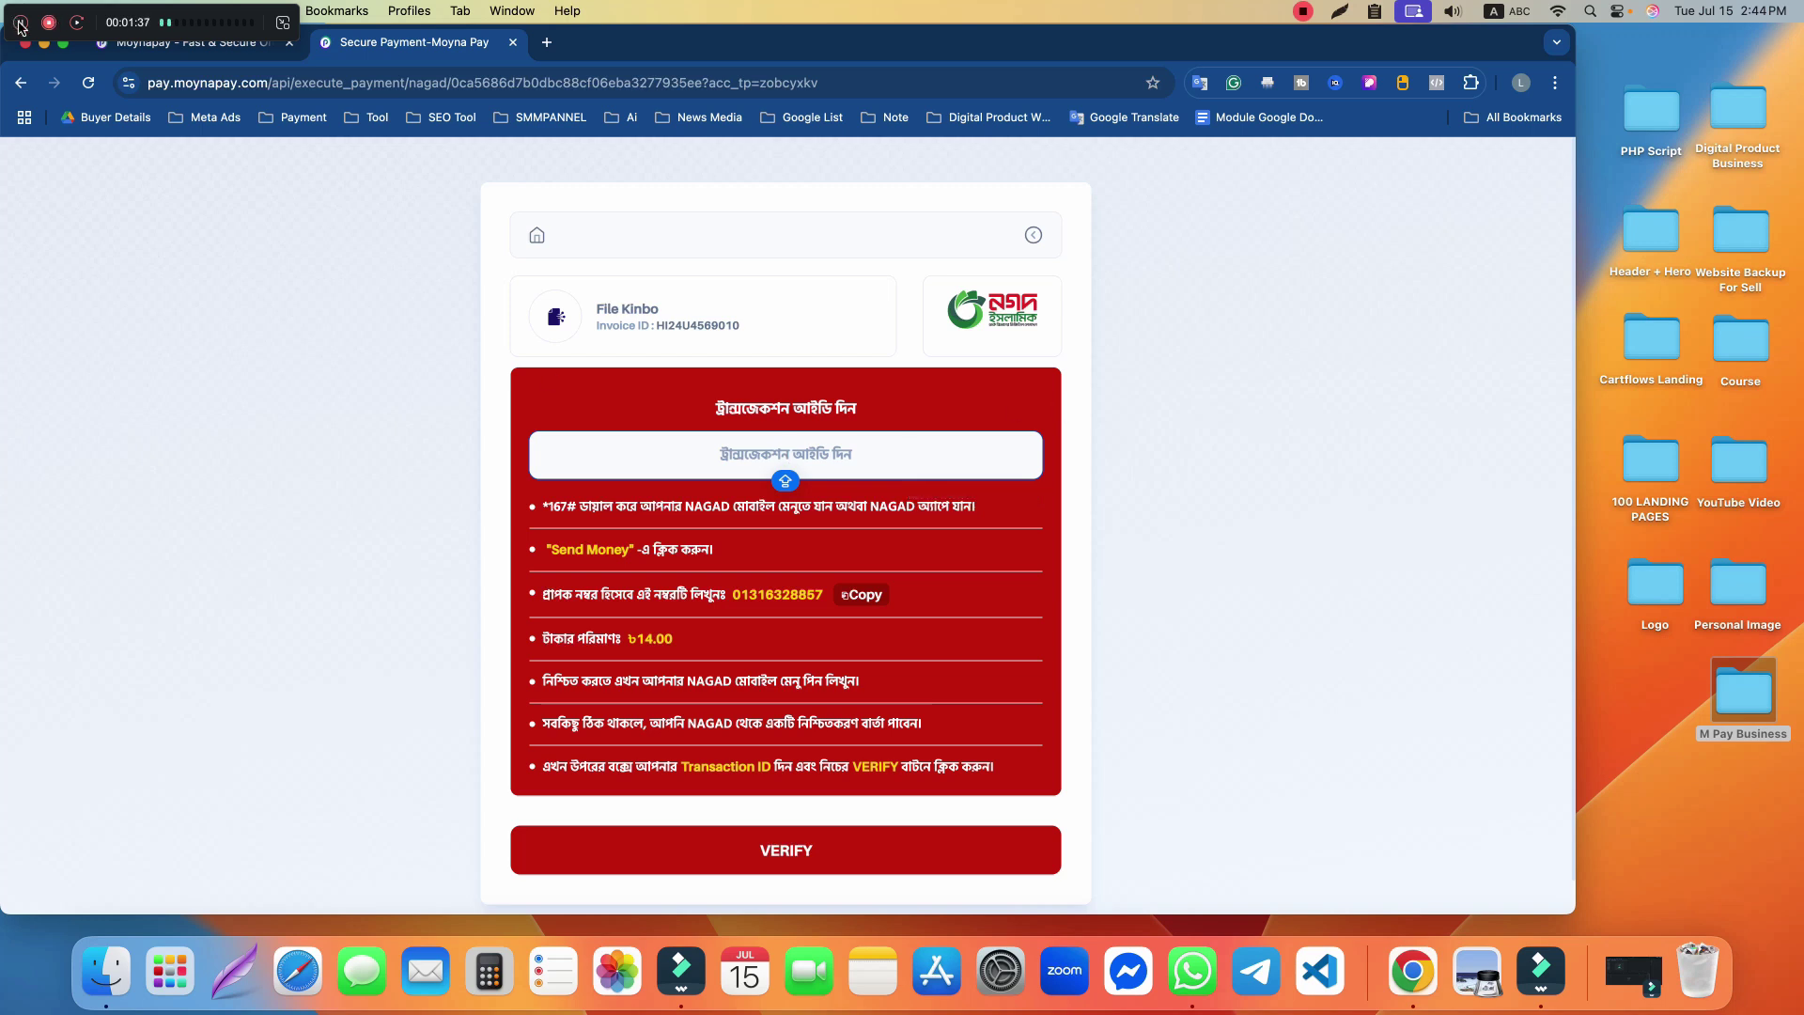
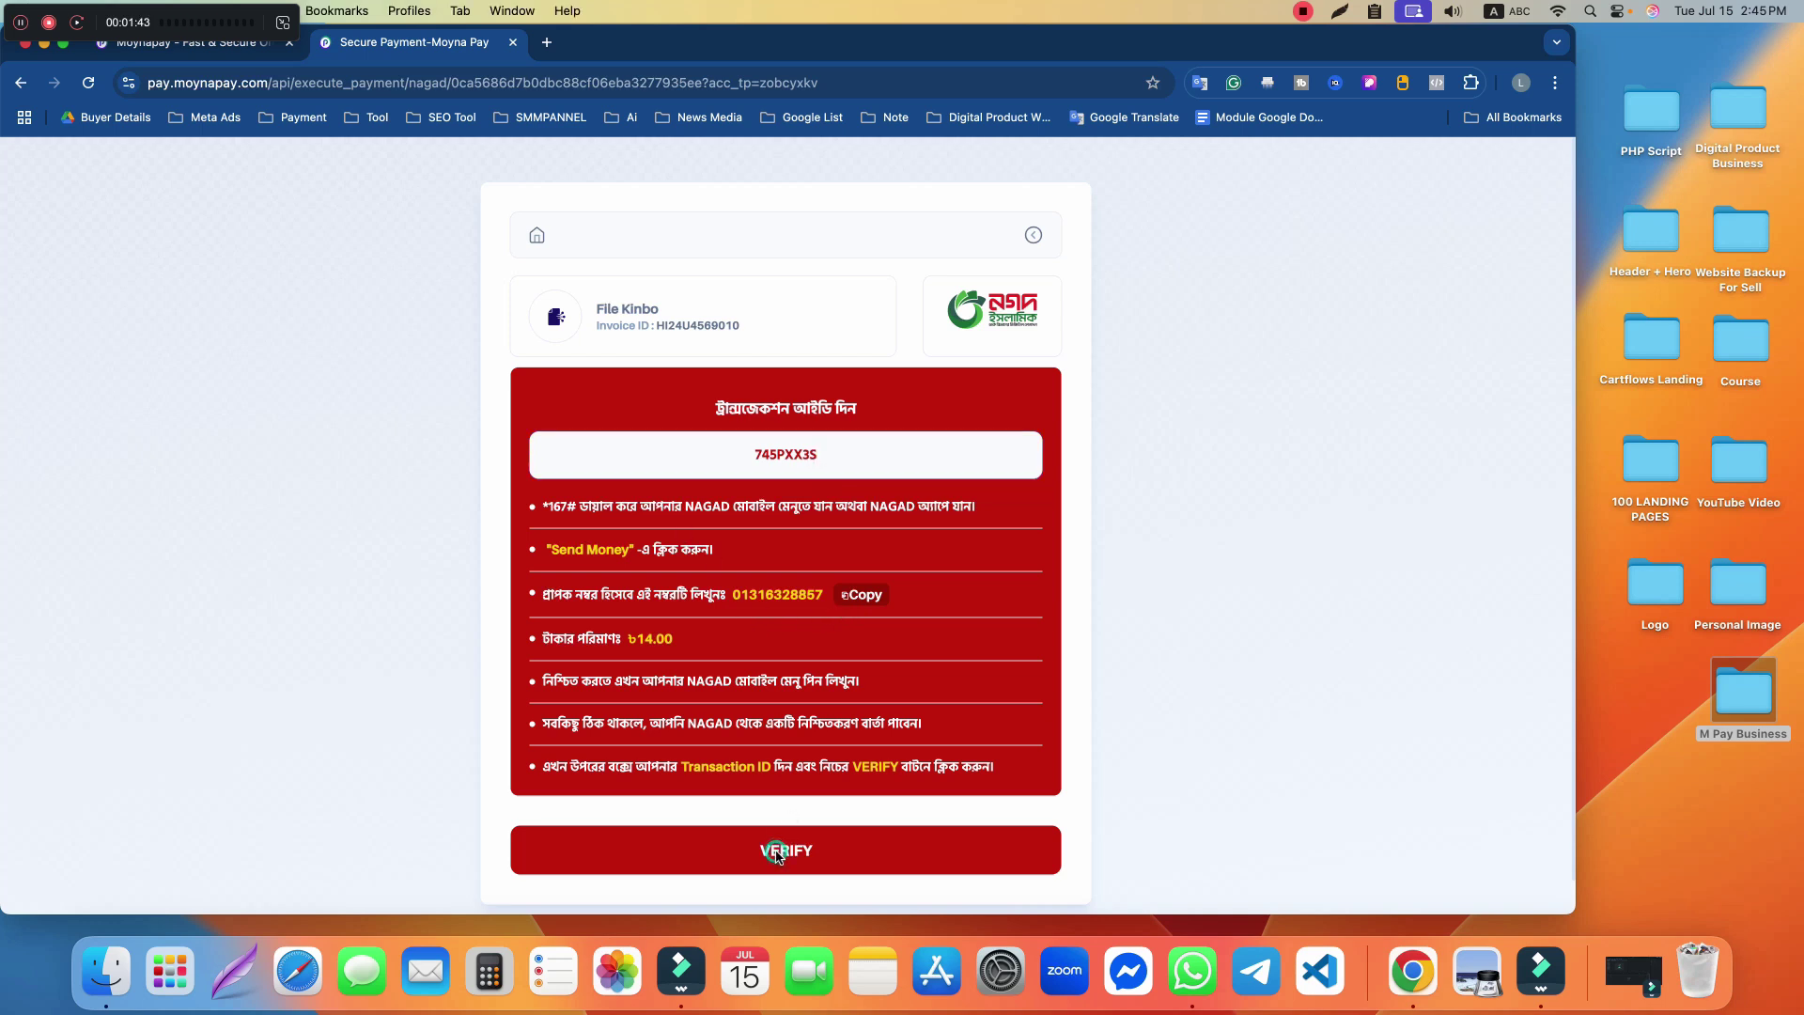
Step: Paste the Nagad transaction ID and verify it to complete the ৳14.00 payment
left_click(778, 850)
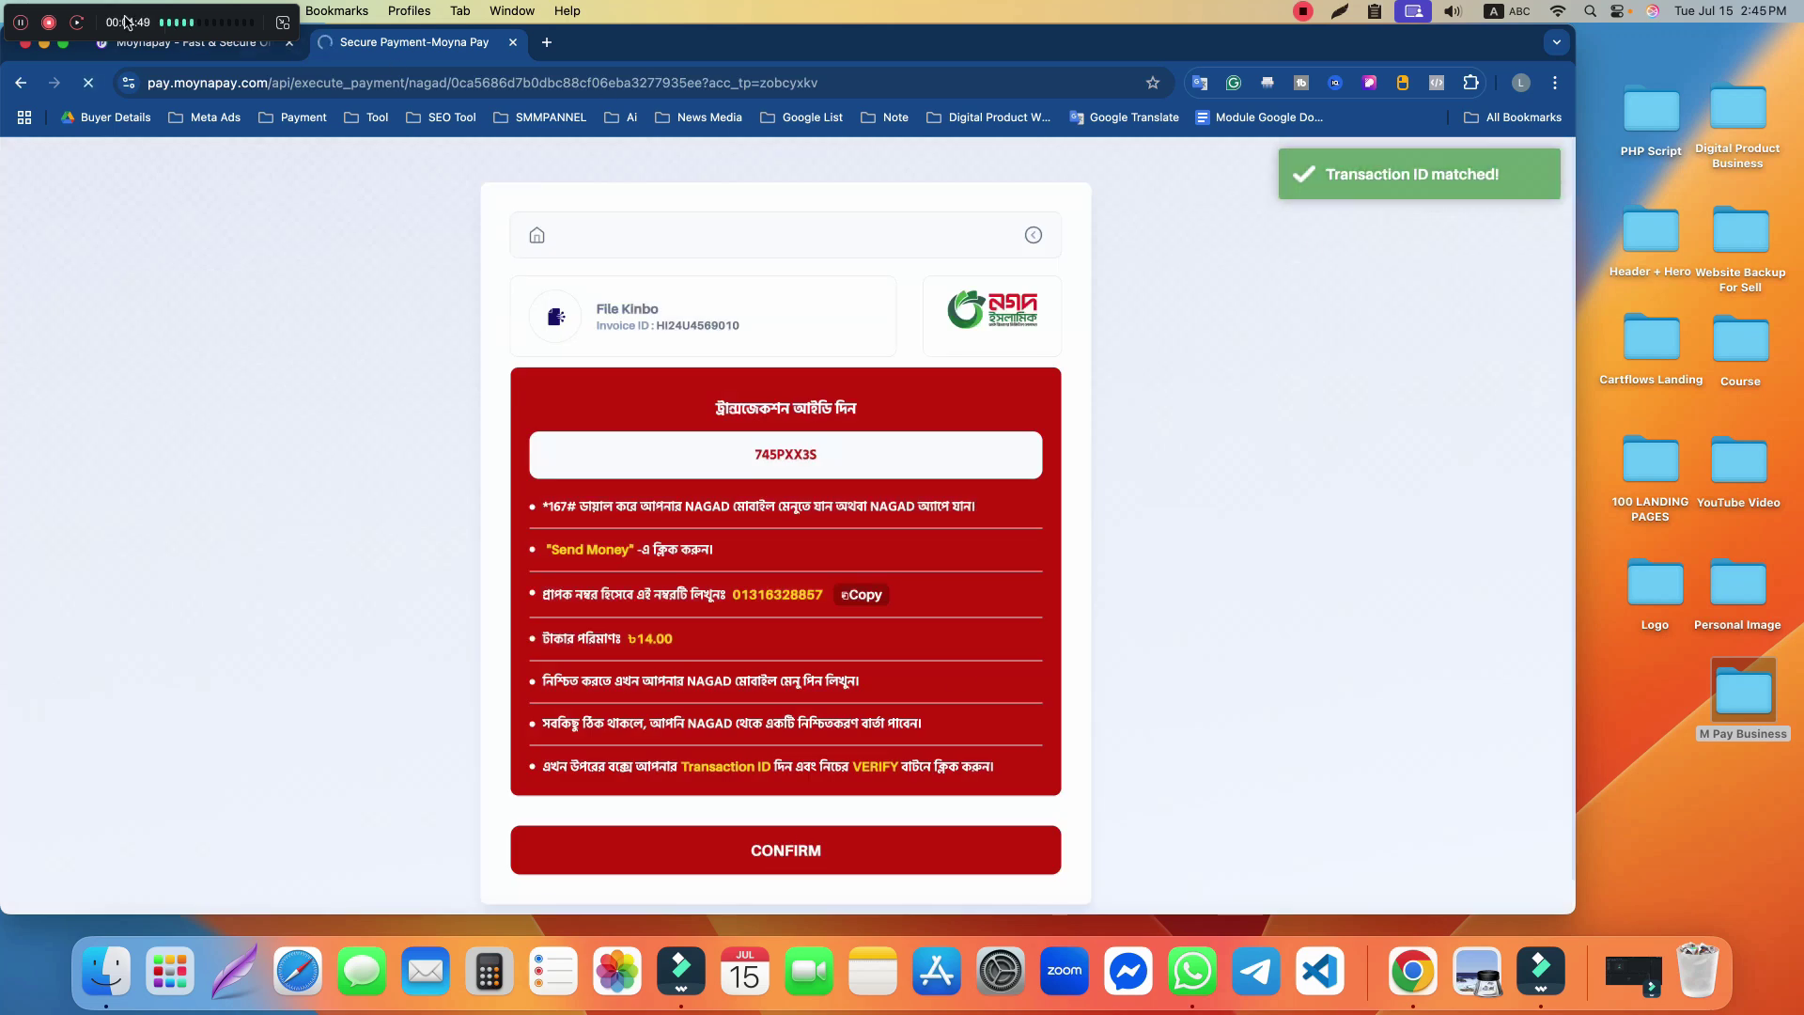
left_click_drag(118, 16, 192, 296)
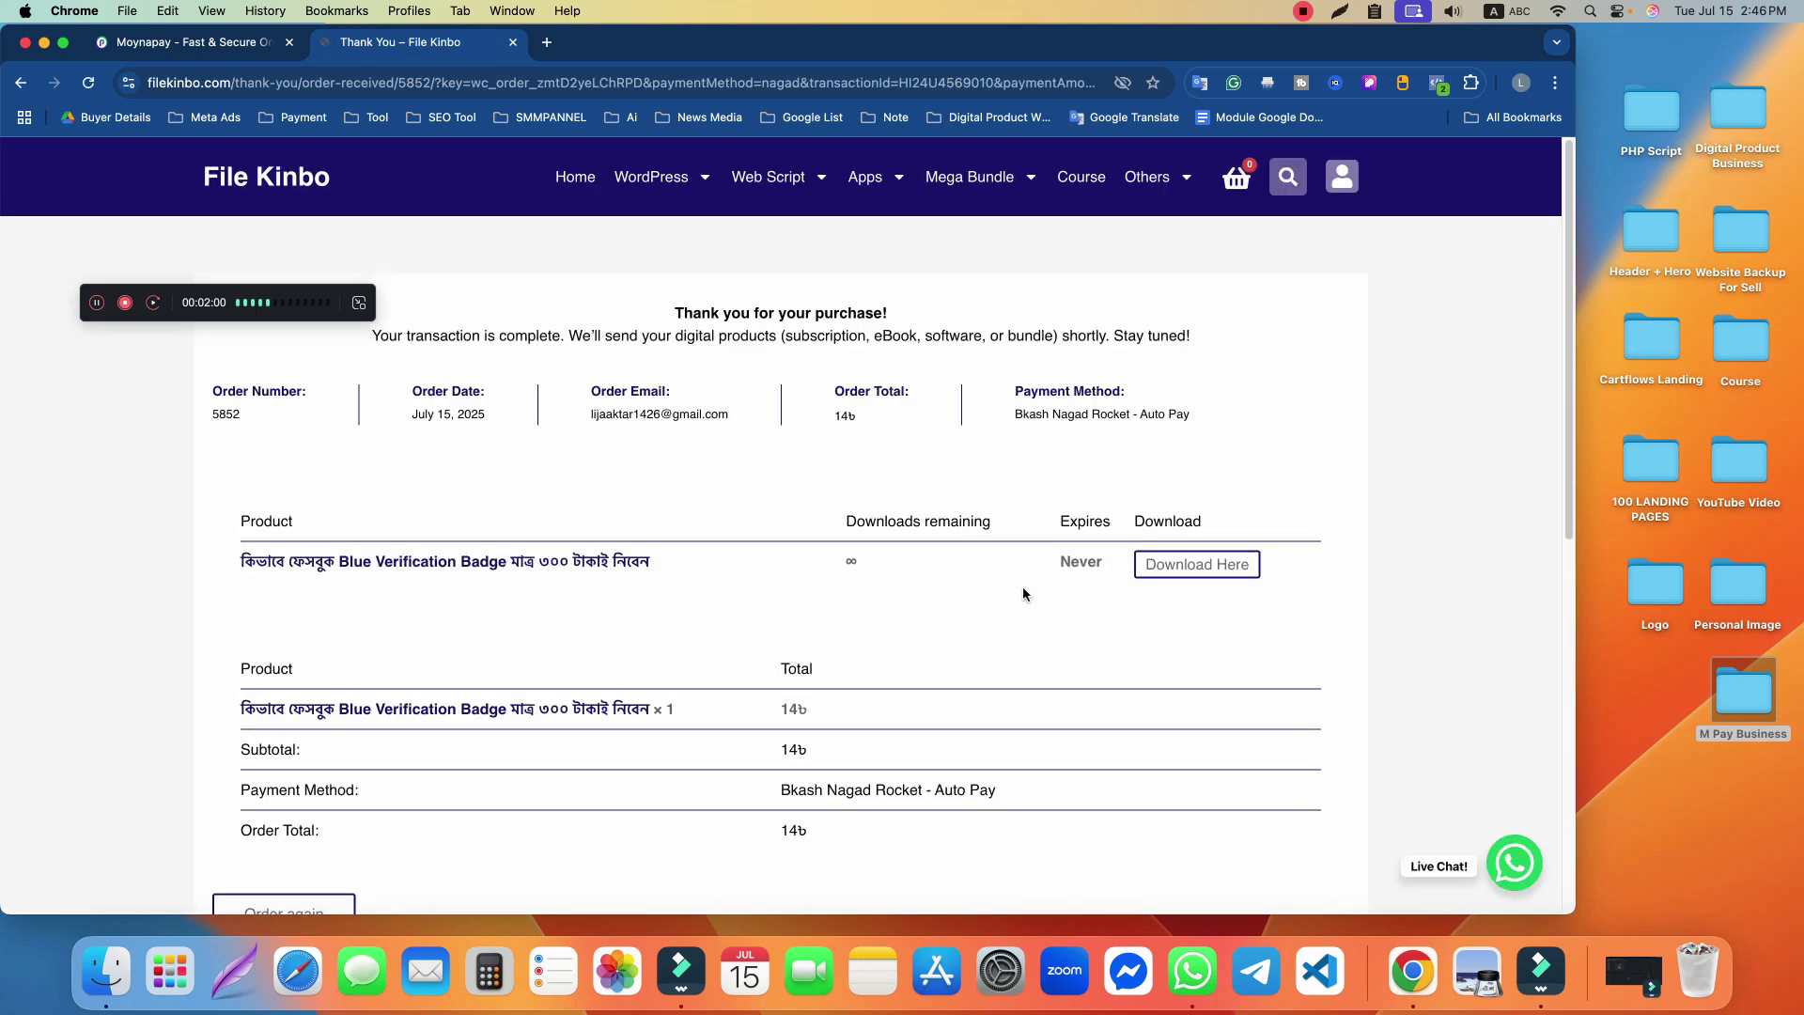
Step: Download the purchased product file from the thank-you page, then move to the dashboard tab
left_click(1145, 568)
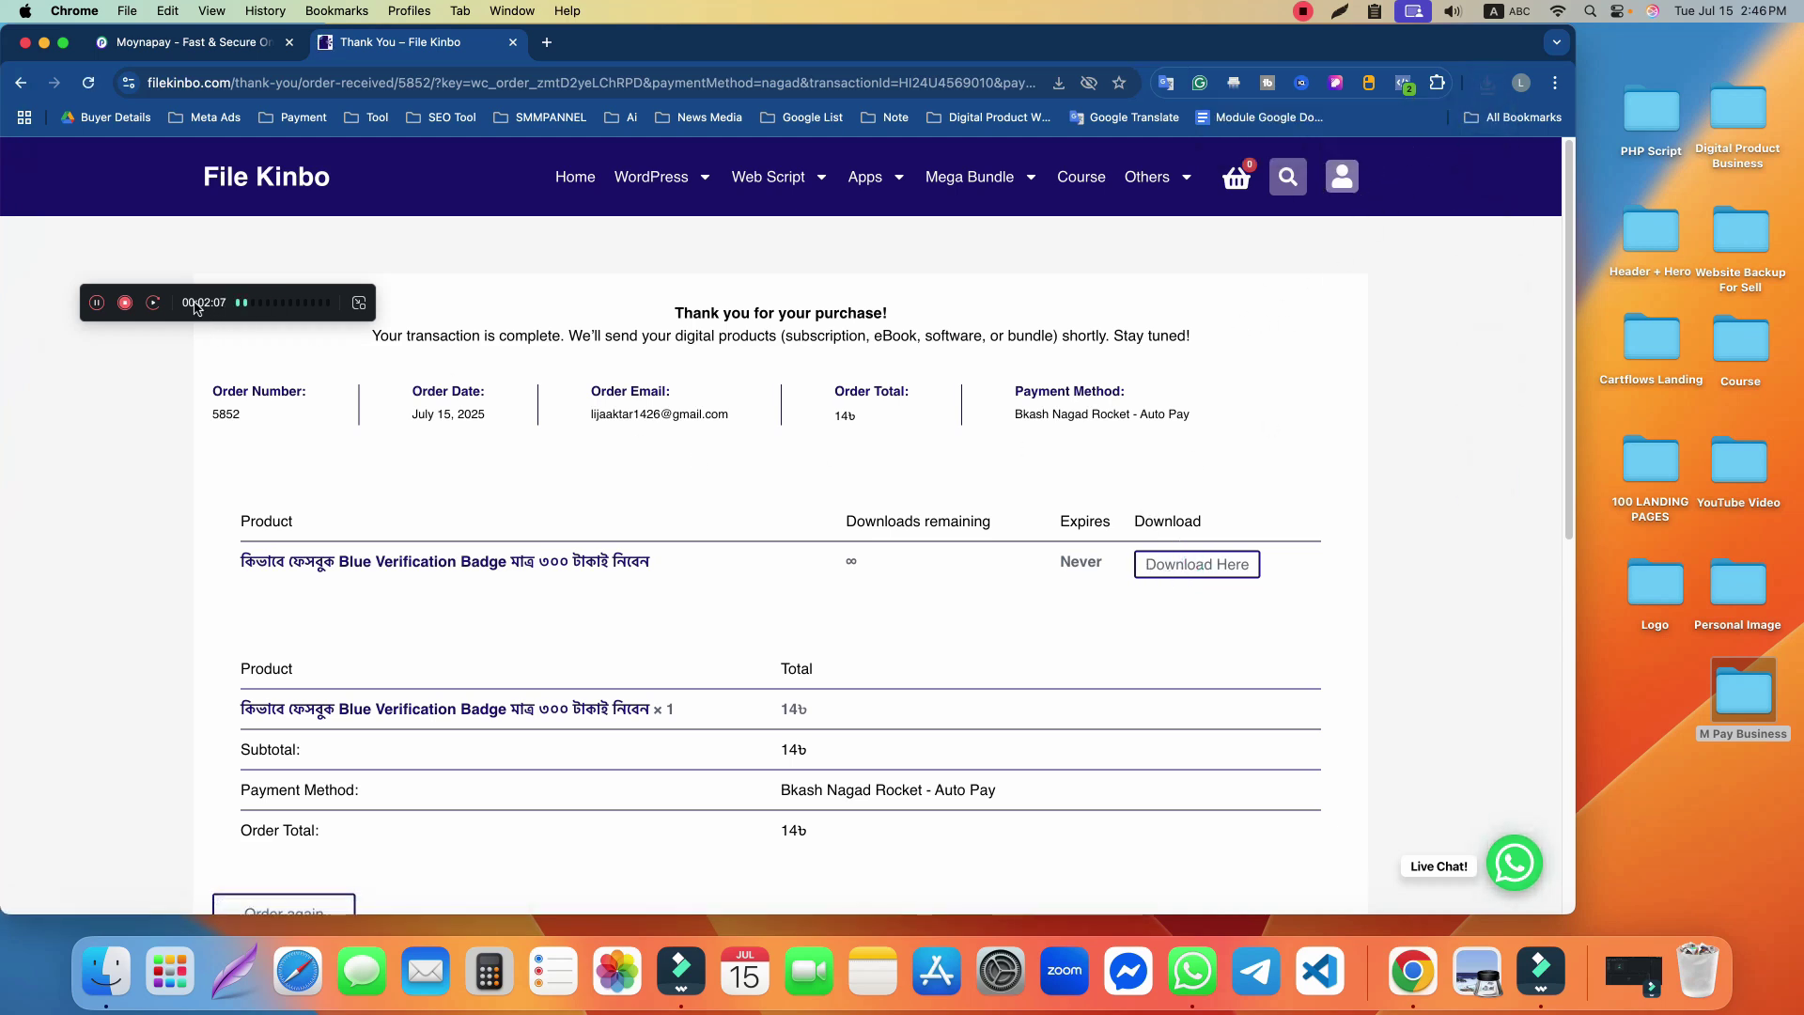
left_click_drag(191, 296, 156, 410)
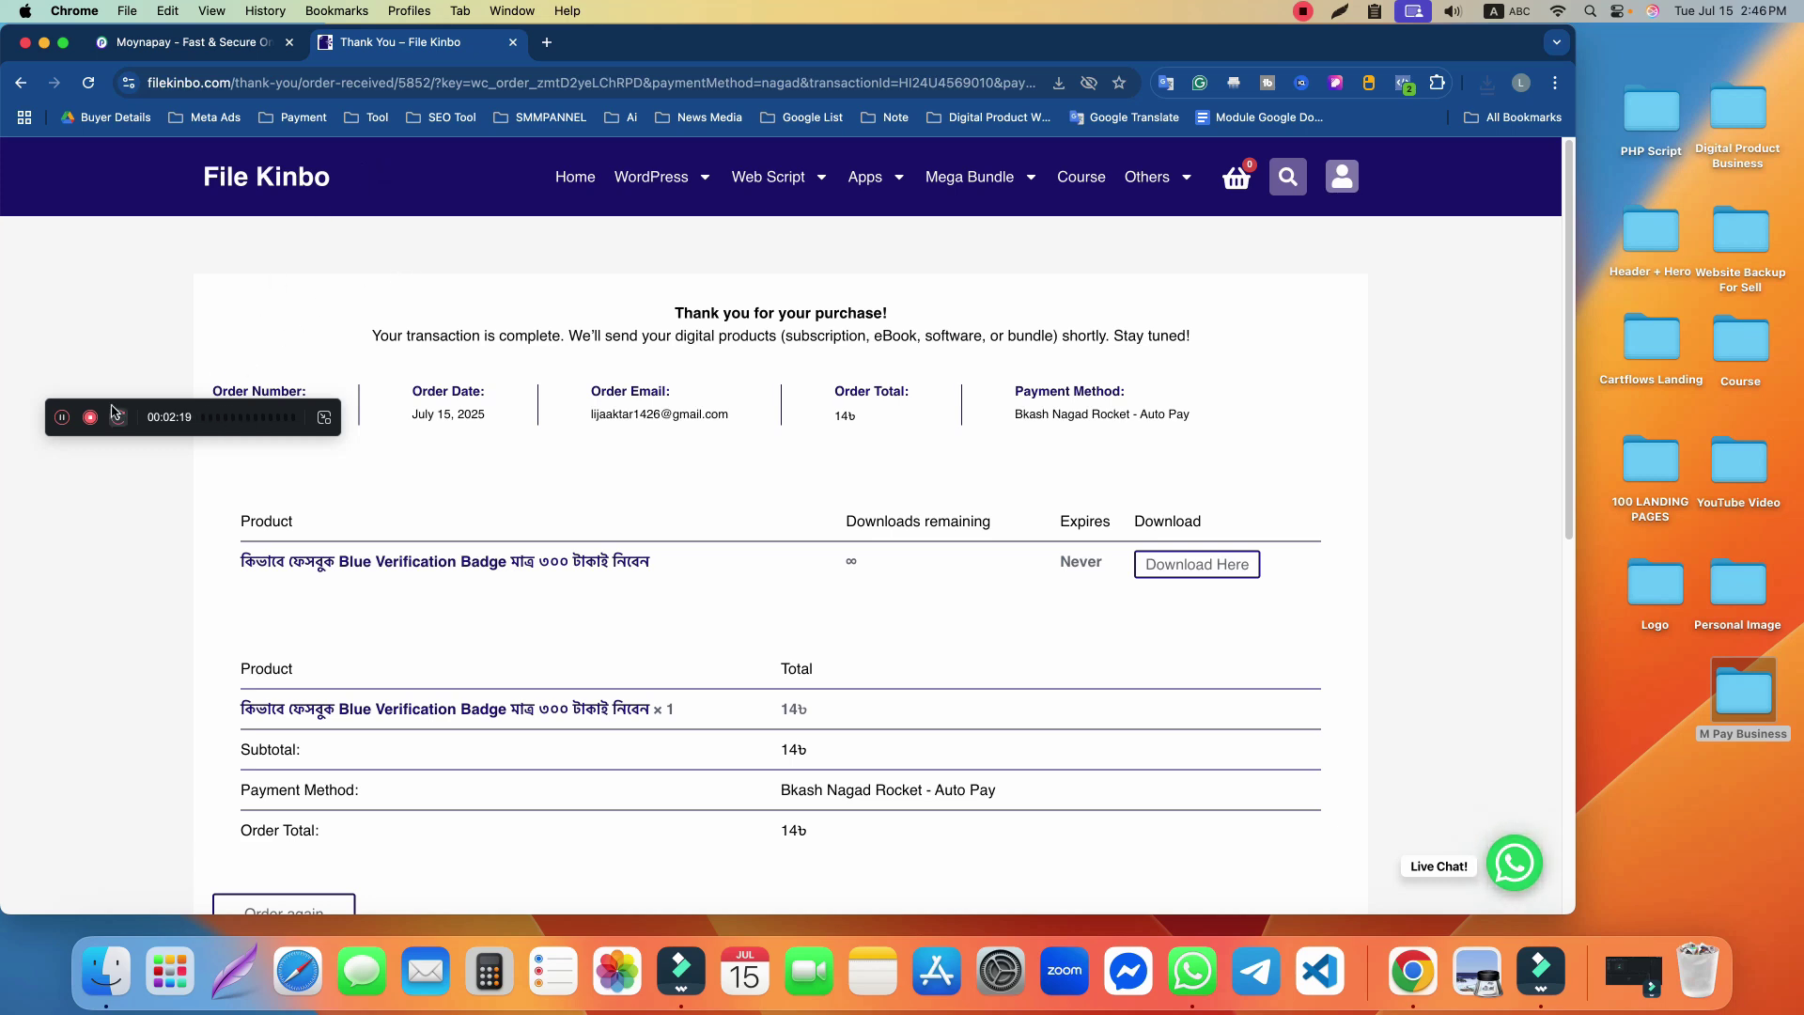
left_click(202, 52)
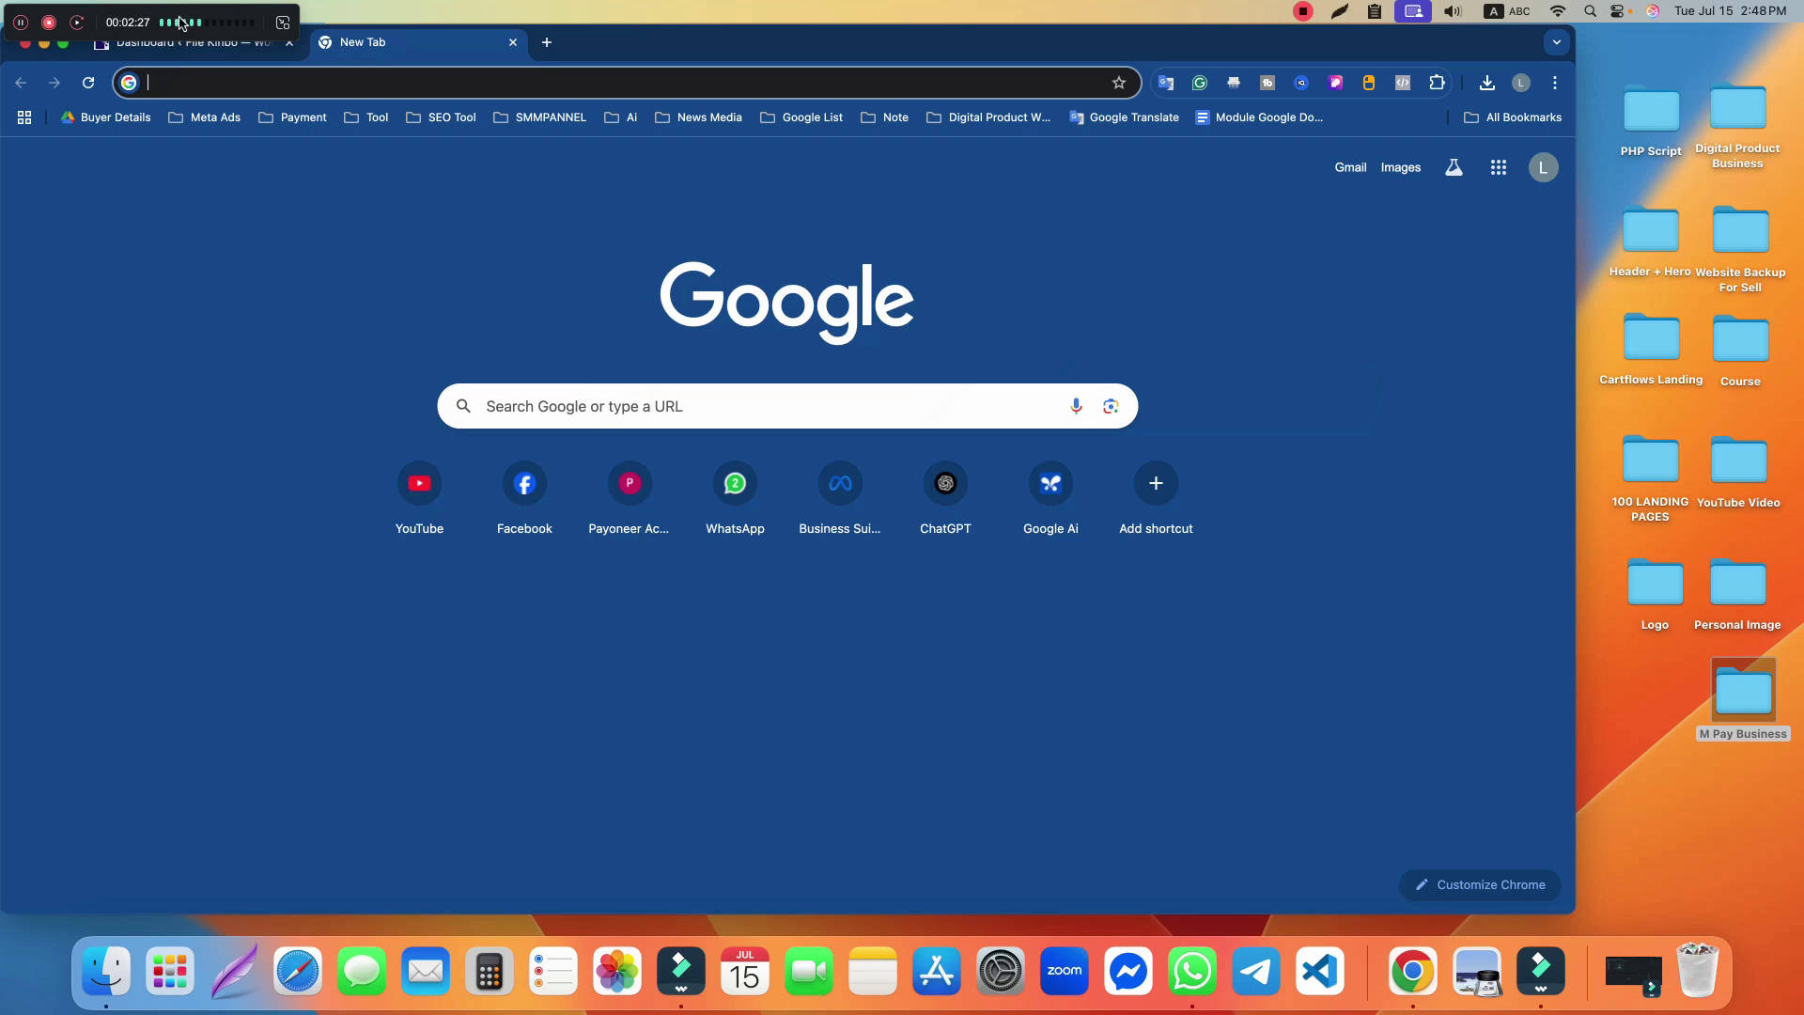
Step: Search Google for 'Moyna Pay' and open the moynapay.com result
left_click_drag(182, 16, 185, 361)
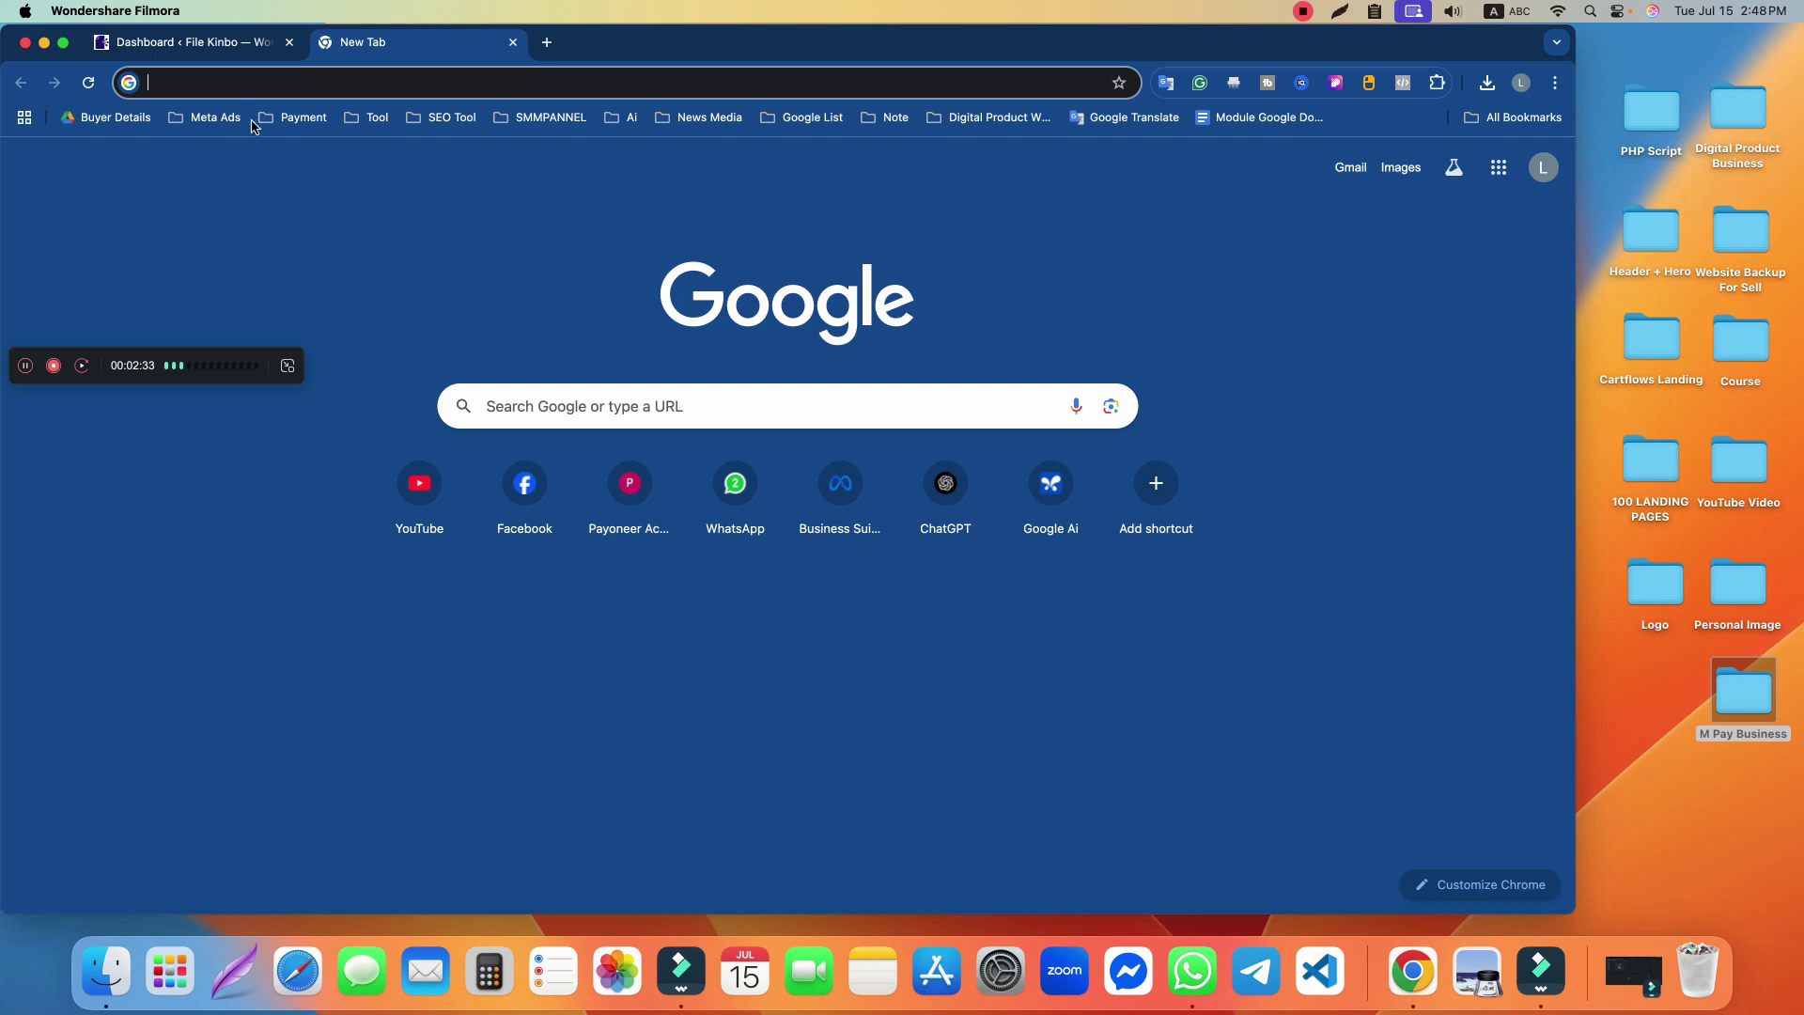
left_click(246, 83)
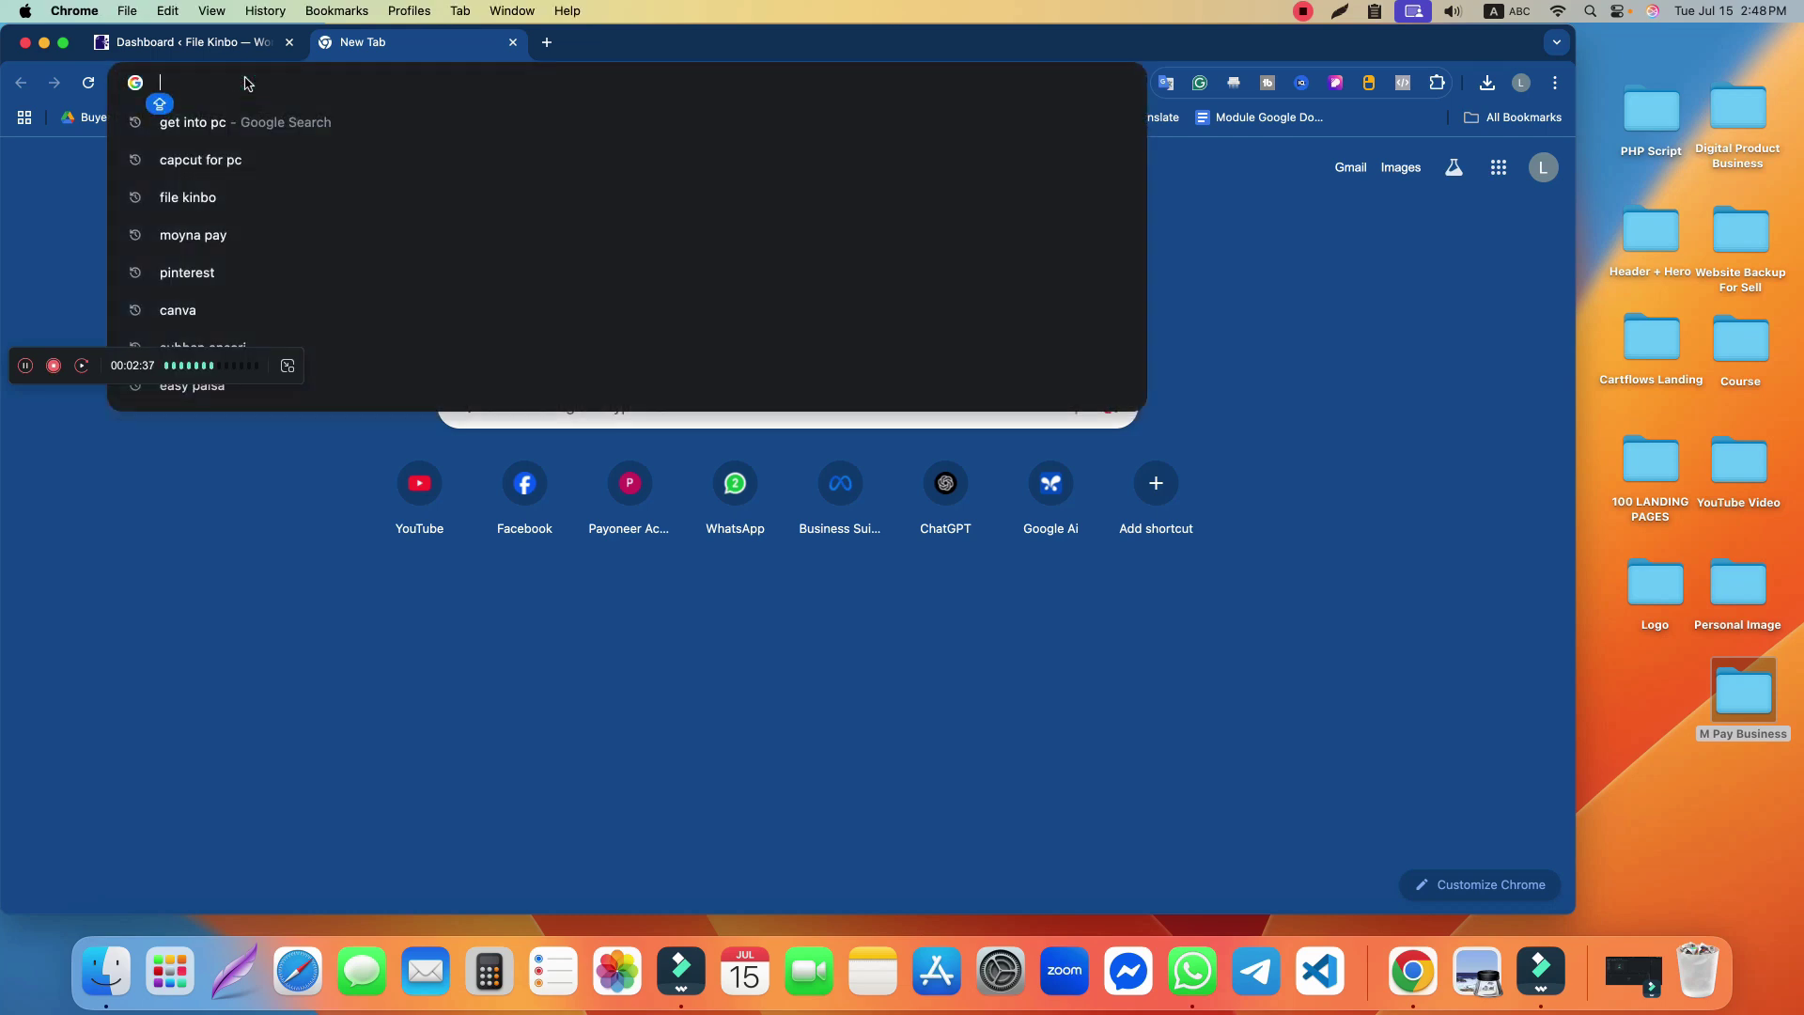
type("MOYNA")
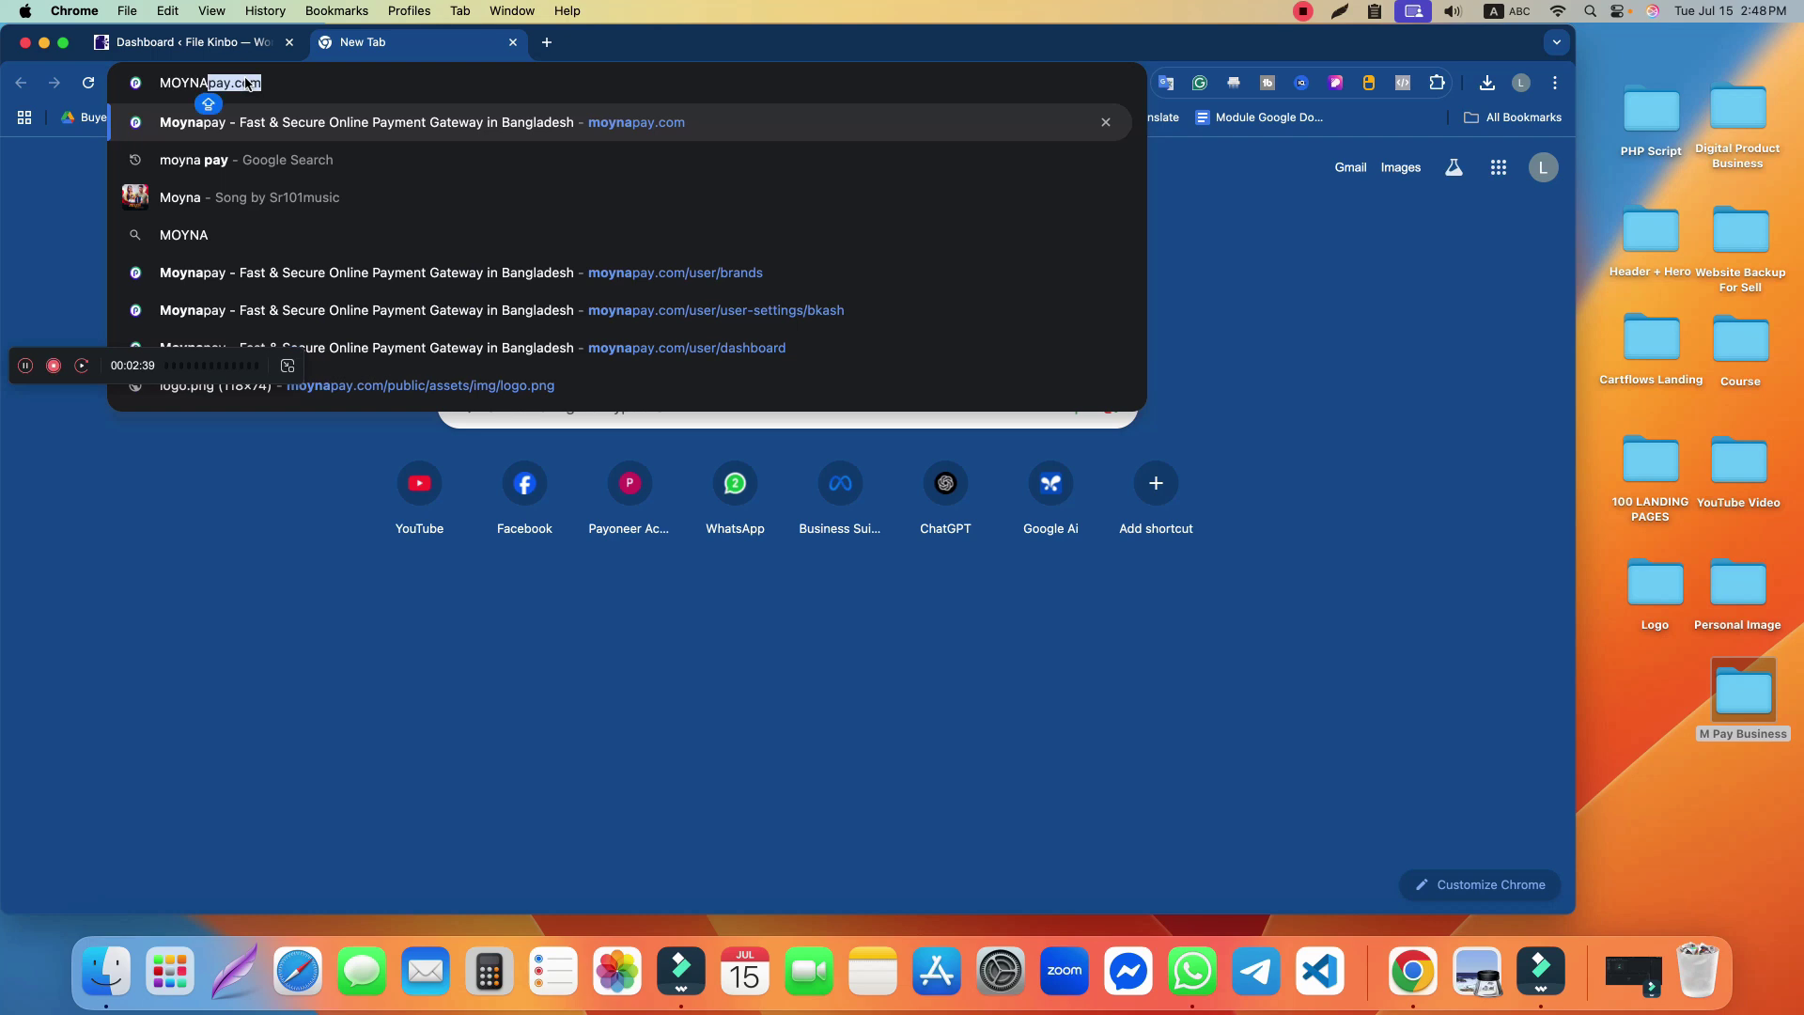
key("BackSpace")
key("BackSpace")
key("BackSpace")
key("BackSpace")
key("BackSpace")
key("BackSpace")
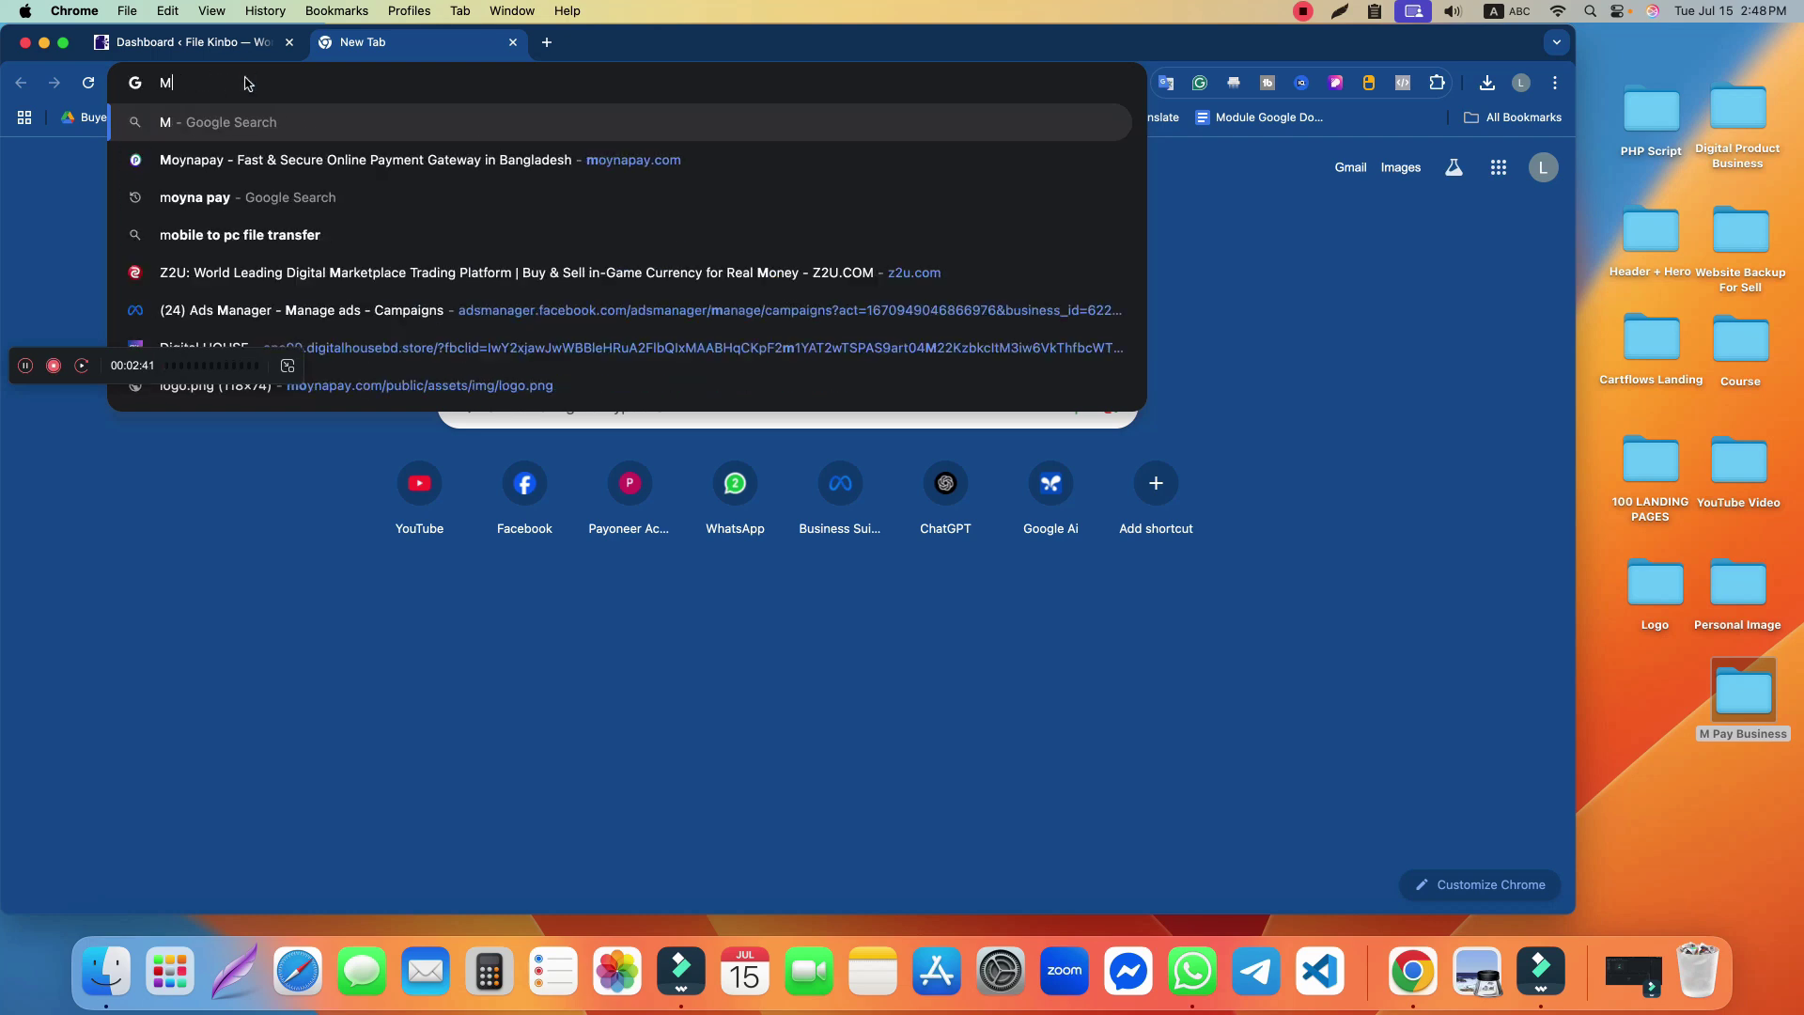
type("Moyn")
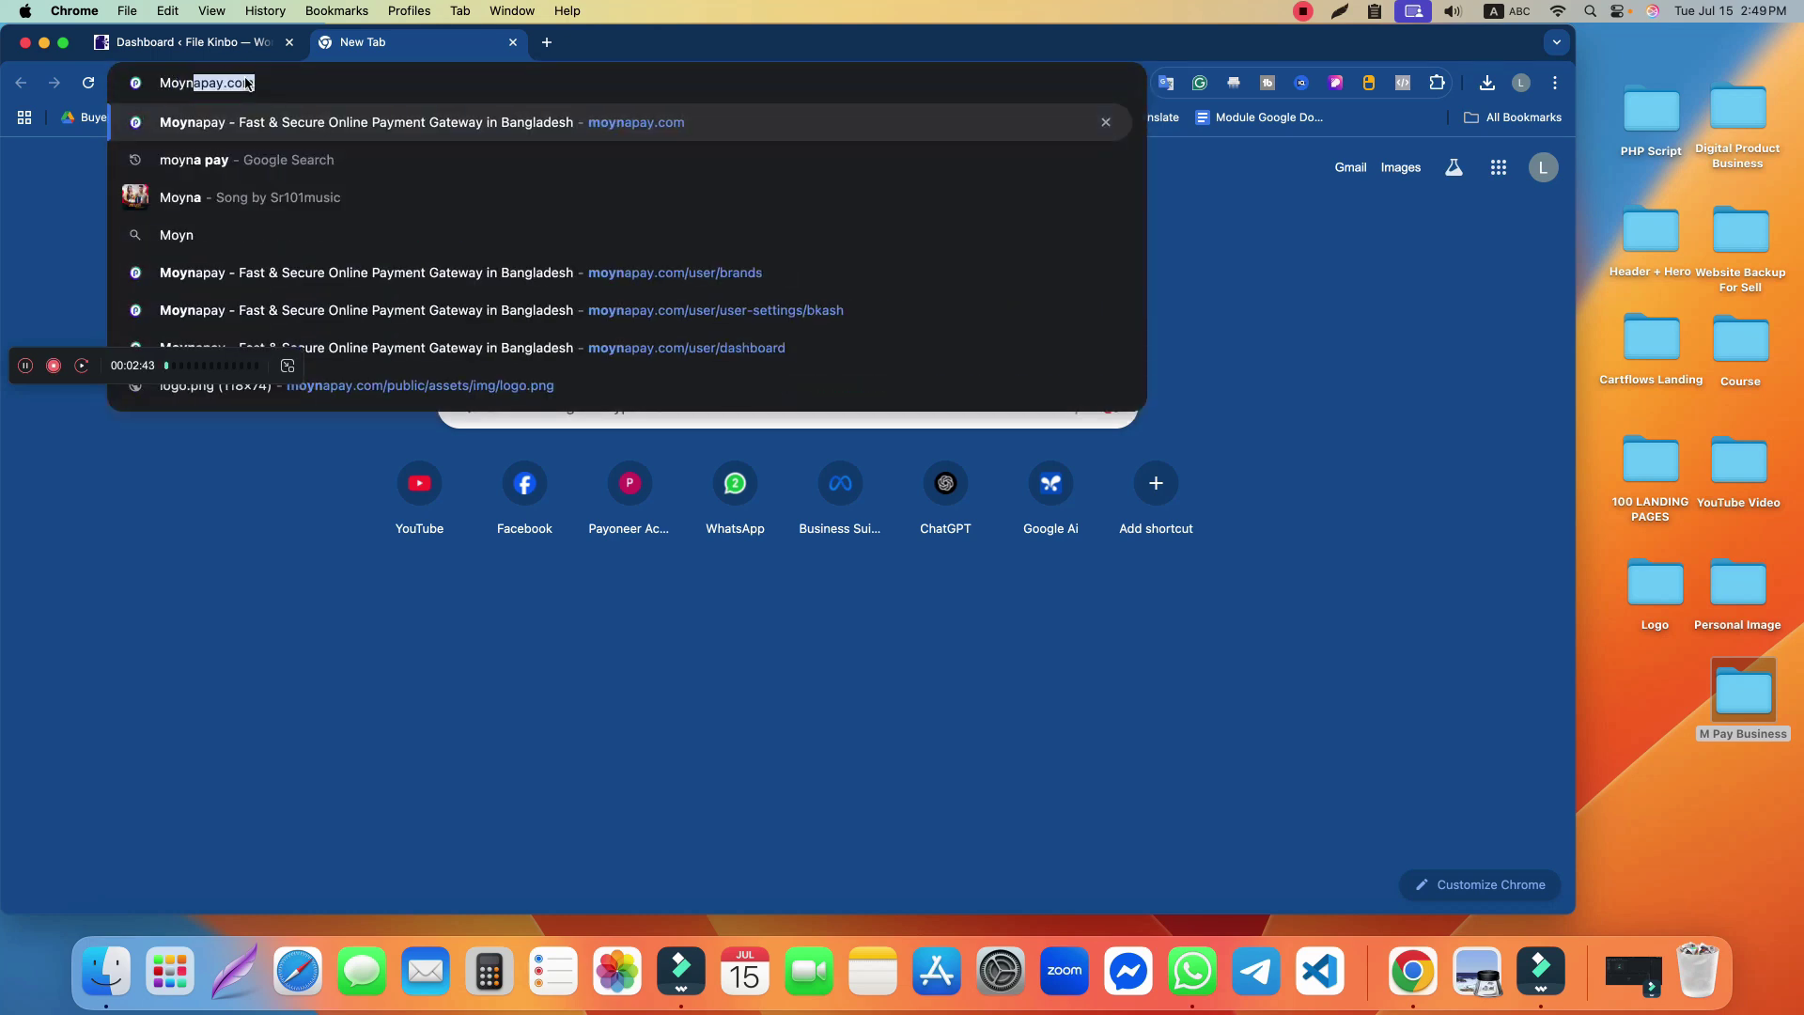
type("a Pay")
key("Return")
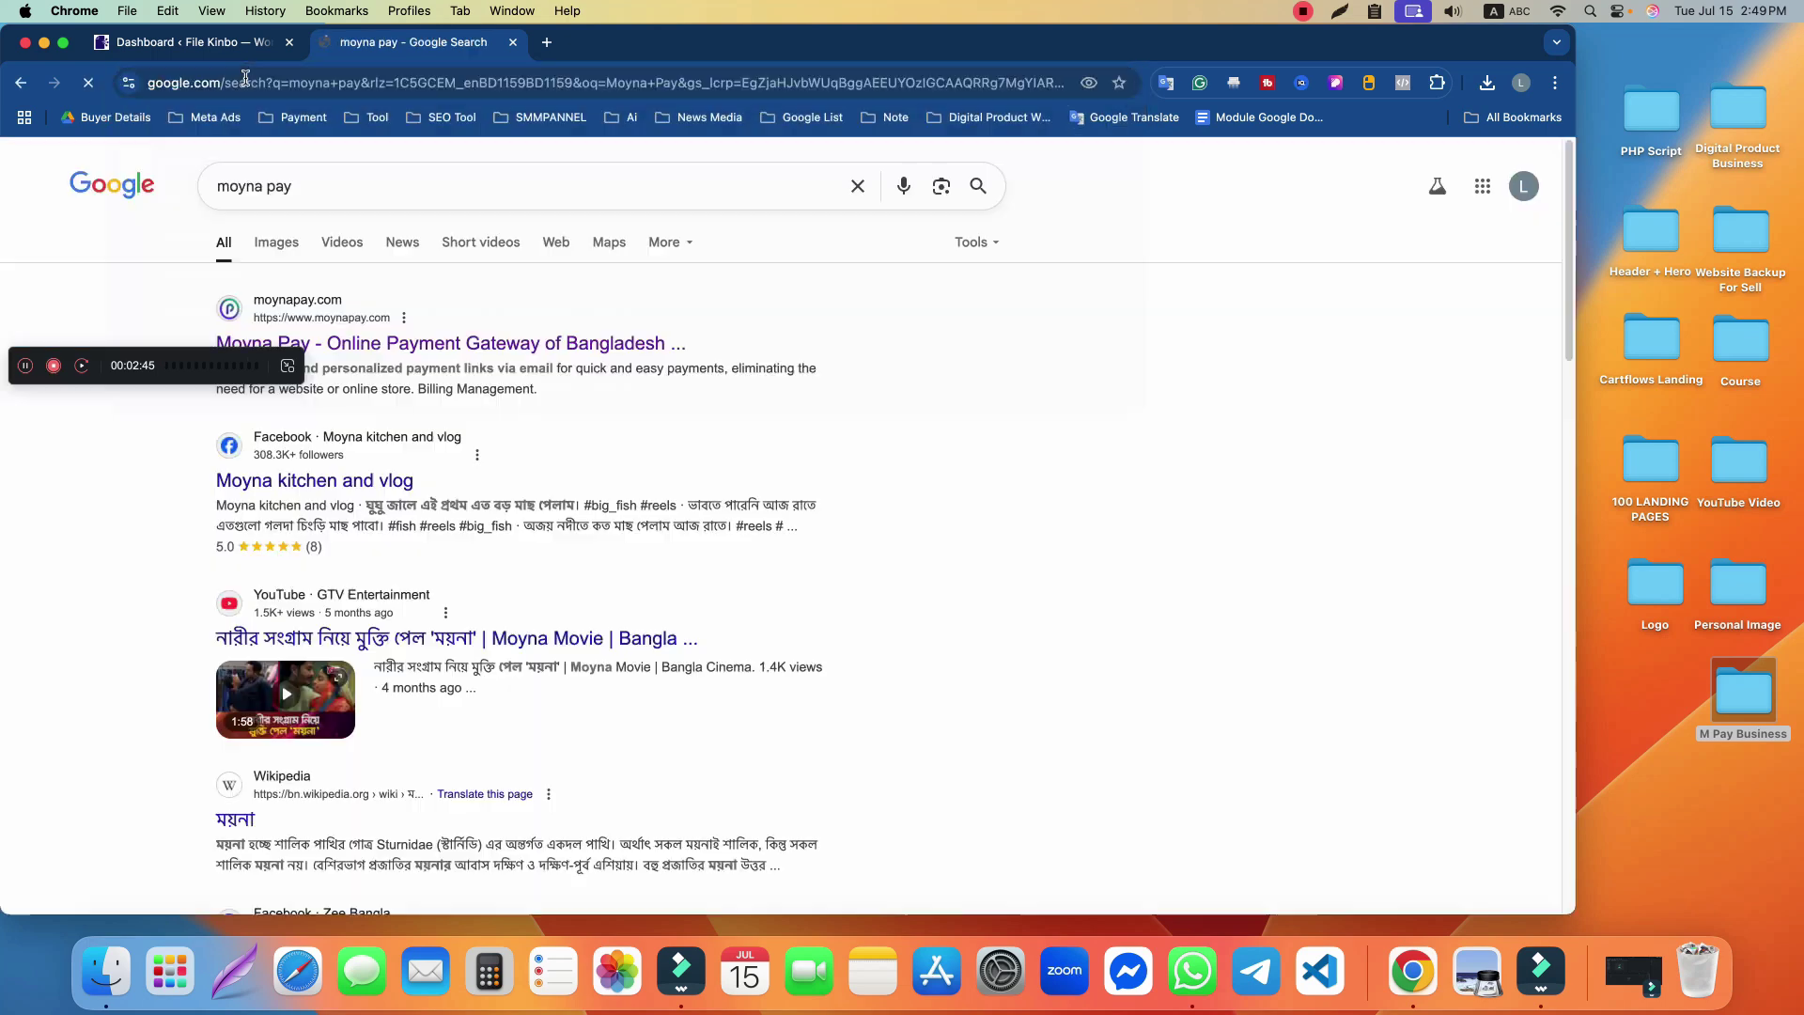
left_click(398, 346)
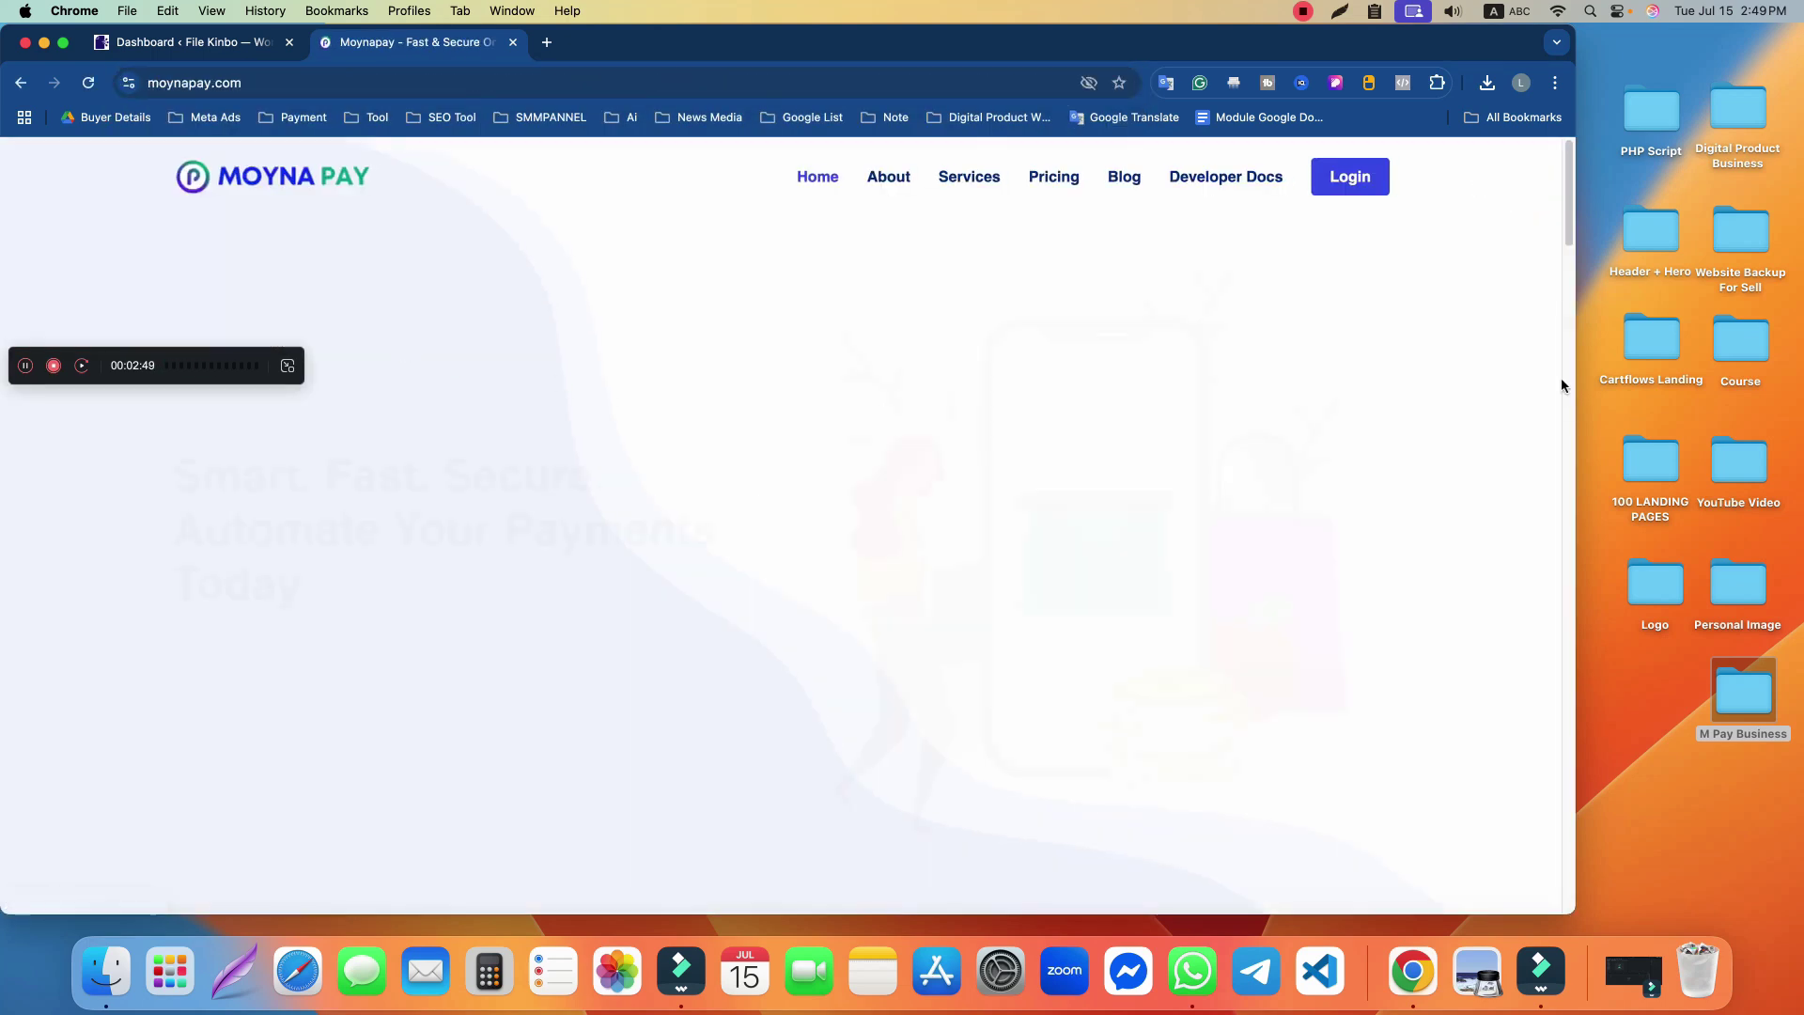
Step: Open the Moyna Pay dashboard and log out of the account
left_click(1336, 187)
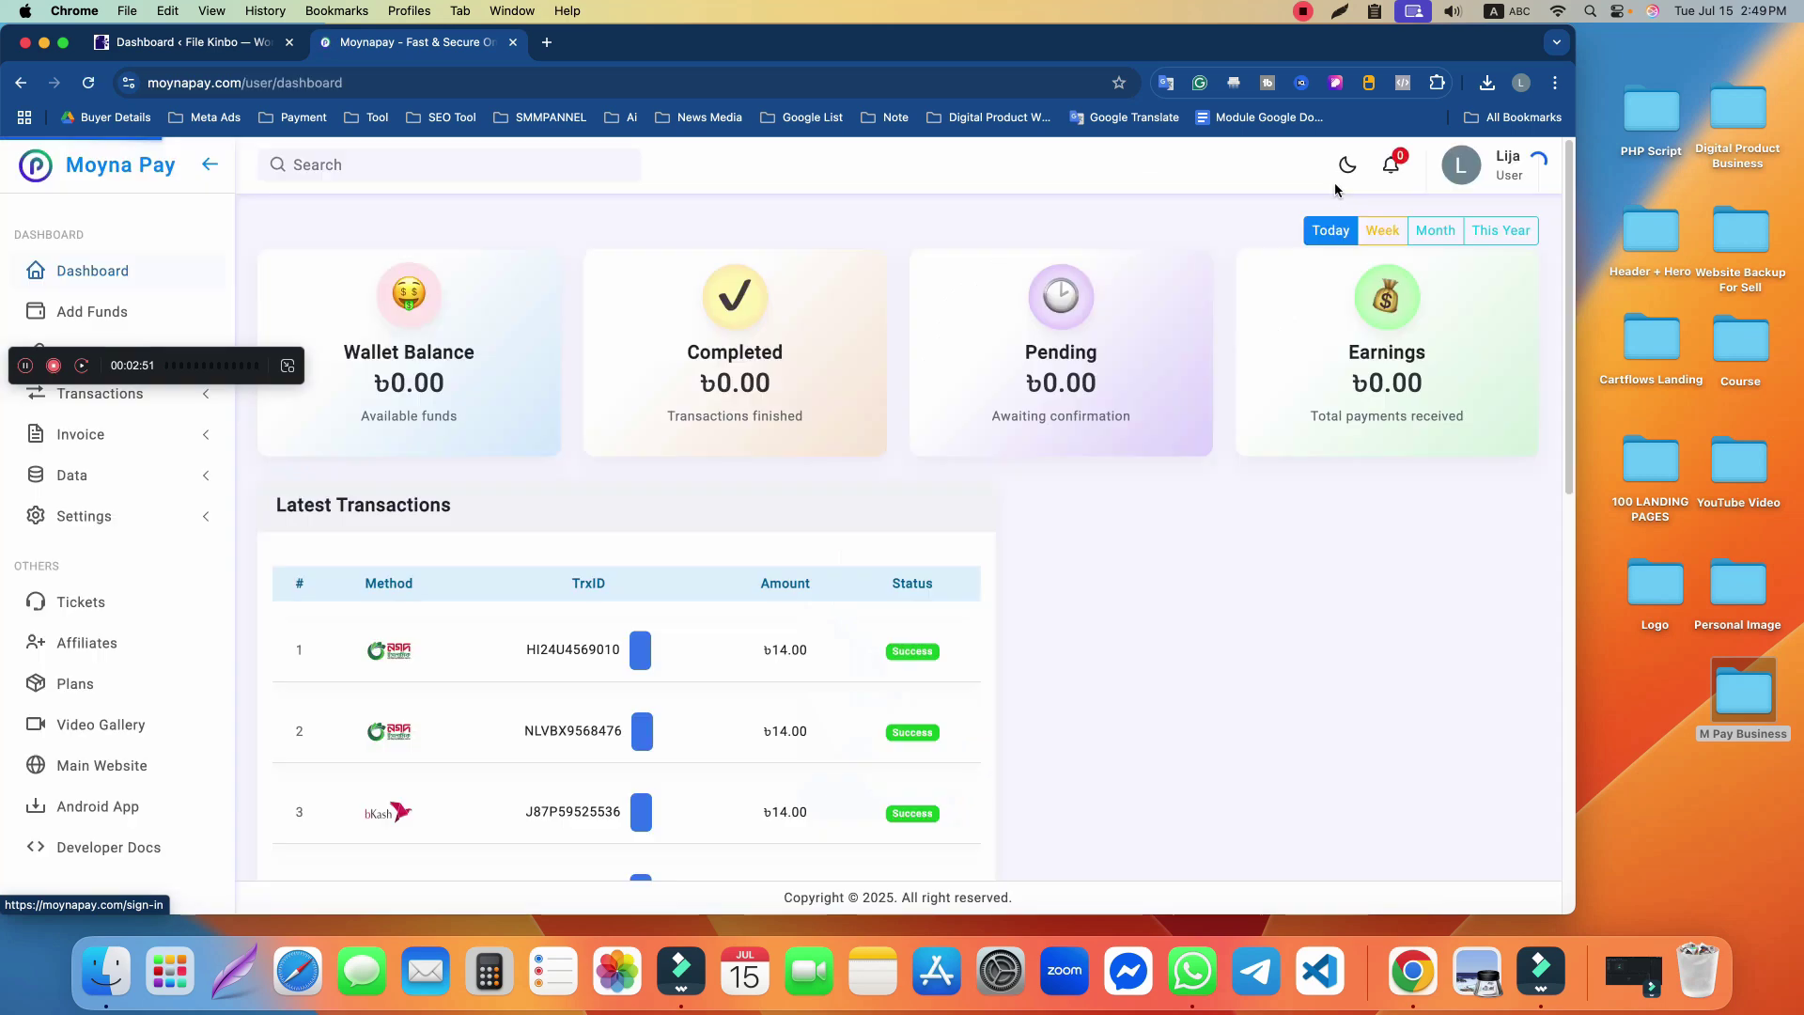
left_click(1494, 168)
left_click(1451, 297)
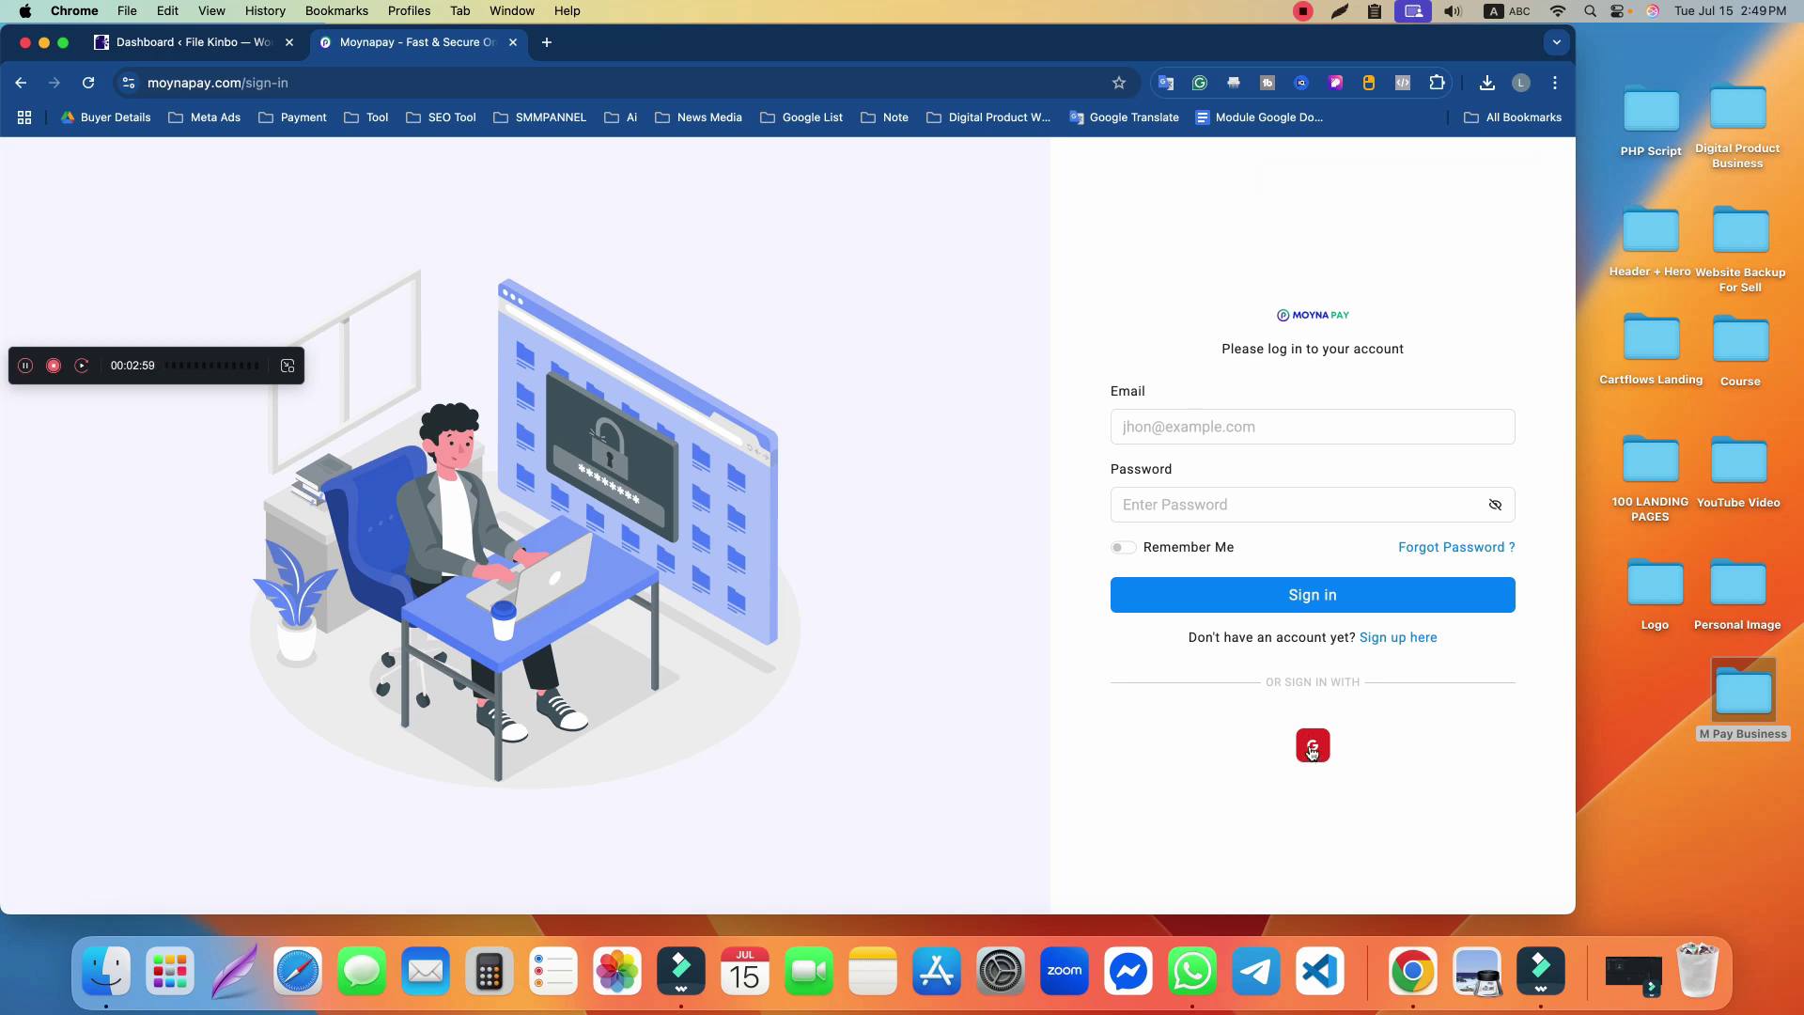
Step: Sign back in to Moyna Pay using a Google account
left_click(1392, 639)
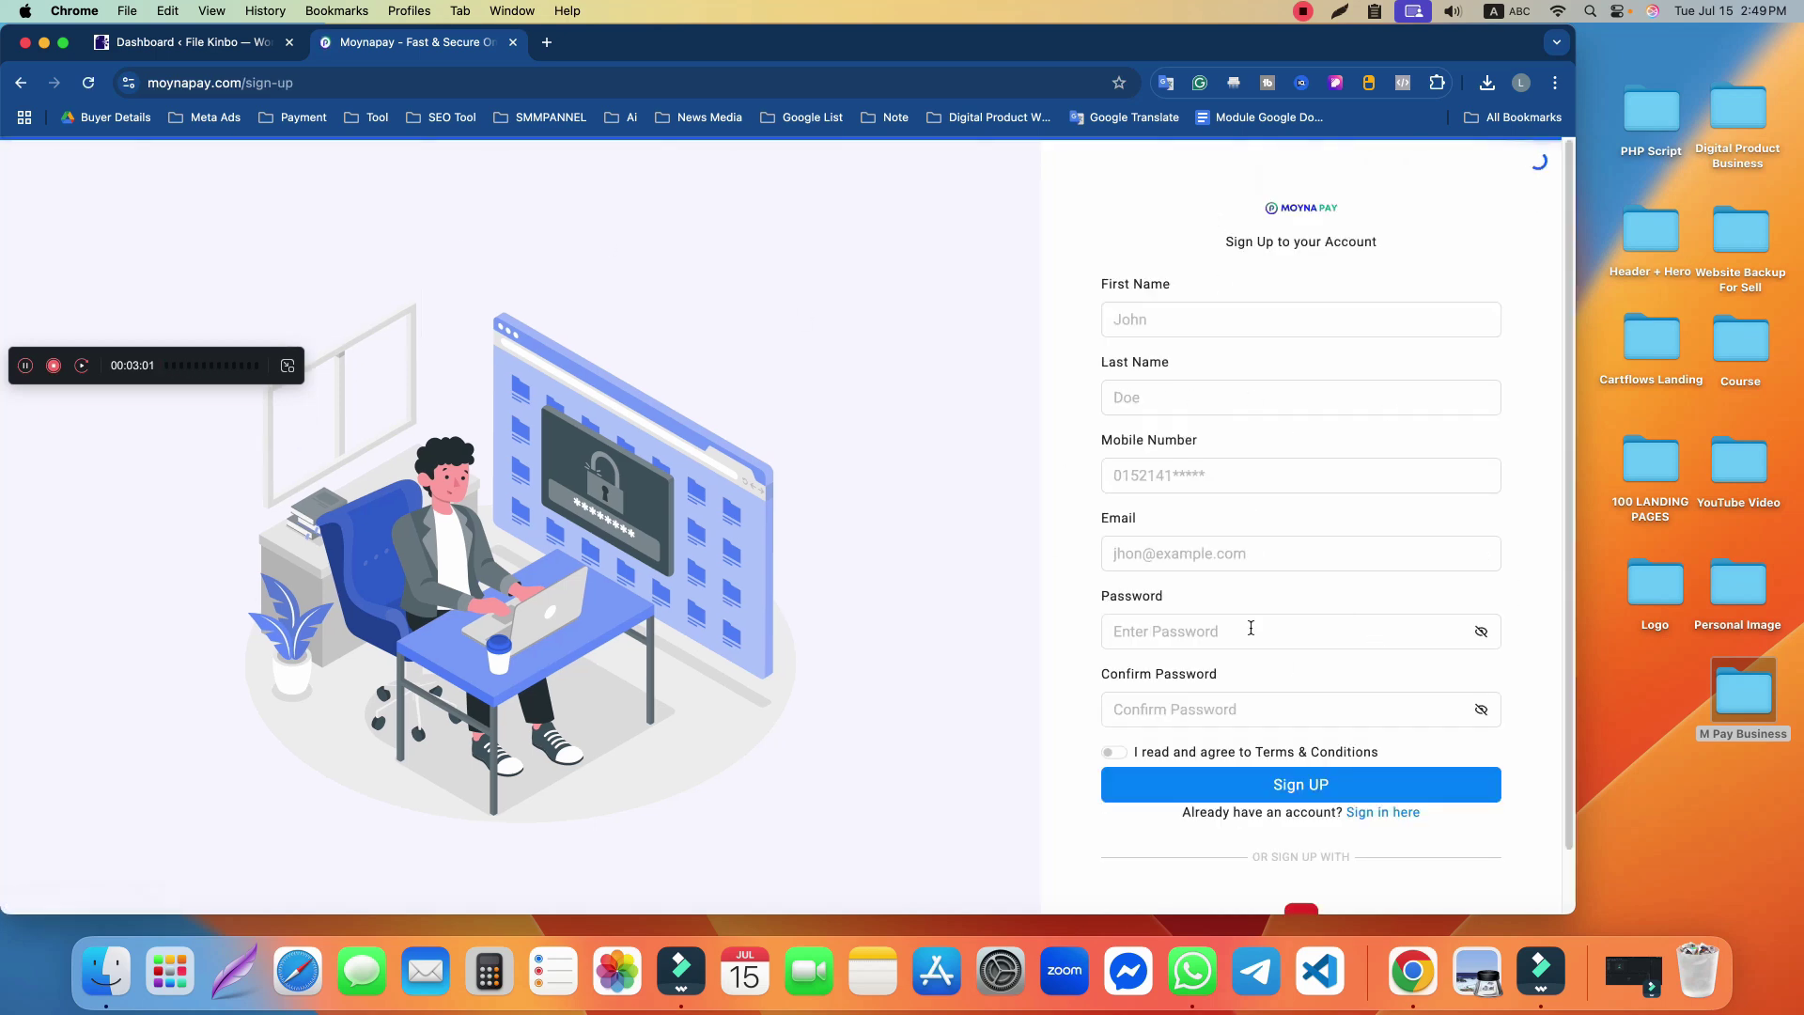
scroll(1272, 636, "down", 2)
left_click(1379, 746)
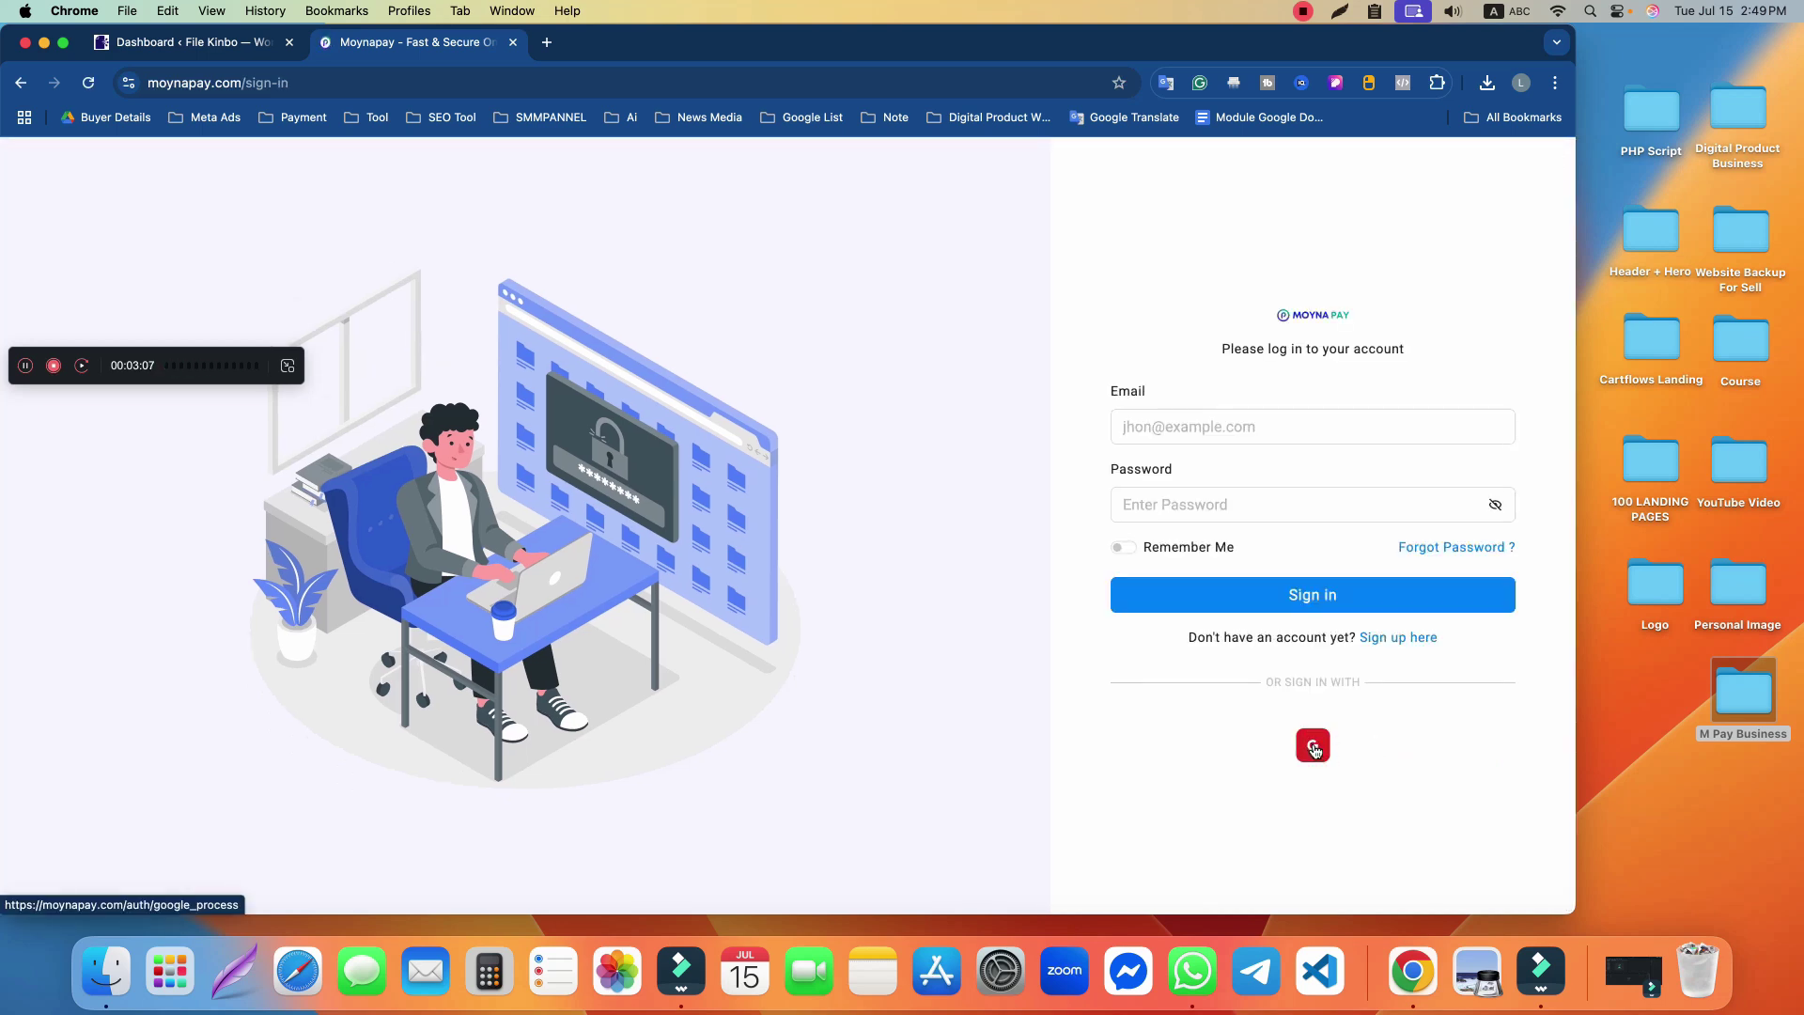
left_click(1314, 750)
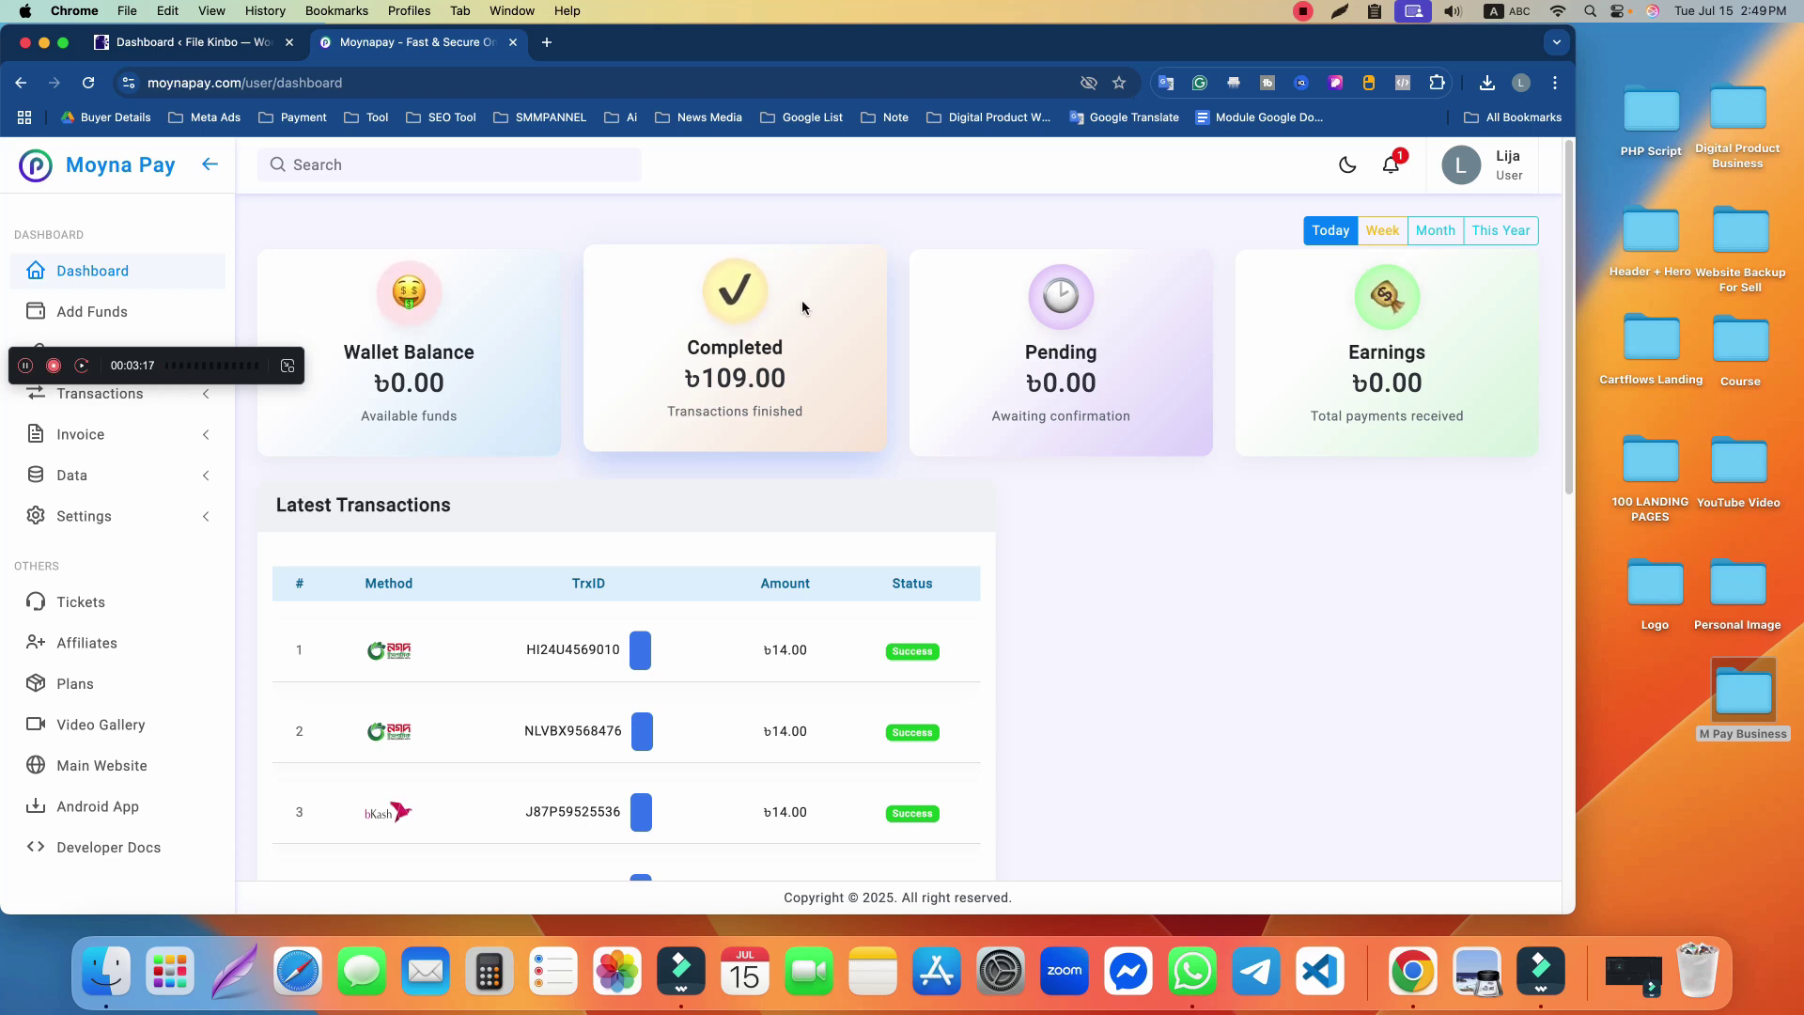
left_click_drag(194, 362, 1137, 449)
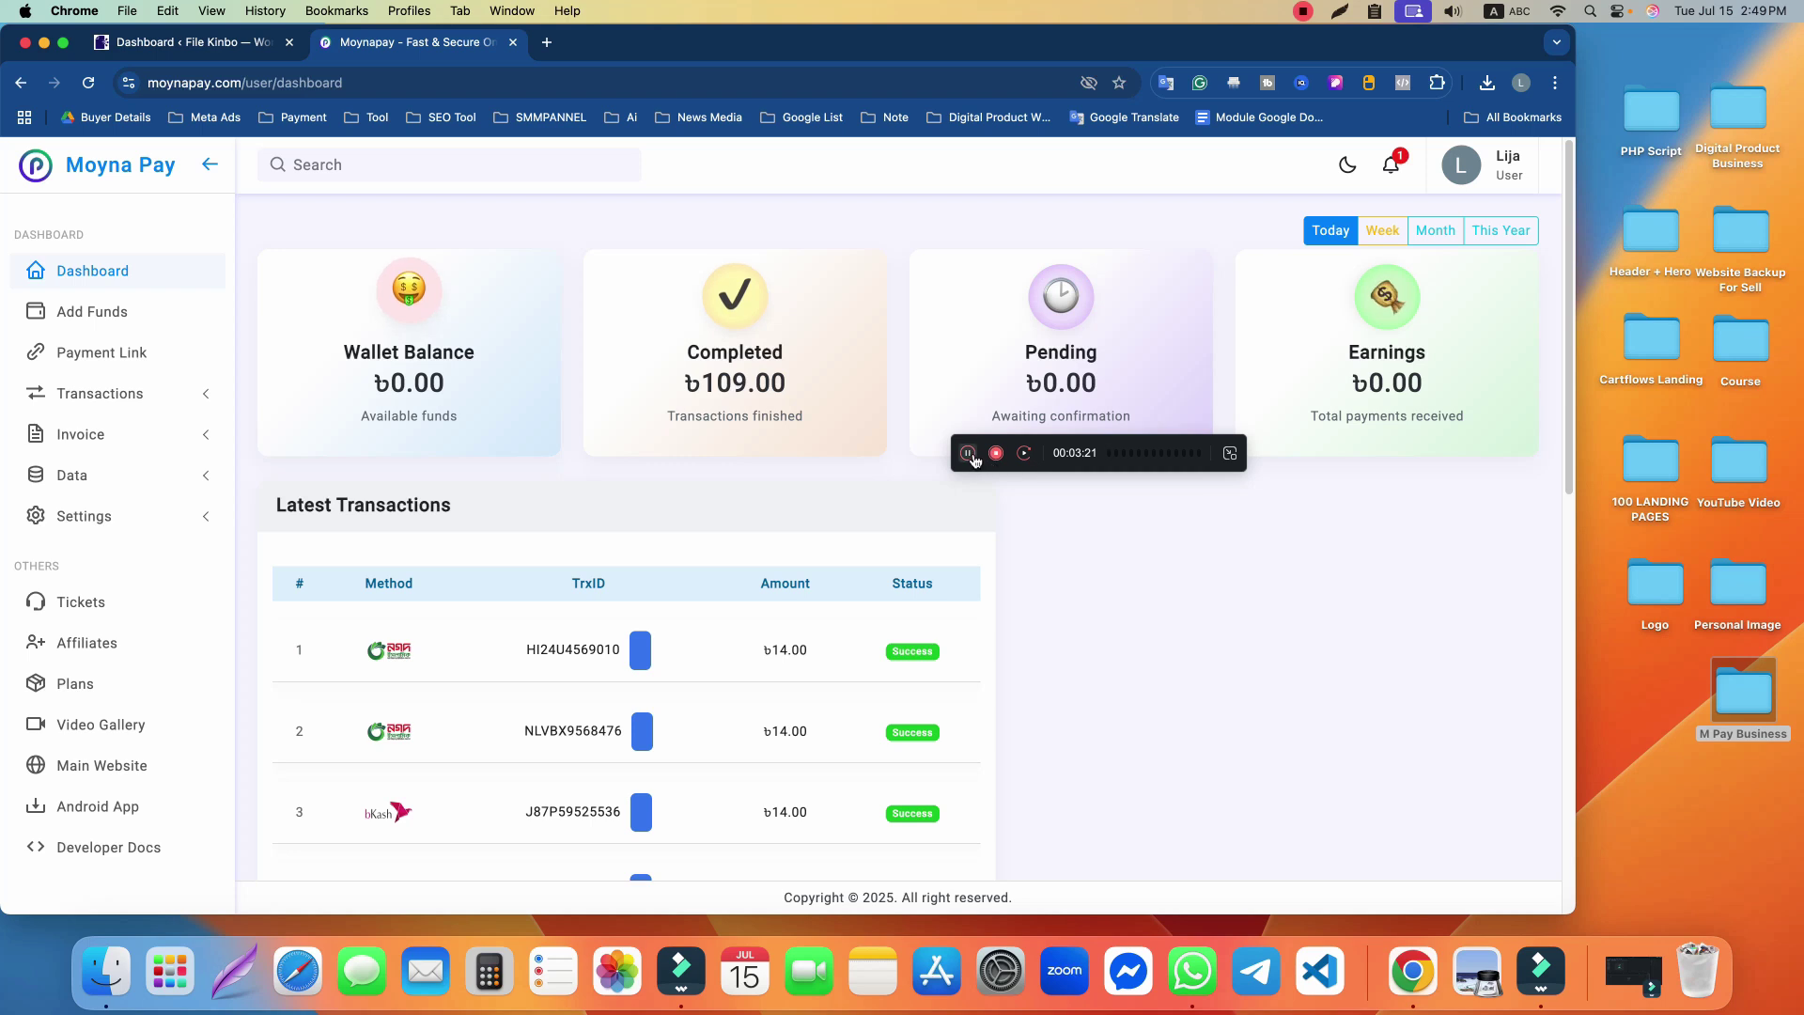
left_click_drag(177, 12, 1133, 513)
left_click(58, 697)
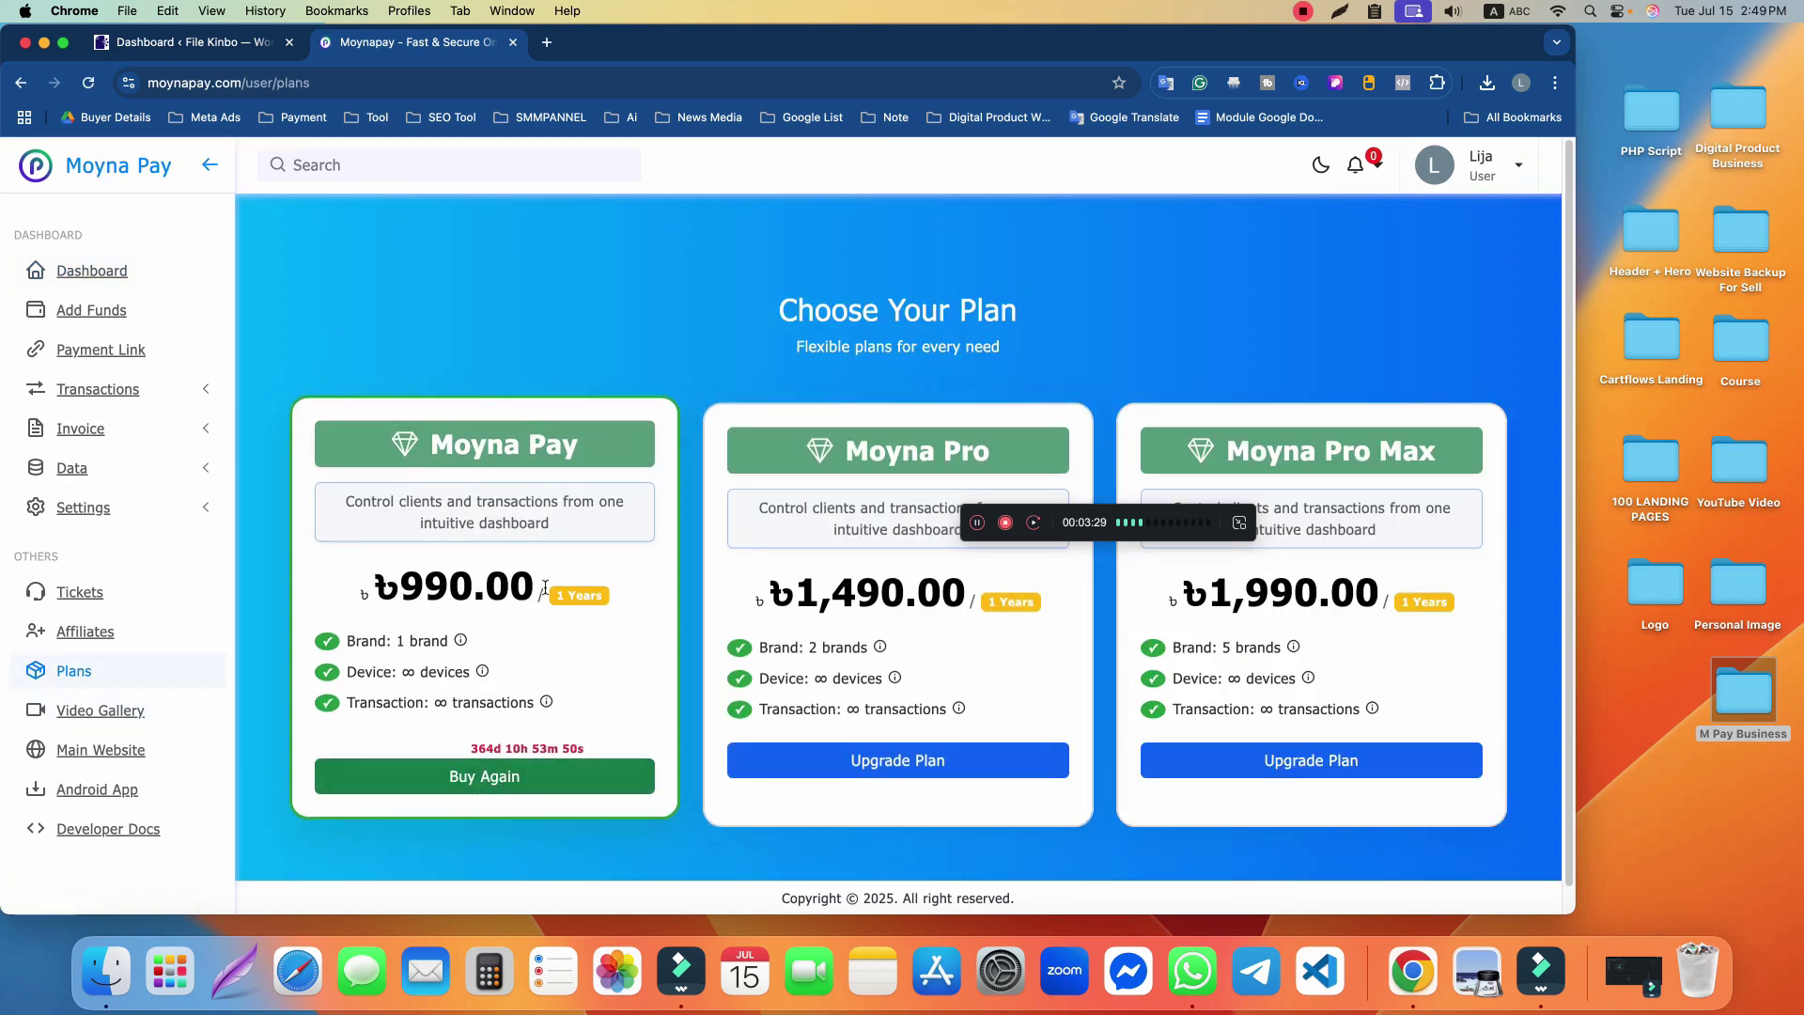
left_click_drag(1101, 525, 1112, 293)
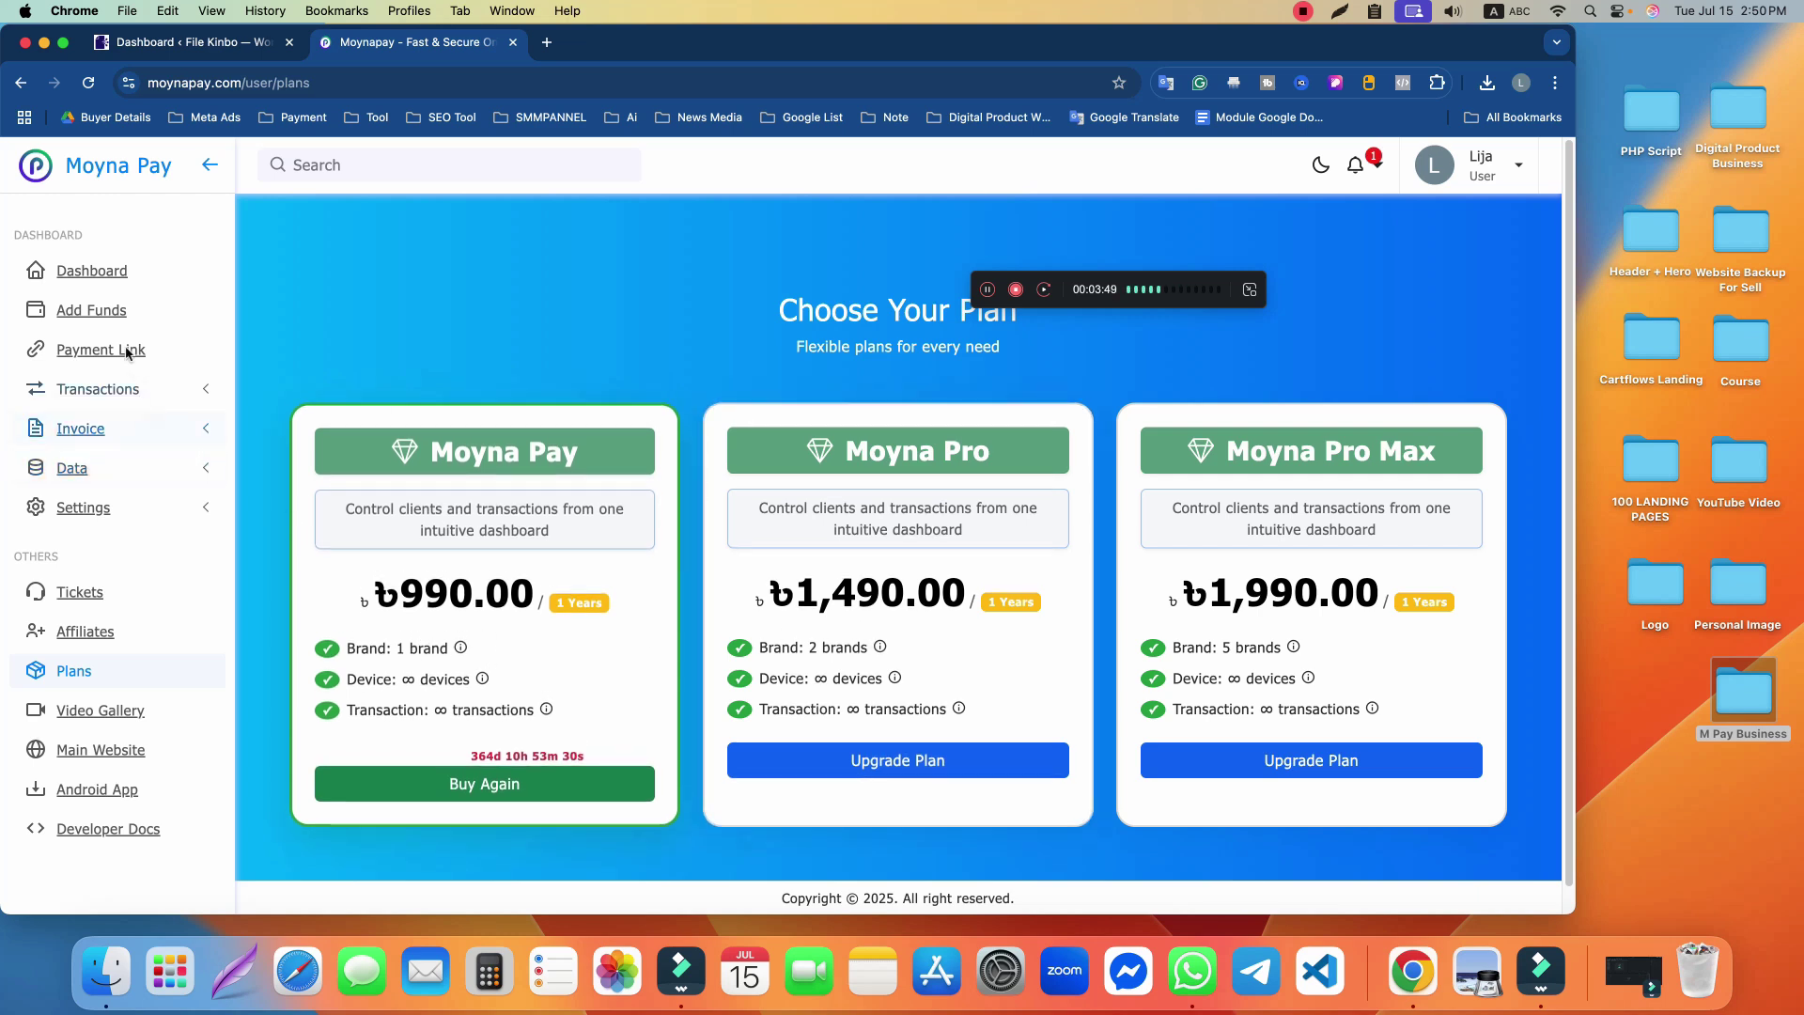
left_click(111, 271)
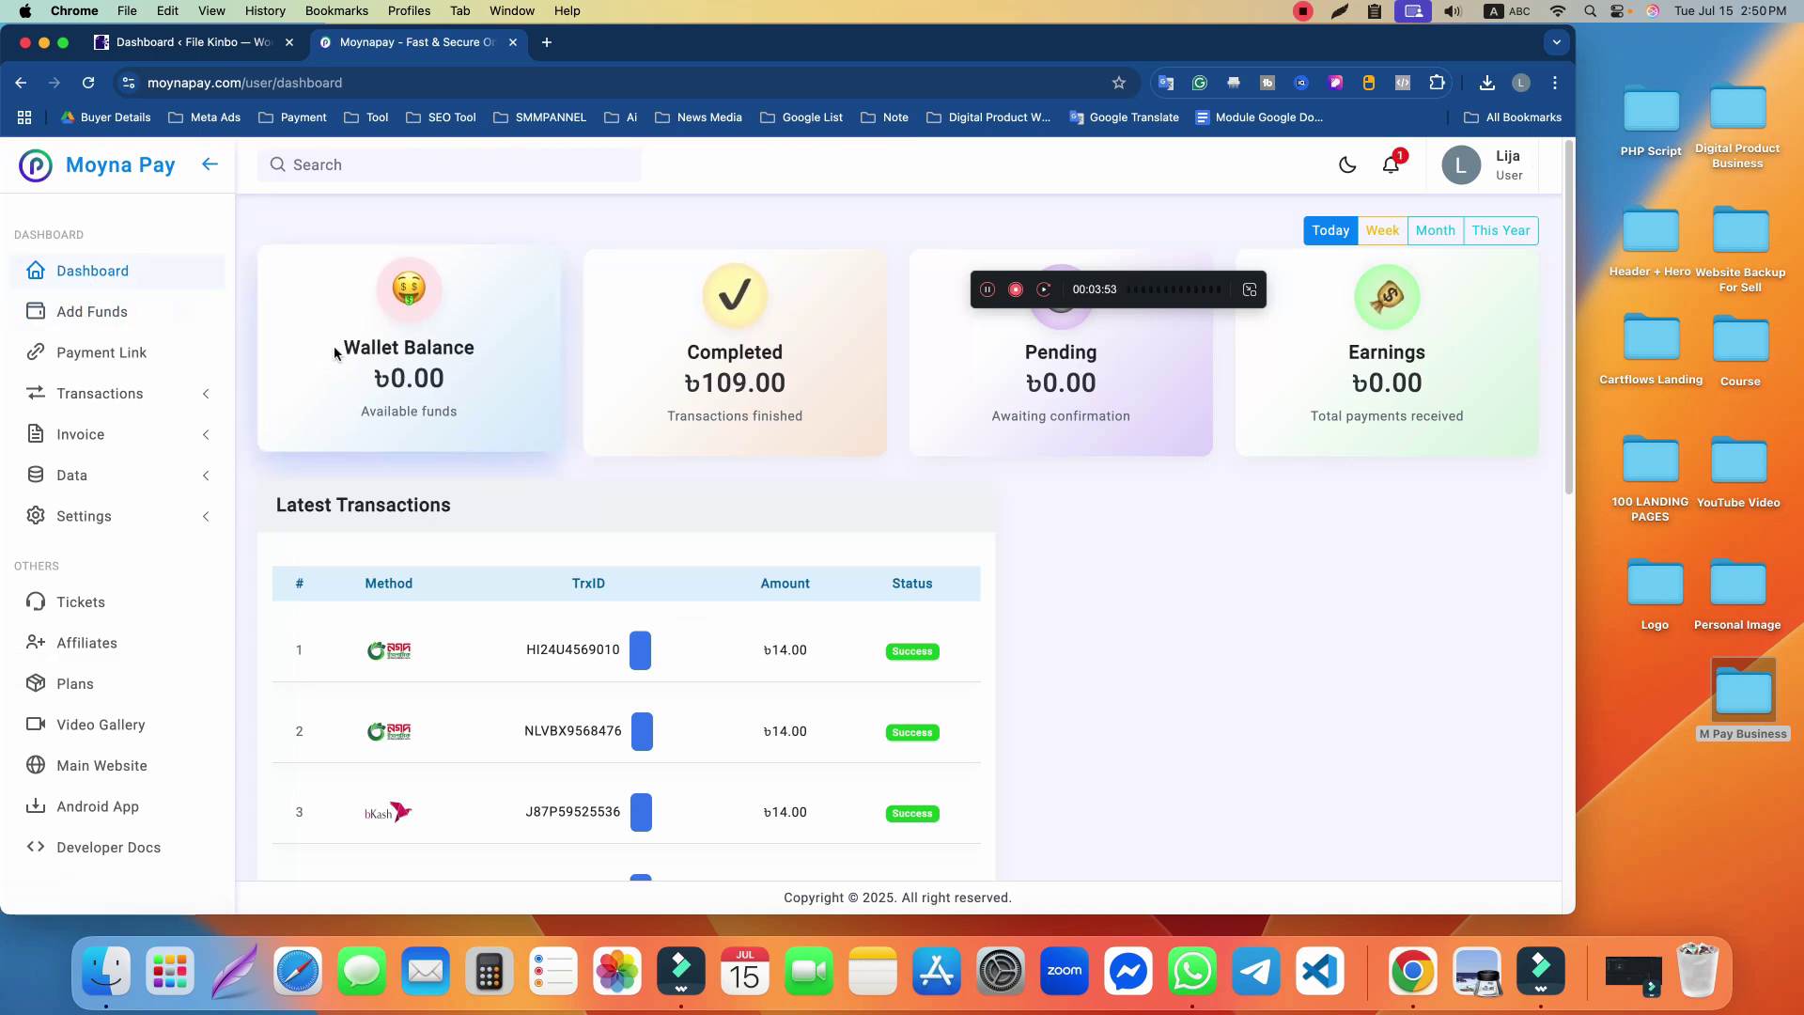
left_click_drag(335, 346, 507, 350)
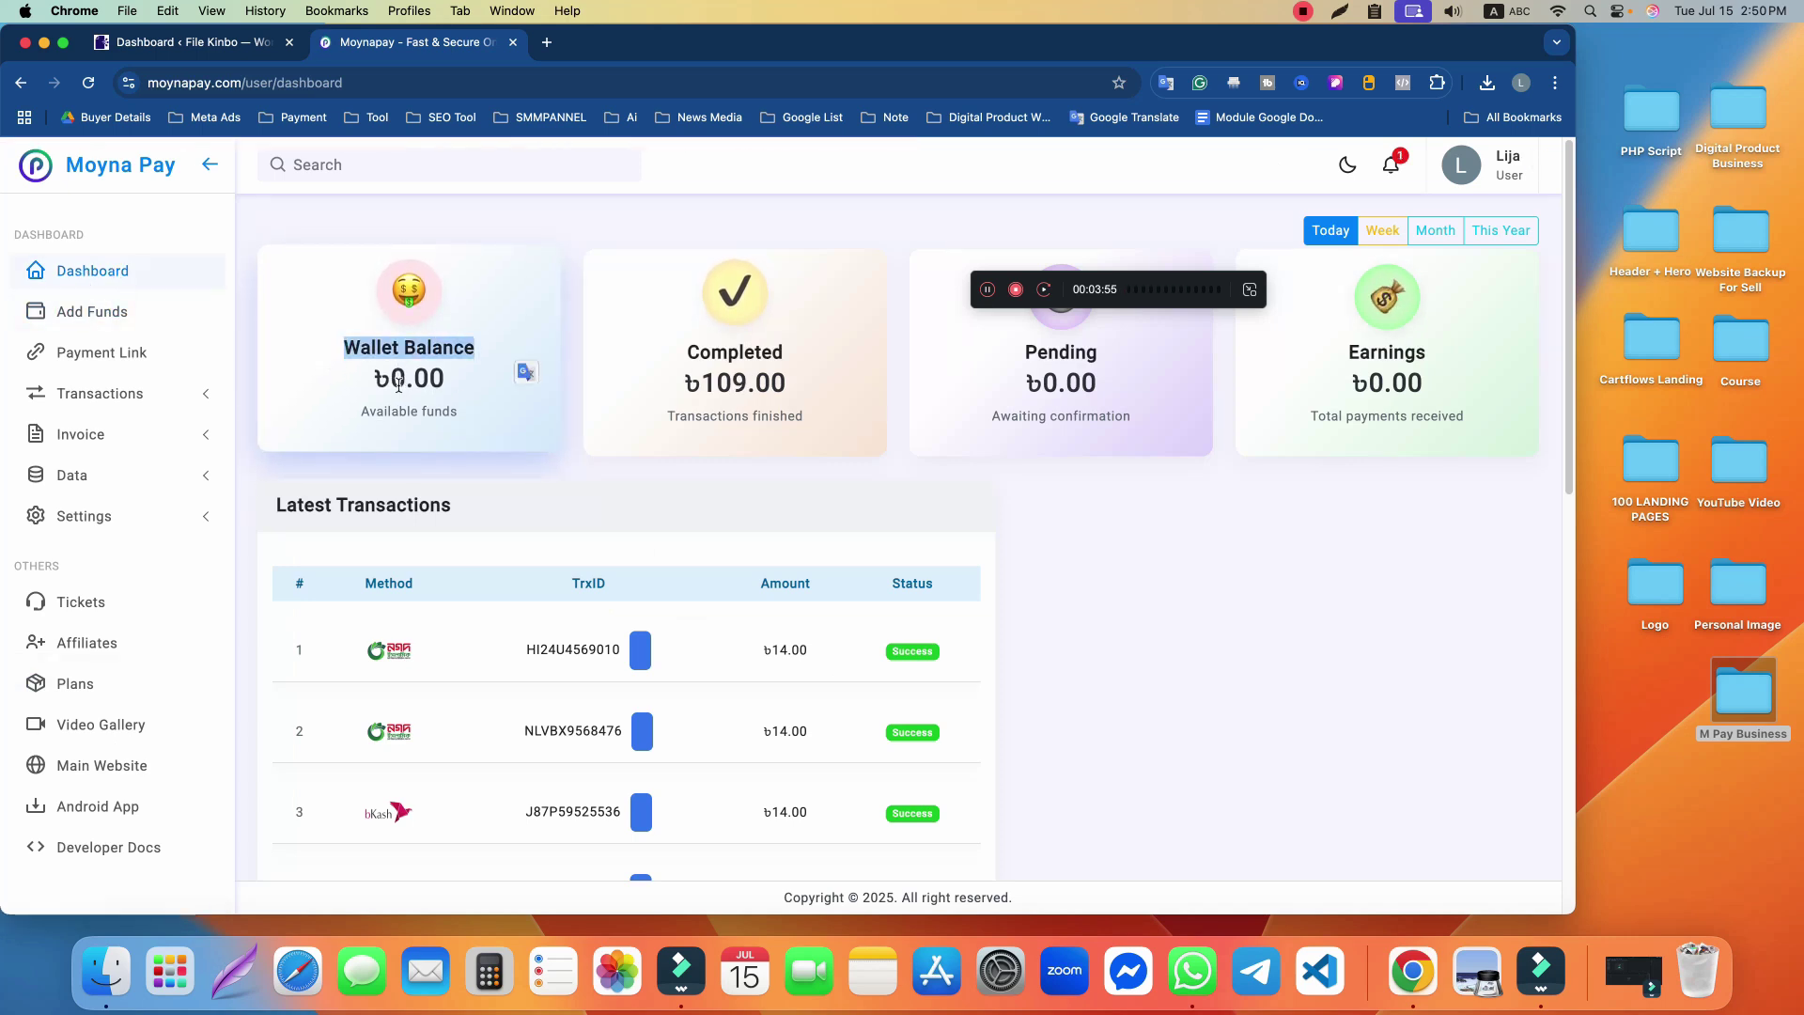
left_click(74, 684)
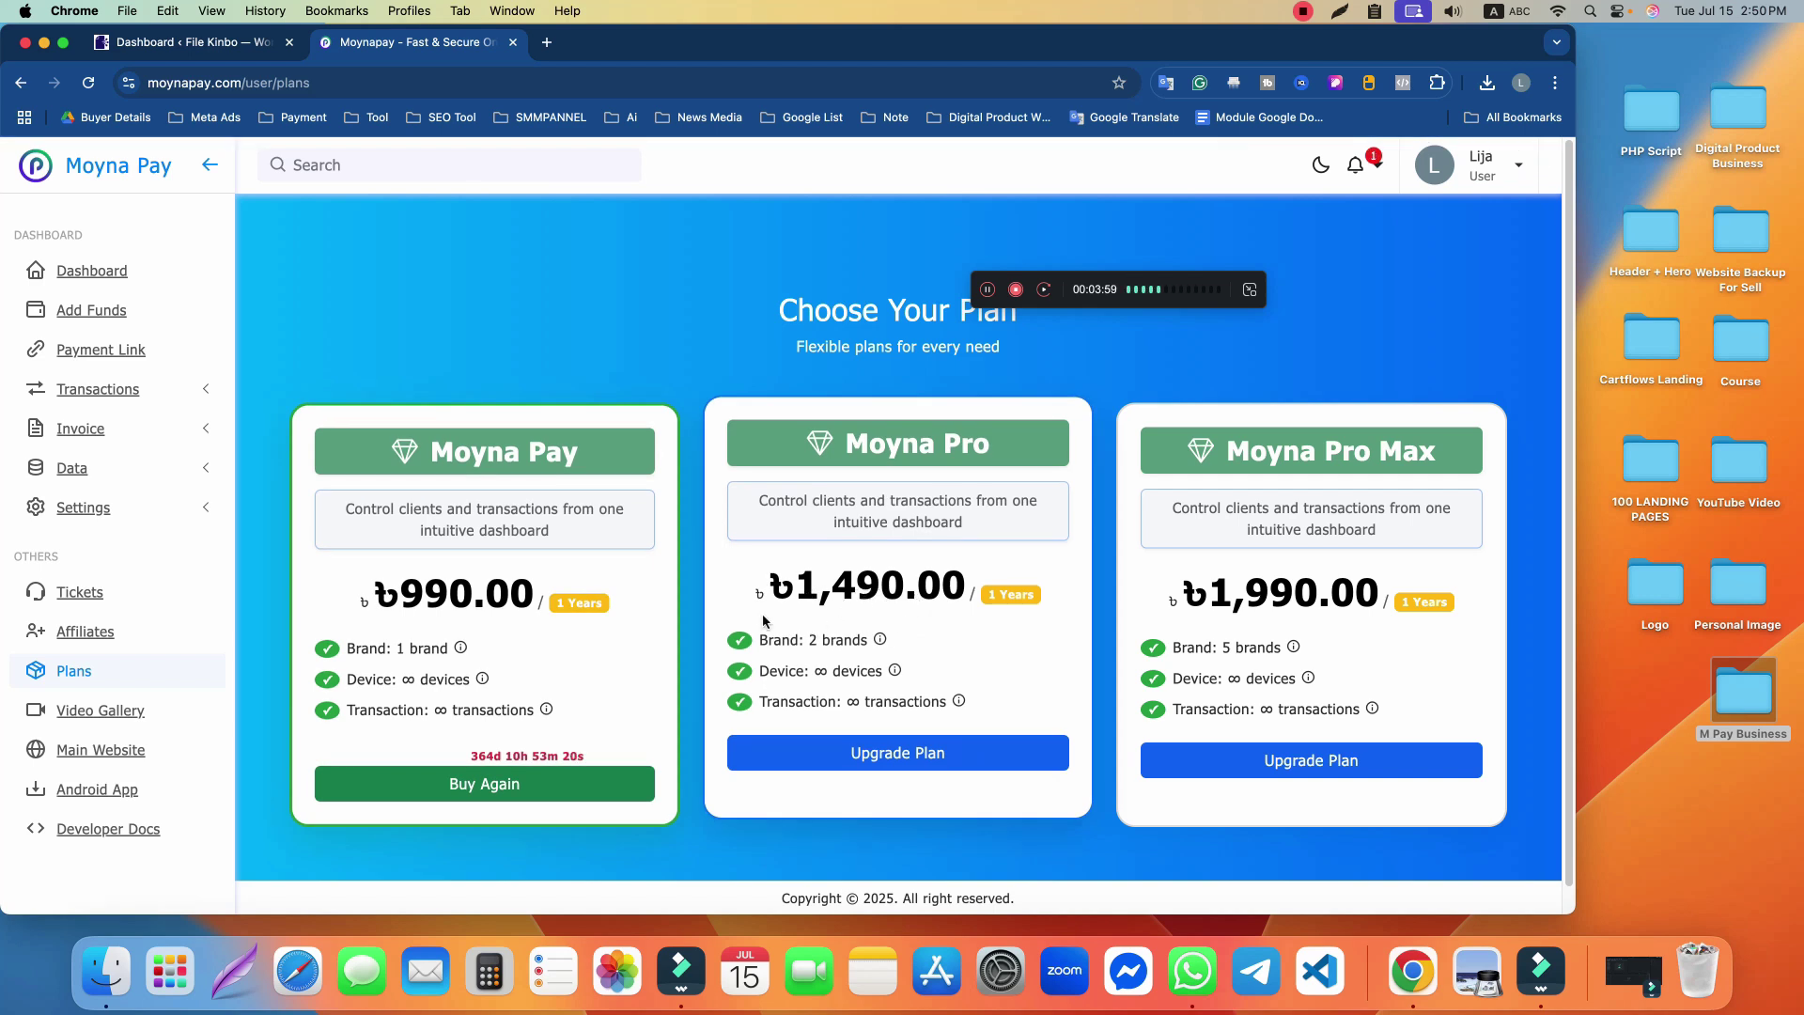
left_click(103, 269)
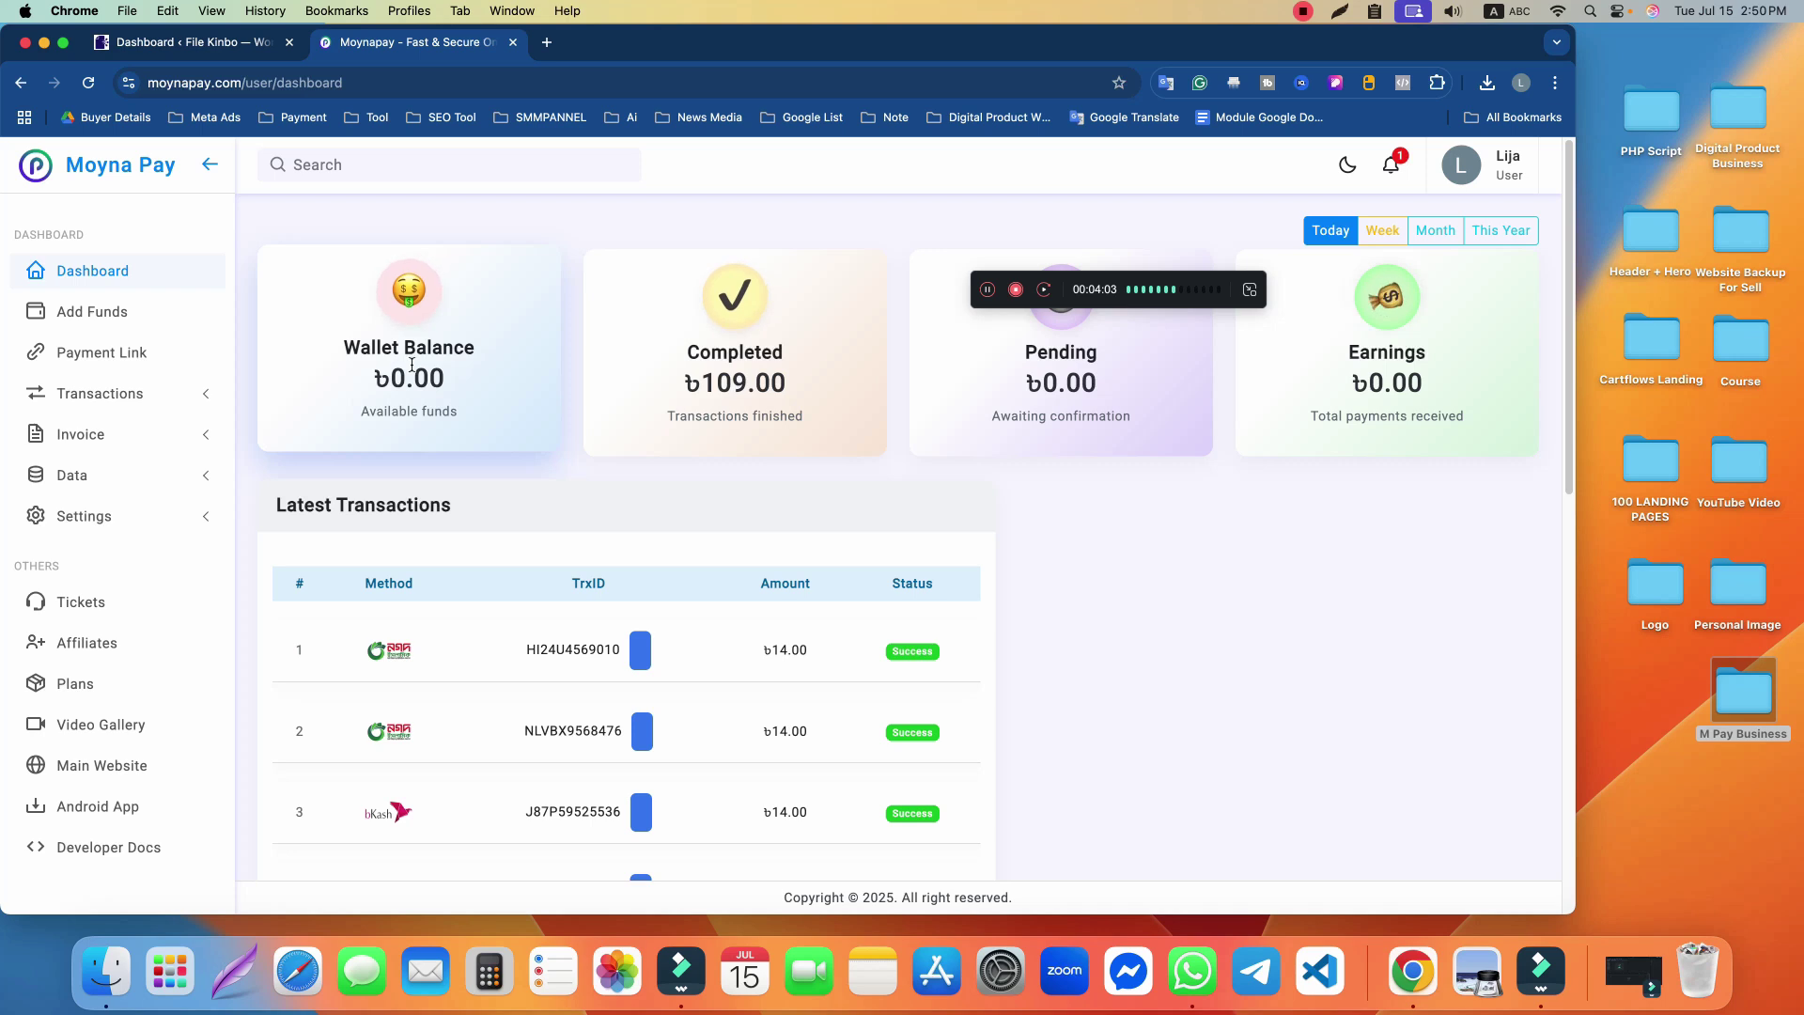
Step: Submit an Add Funds deposit of ৳1490 with the no-chargeback agreement ticked
left_click(59, 322)
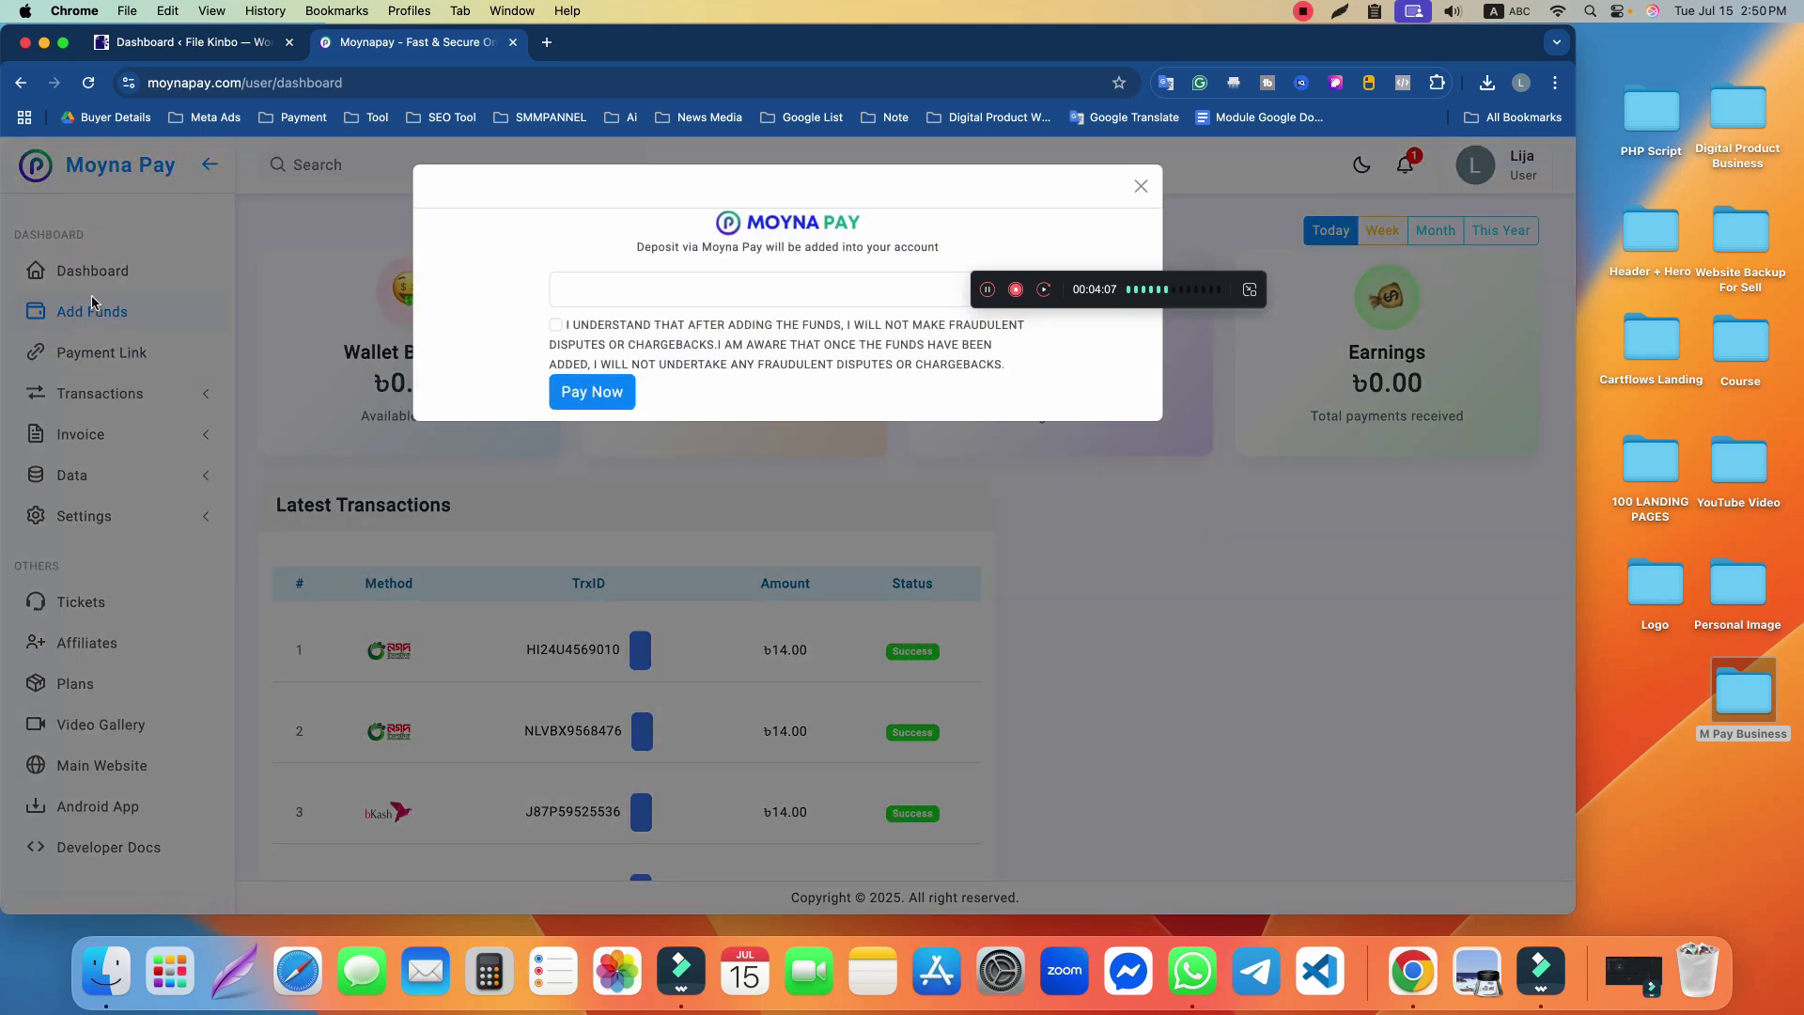
left_click(1140, 186)
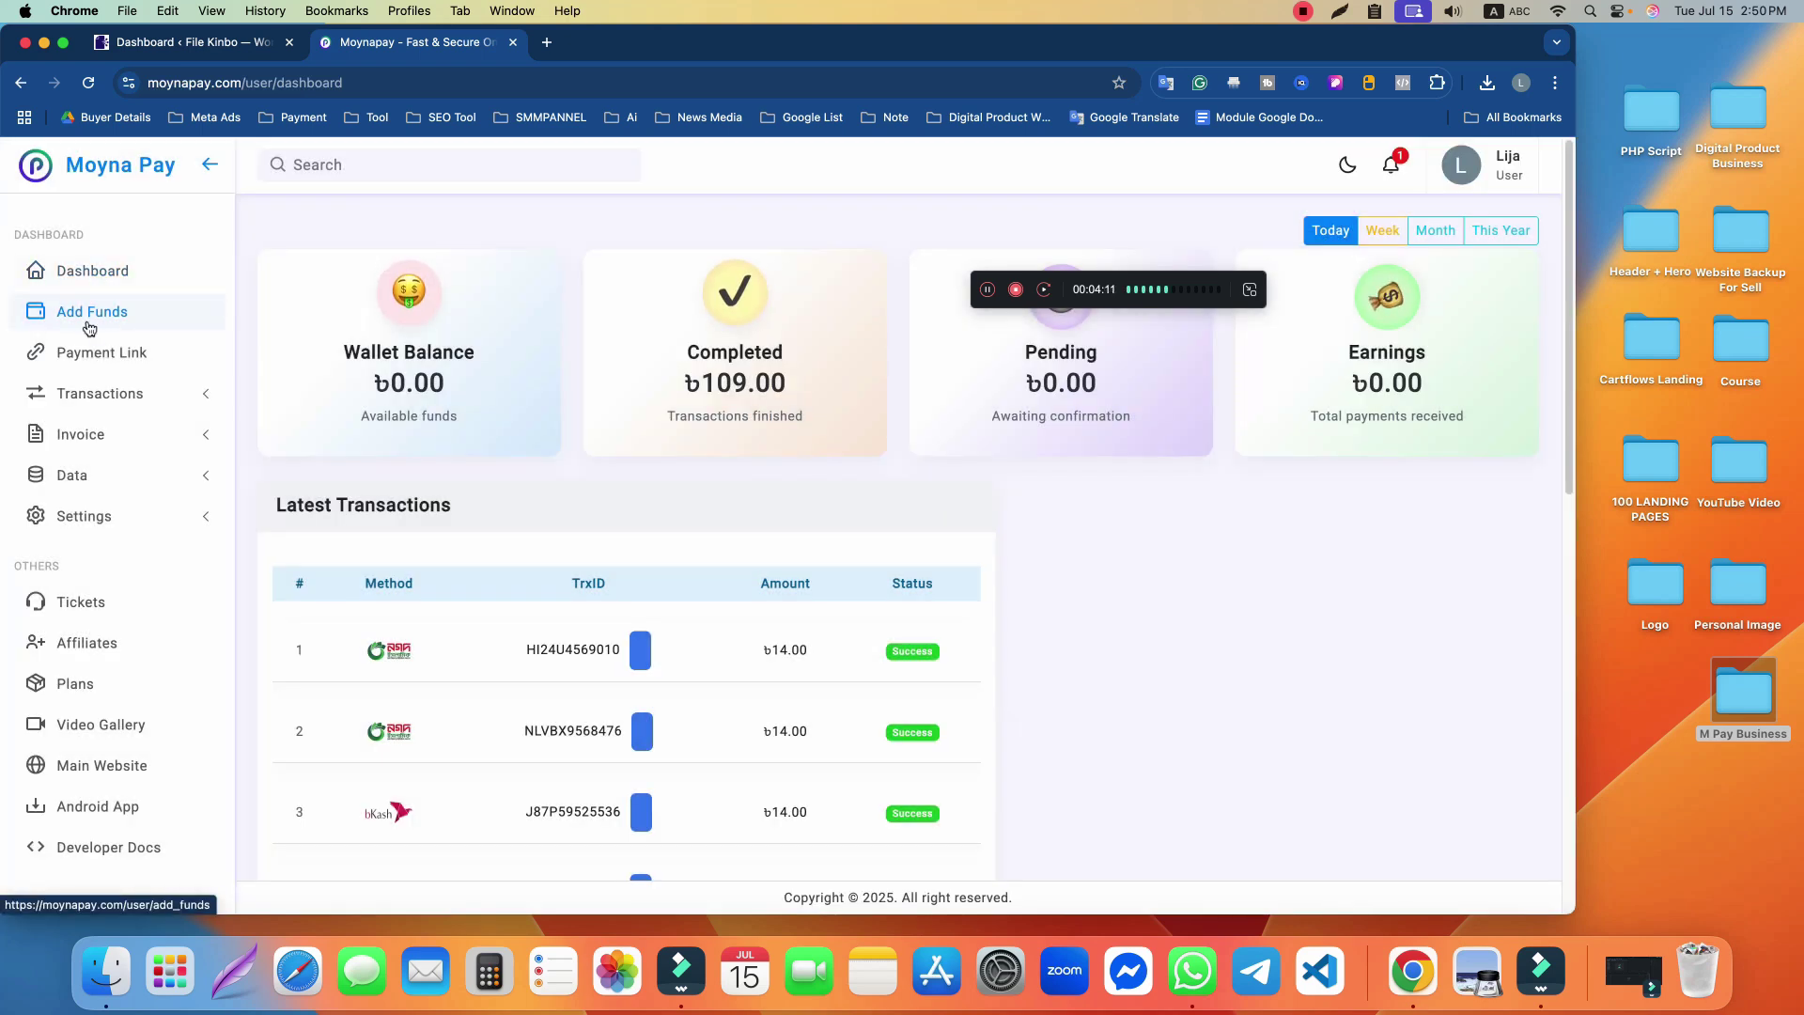
left_click(86, 315)
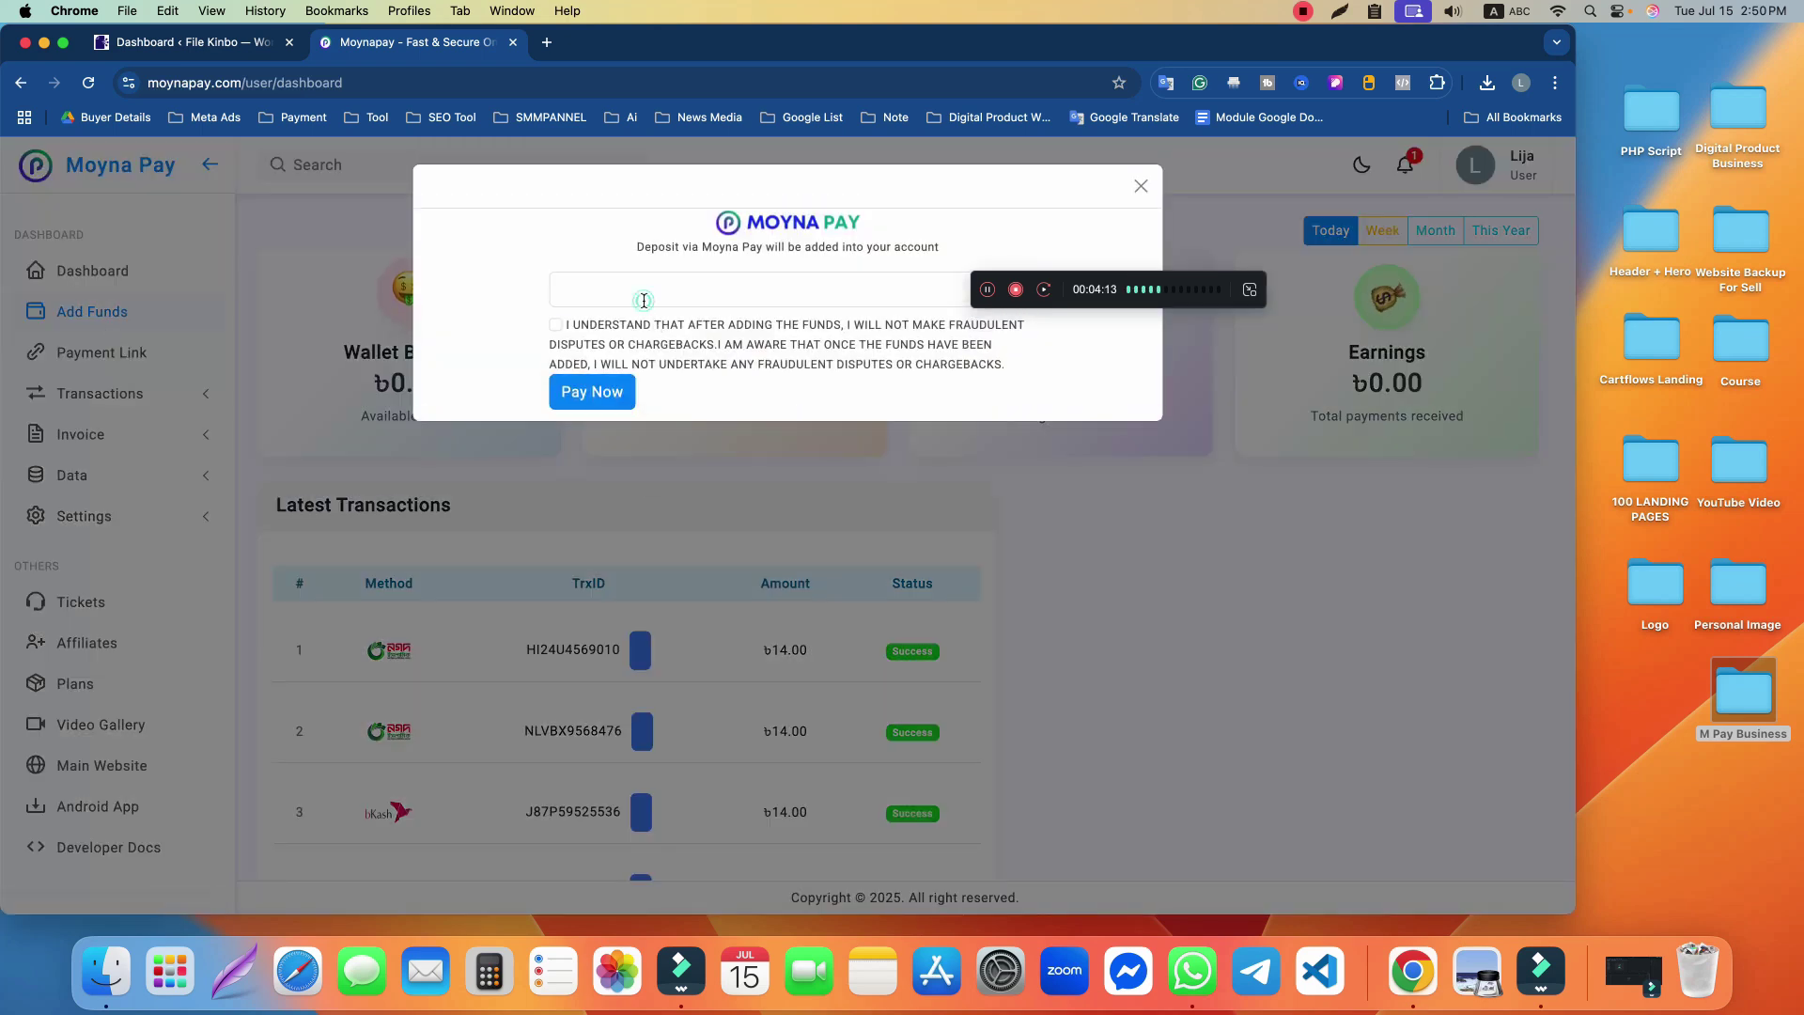
left_click(644, 298)
type("14")
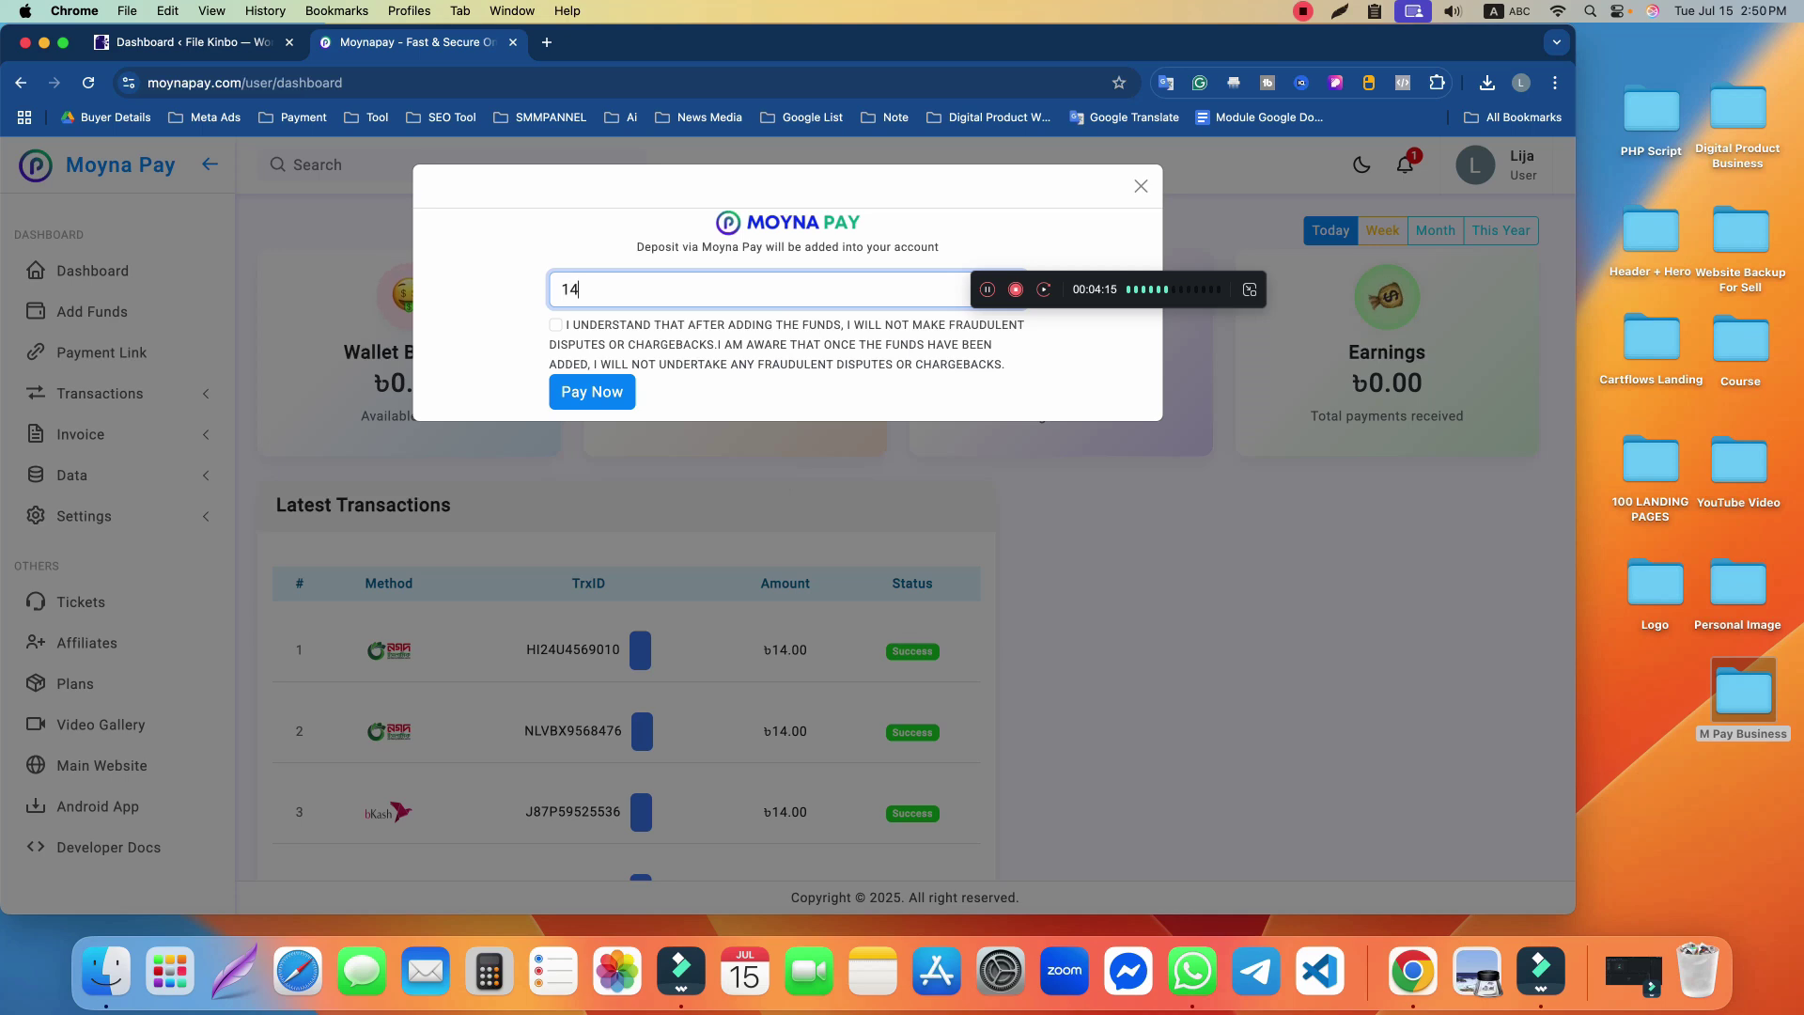
type("90")
left_click(555, 325)
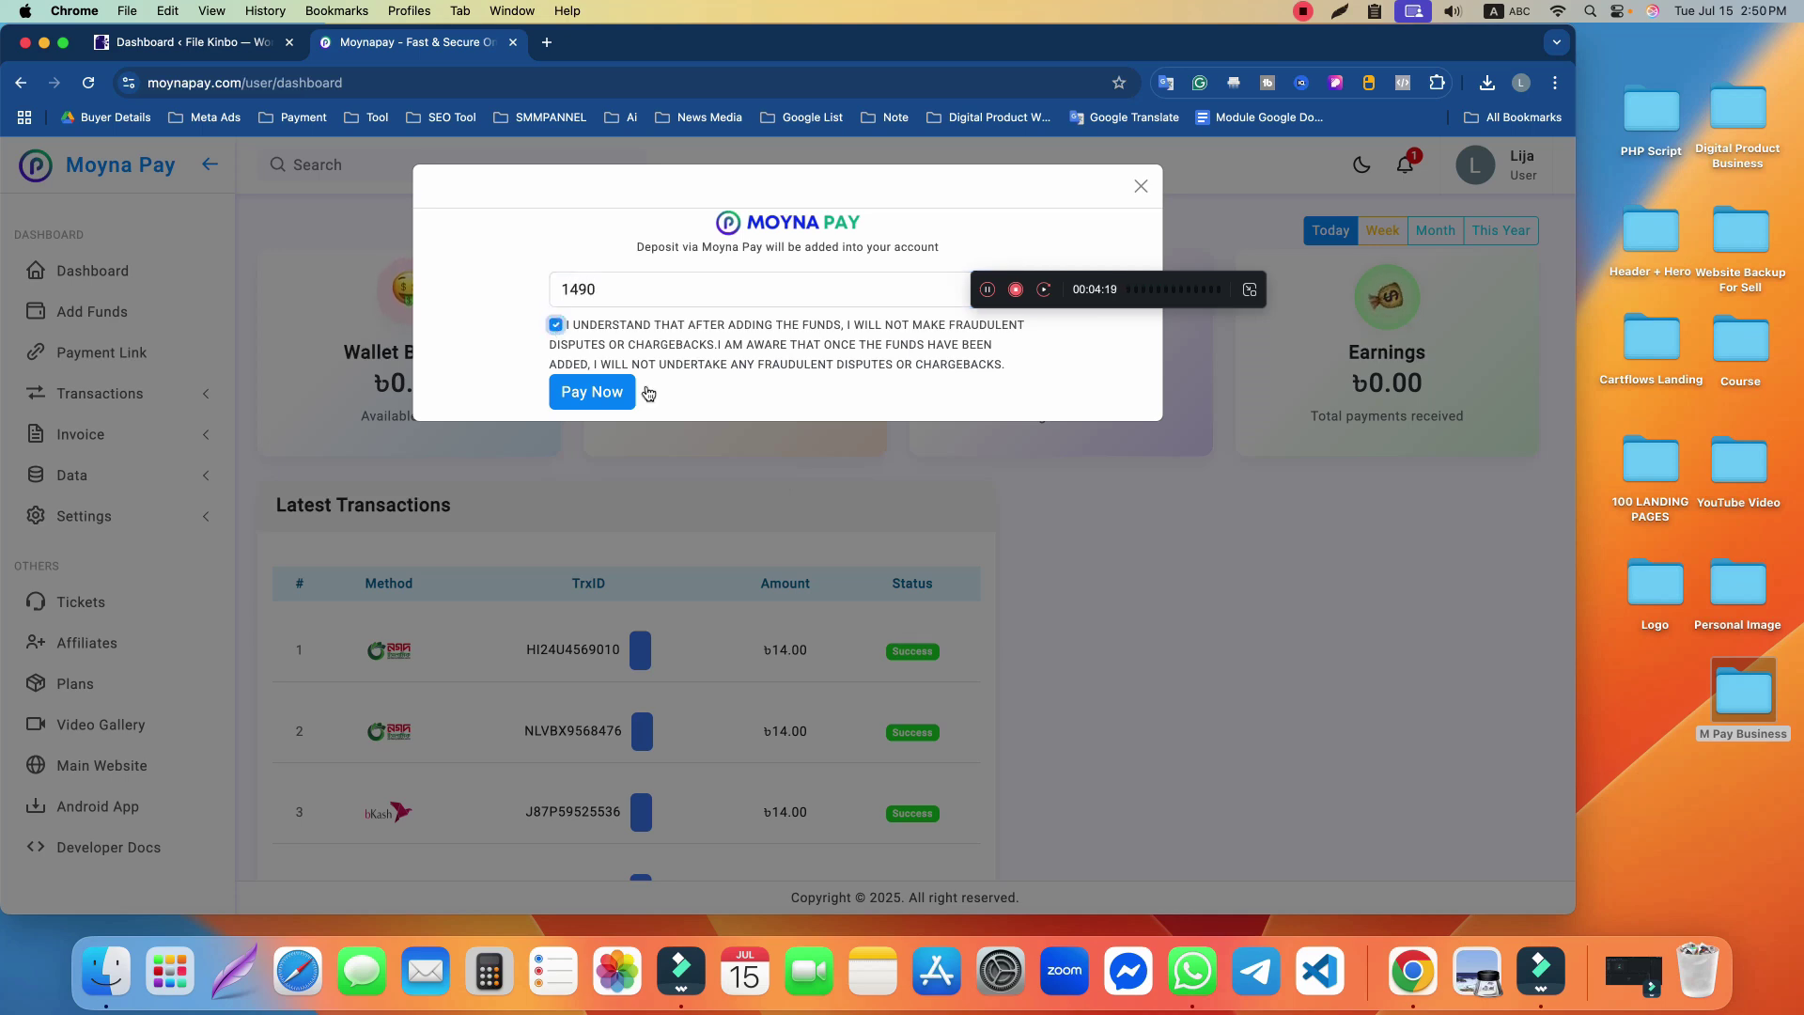
left_click(594, 398)
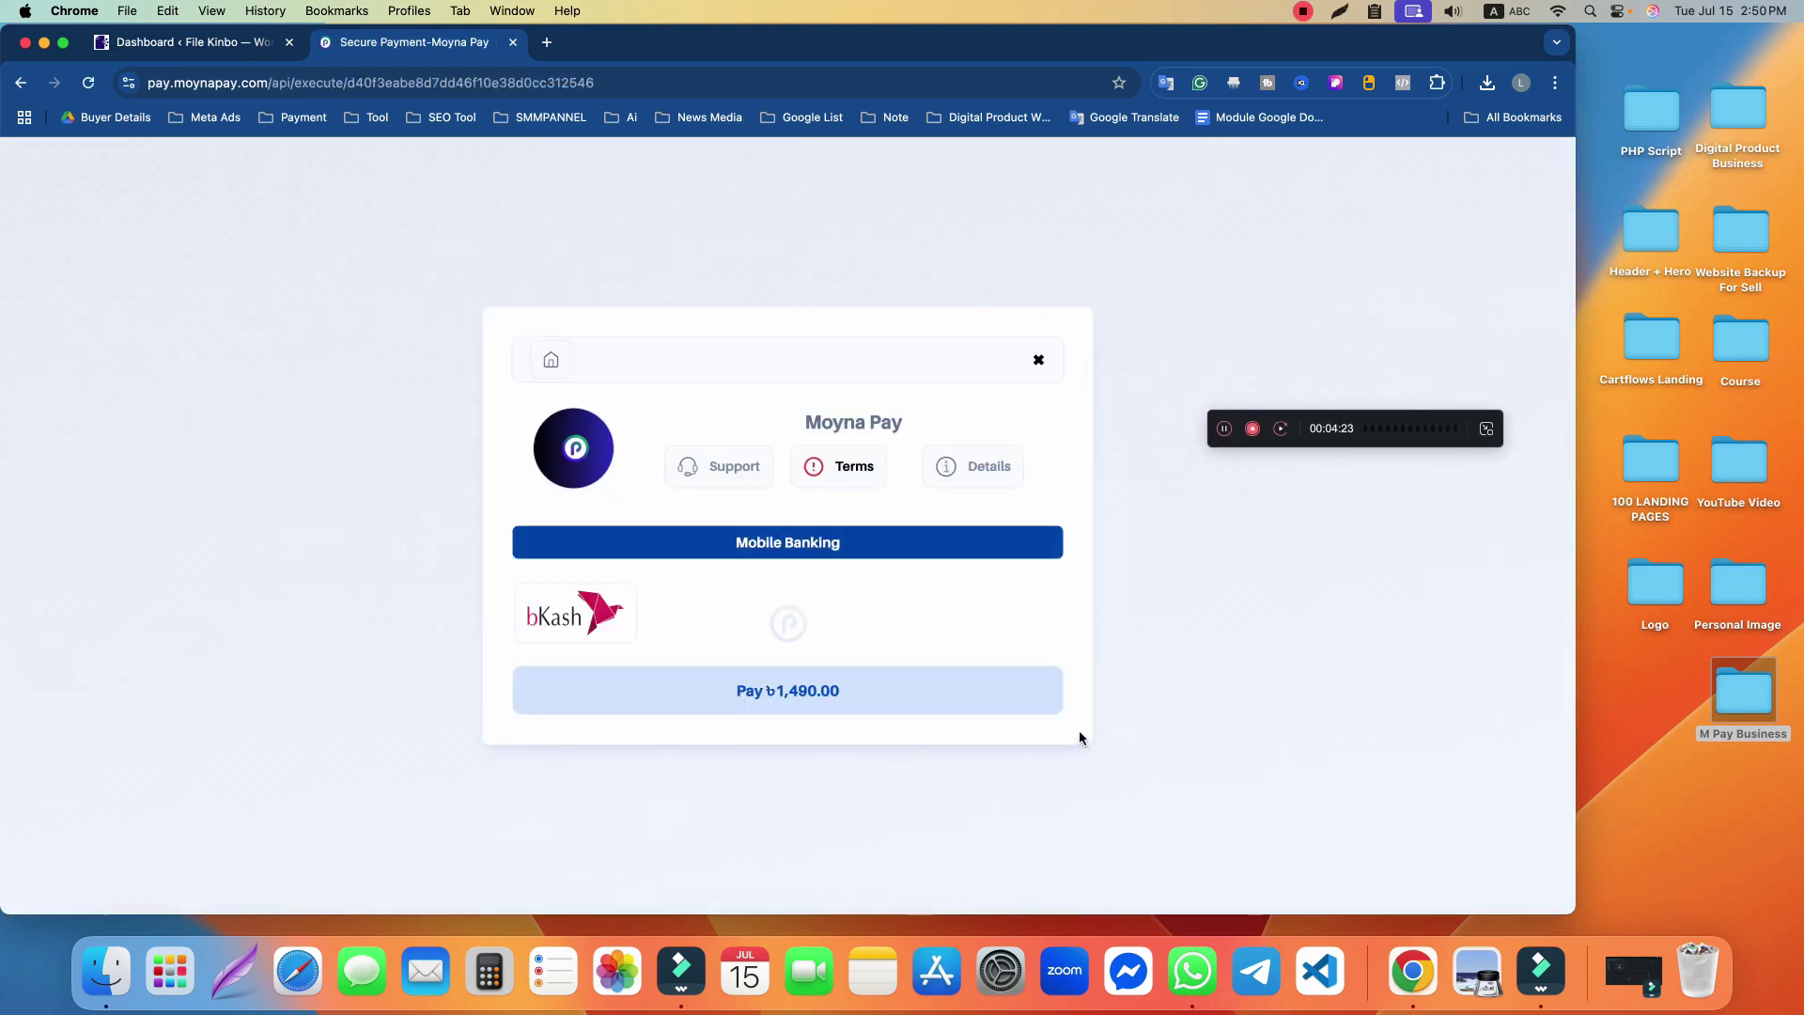
Step: Choose bKash and confirm the bKash account number for the ৳1490 payment
left_click(572, 628)
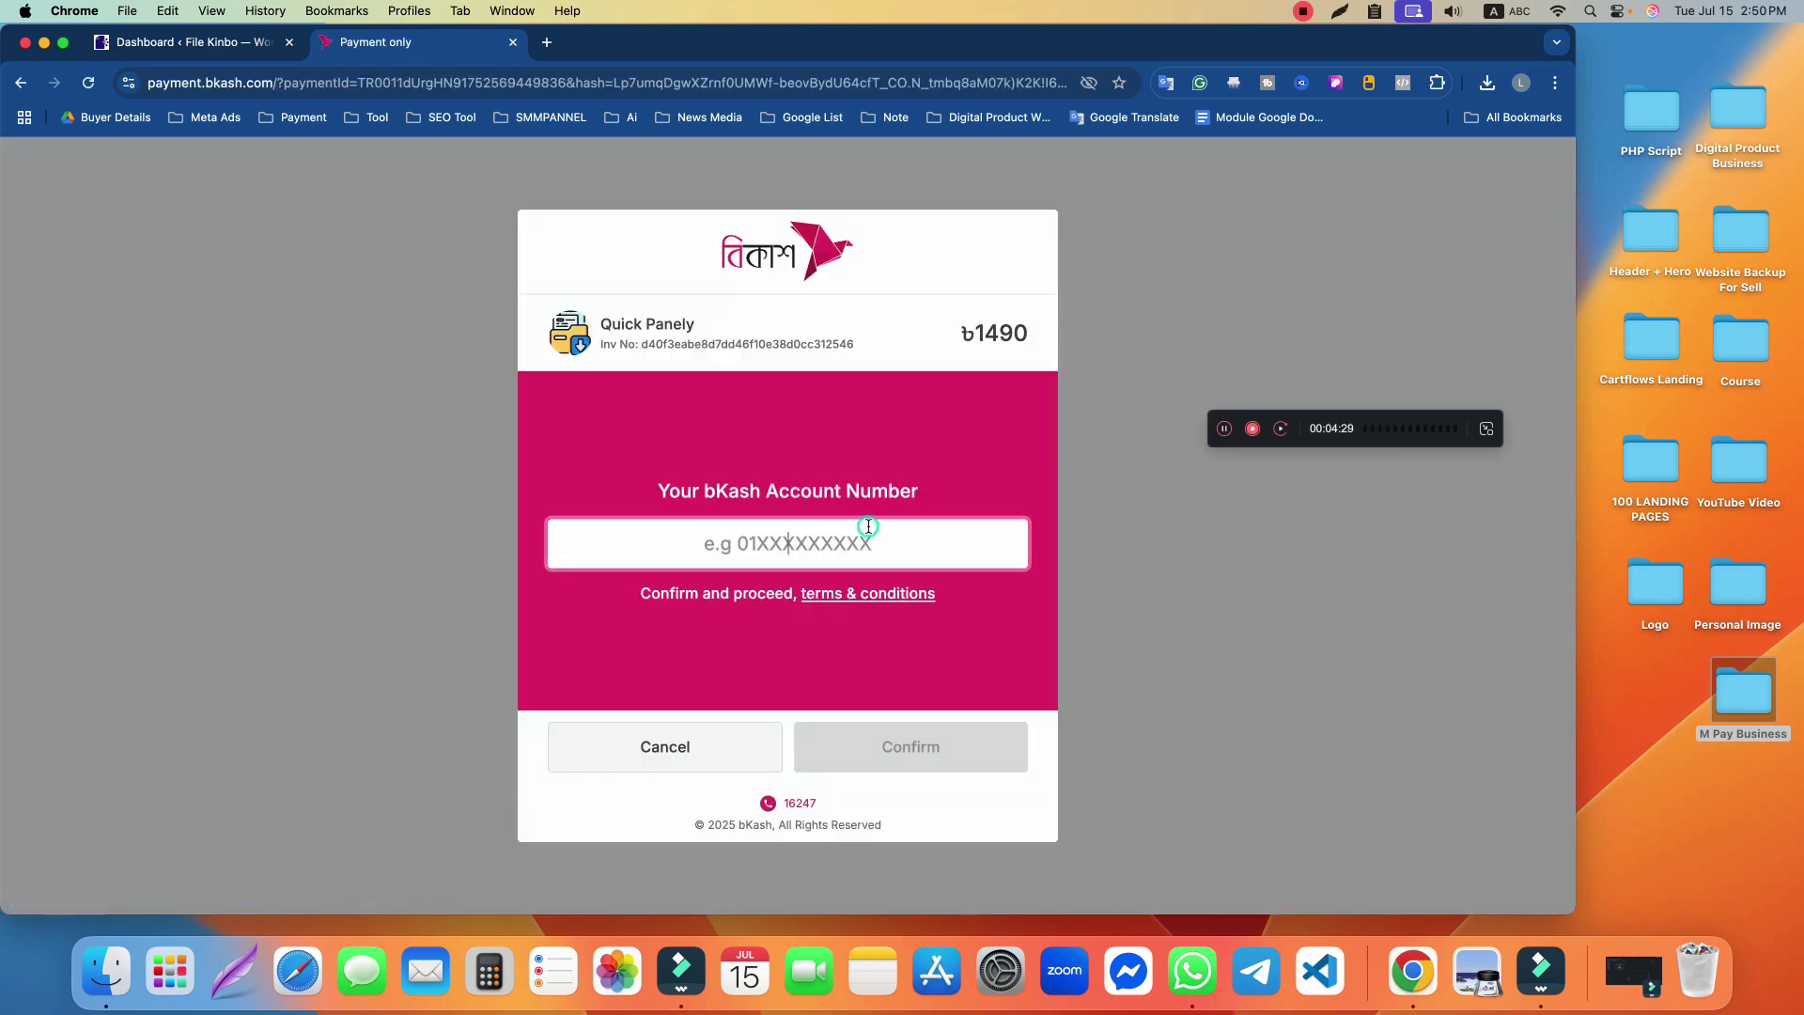
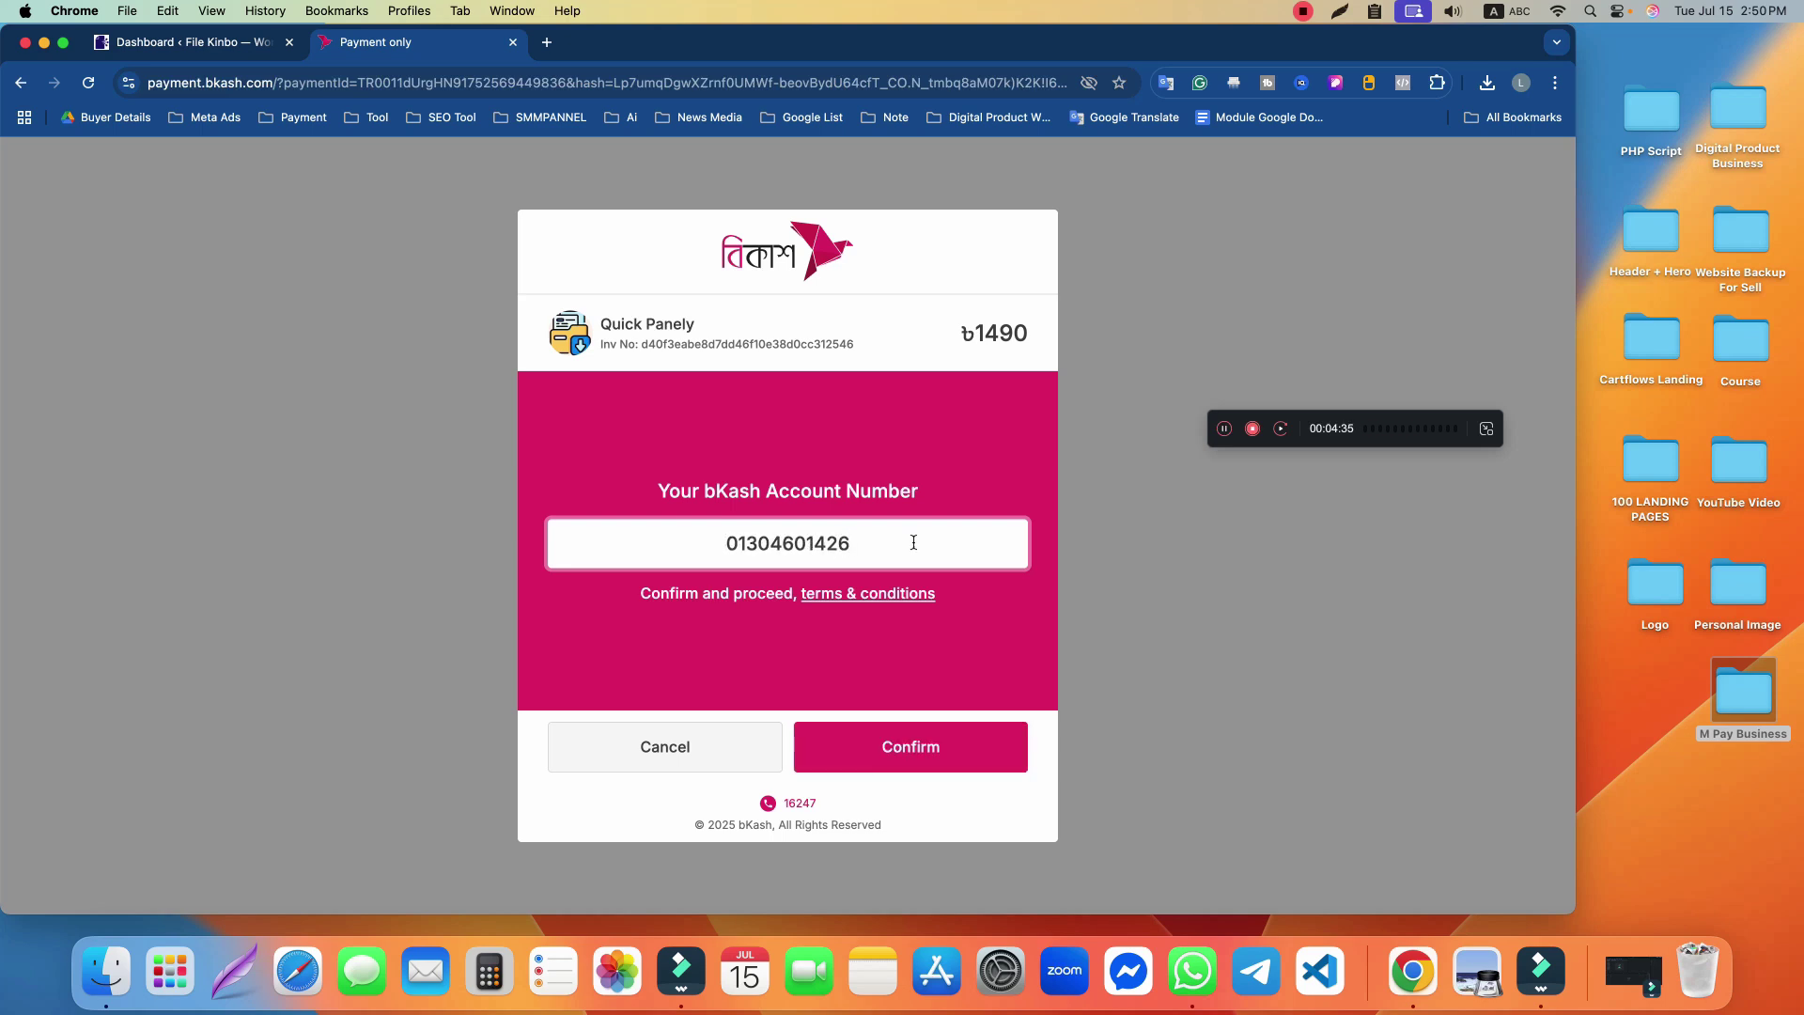
left_click(951, 747)
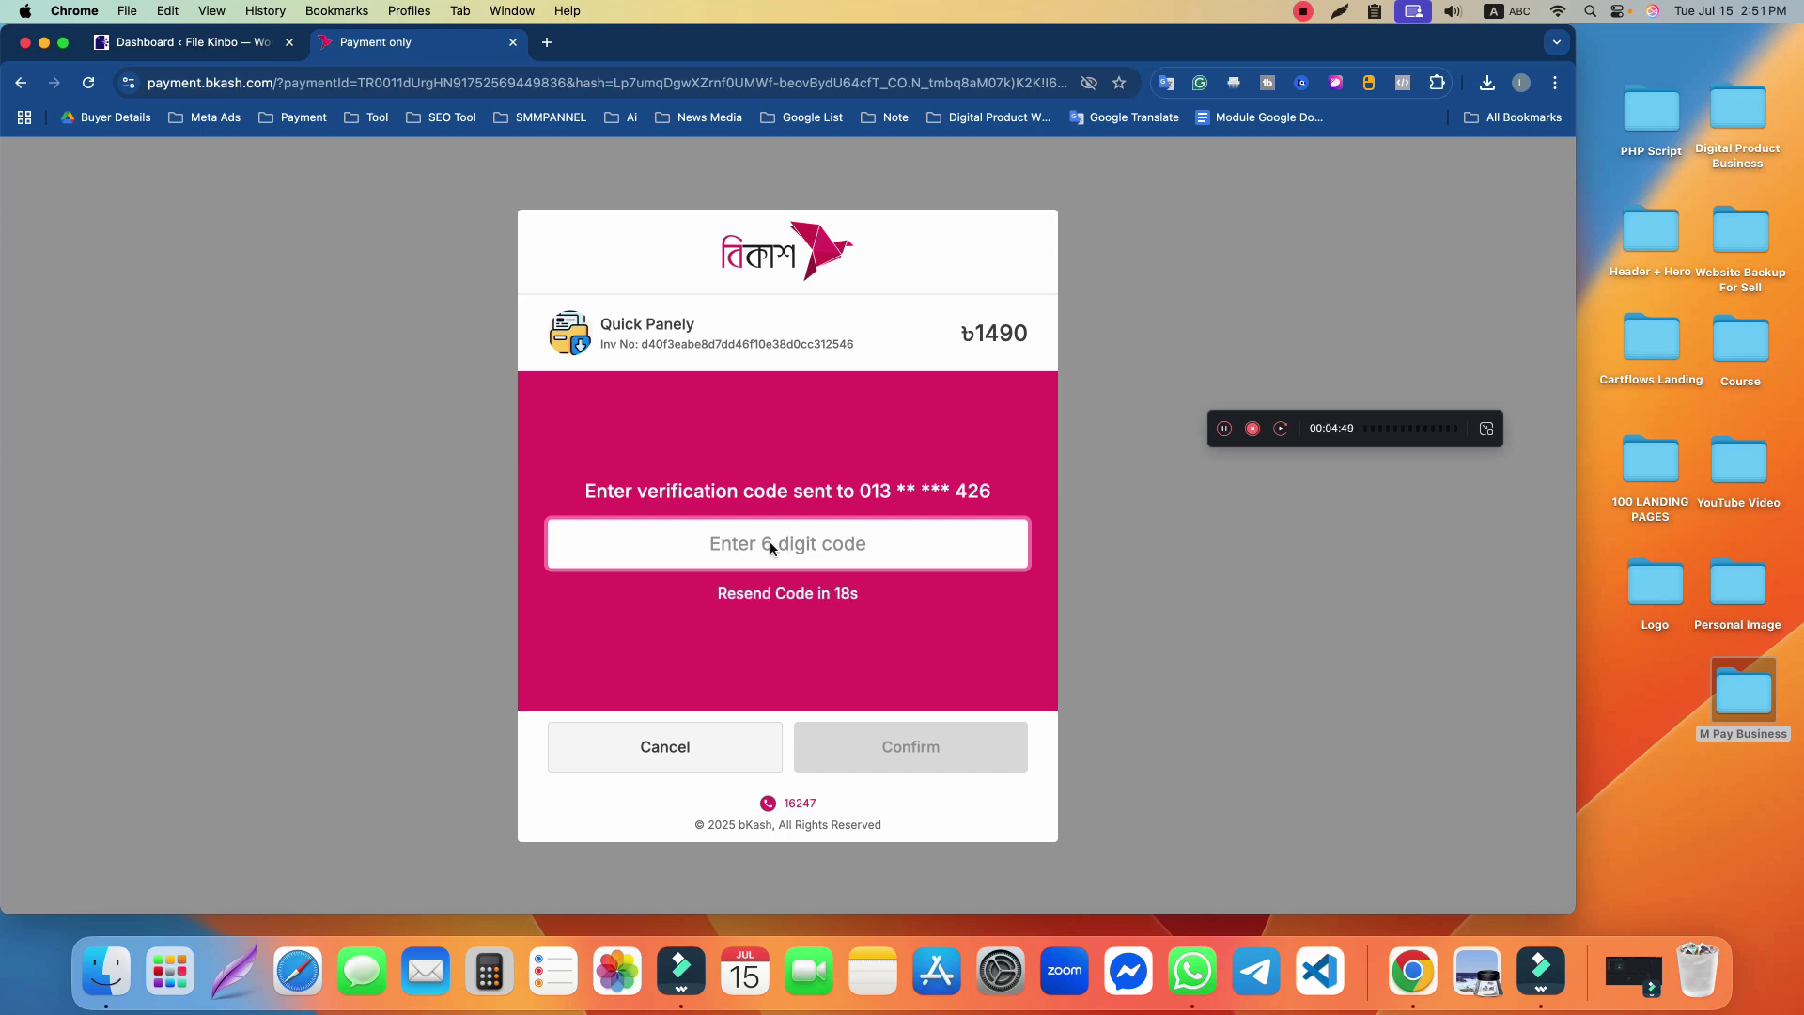
Step: Enter the verification code and PIN; payment fails with Insufficient balance
key("Return")
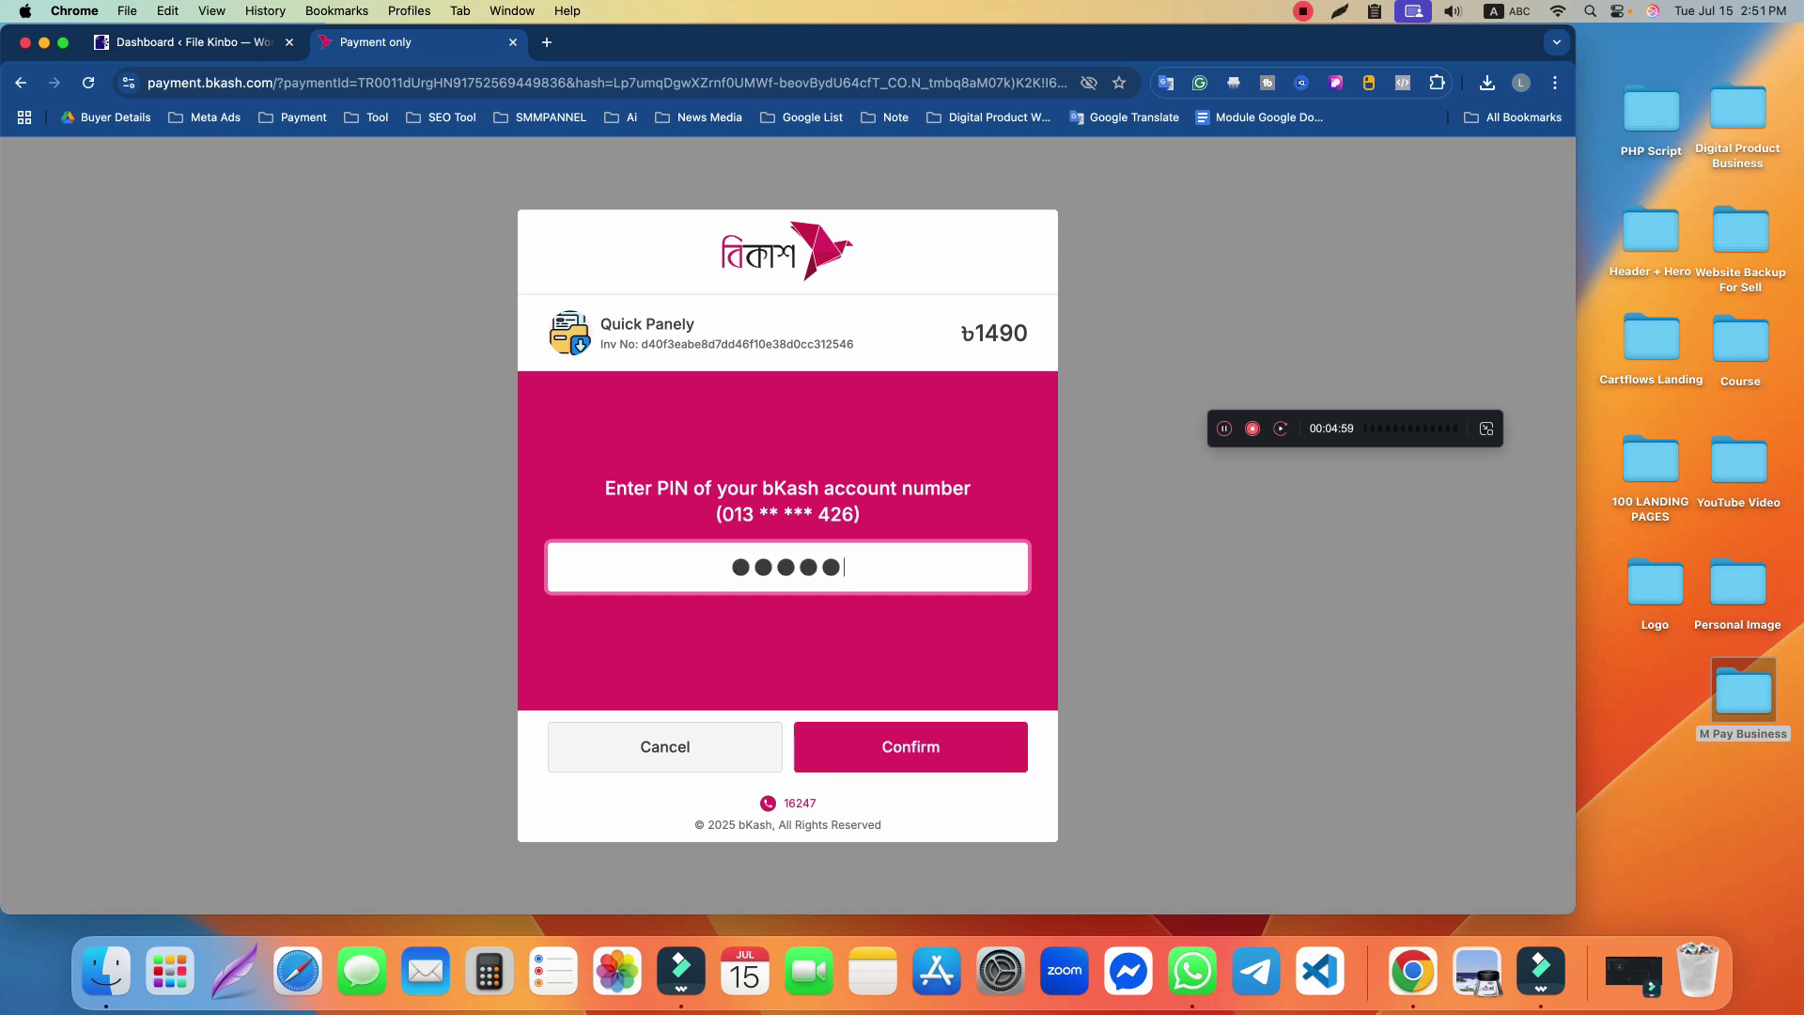
key("Return")
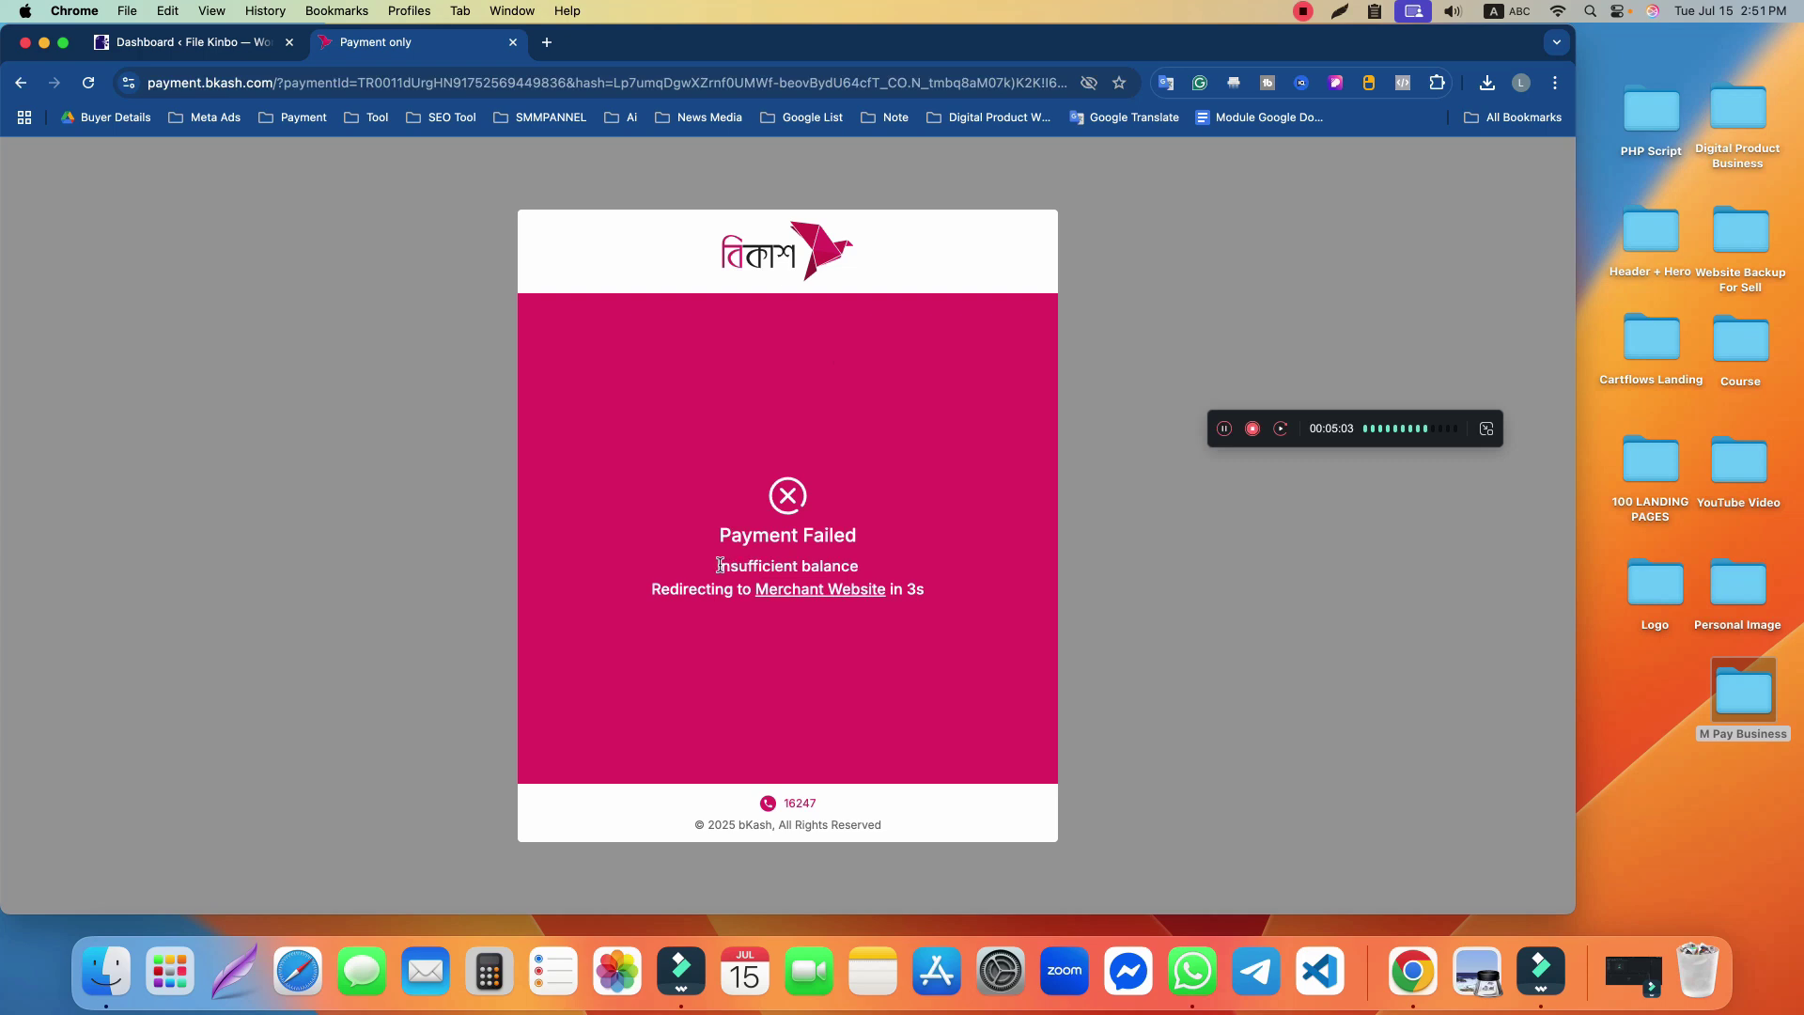
left_click_drag(720, 565, 908, 575)
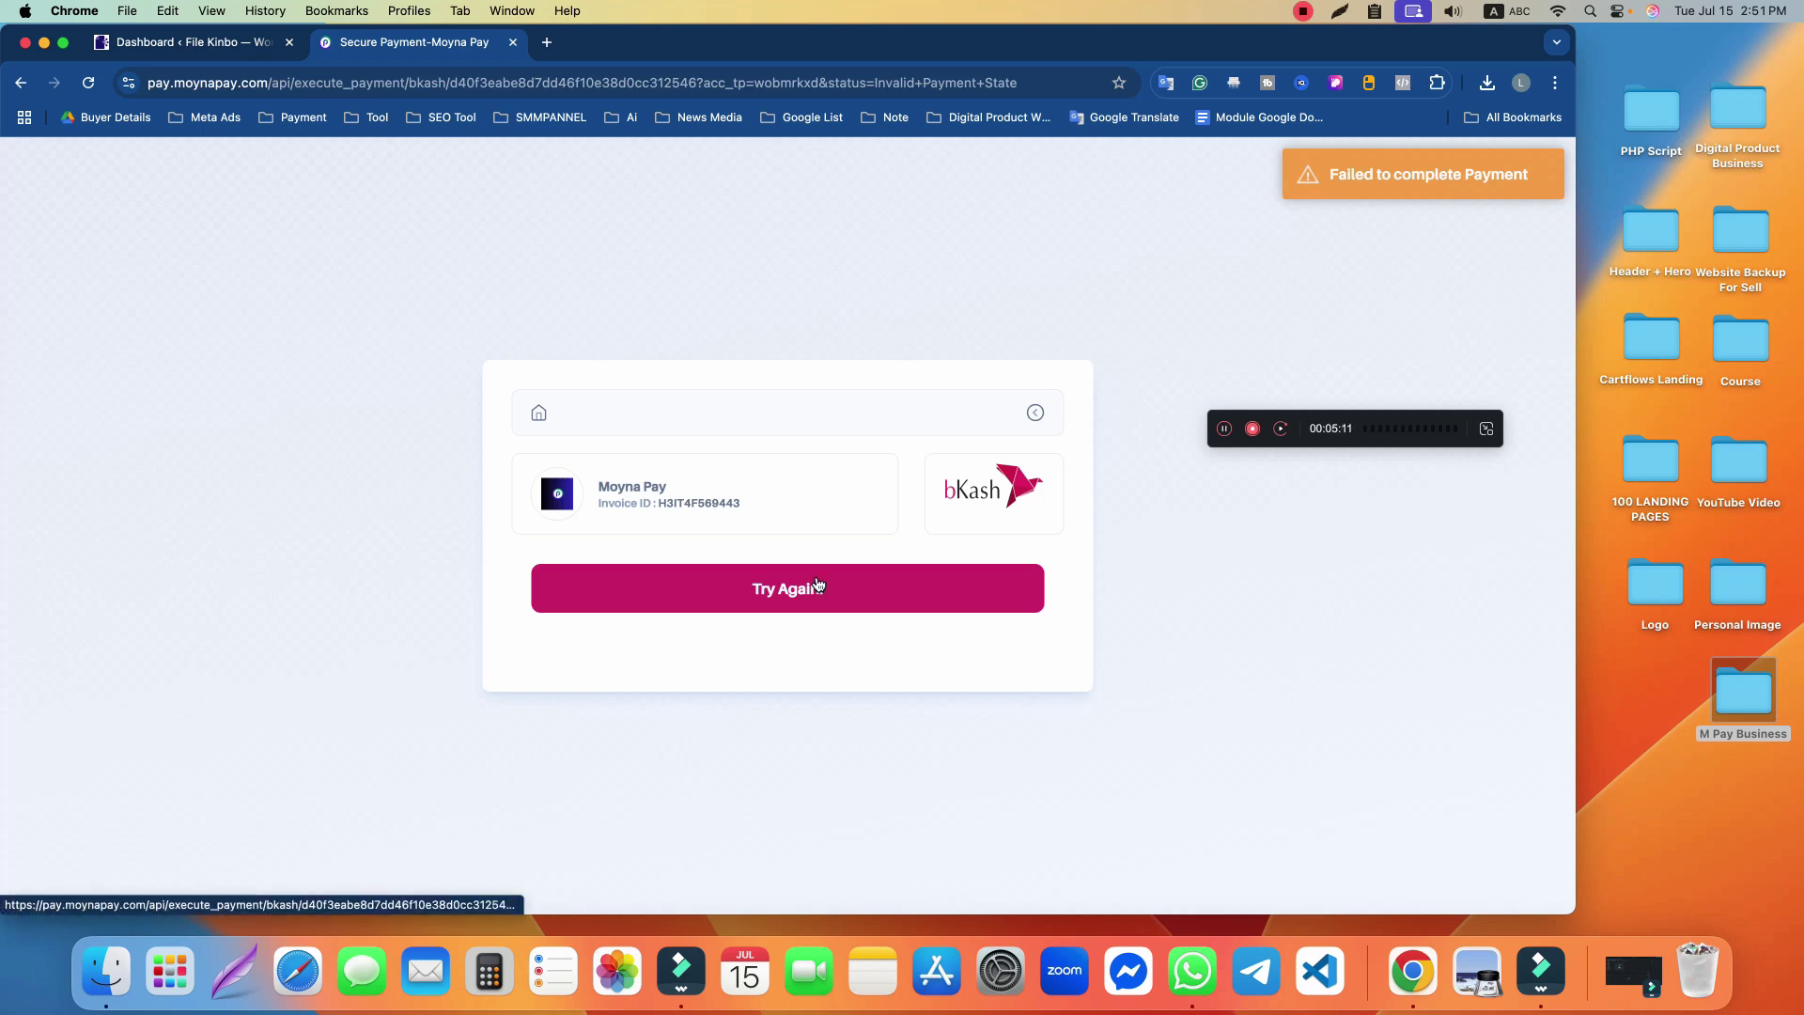
Step: Return to the Moyna Pay checkout, choose bKash again, and confirm the account number
left_click(1035, 411)
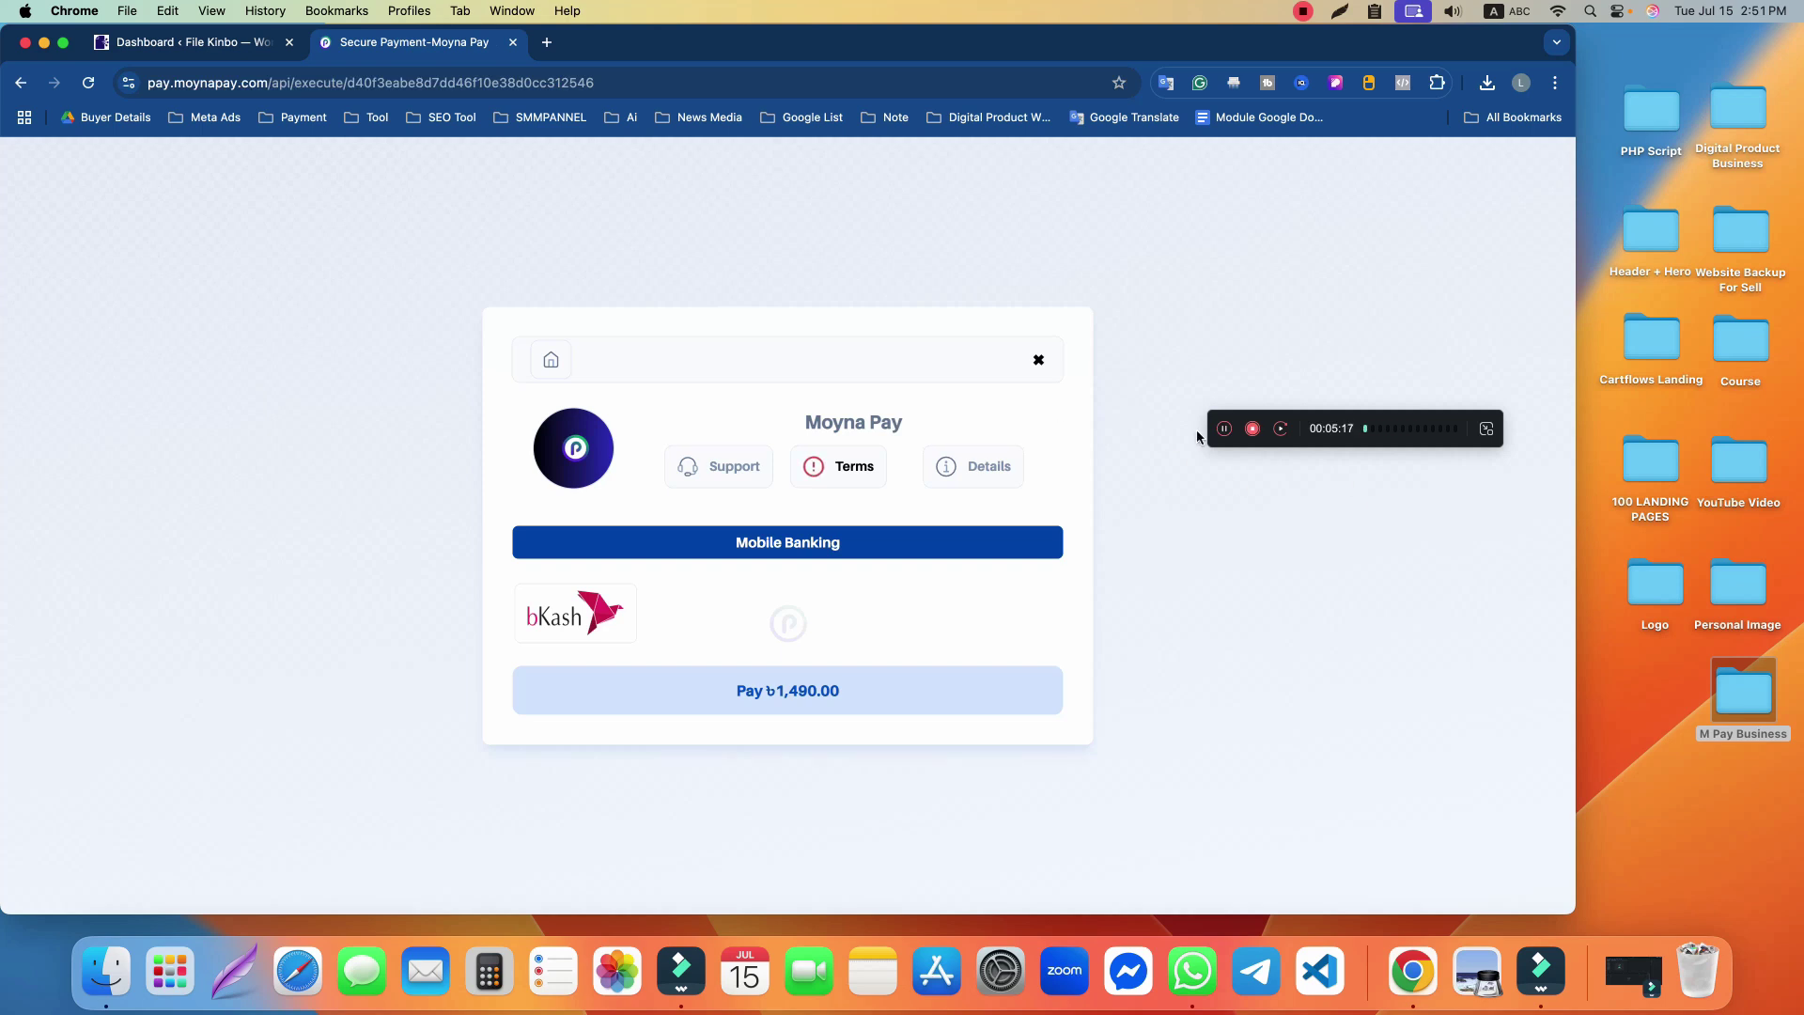
left_click_drag(1227, 433, 20, 28)
left_click(580, 620)
left_click(583, 618)
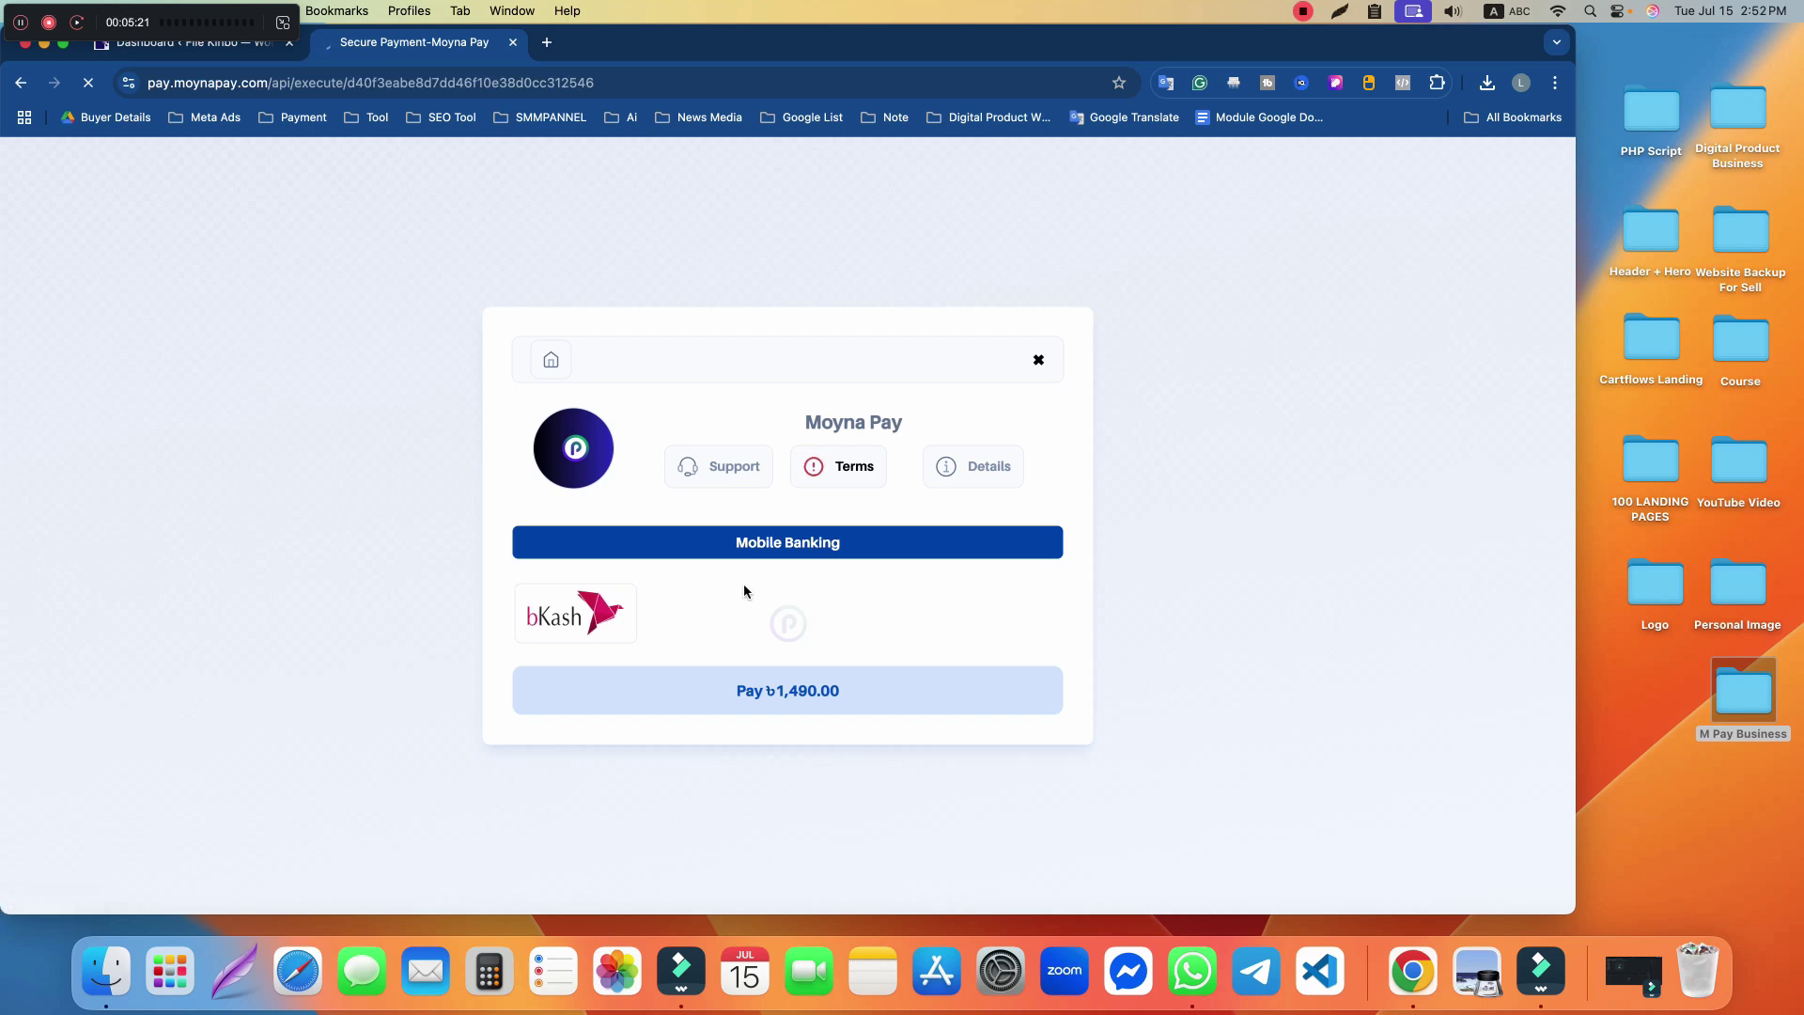
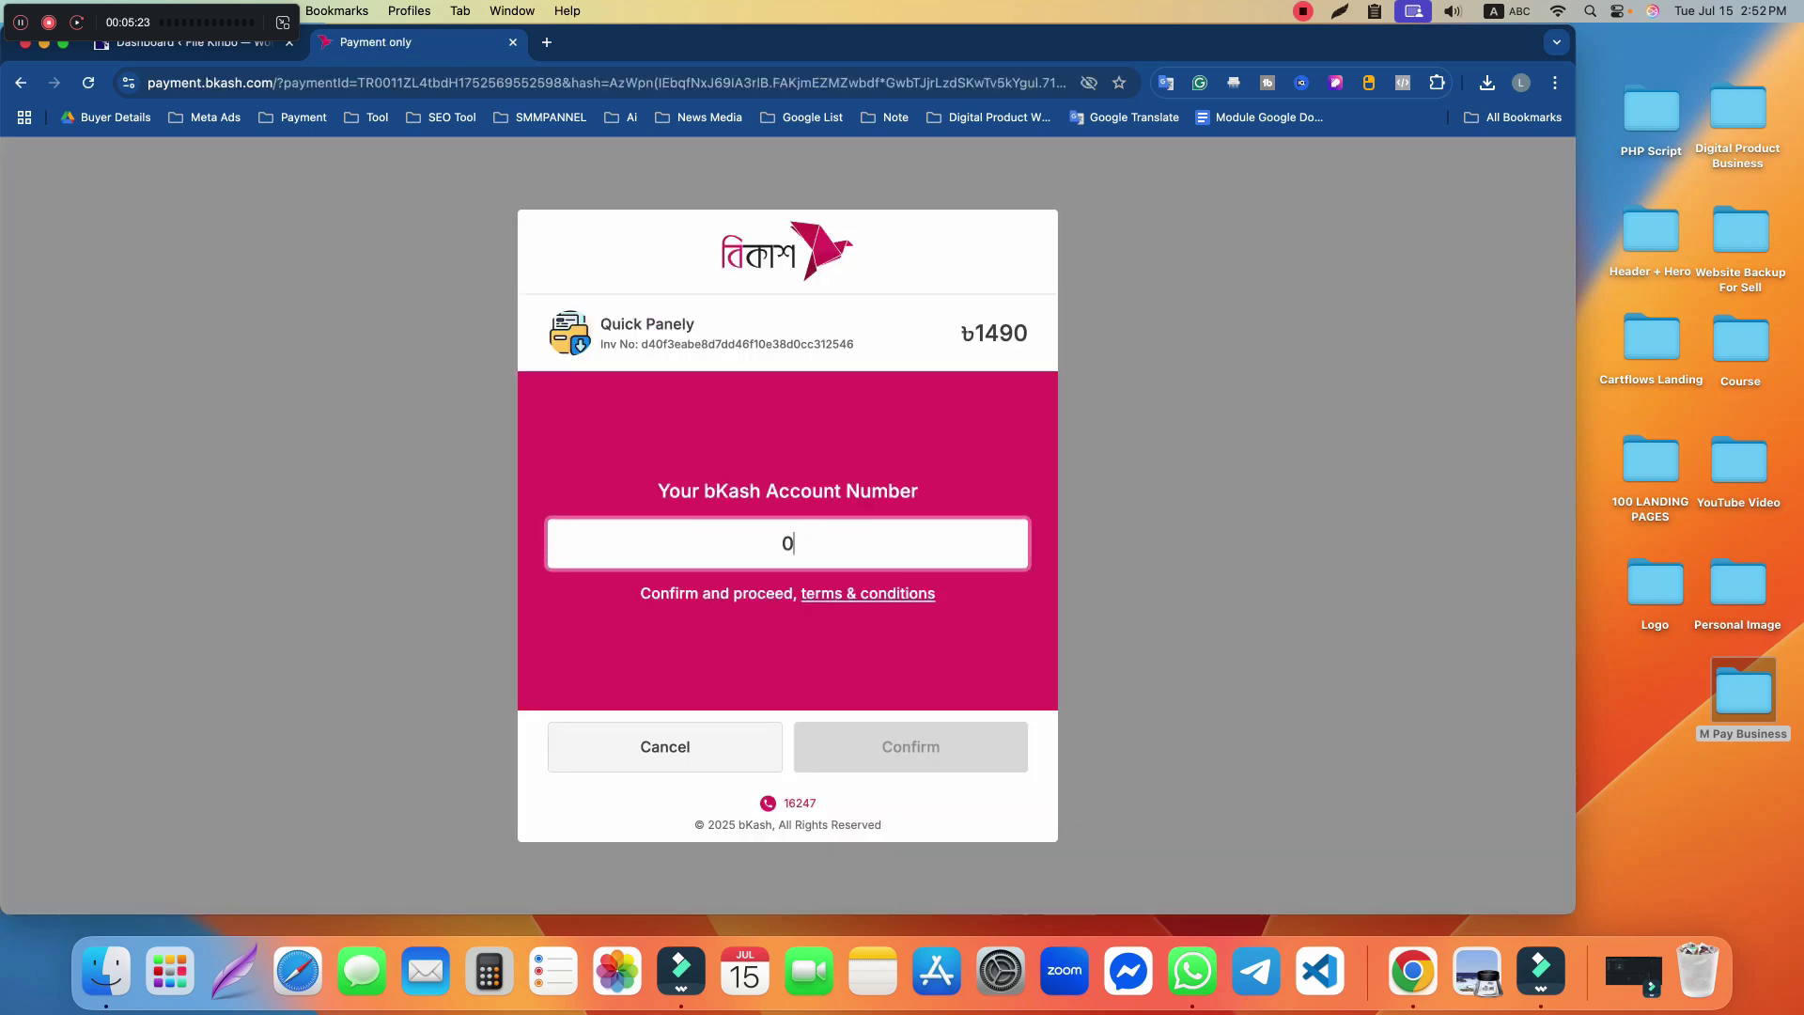
key("Return")
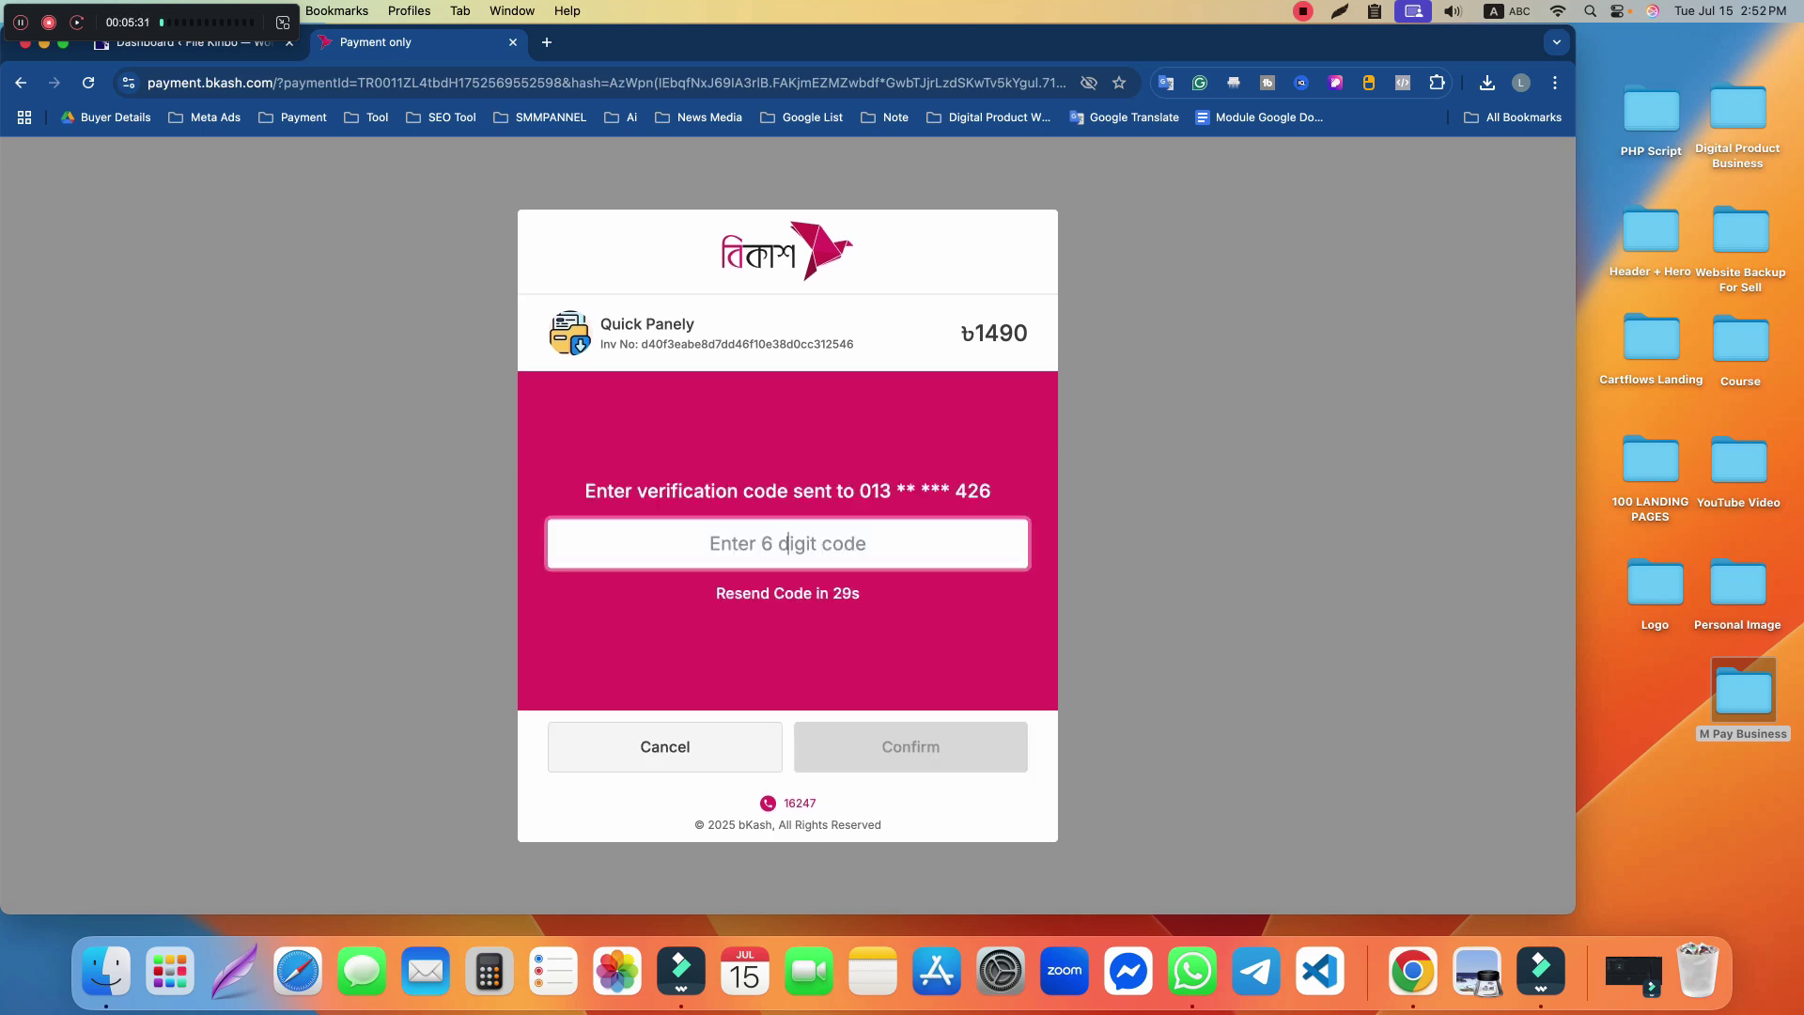
Step: Enter the six-digit verification code and PIN to complete the 1490 BDT payment
key("Return")
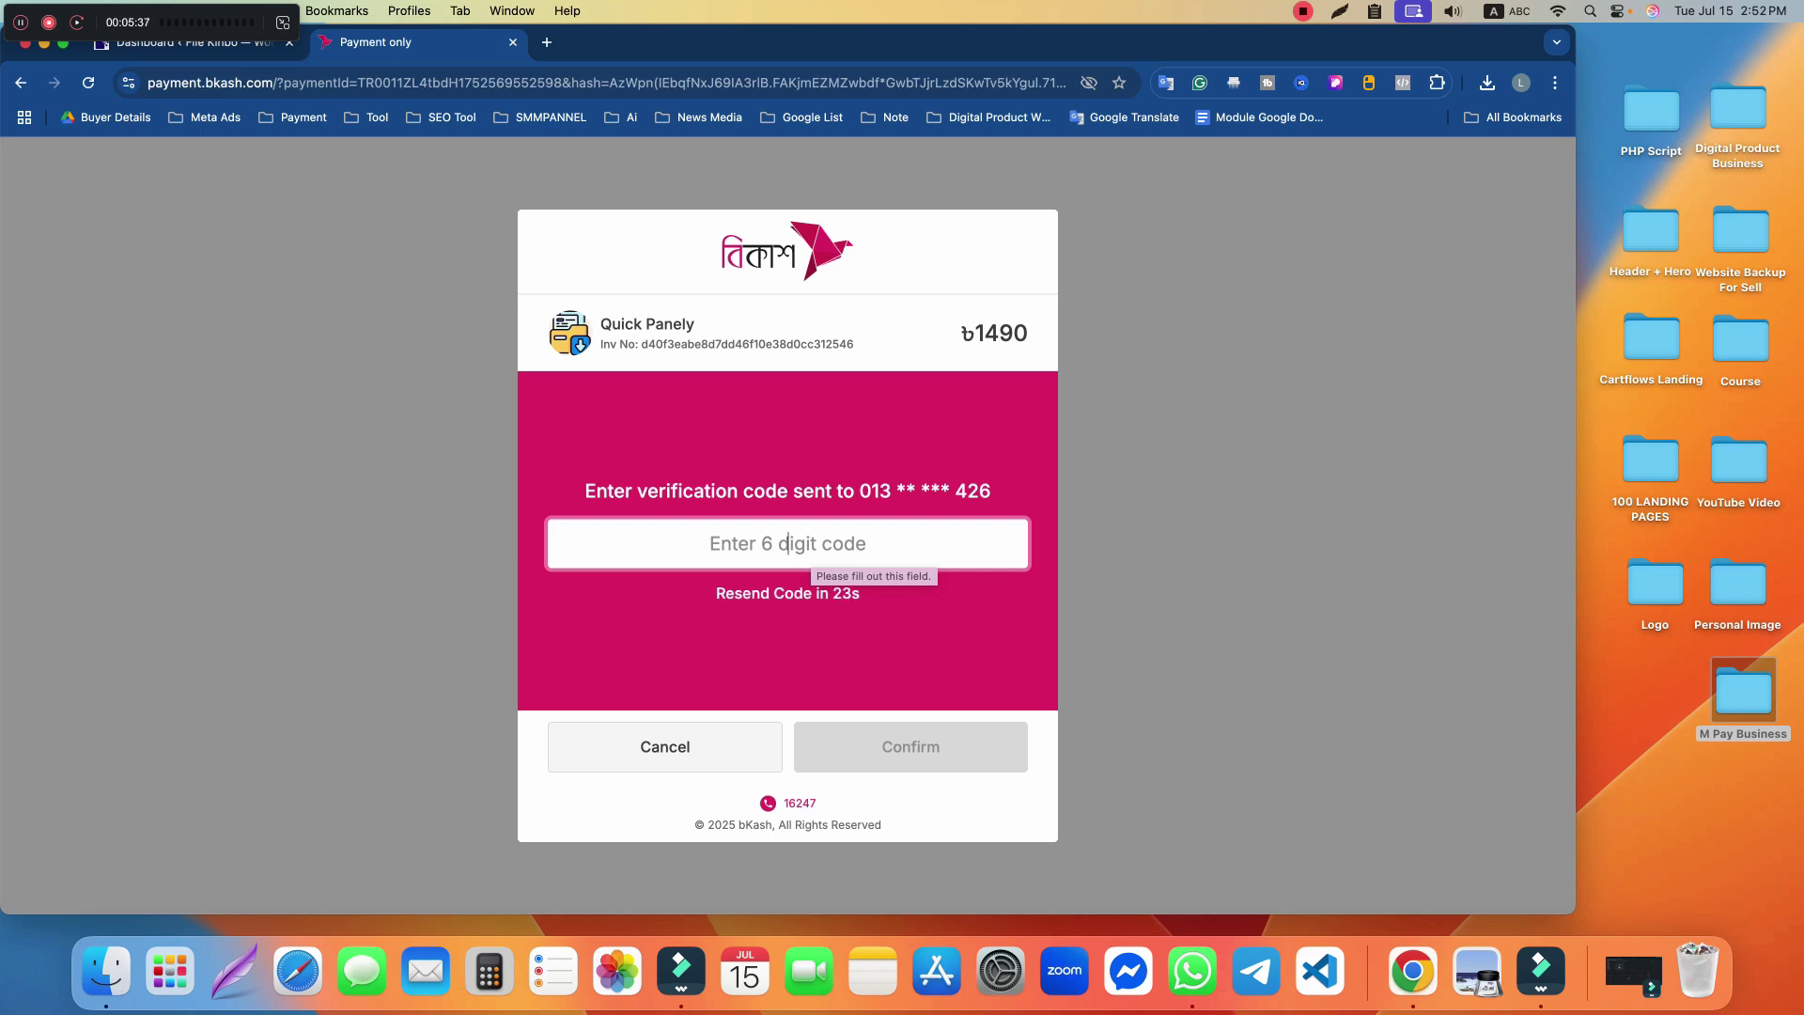
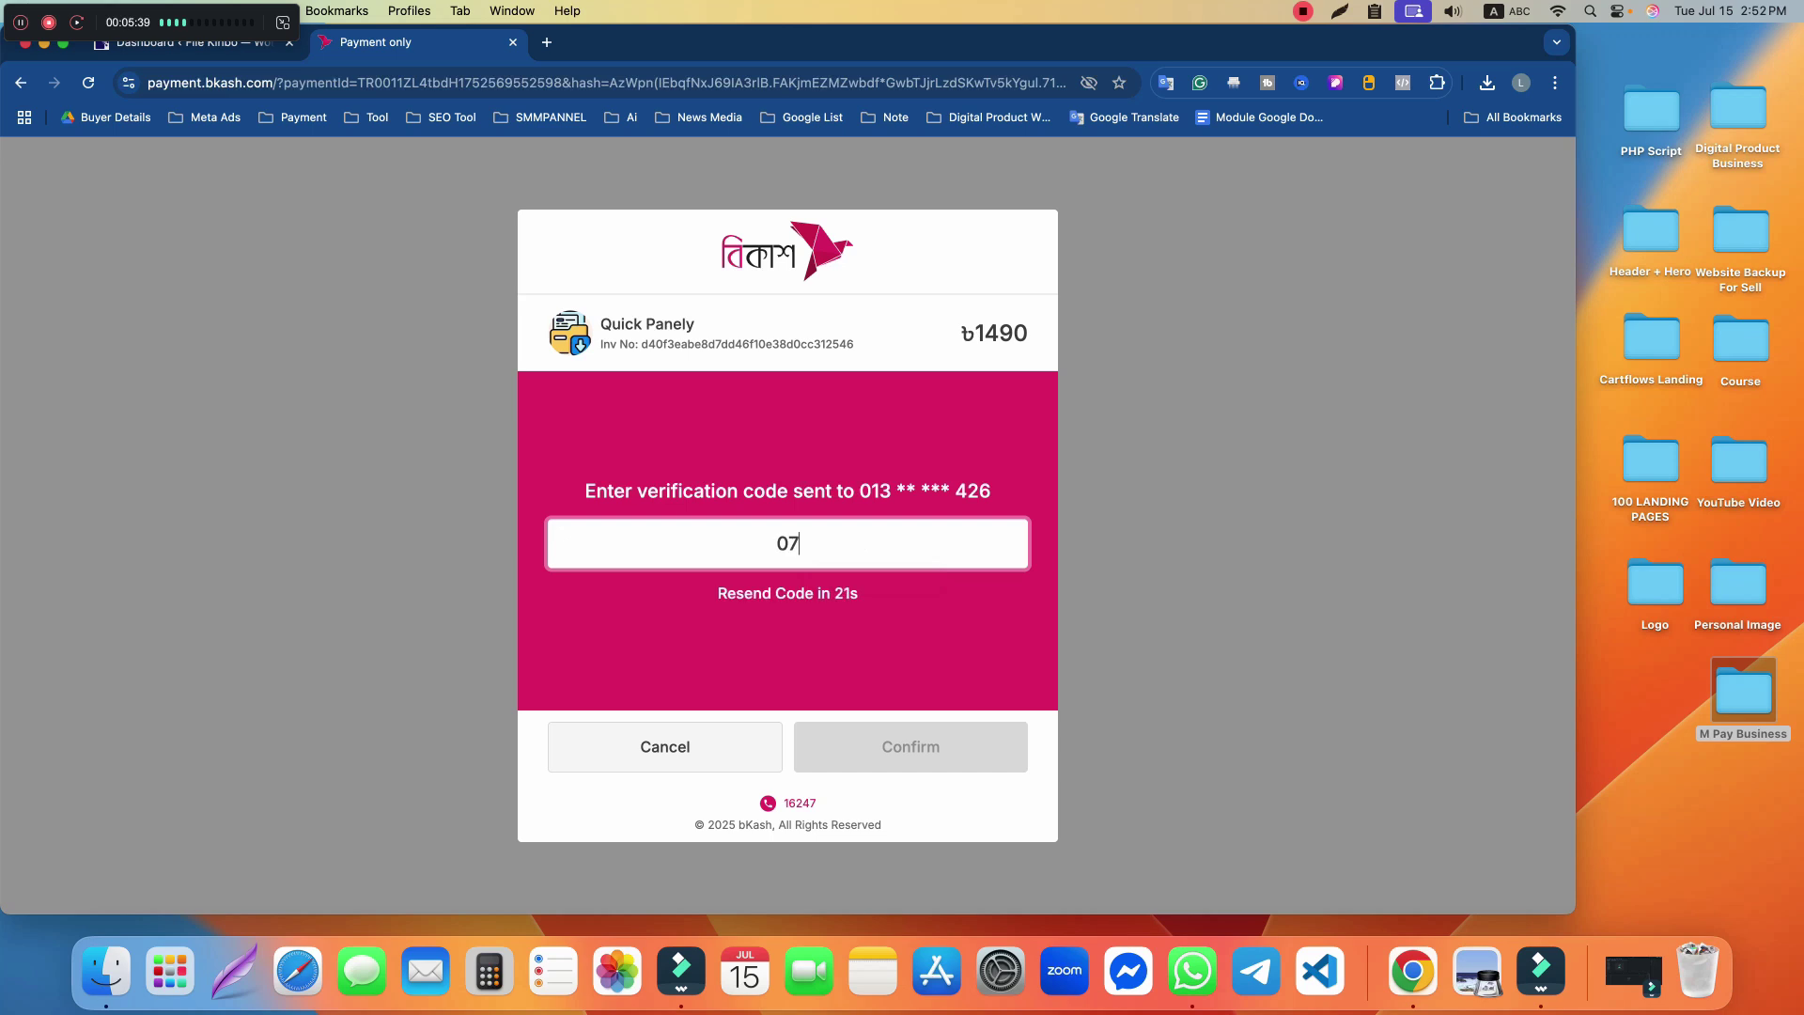
key("Return")
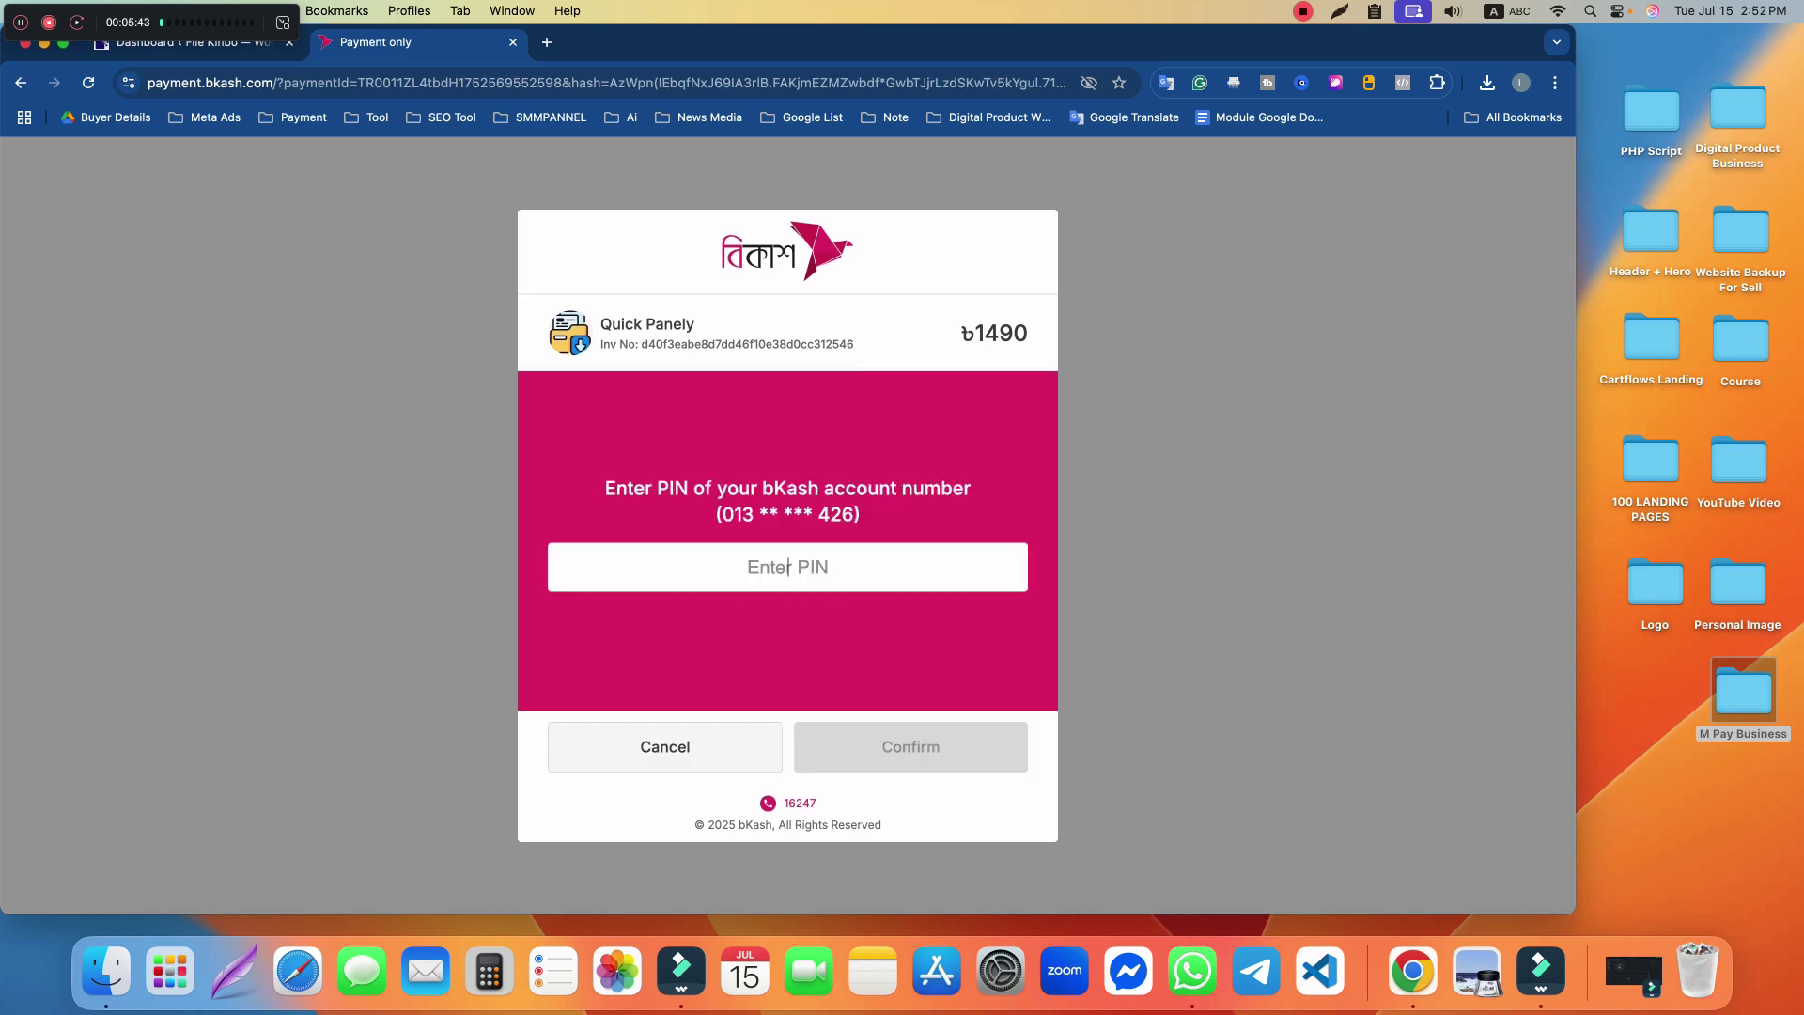
type("*****")
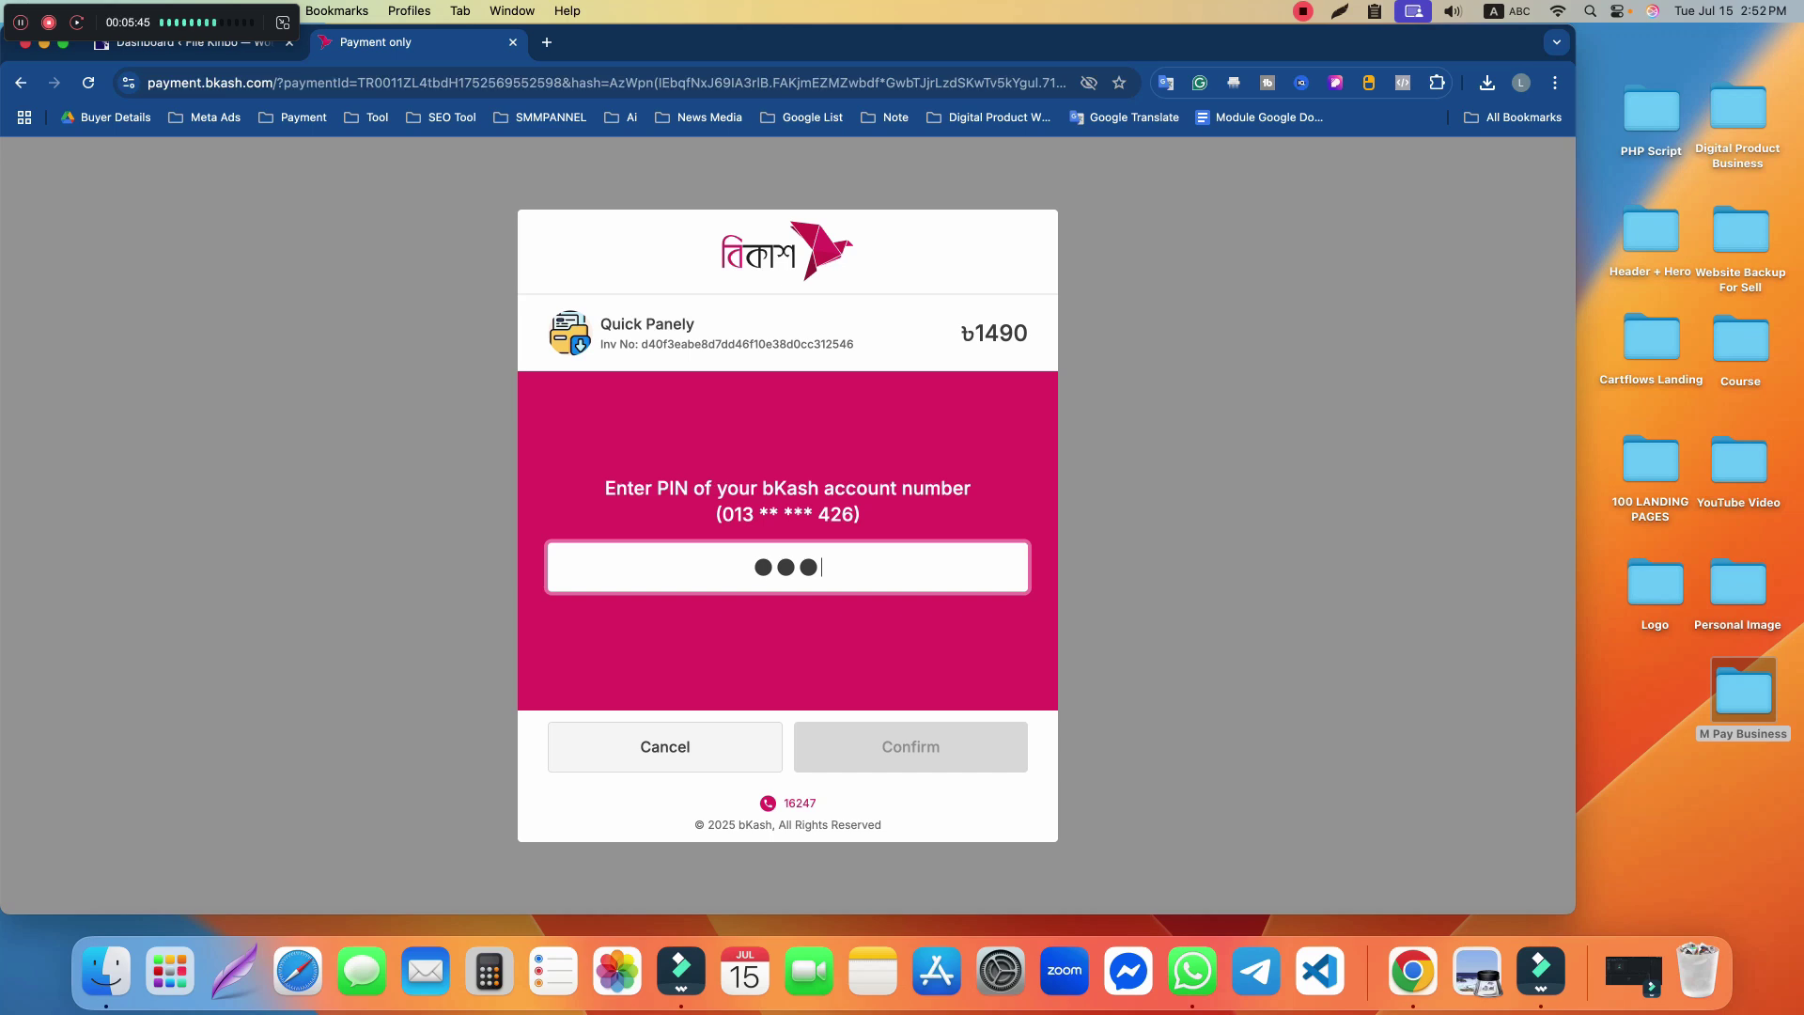
key("Return")
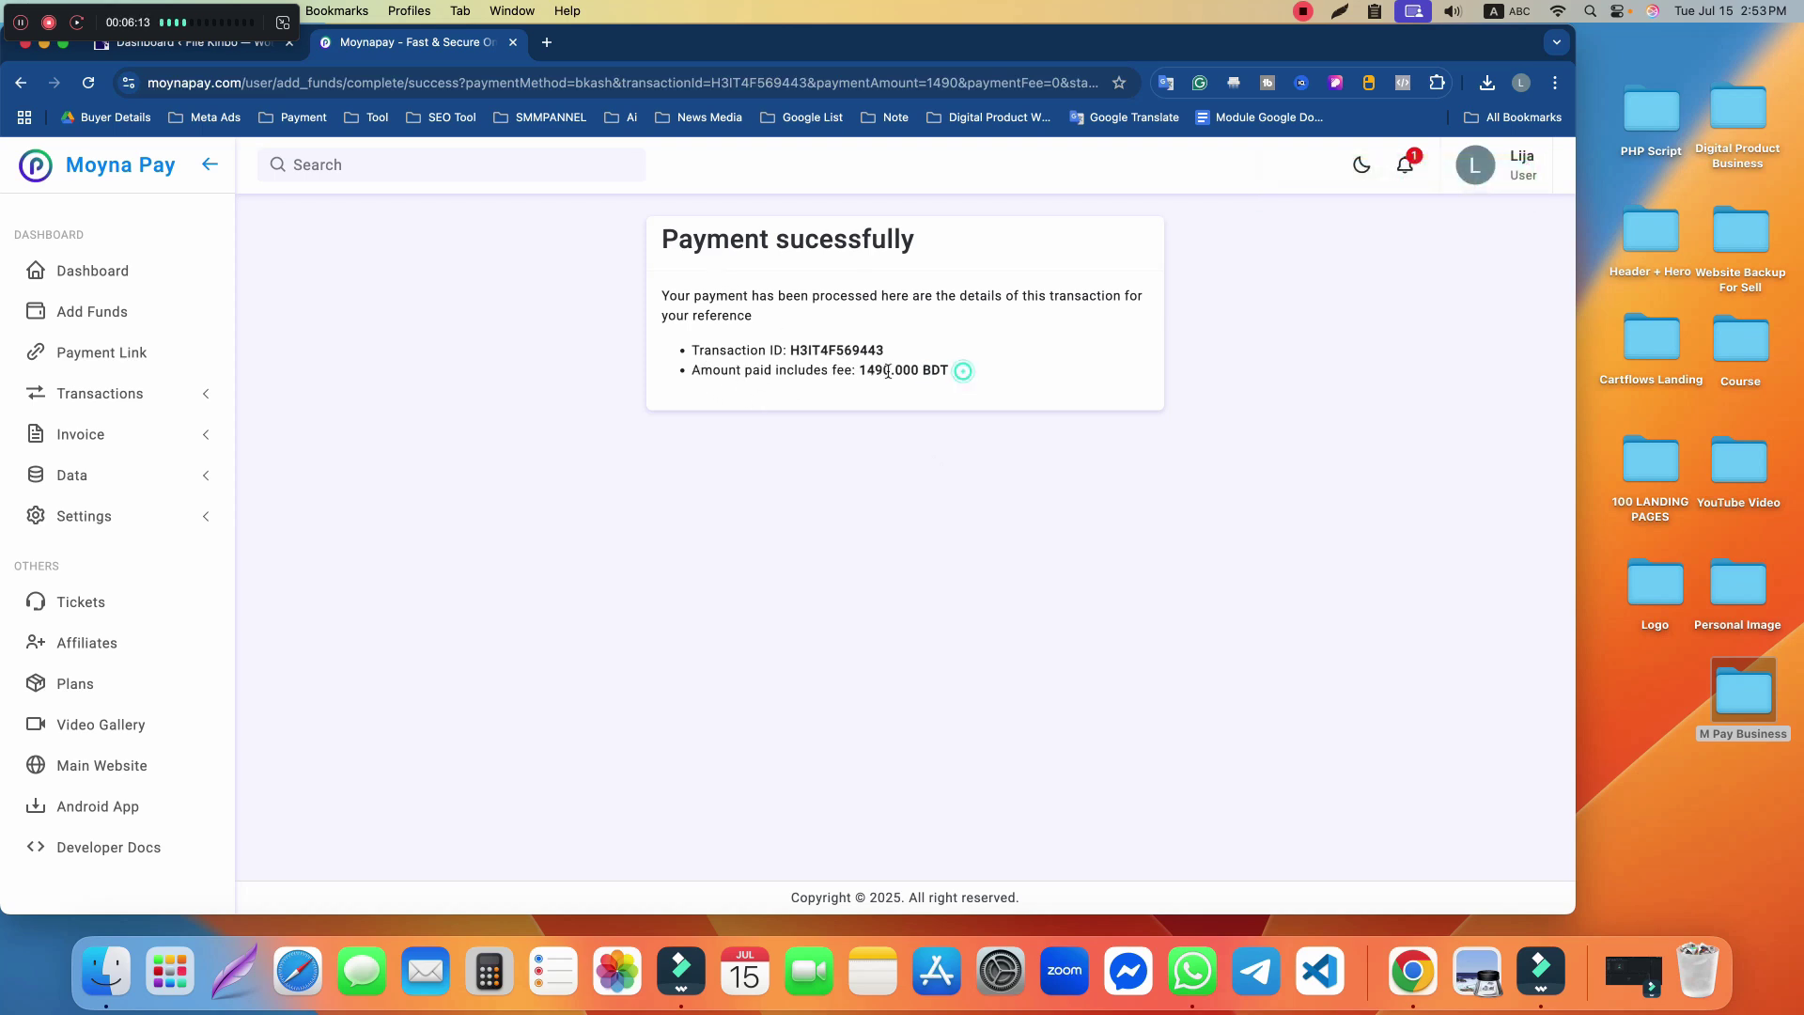
Step: Return to the account dashboard and check the wallet balance
left_click_drag(954, 370, 691, 371)
left_click(535, 449)
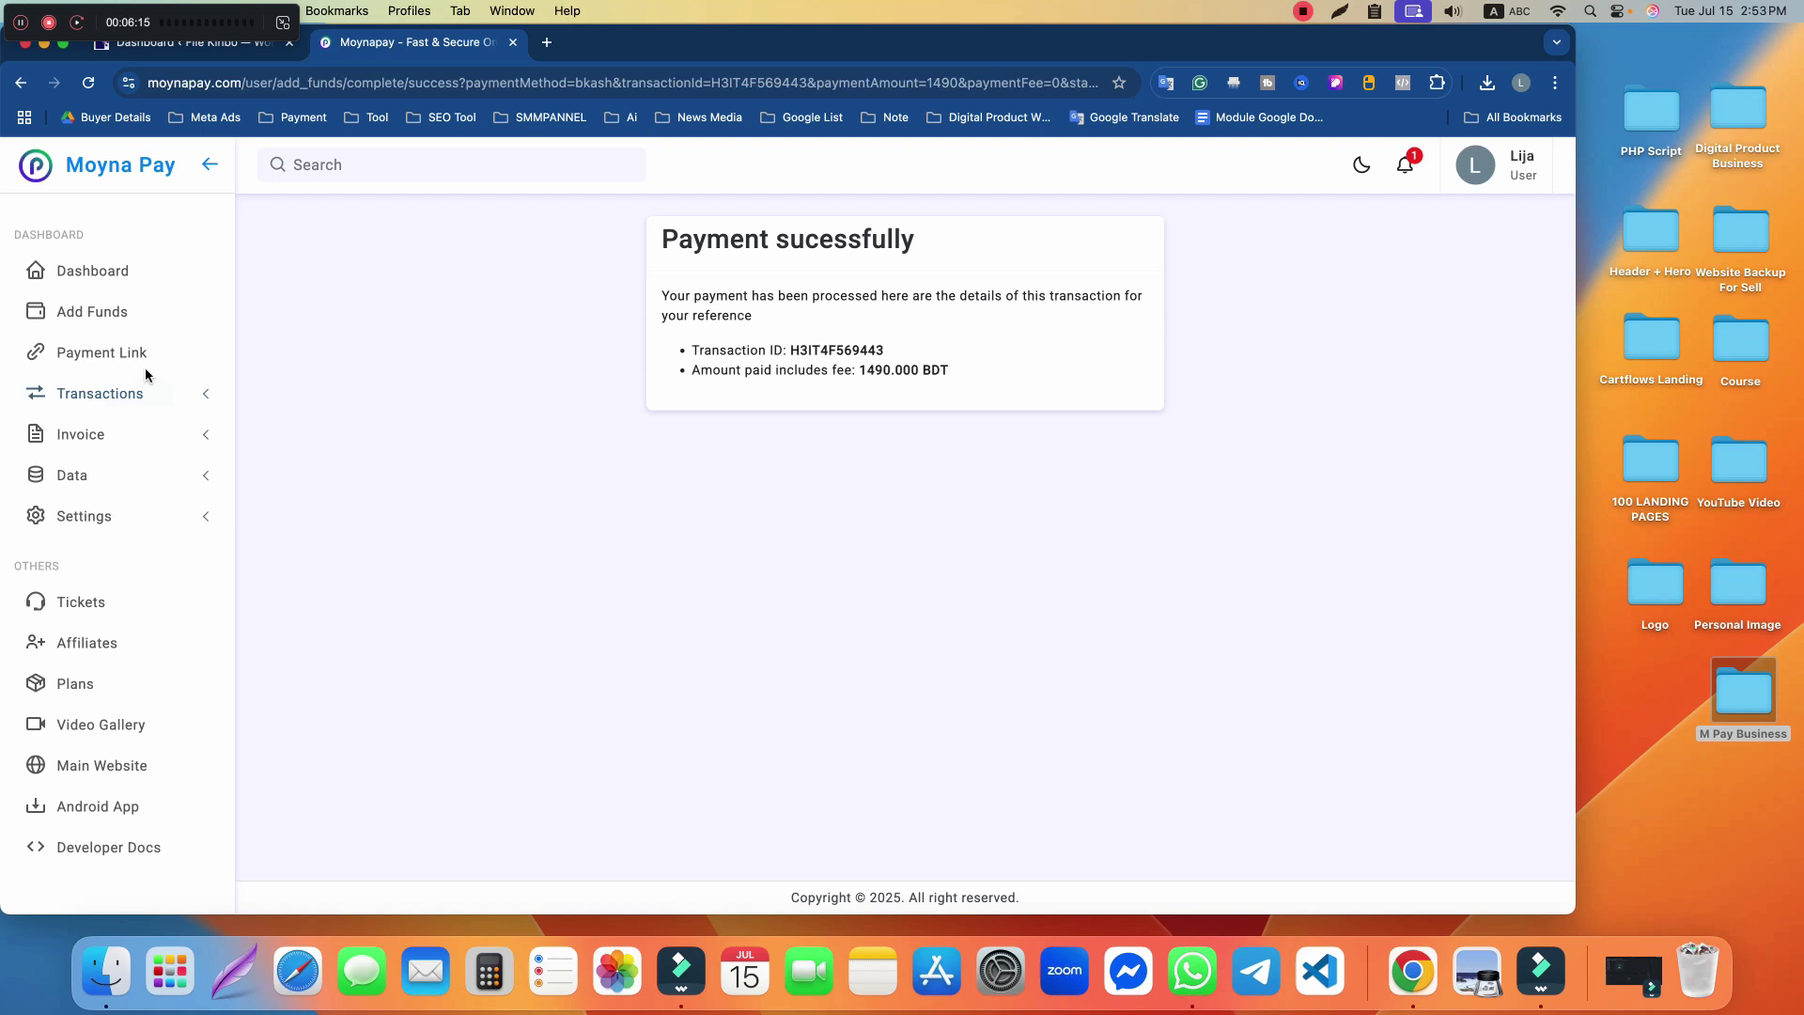
left_click(96, 273)
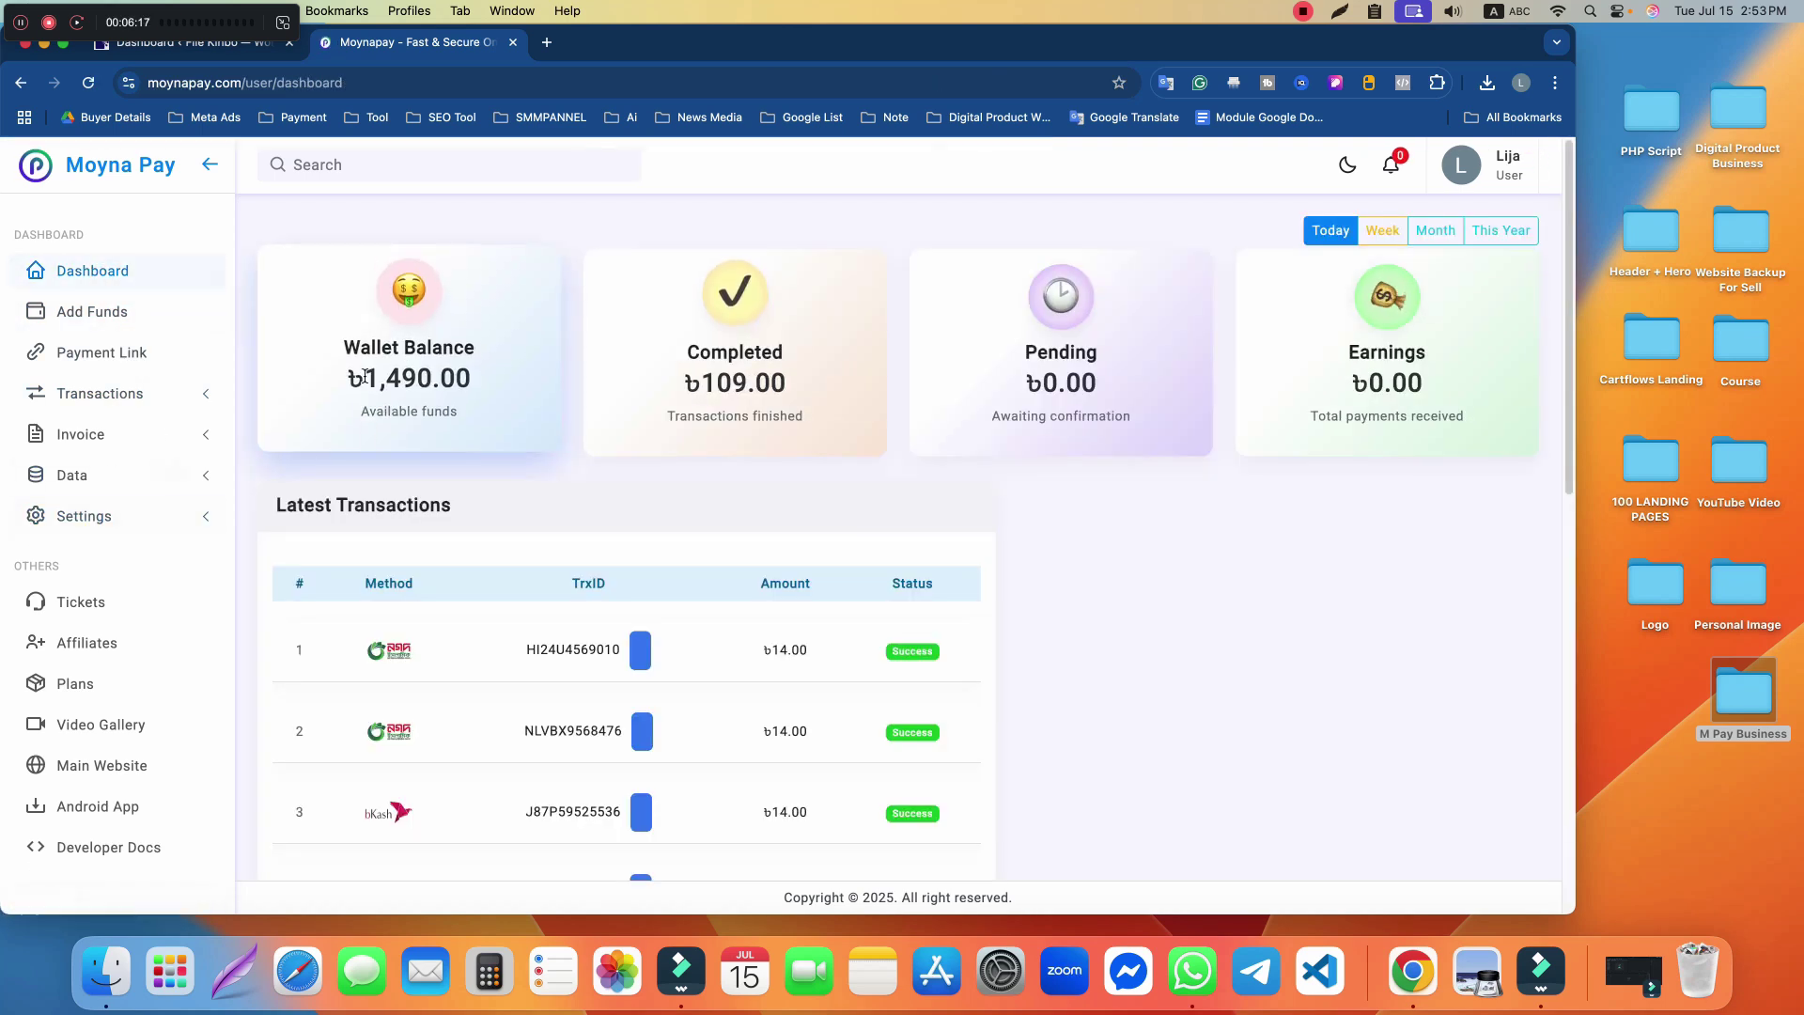
left_click_drag(365, 377, 472, 376)
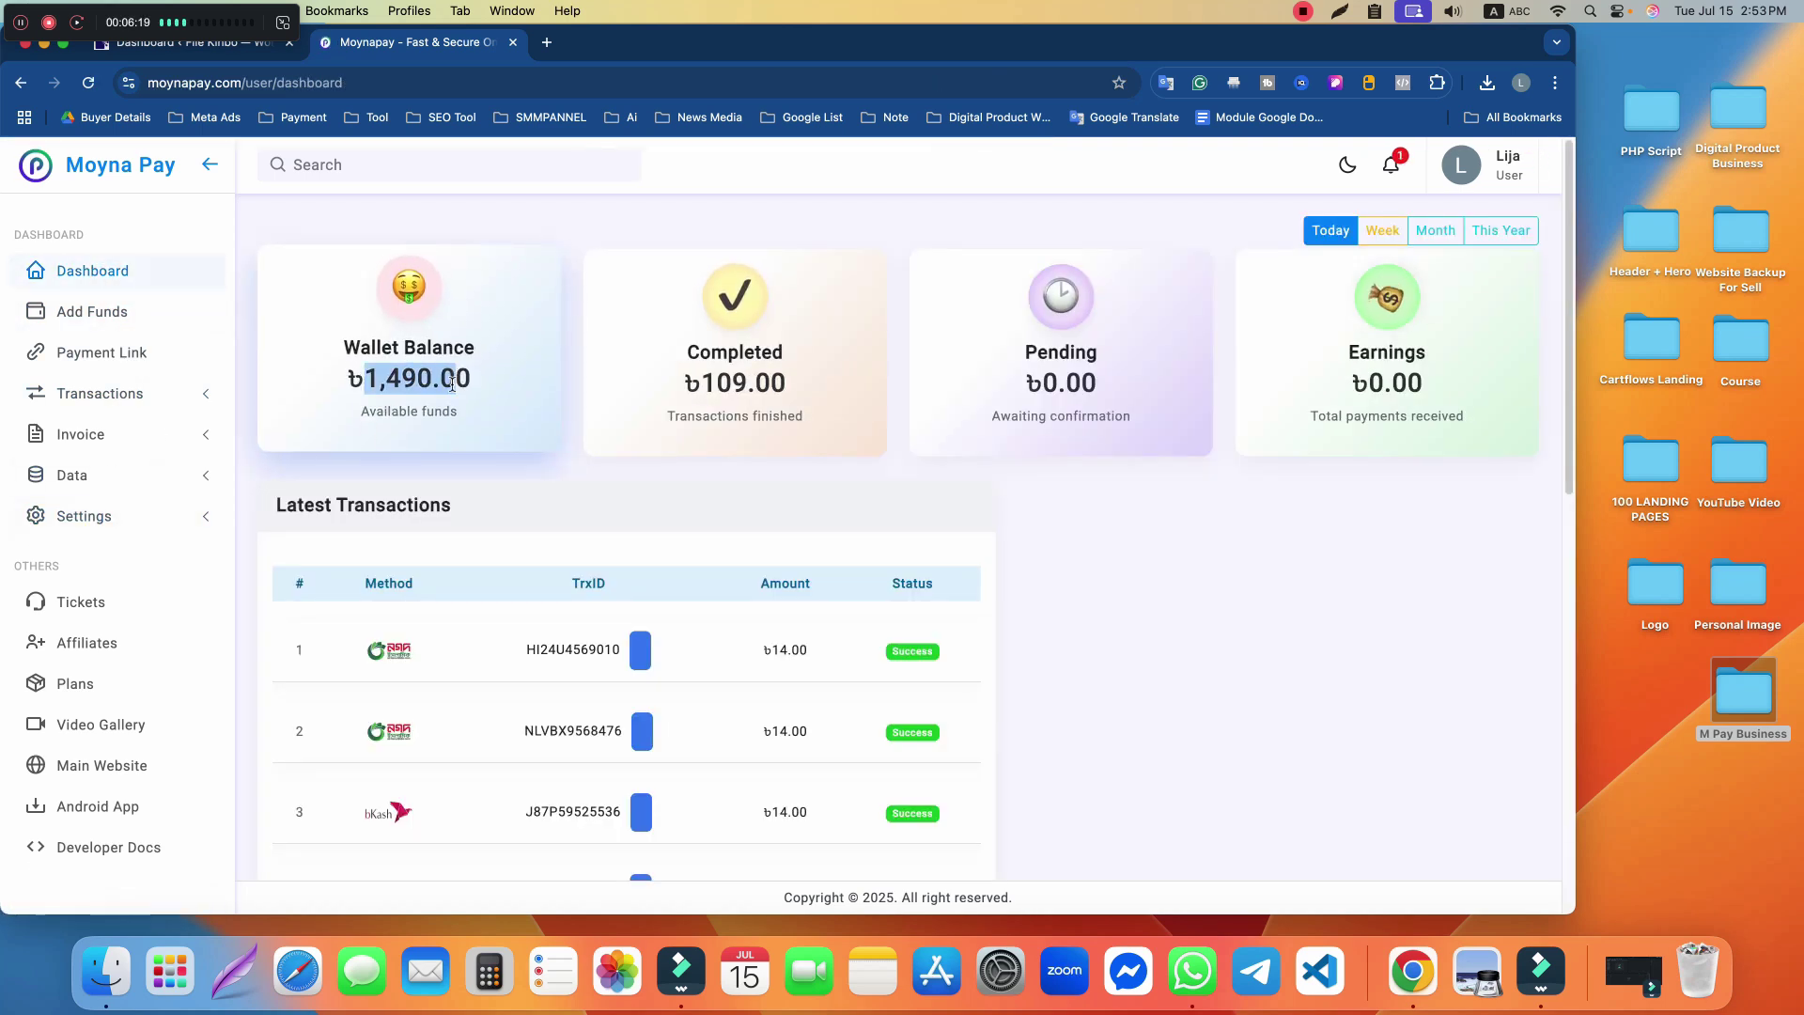
Step: Buy the Moyna Pro plan for ৳1,490 for one year
left_click(101, 690)
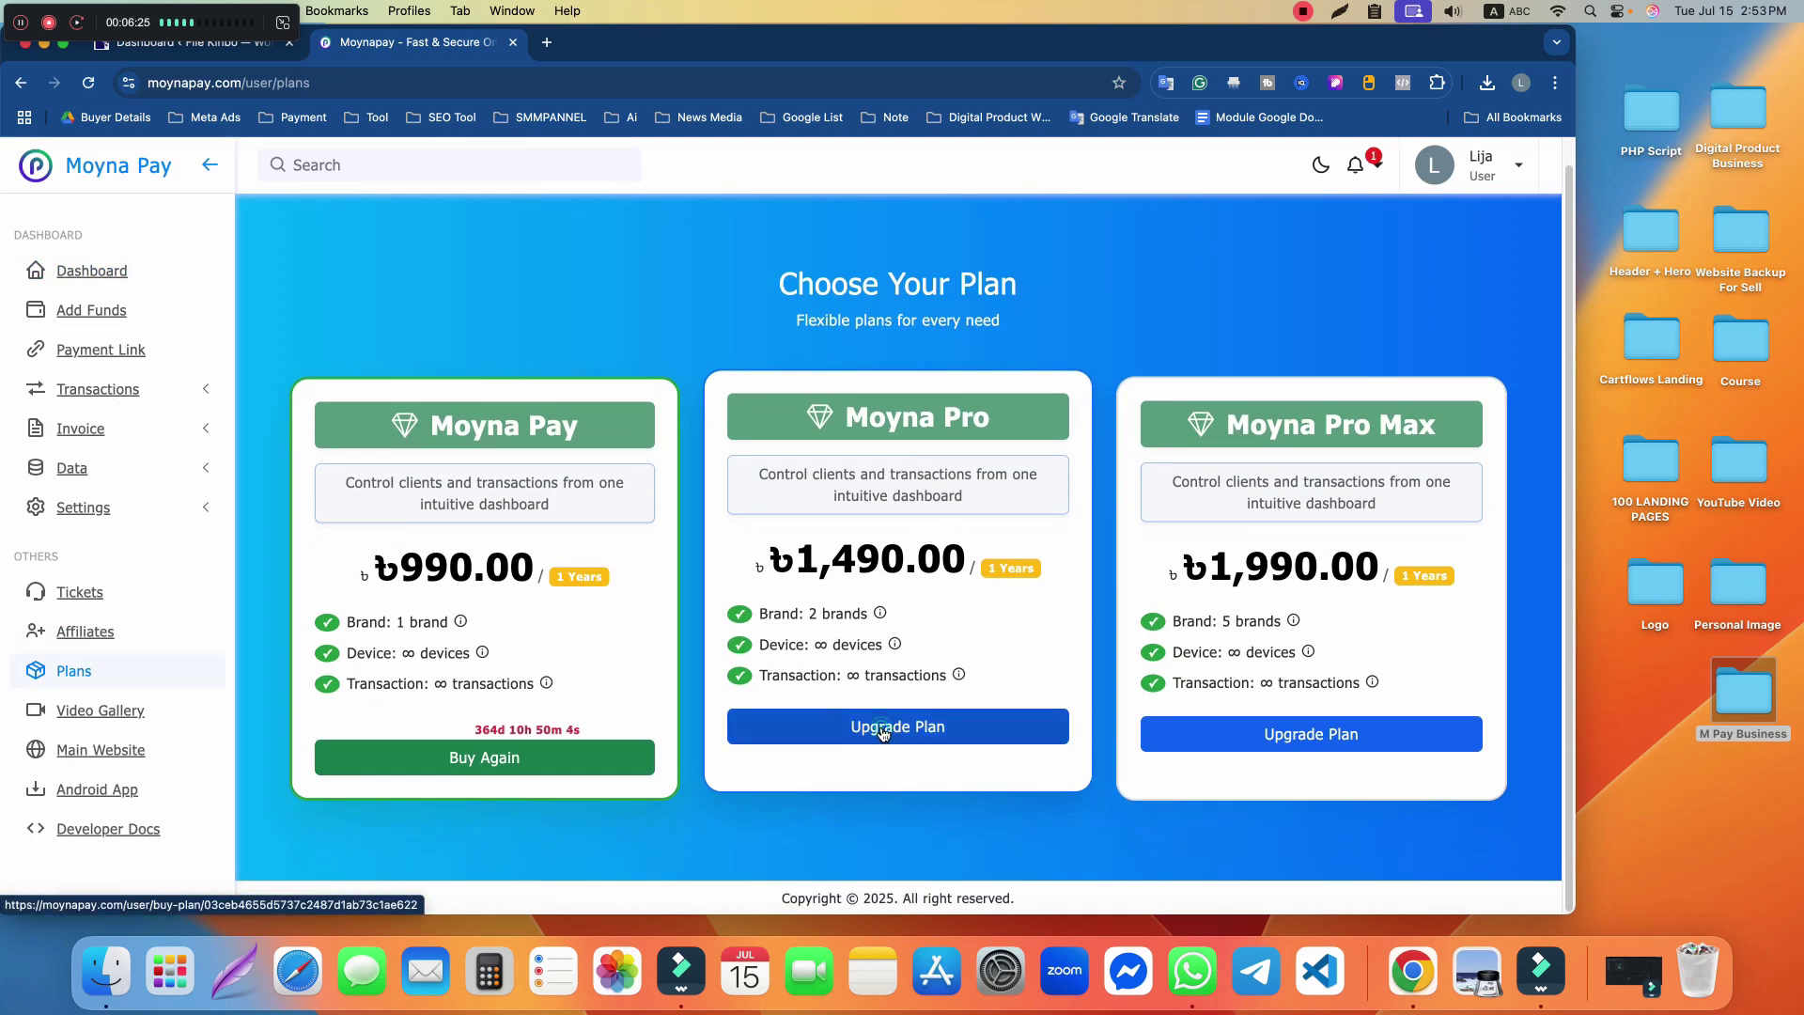
left_click(881, 722)
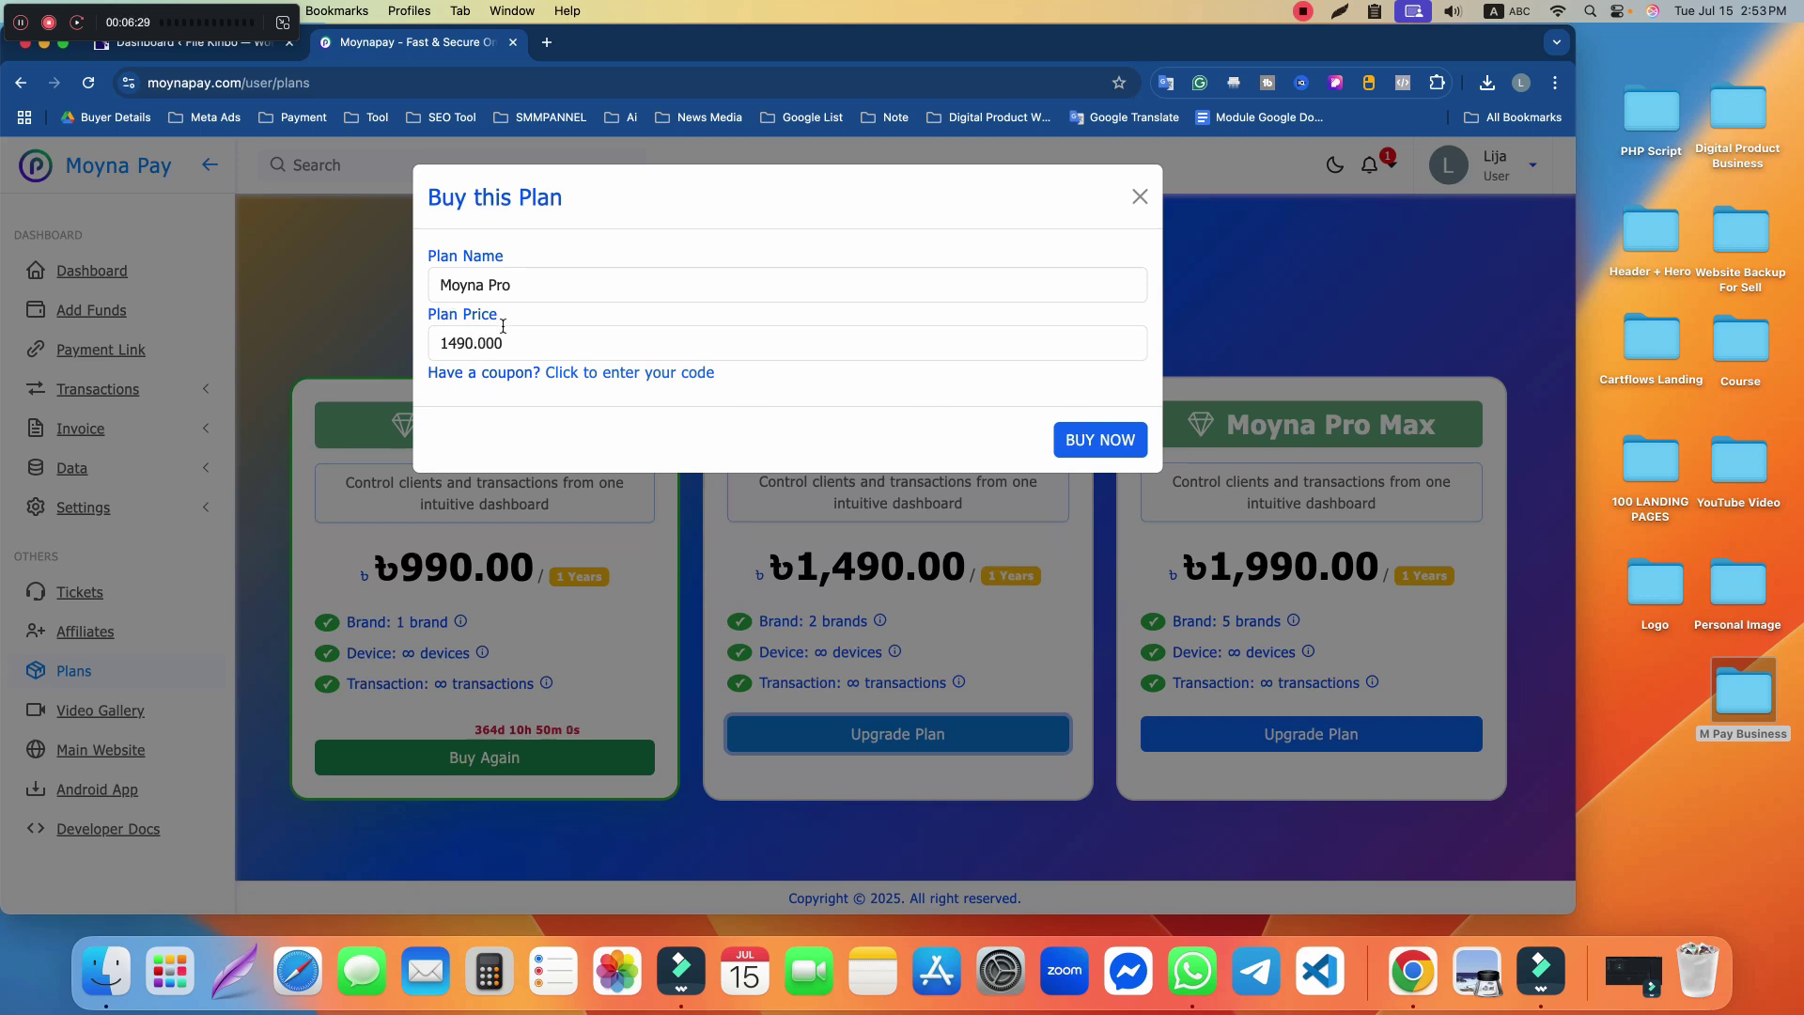
left_click(1111, 452)
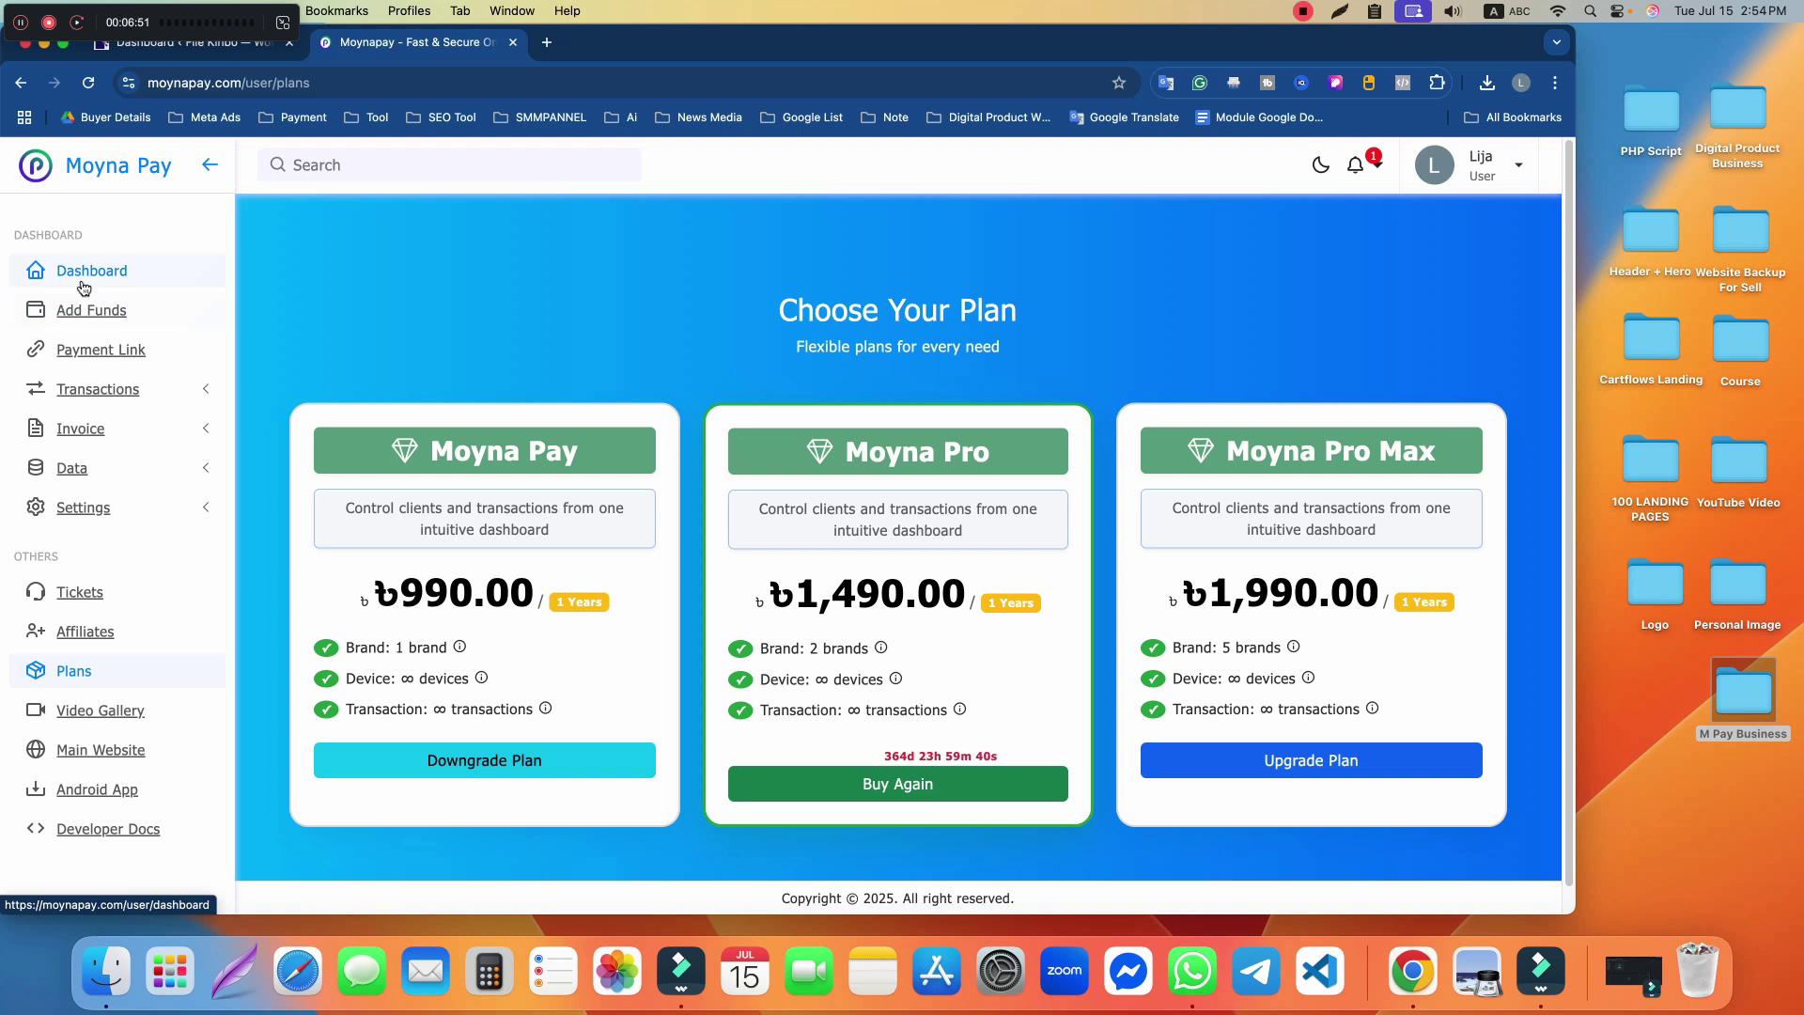
Step: Go to the Brands list under settings and start adding a new brand
left_click(71, 502)
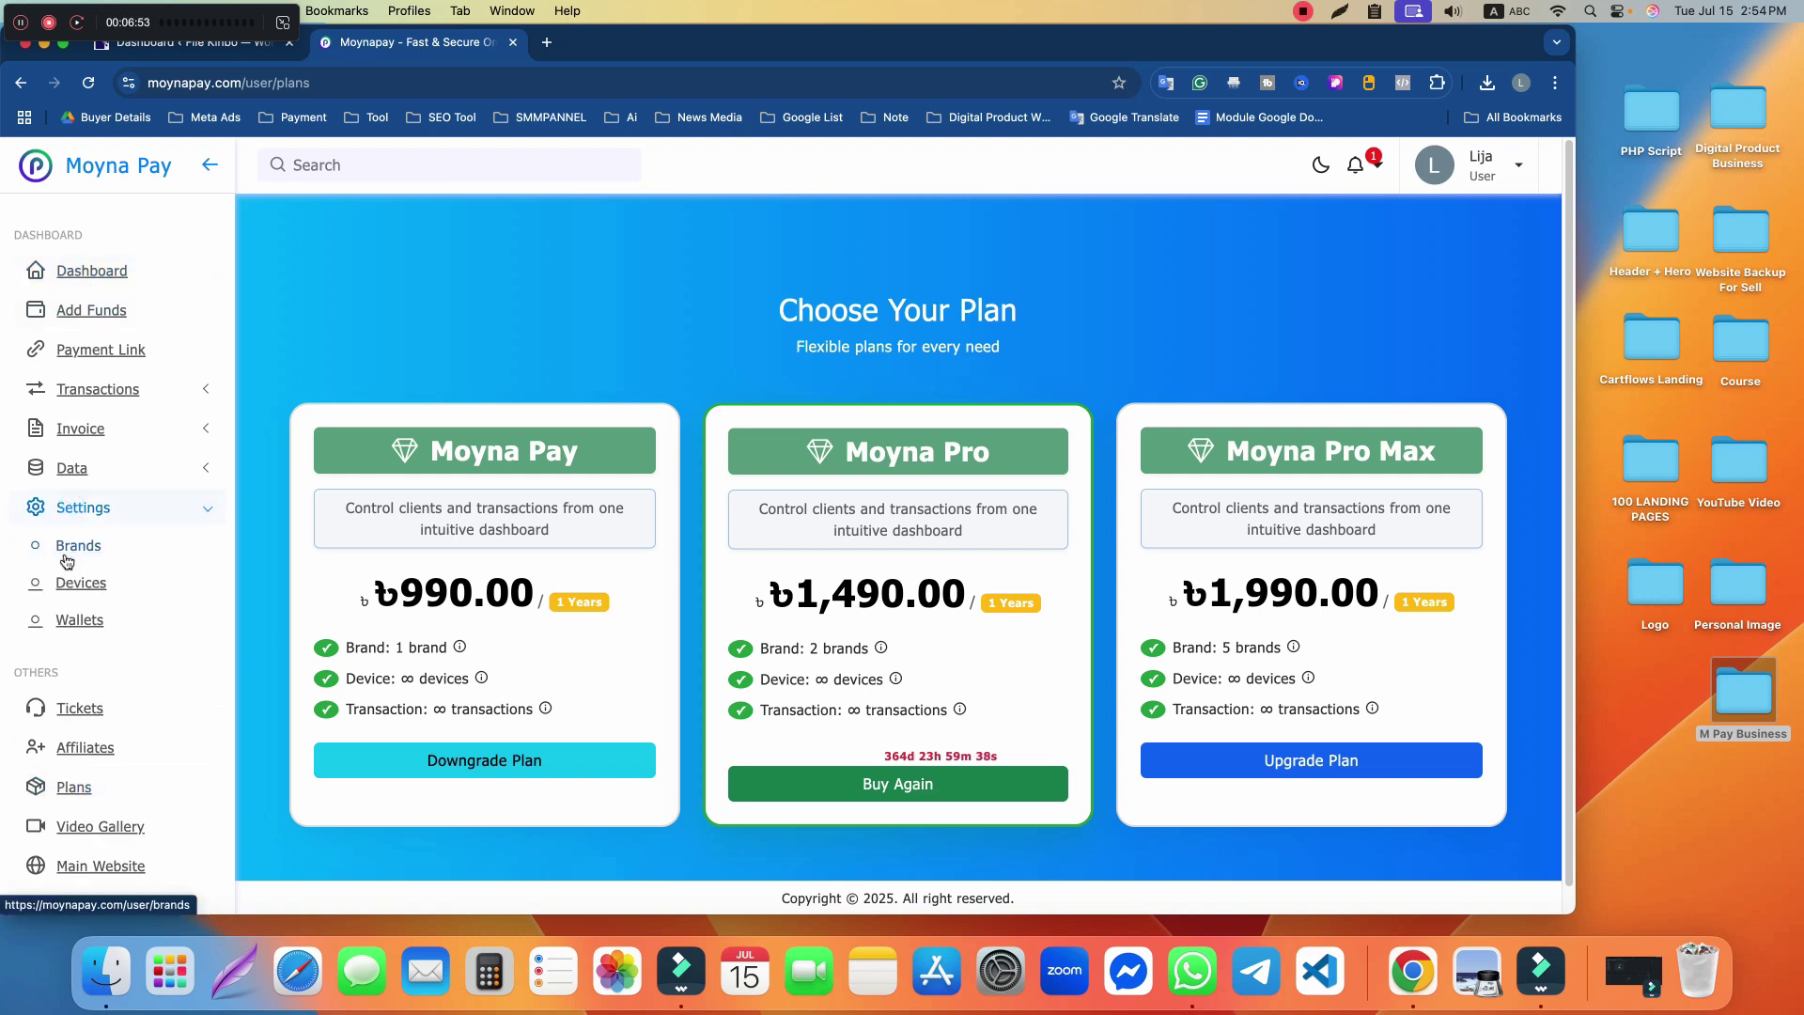
left_click(77, 265)
left_click(85, 529)
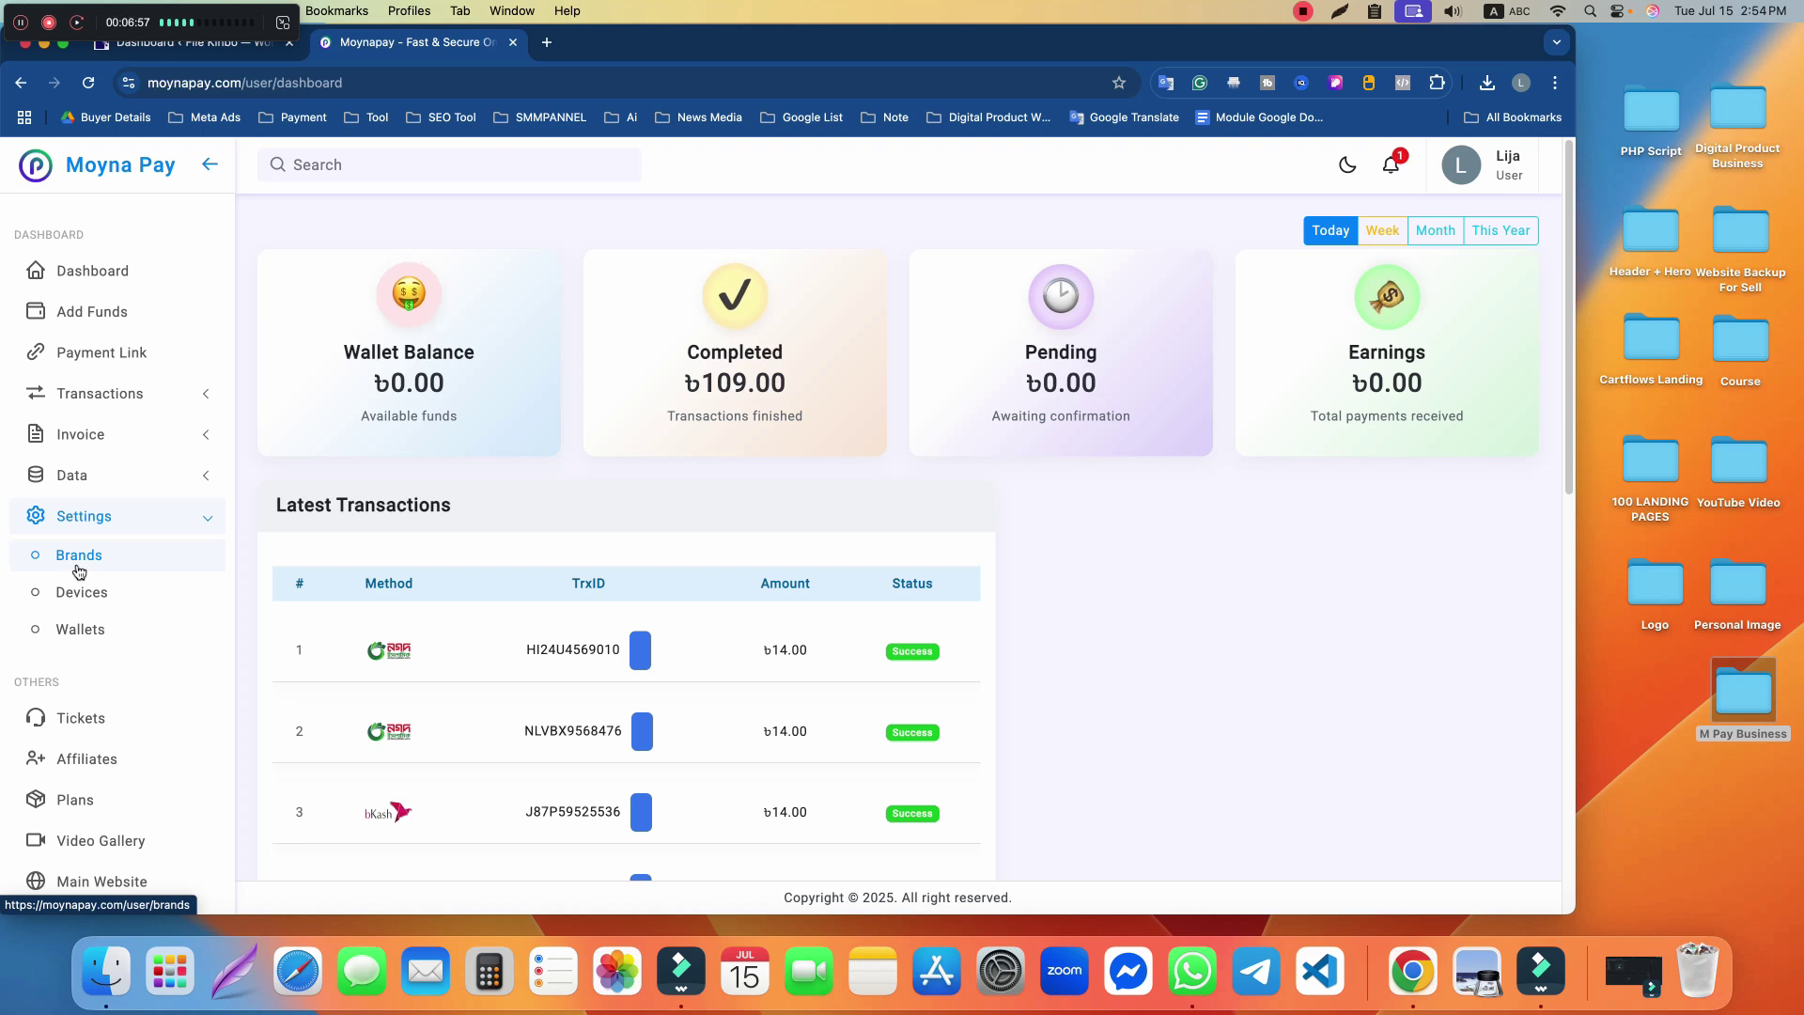
left_click(77, 562)
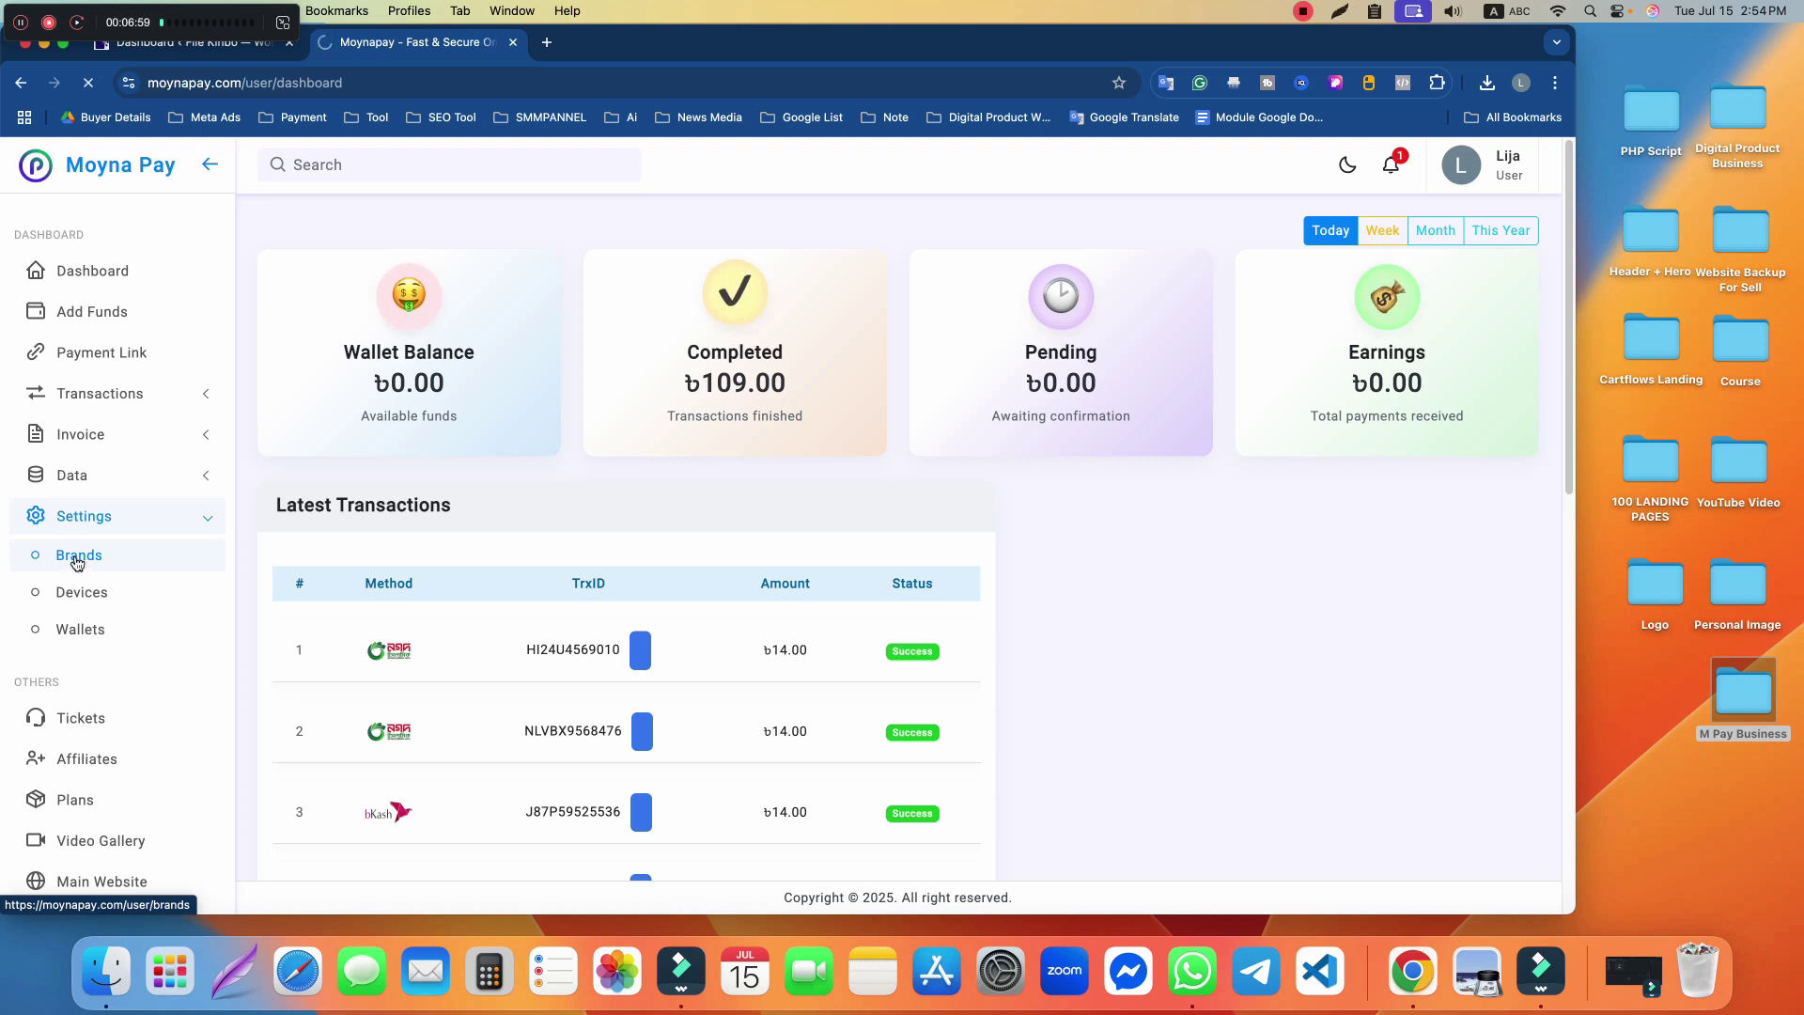
left_click(1509, 235)
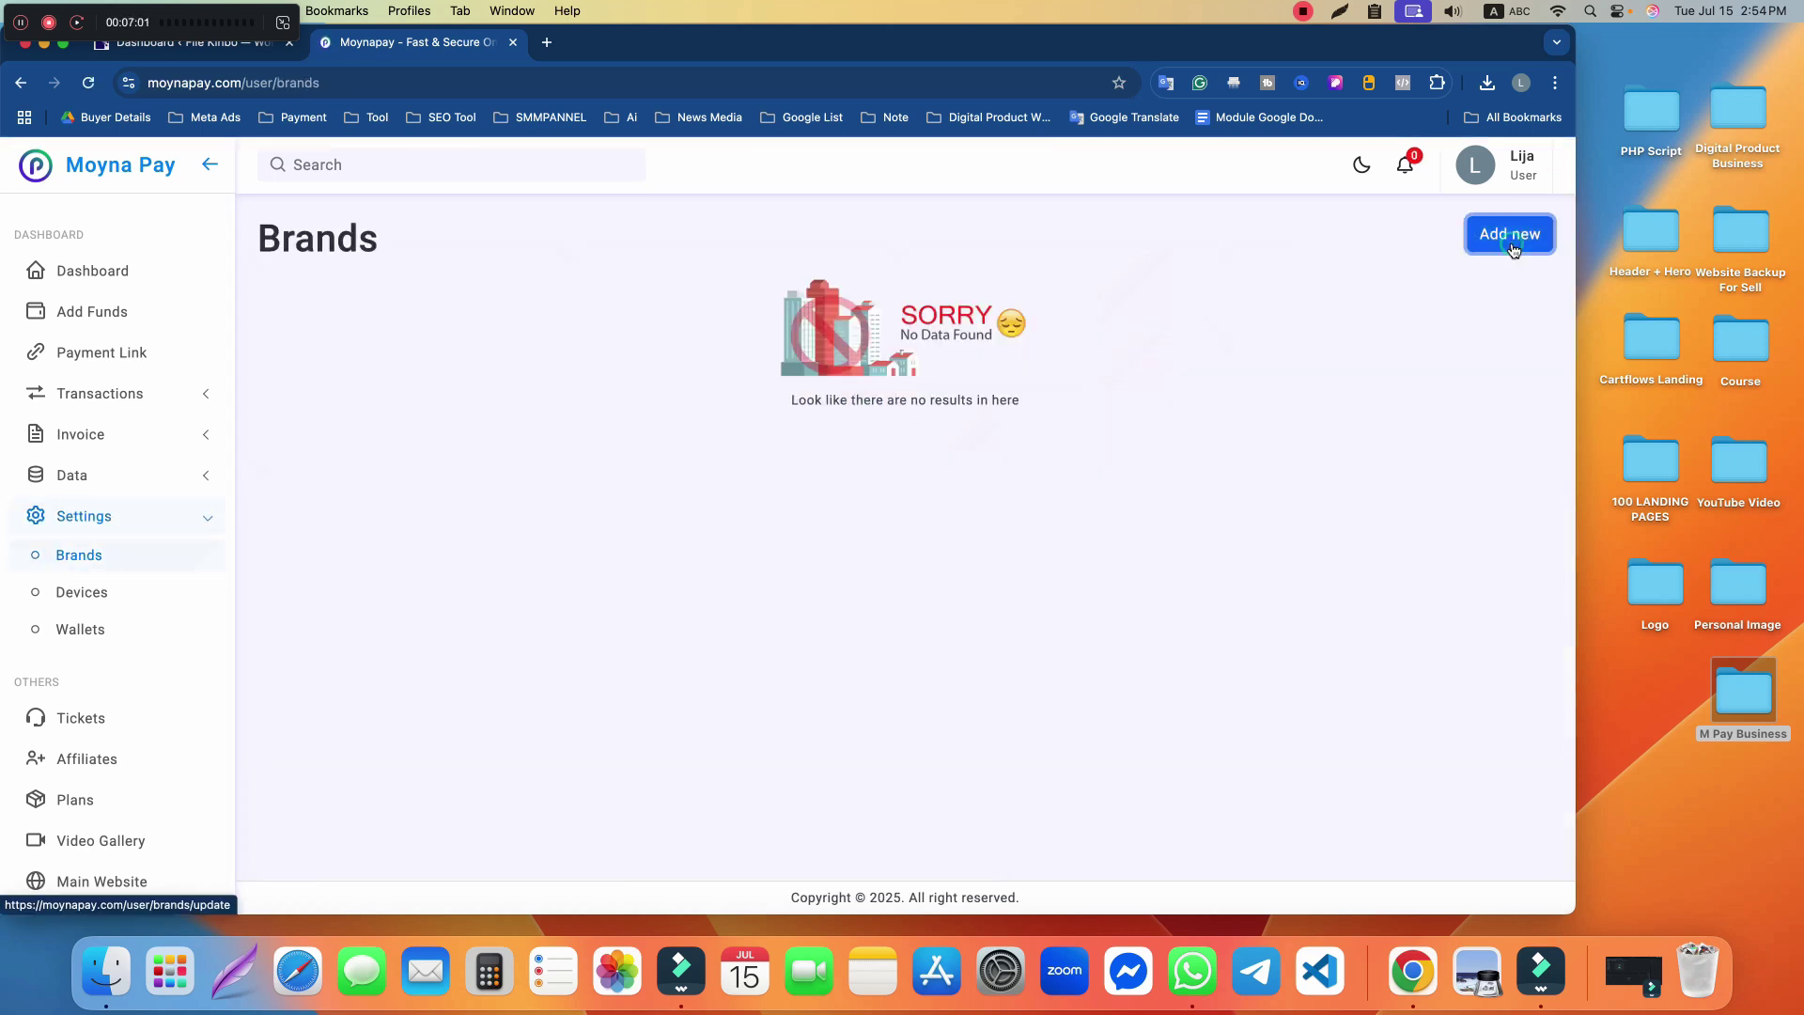
Step: Enter brand name File Kinbo, the saved mobile number and domain filekinbo.com
left_click(480, 283)
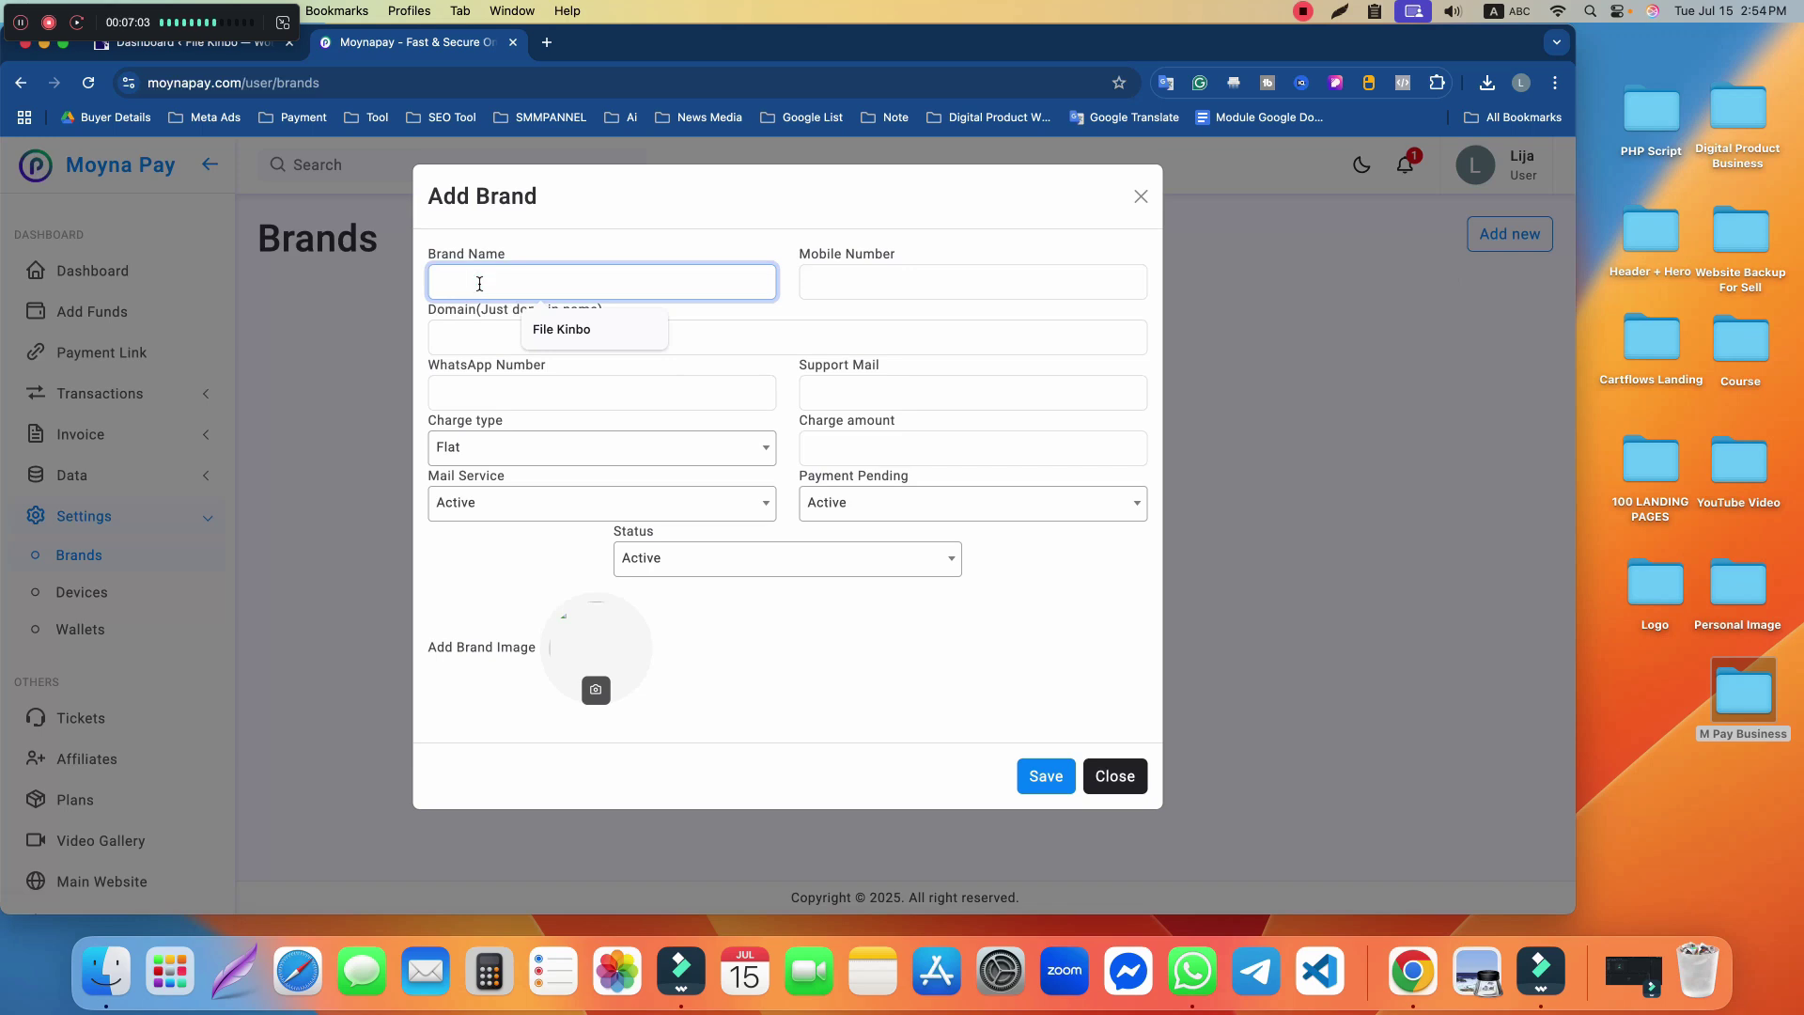
left_click(579, 323)
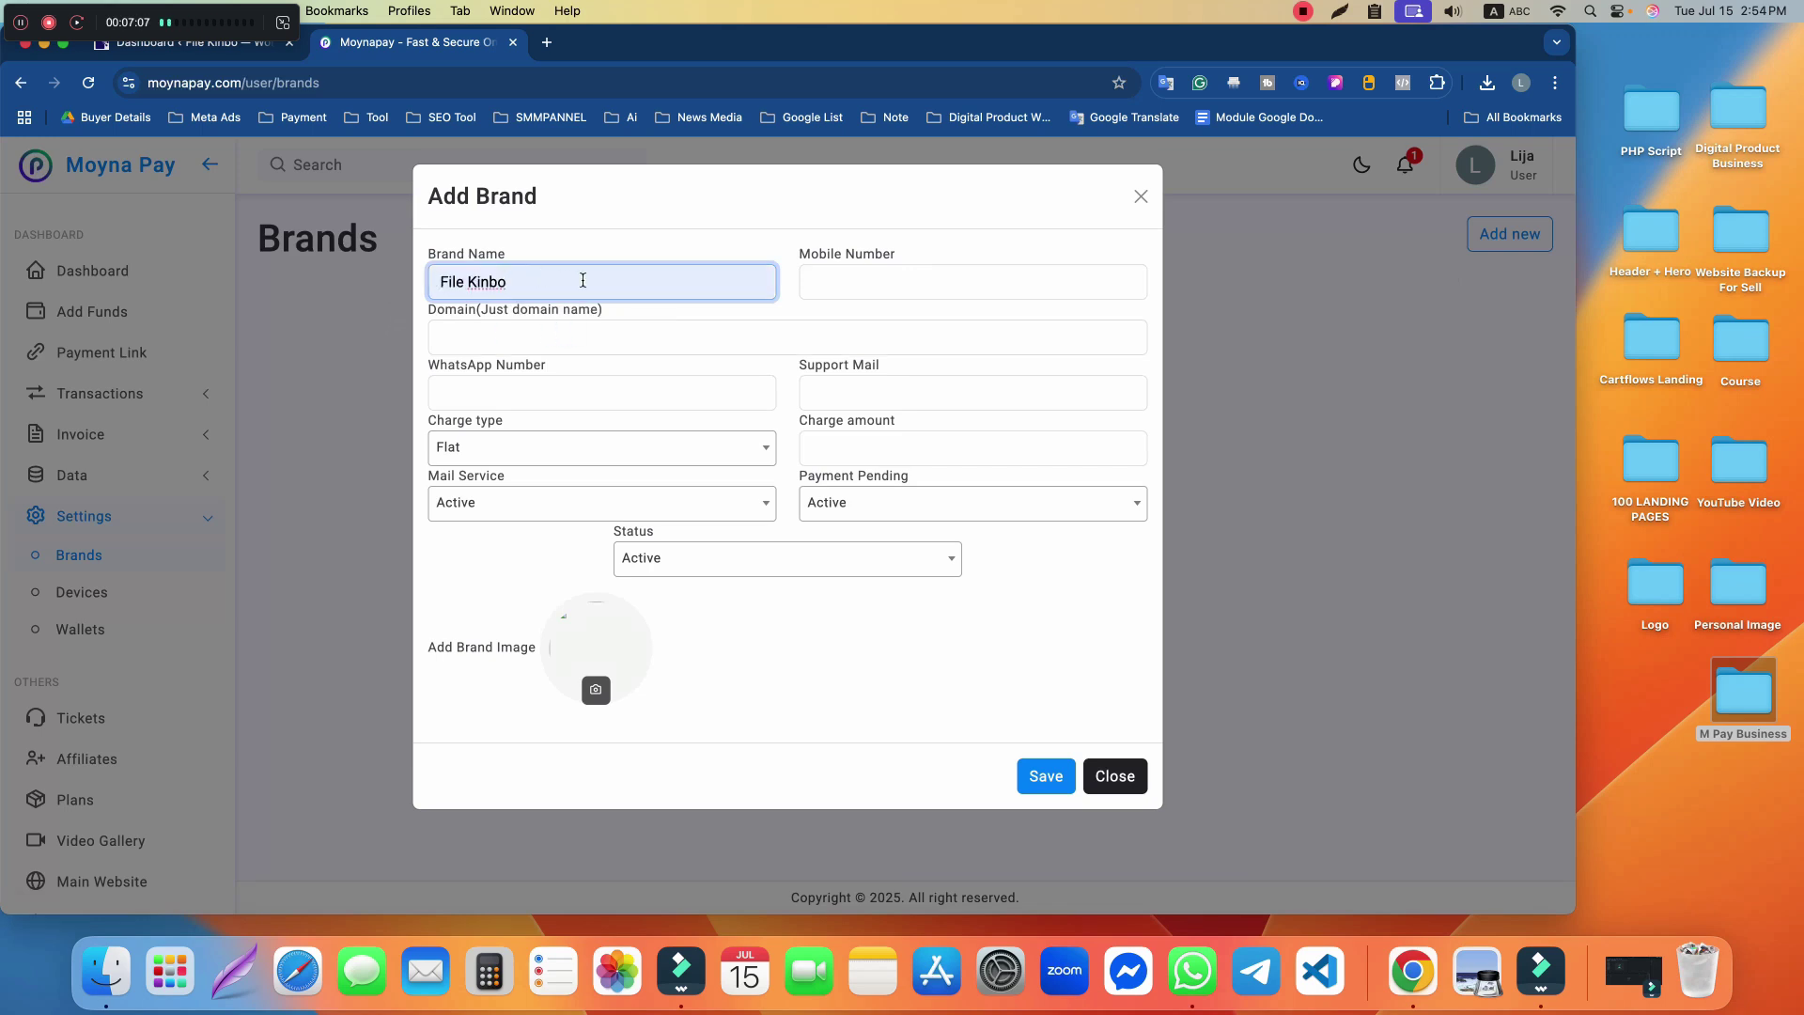
left_click(843, 299)
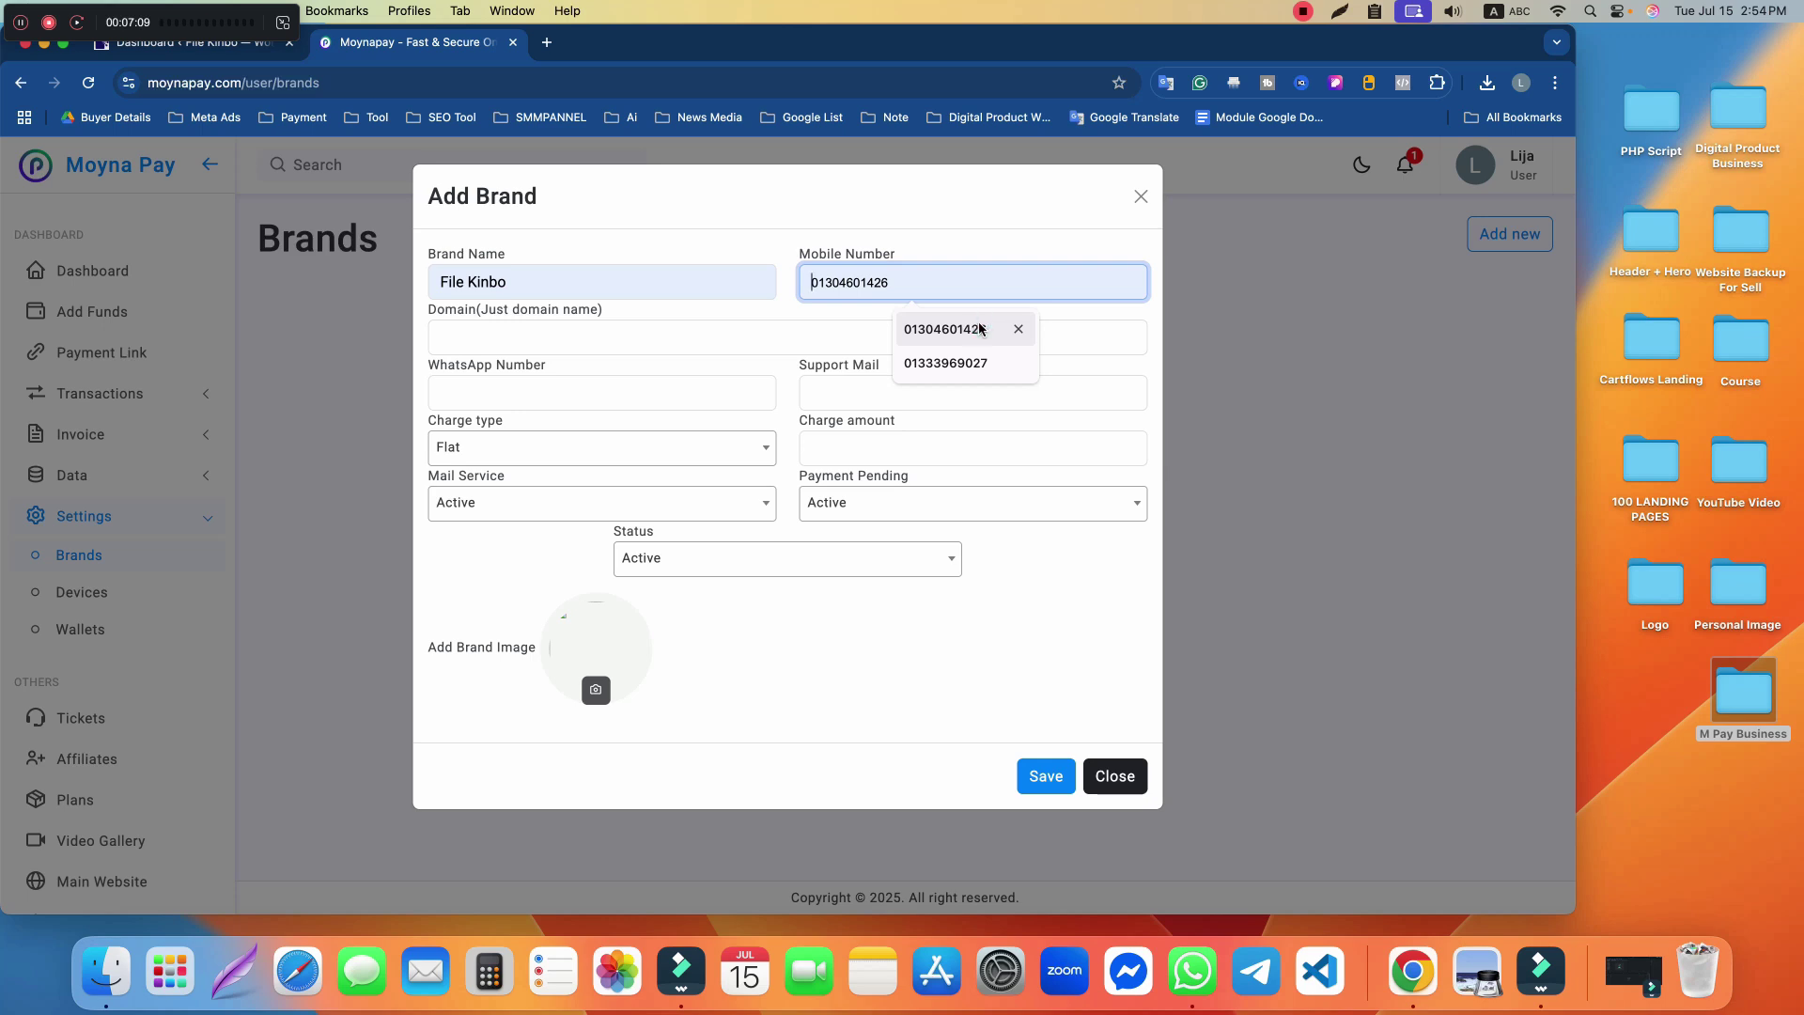
left_click(966, 363)
left_click(447, 348)
left_click(563, 418)
left_click_drag(558, 337, 352, 343)
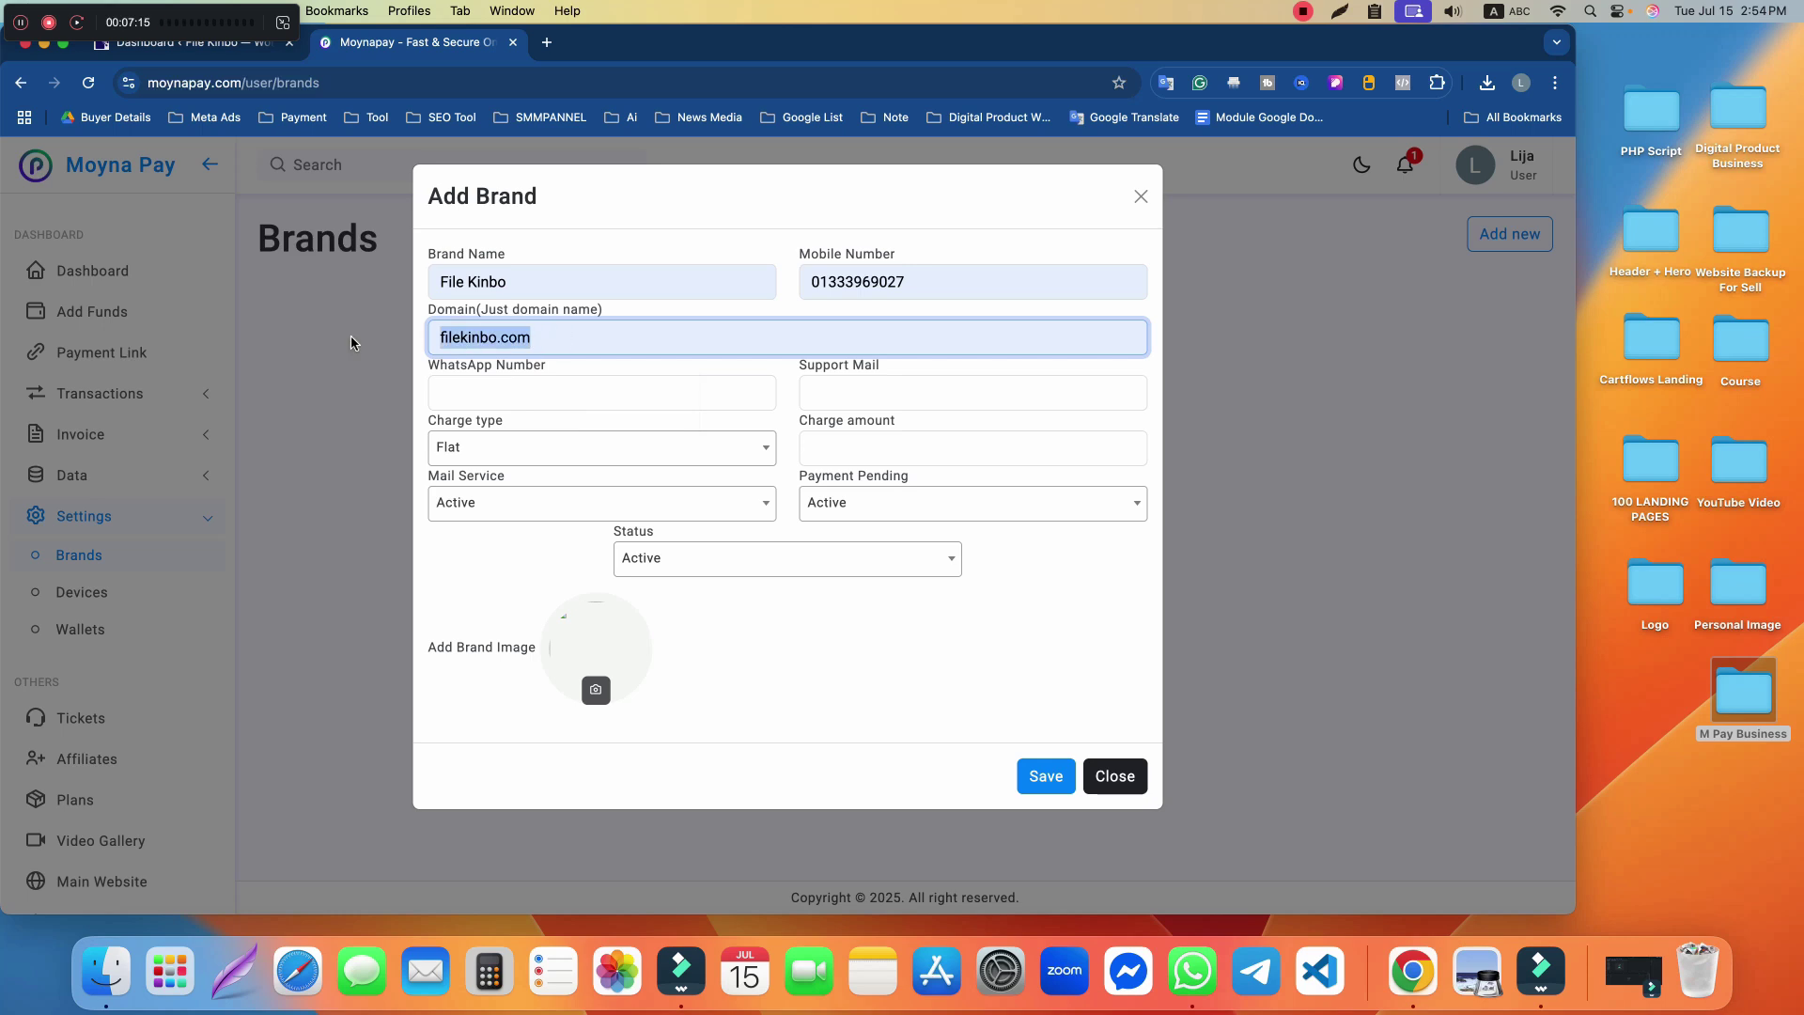
left_click(556, 350)
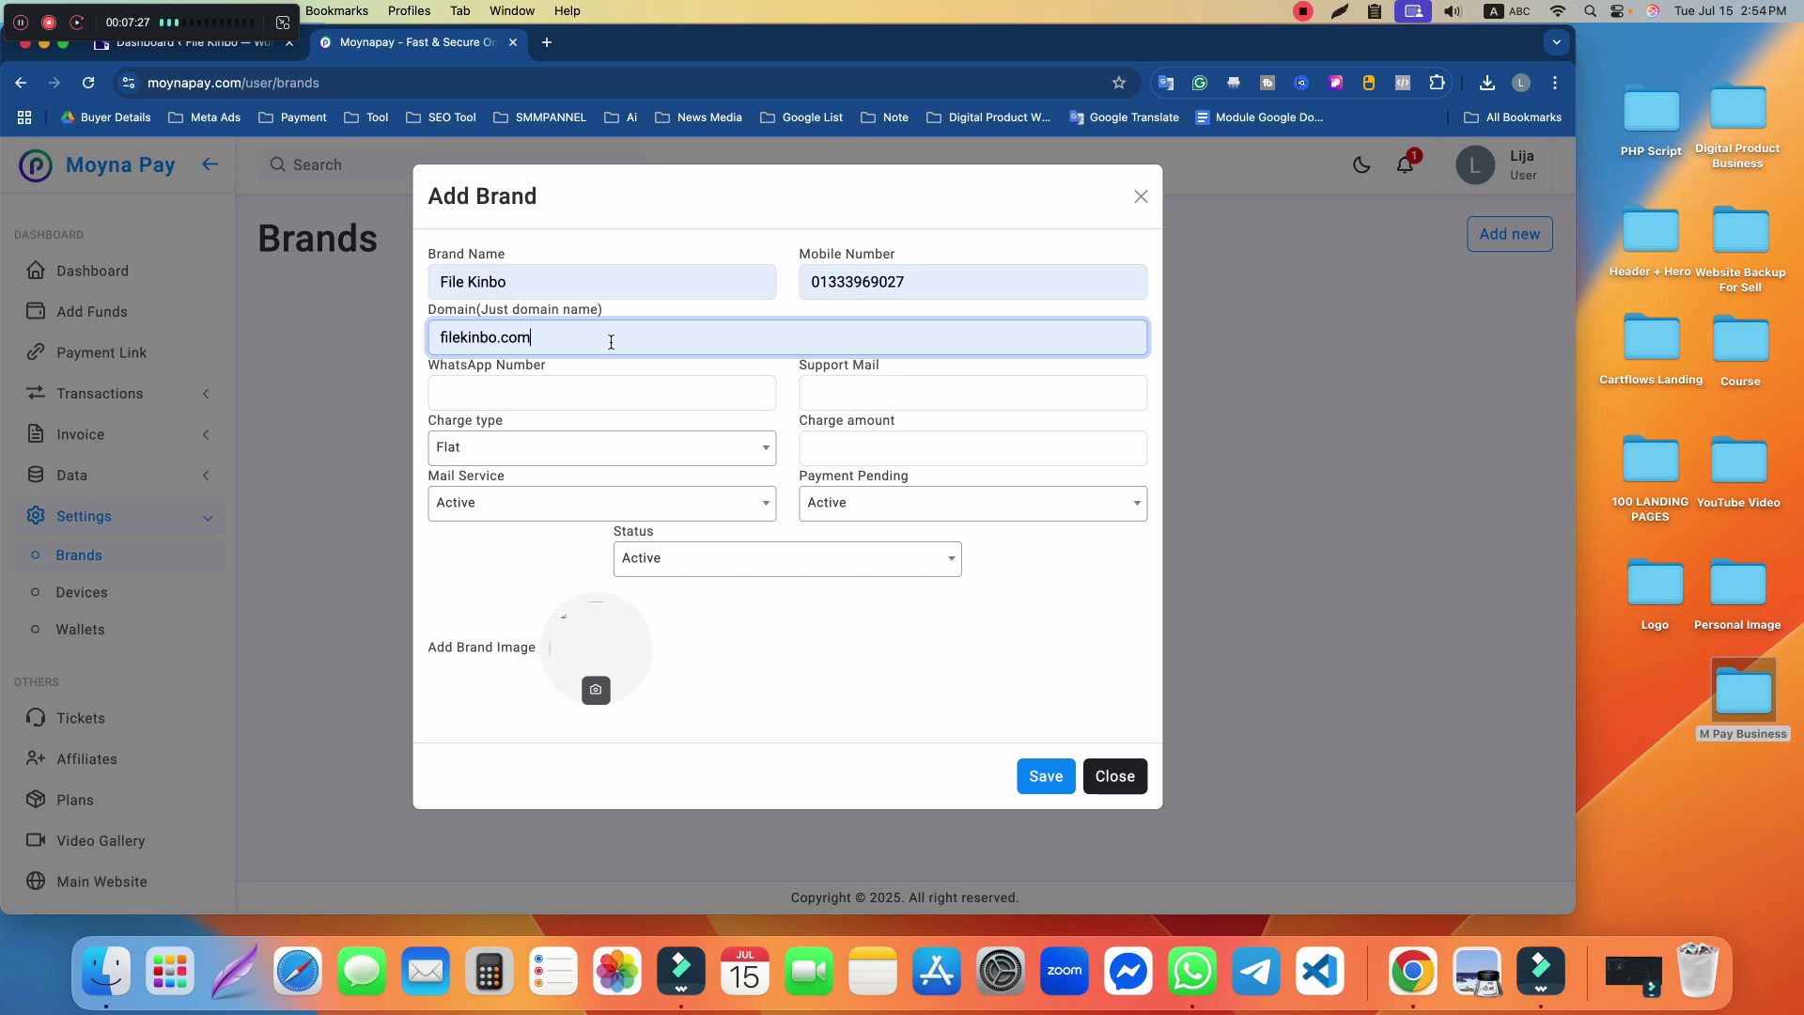
Step: Fill the WhatsApp number and support e-mail from saved entries and set charge amount 000
left_click(592, 391)
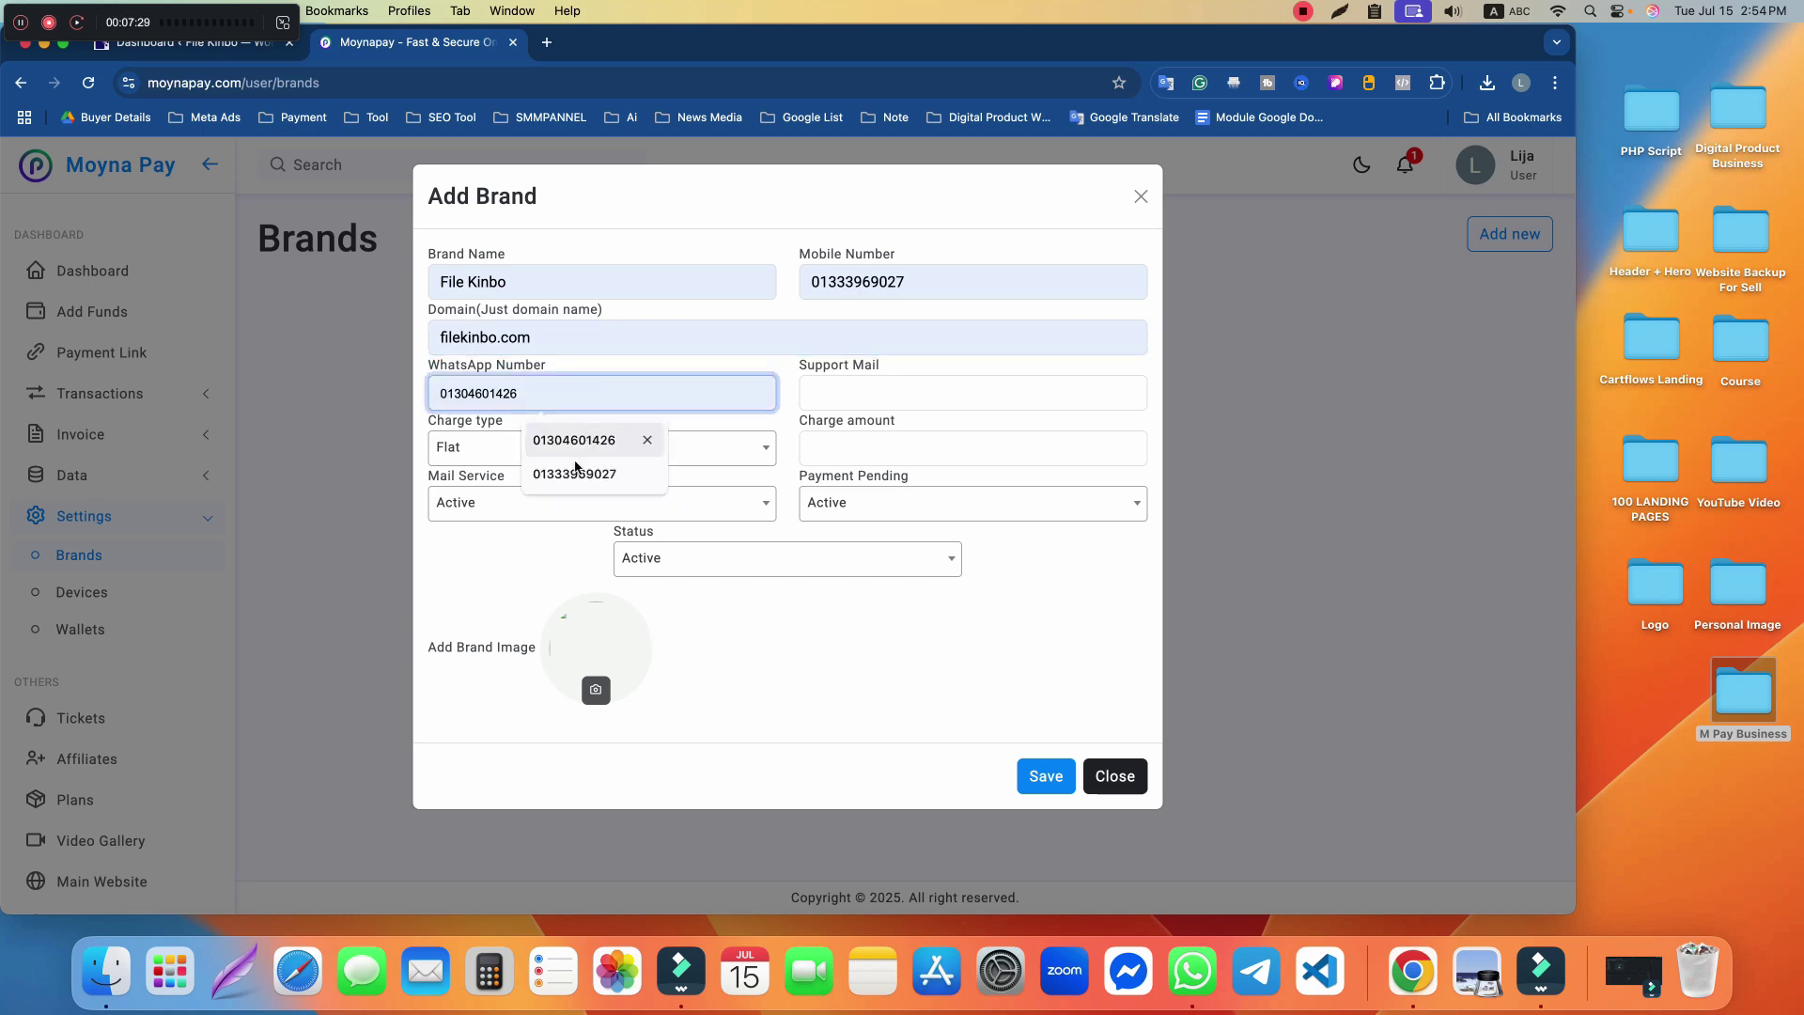
left_click(575, 473)
left_click(853, 390)
left_click(933, 469)
left_click(862, 453)
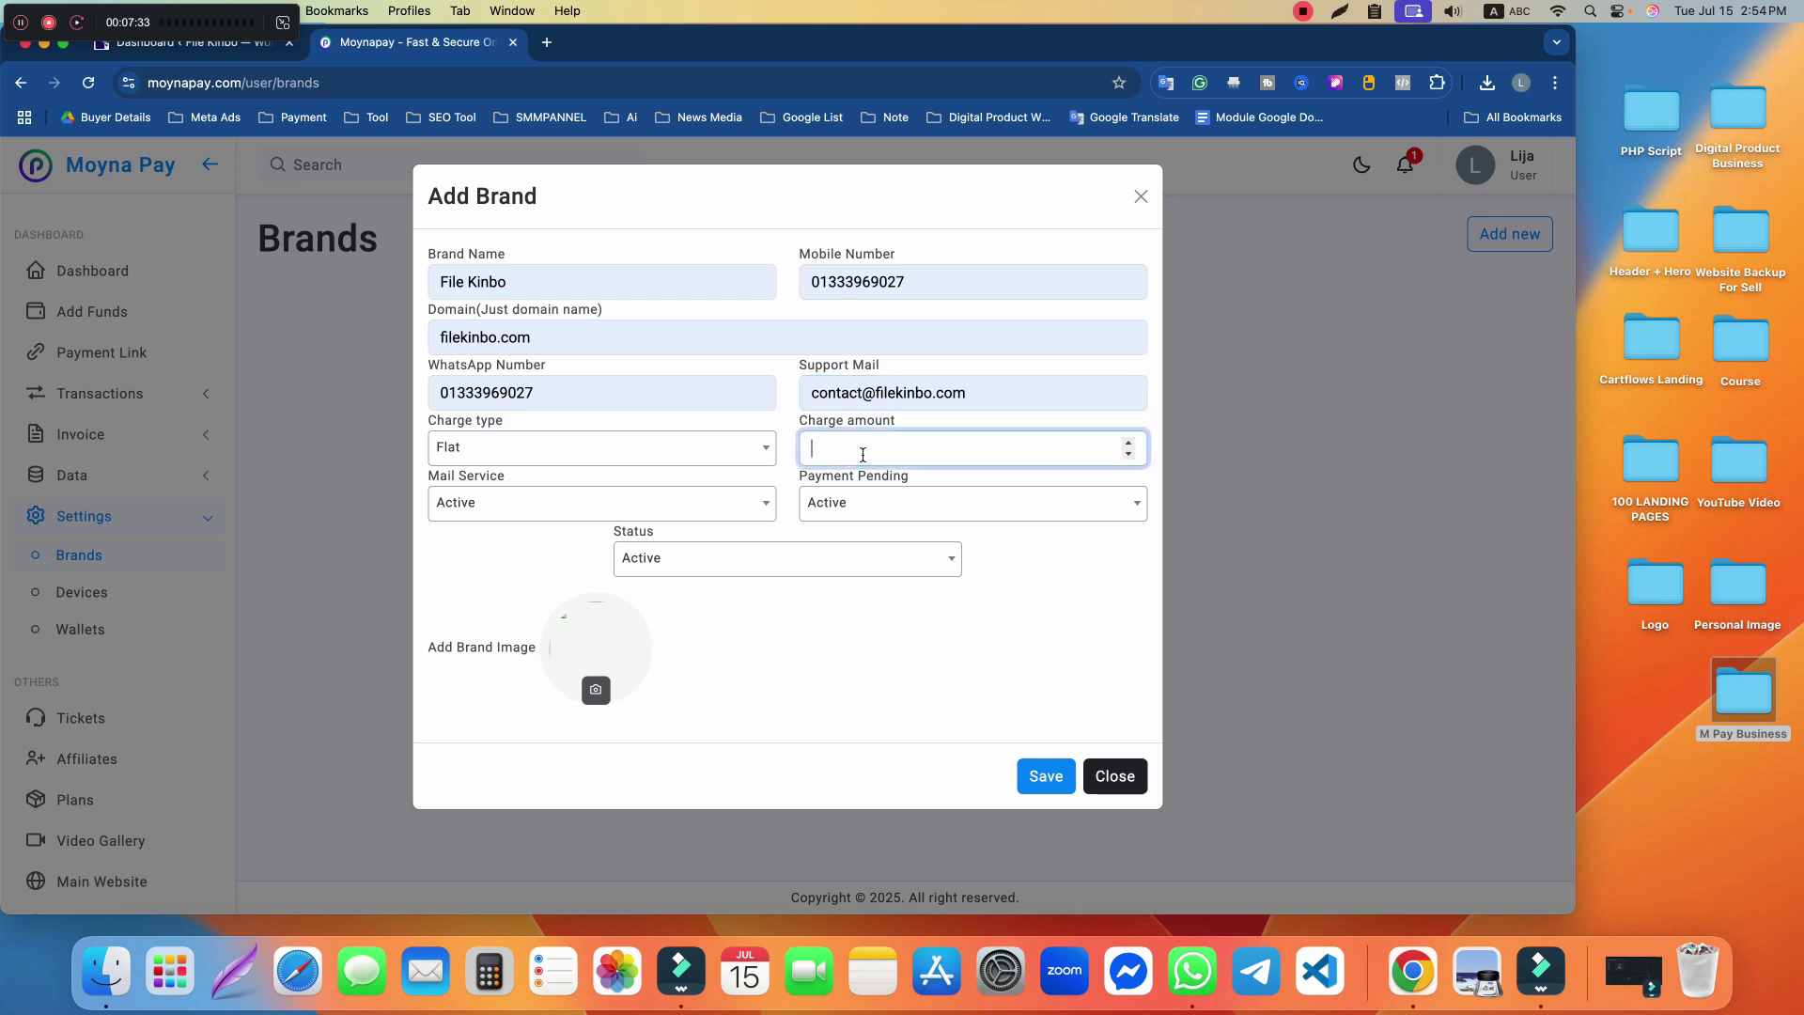
type("000")
left_click(551, 576)
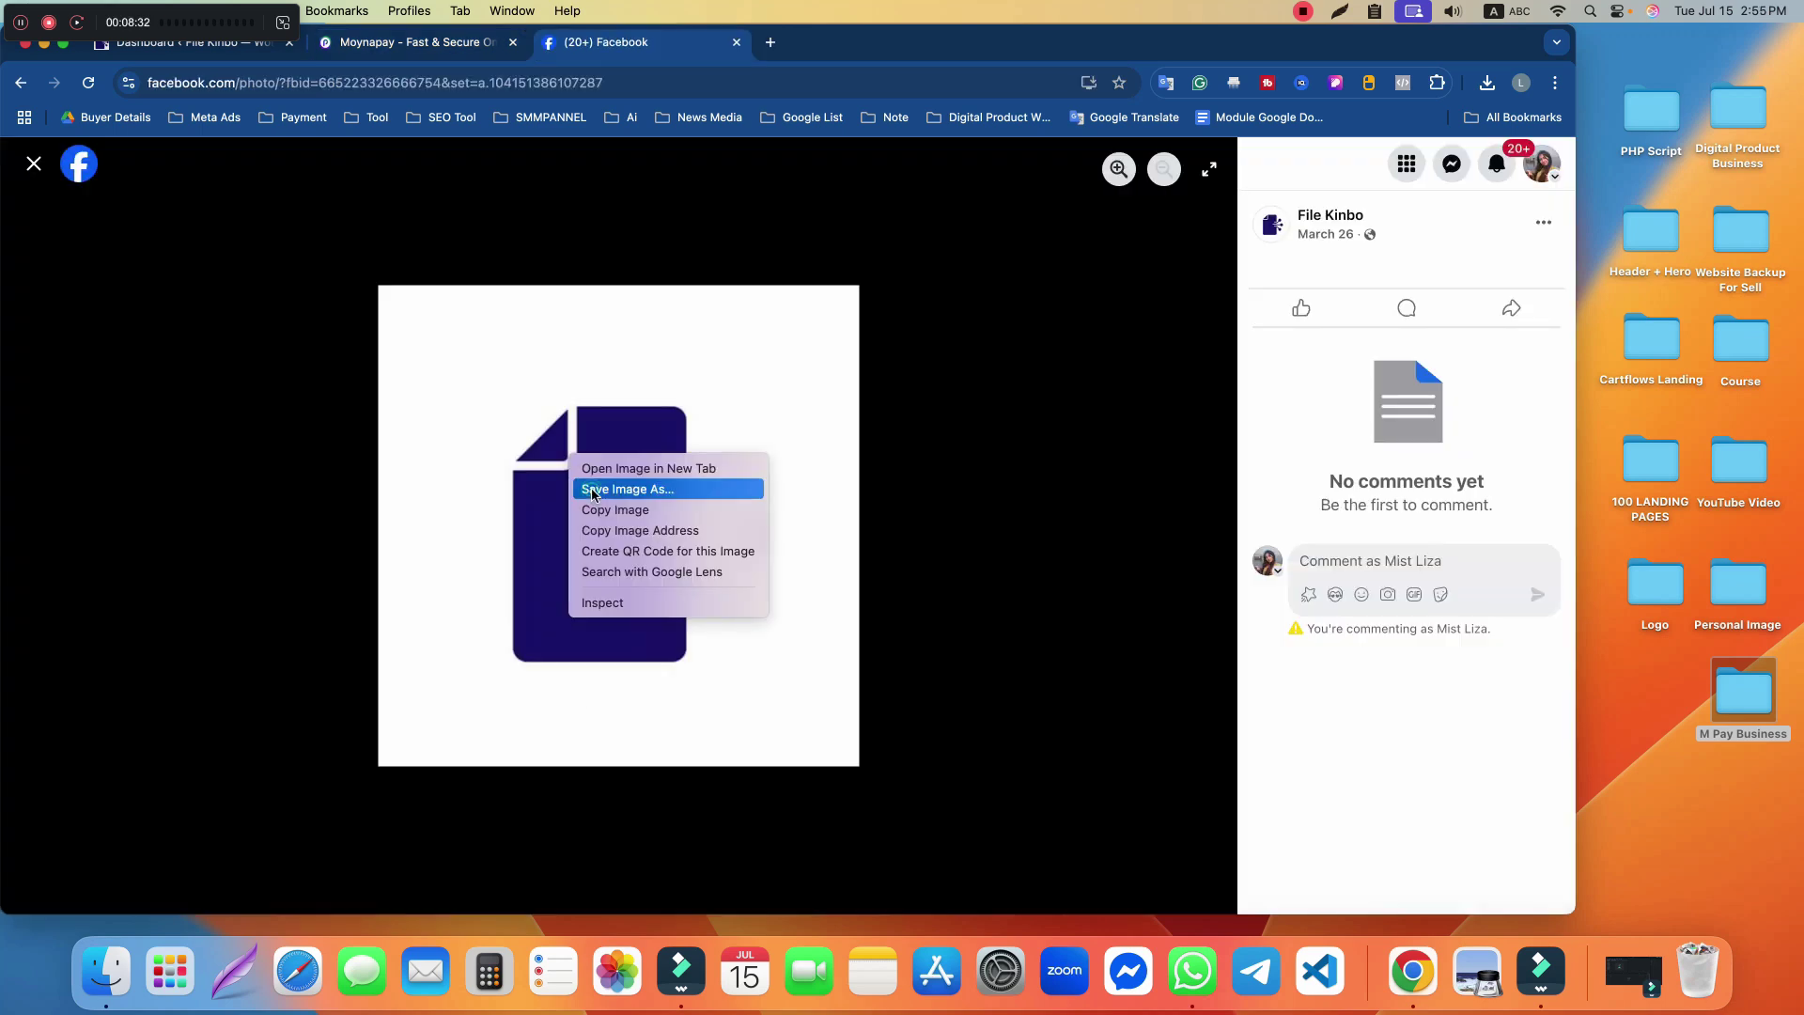
Step: Download the File Kinbo logo and upload it from Downloads as the brand image
left_click(620, 483)
left_click(1110, 650)
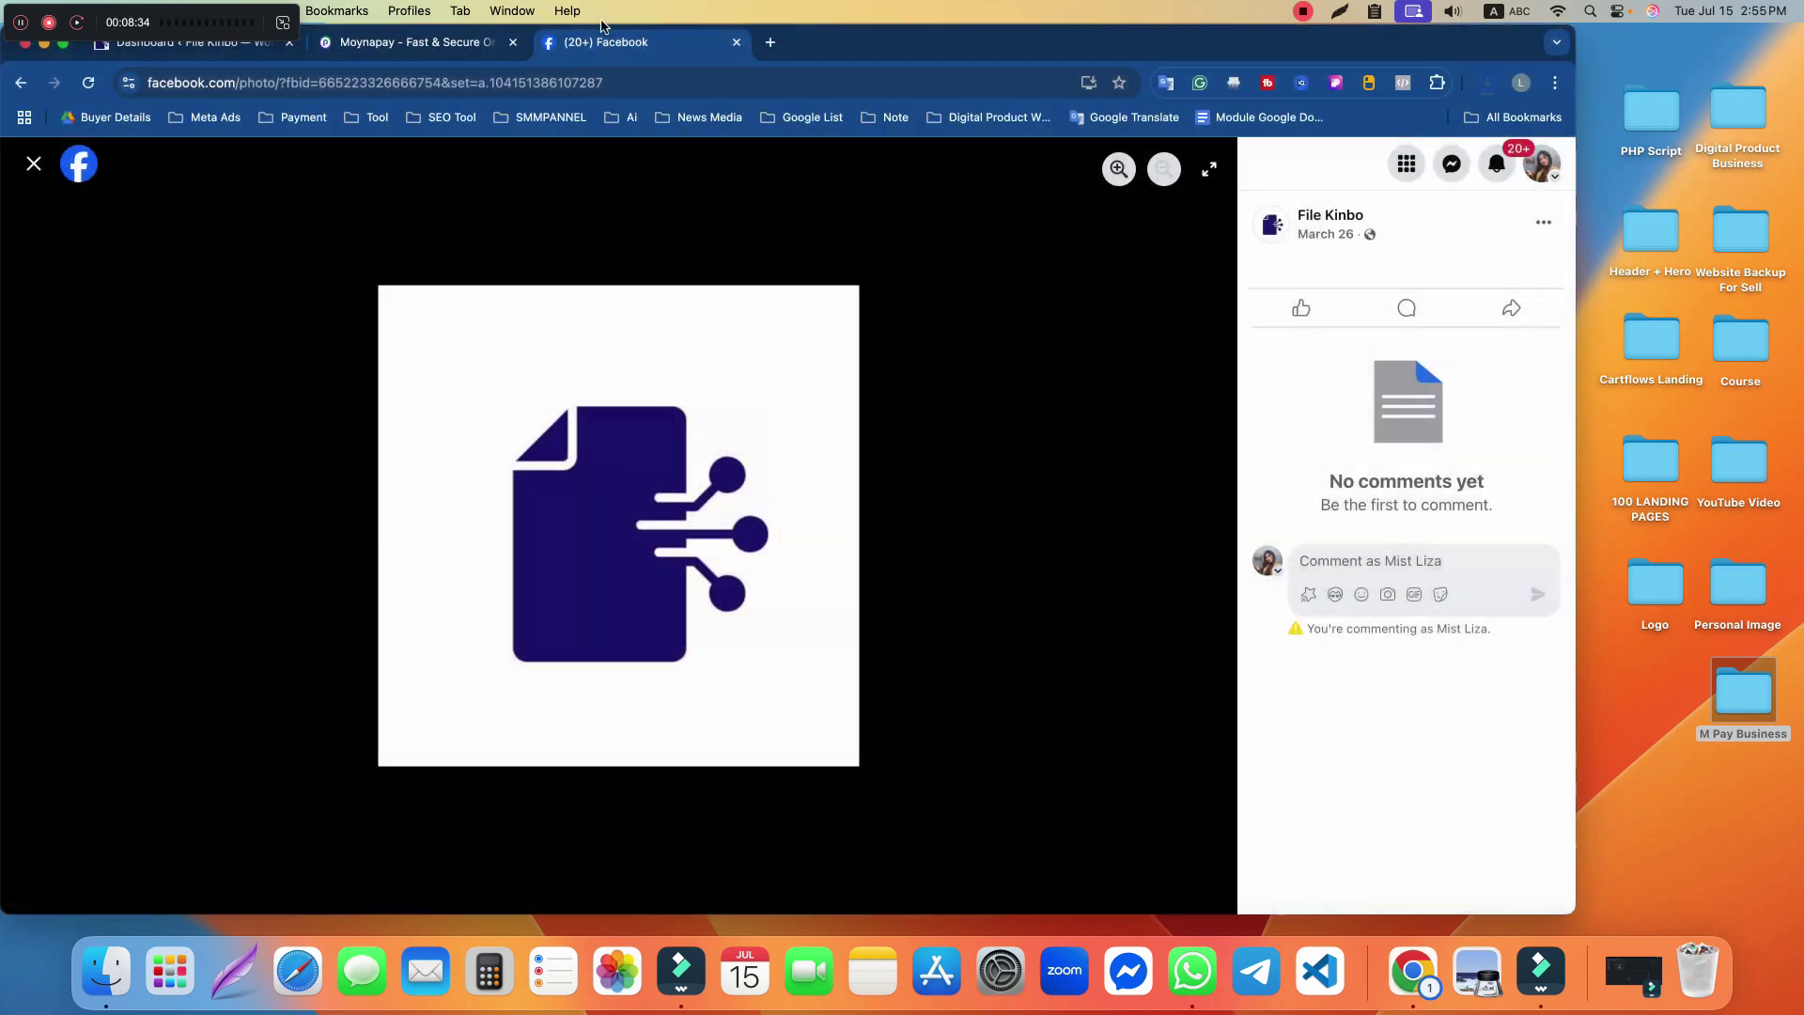
left_click(405, 42)
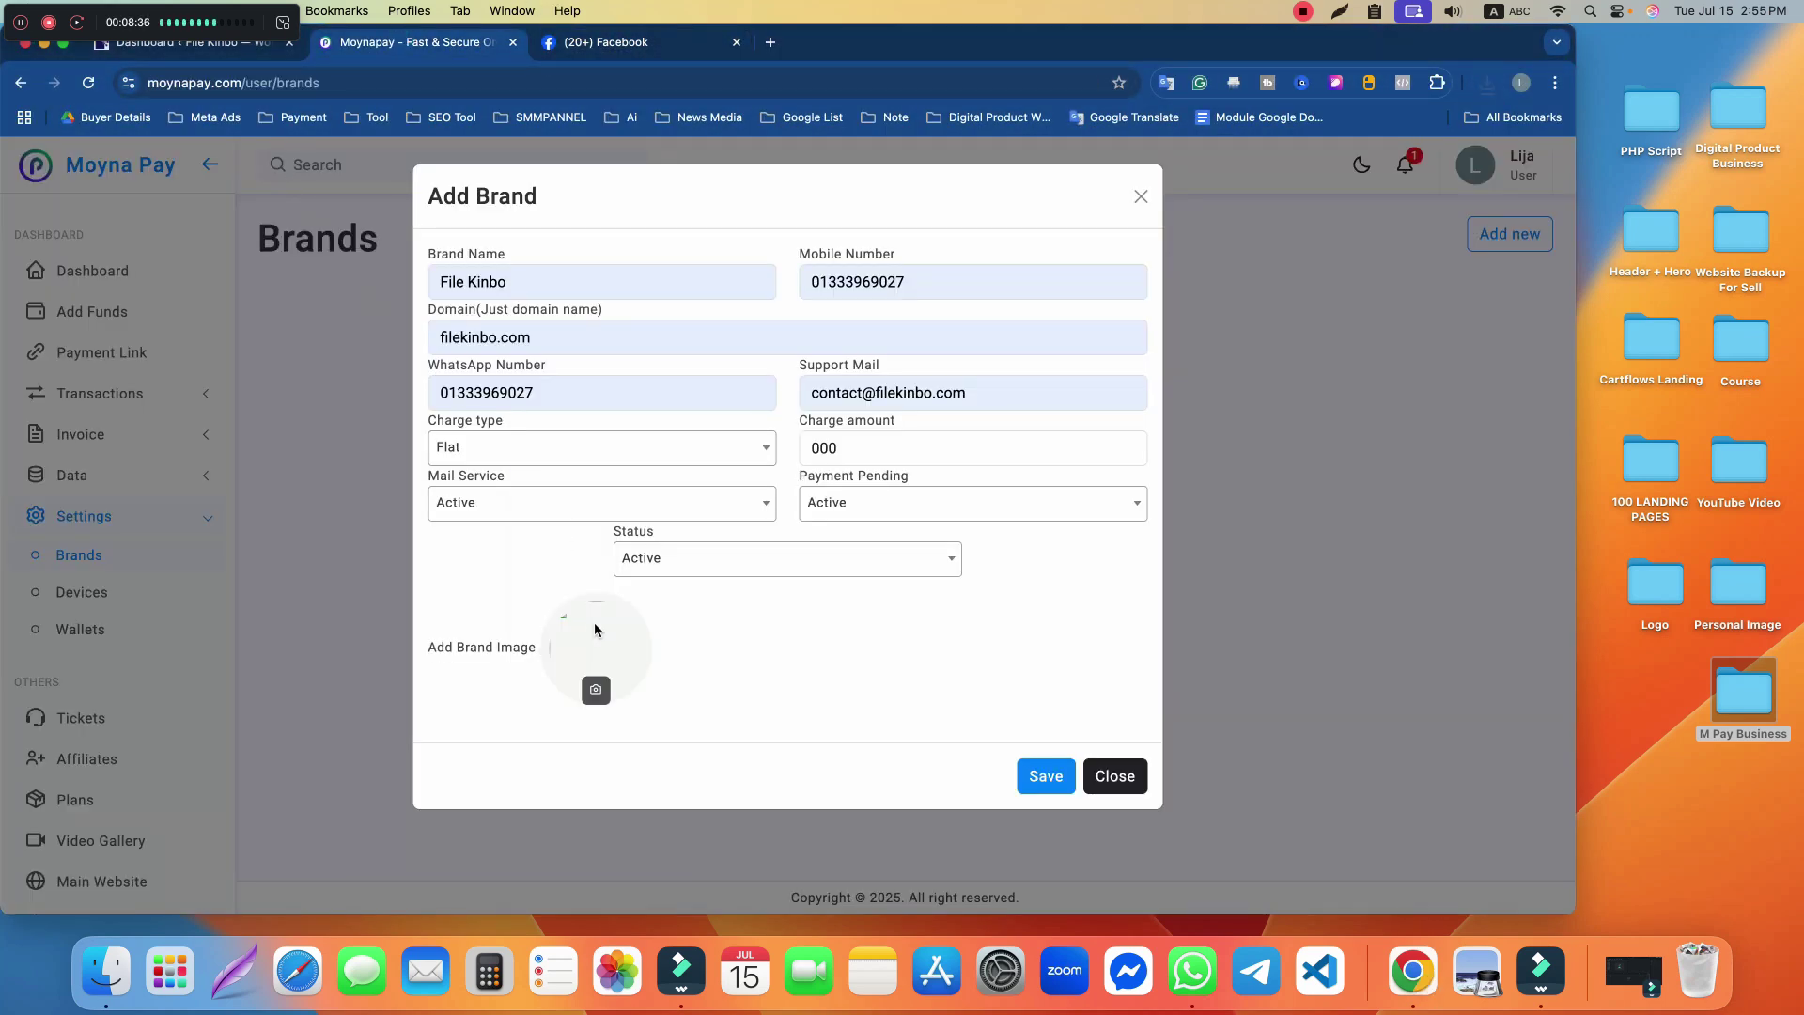
left_click(584, 713)
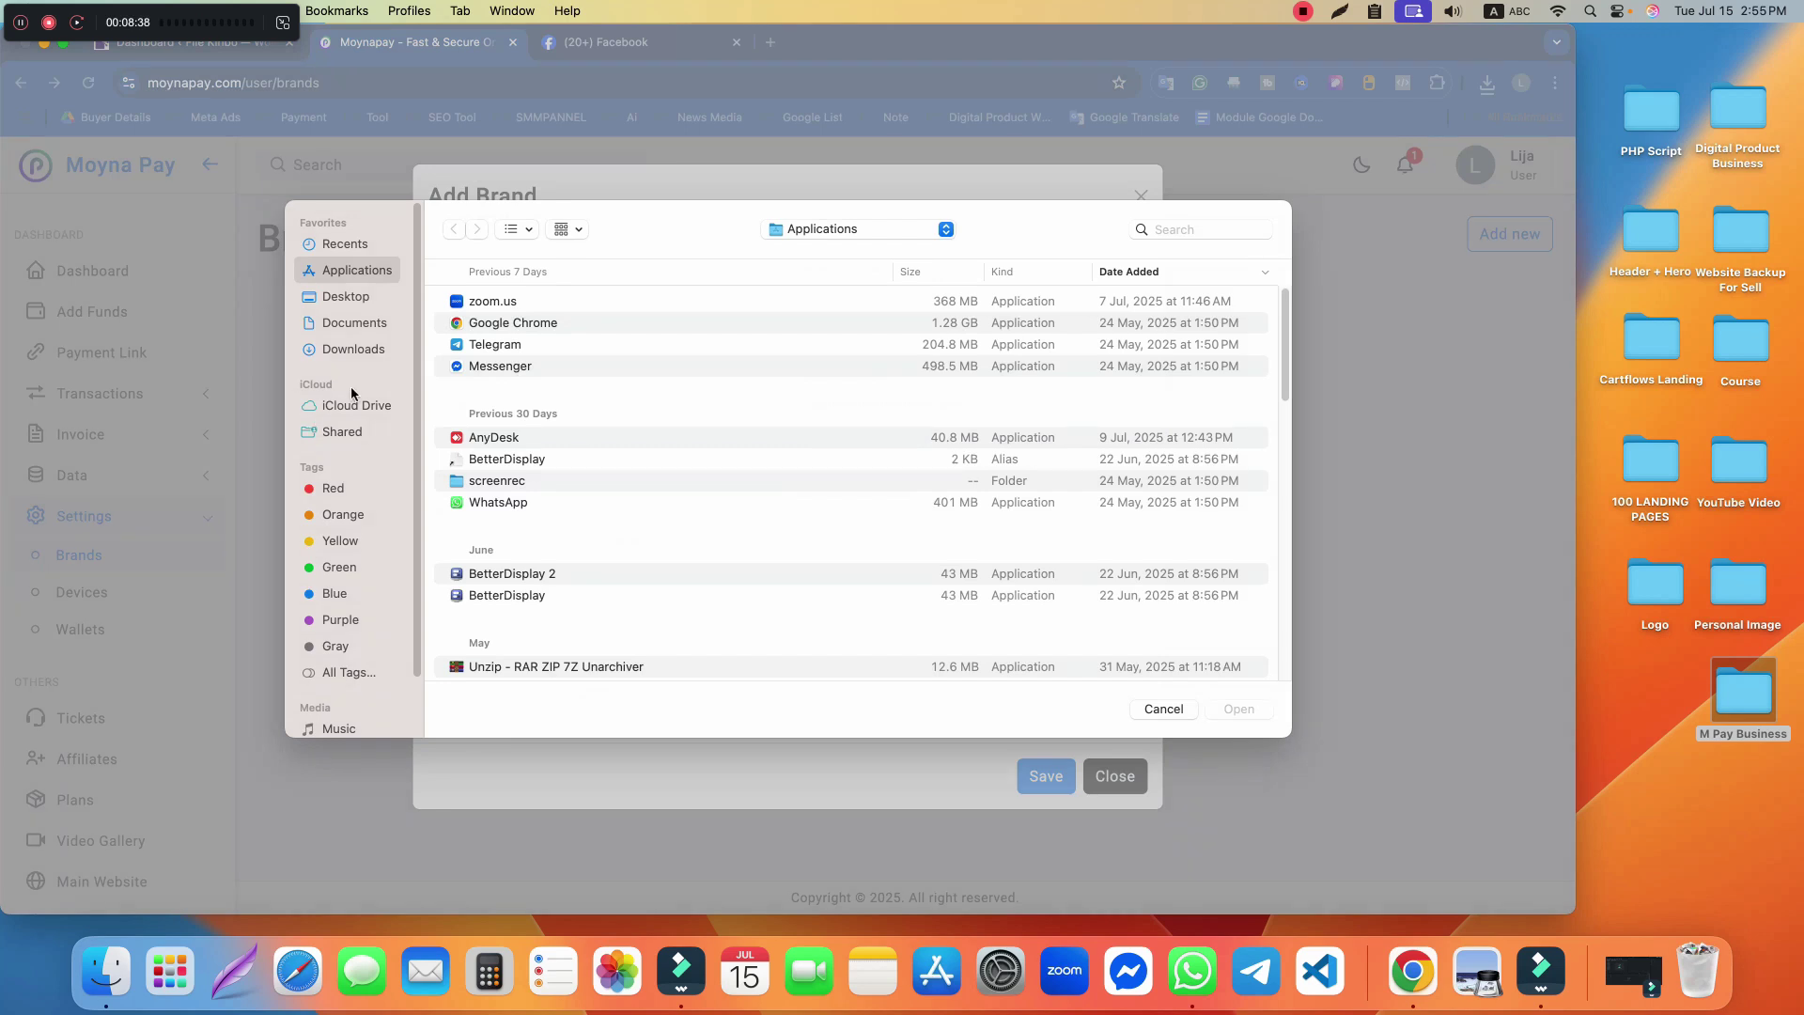
left_click(353, 350)
left_click(499, 300)
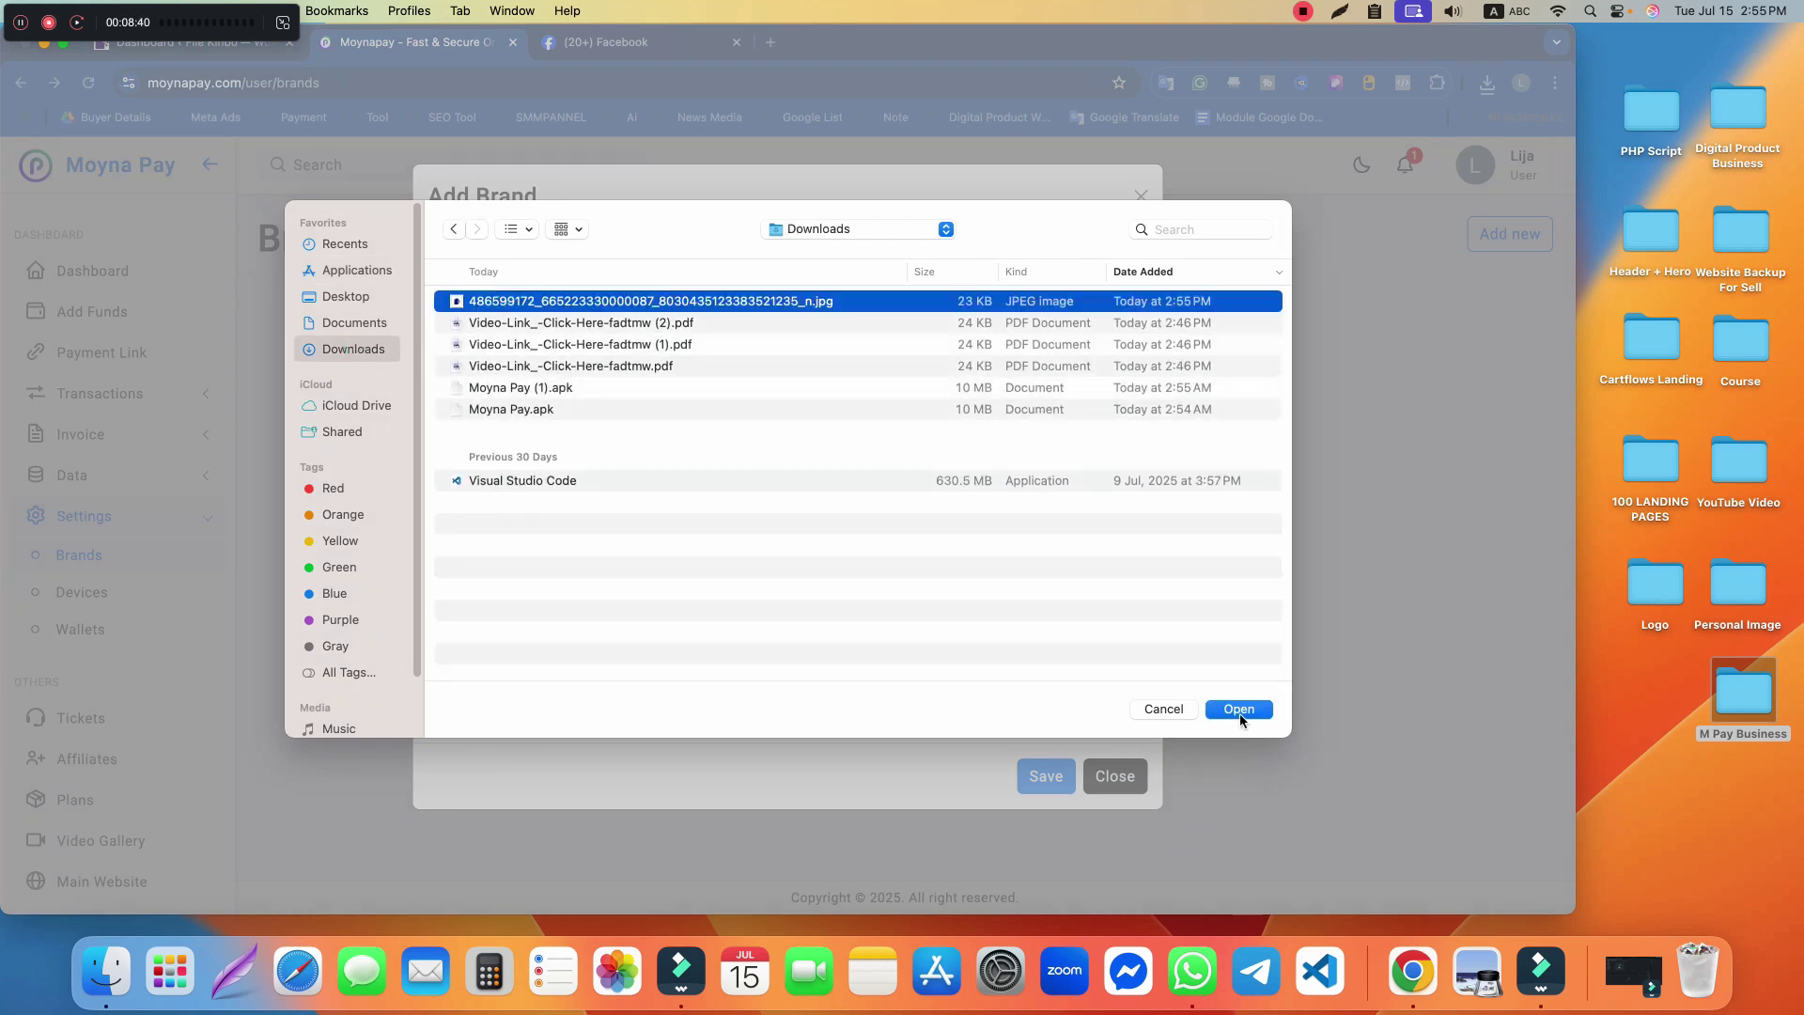
left_click(1238, 710)
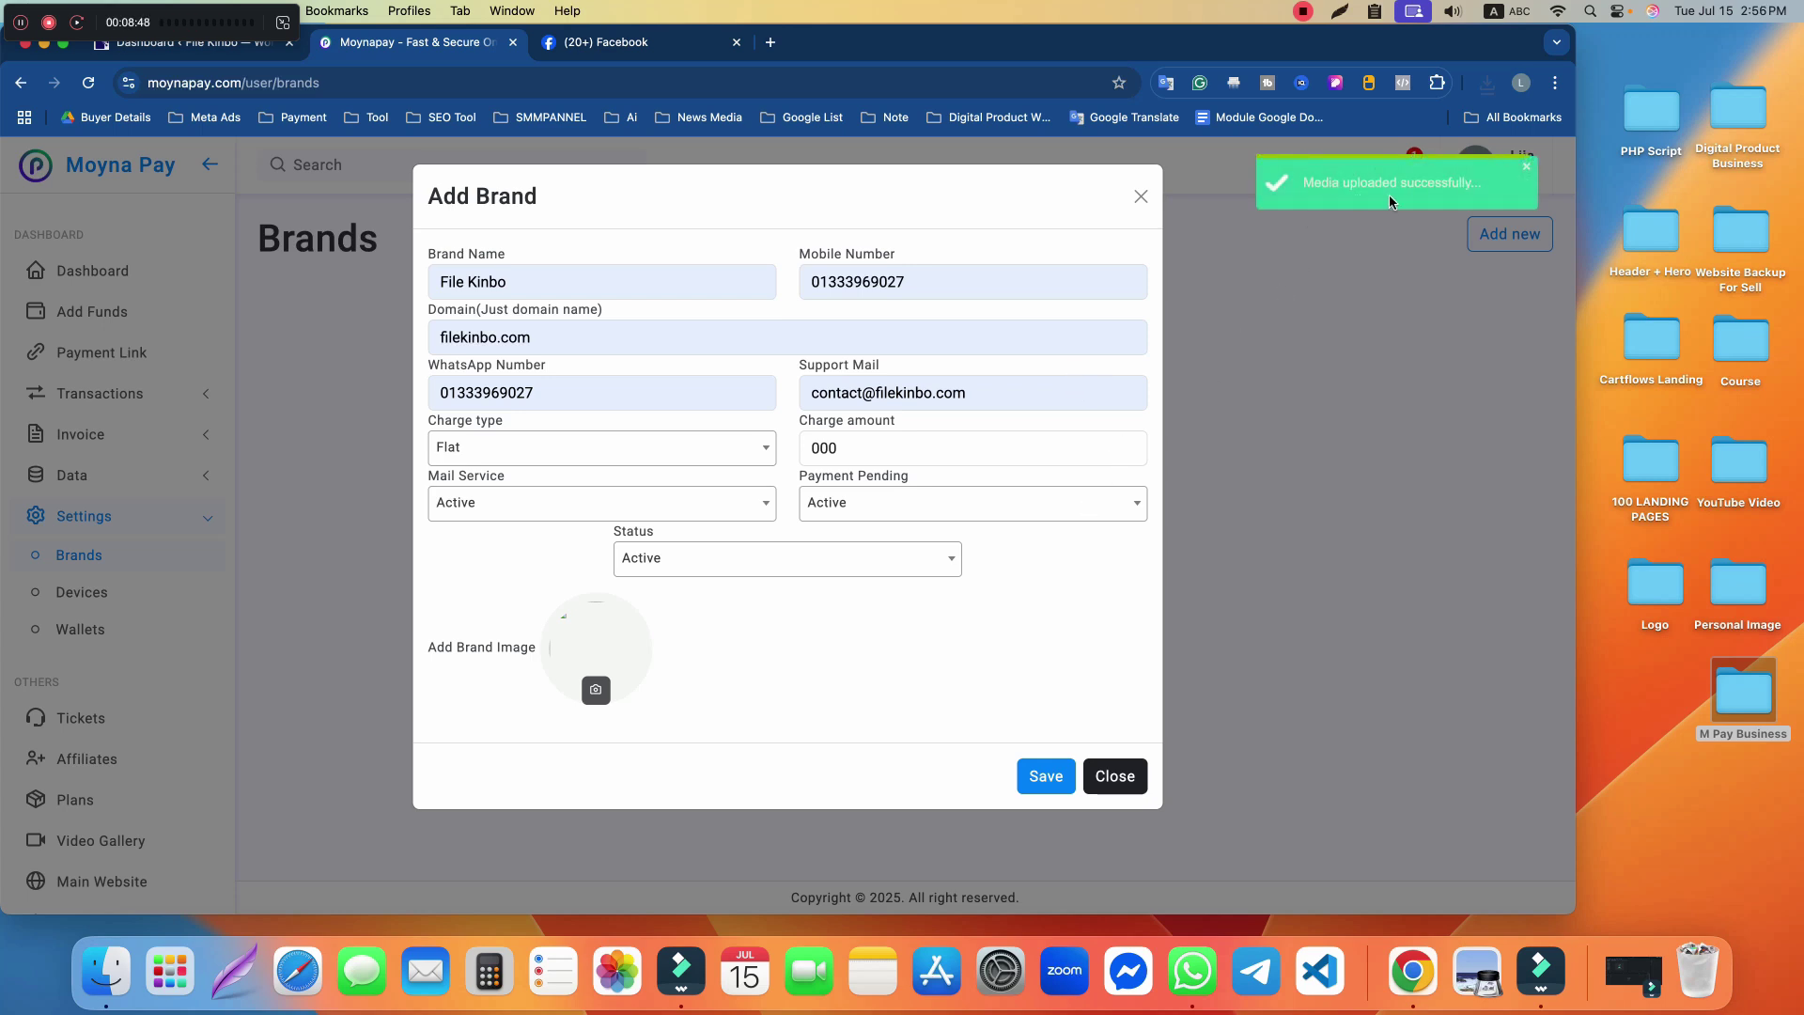
Step: Save the File Kinbo brand and check it in the brands list
left_click(1048, 785)
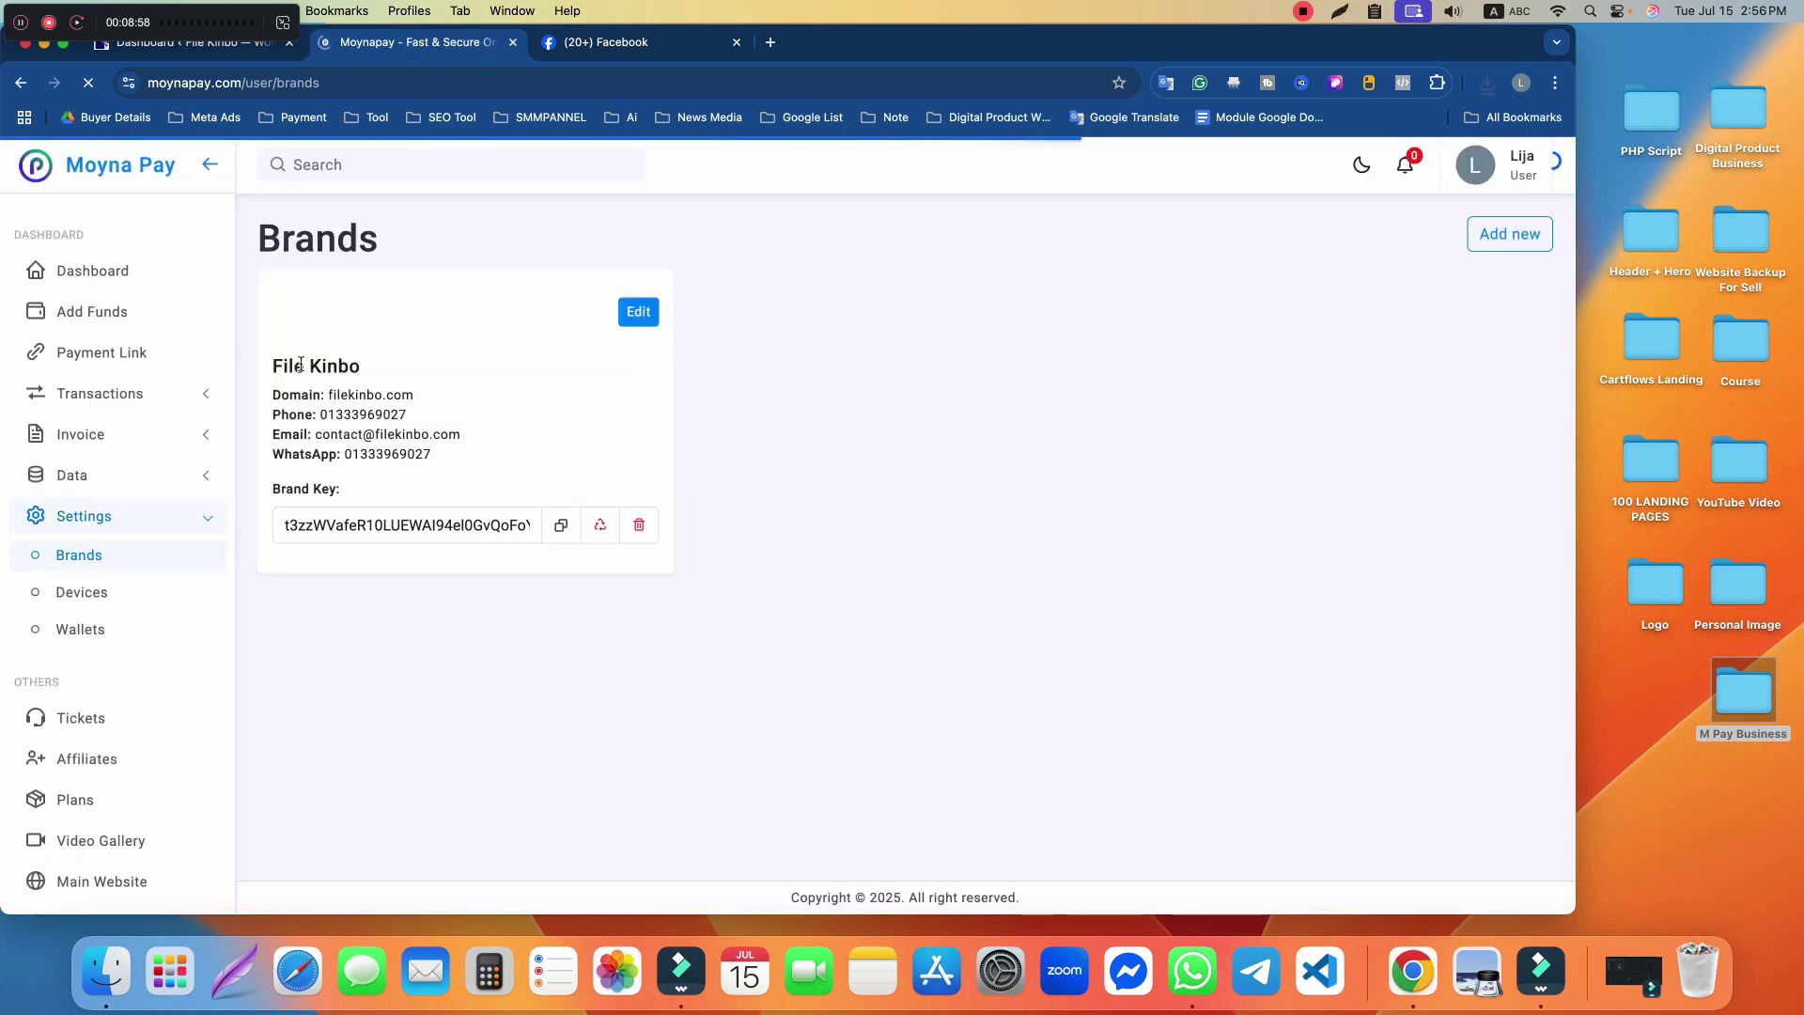
left_click_drag(274, 368, 370, 374)
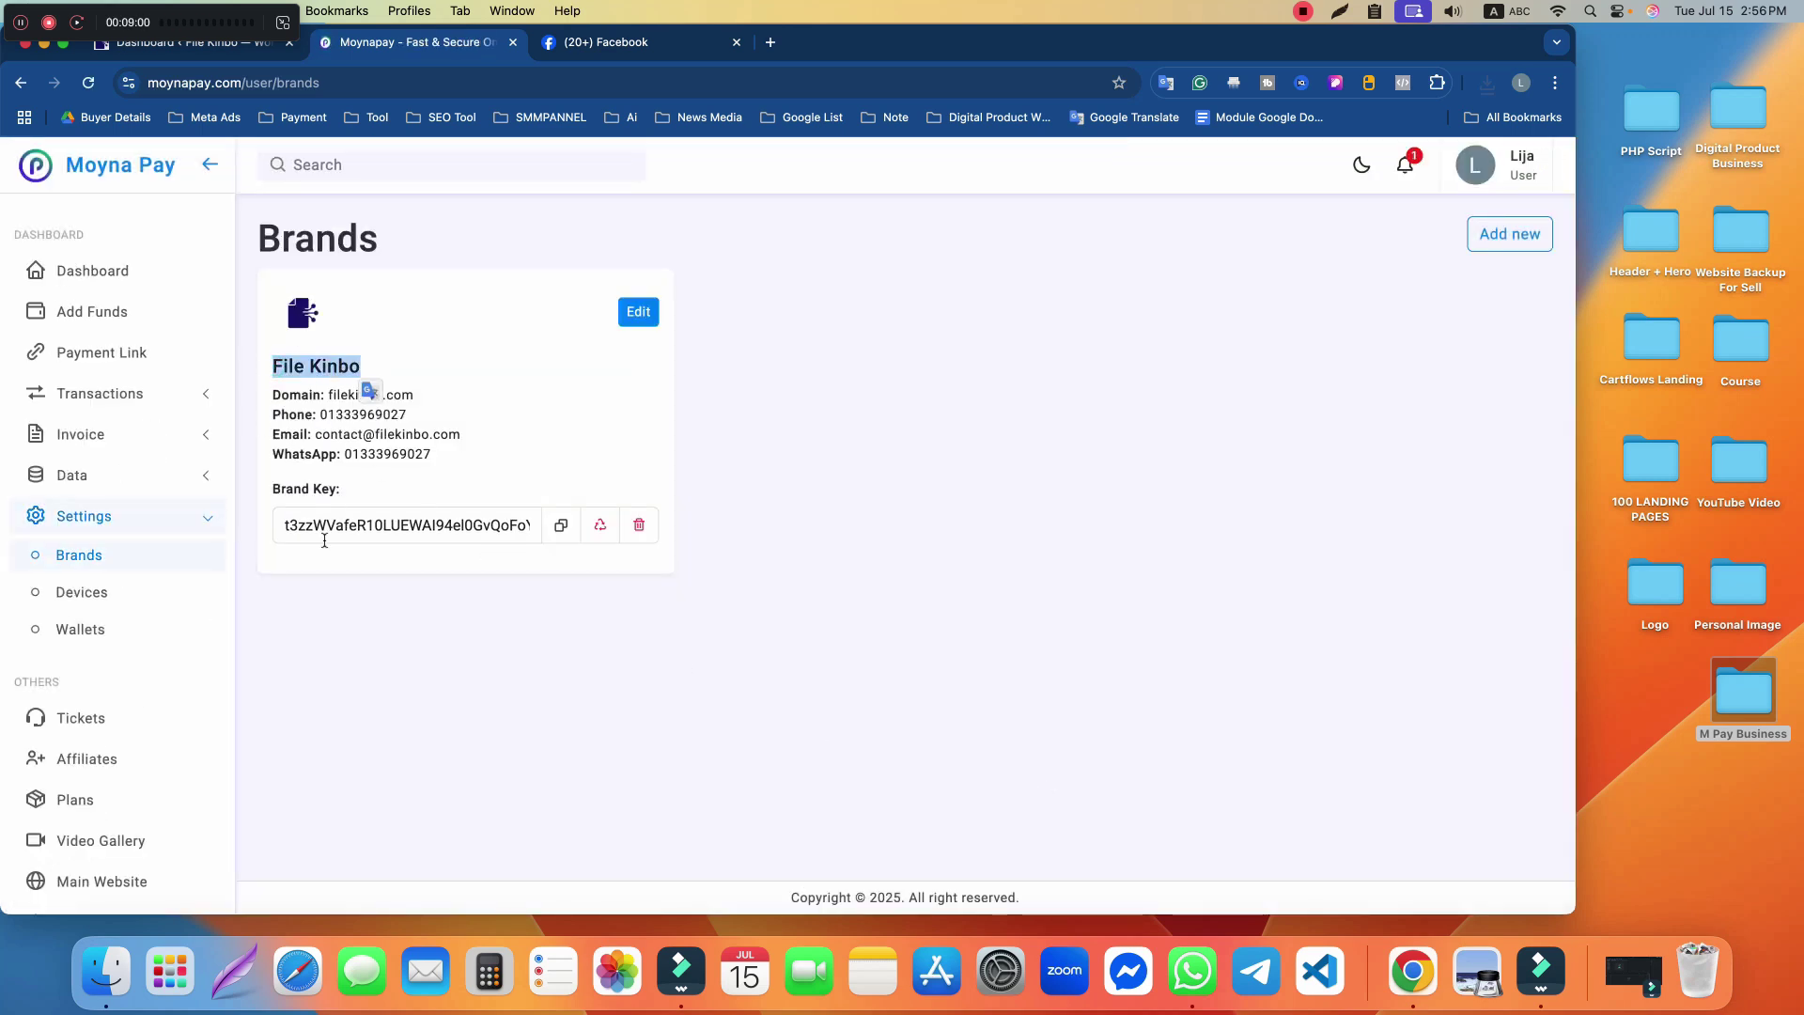
left_click(419, 893)
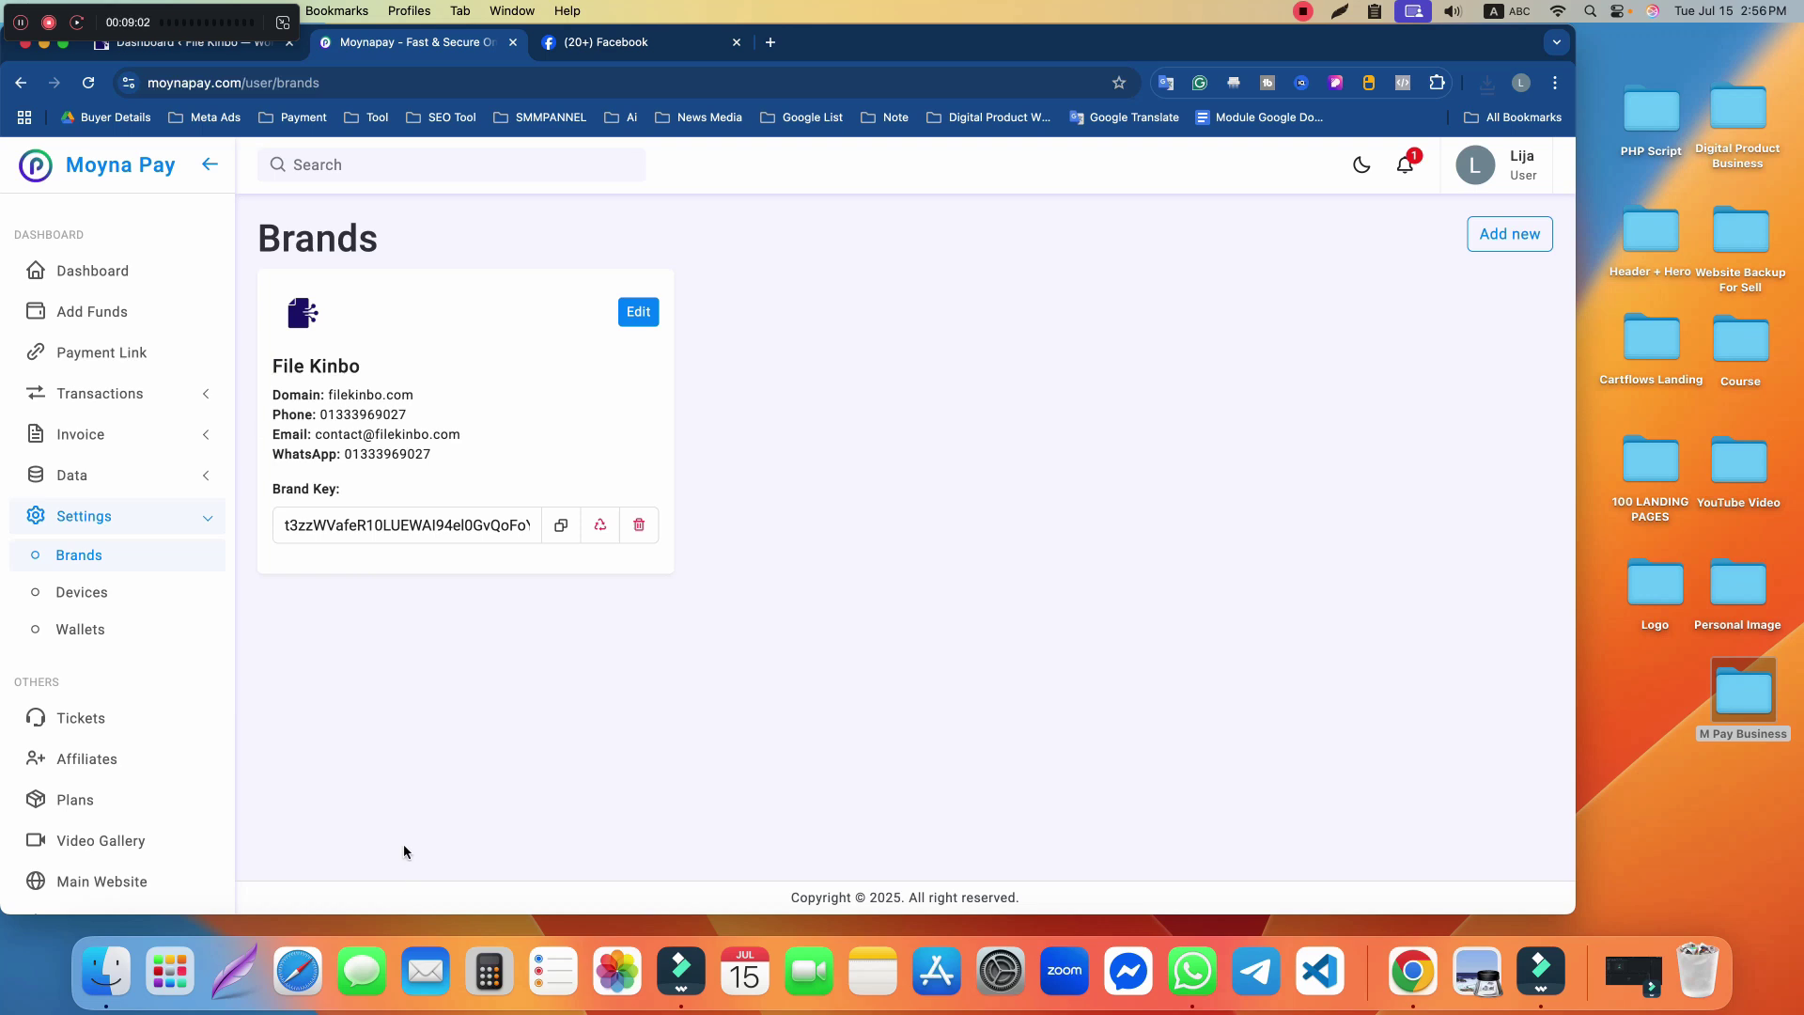
left_click_drag(116, 15, 1172, 367)
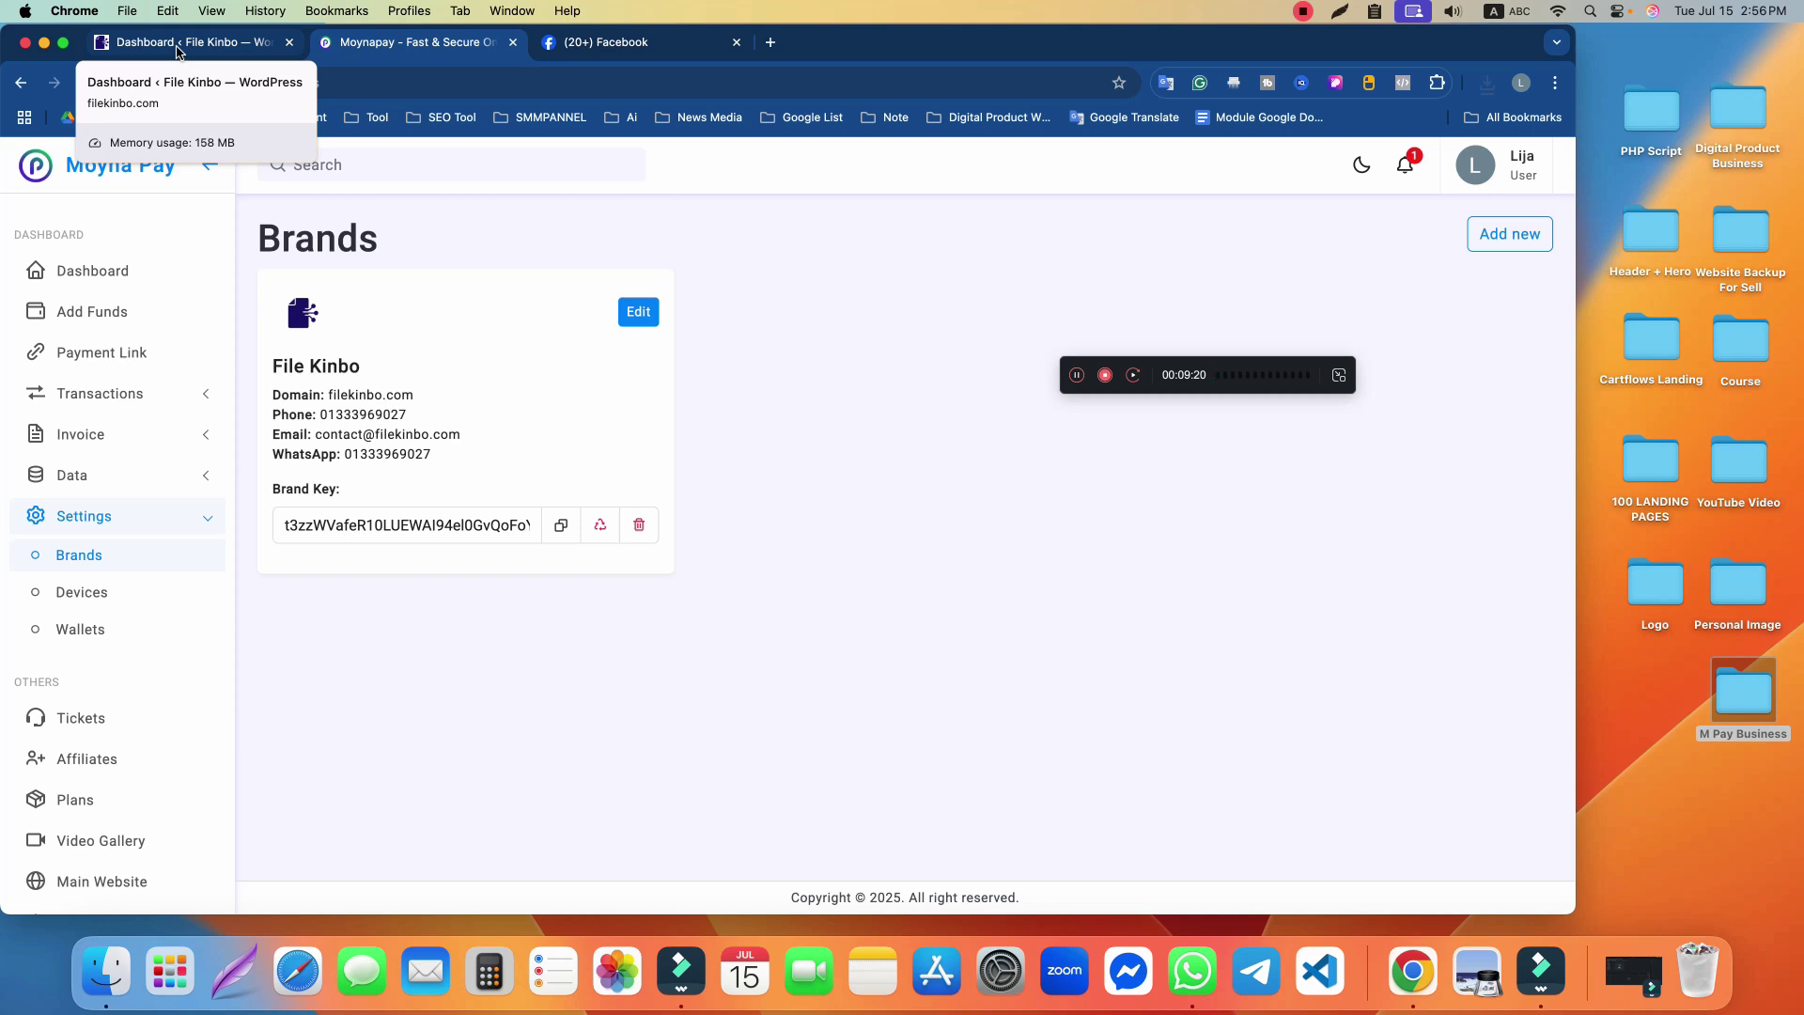
left_click(178, 43)
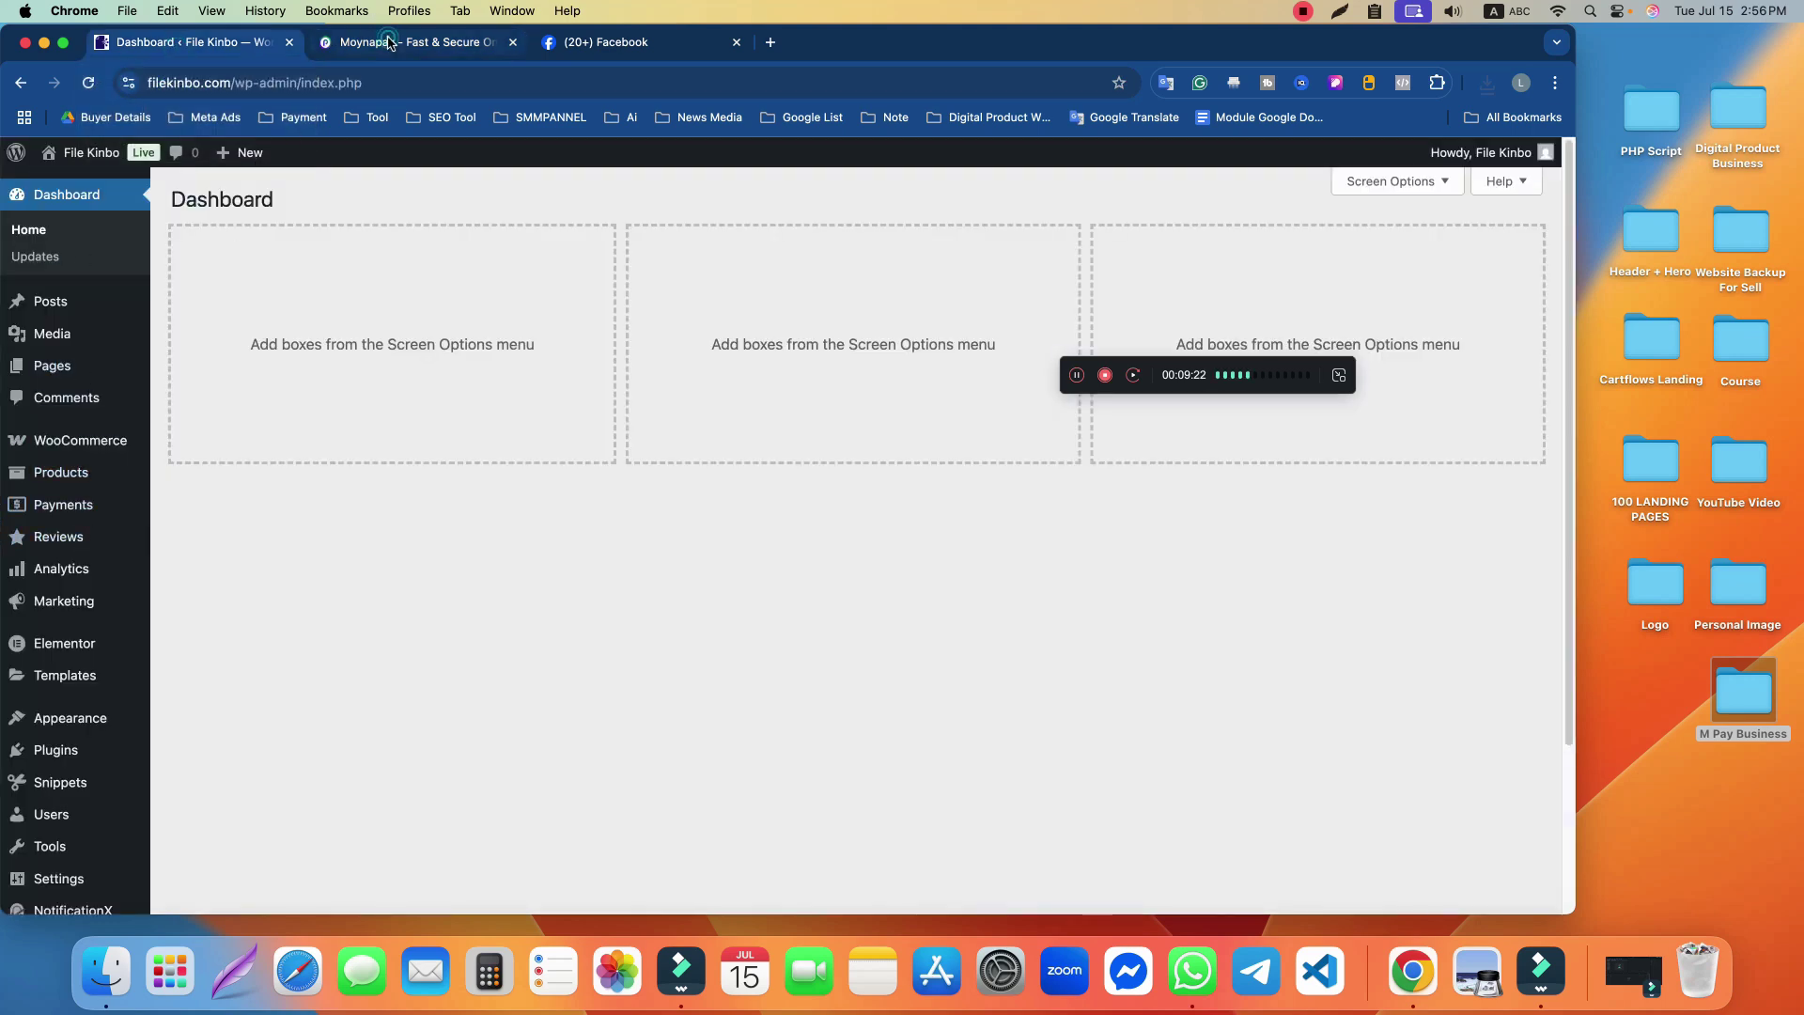
left_click(389, 43)
left_click(158, 52)
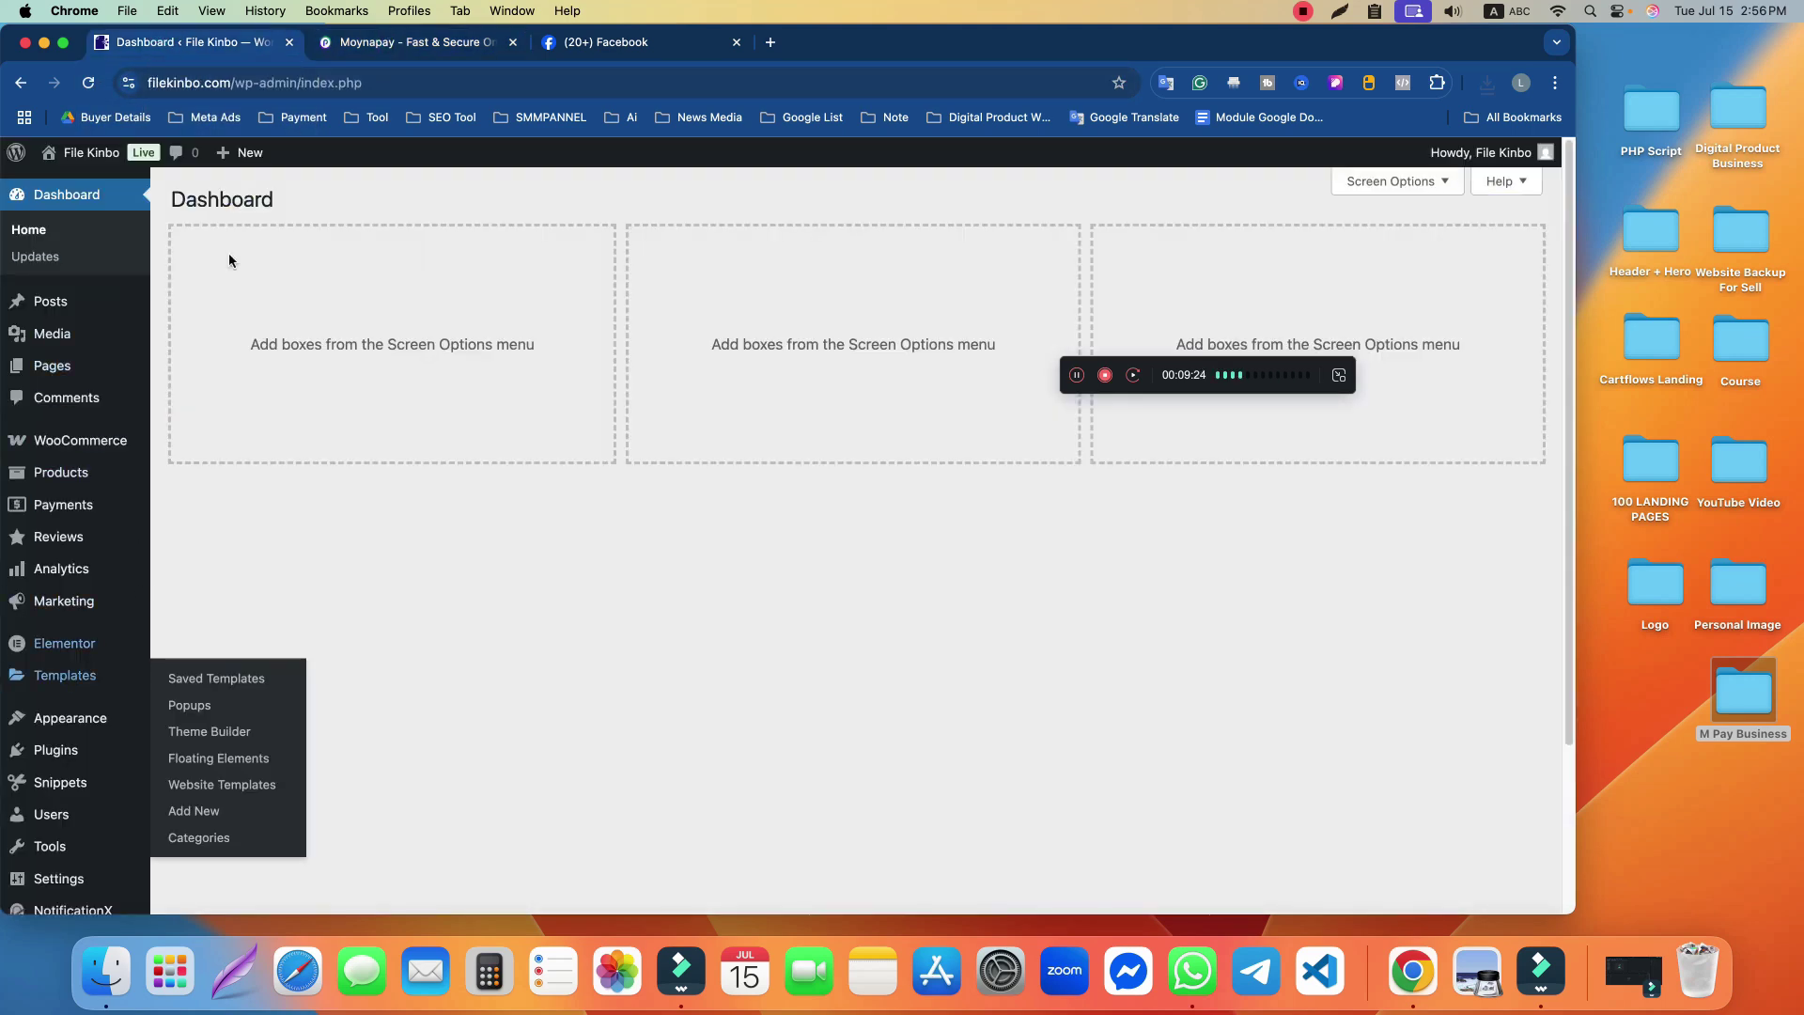
left_click(360, 41)
scroll(89, 891, "down", 2)
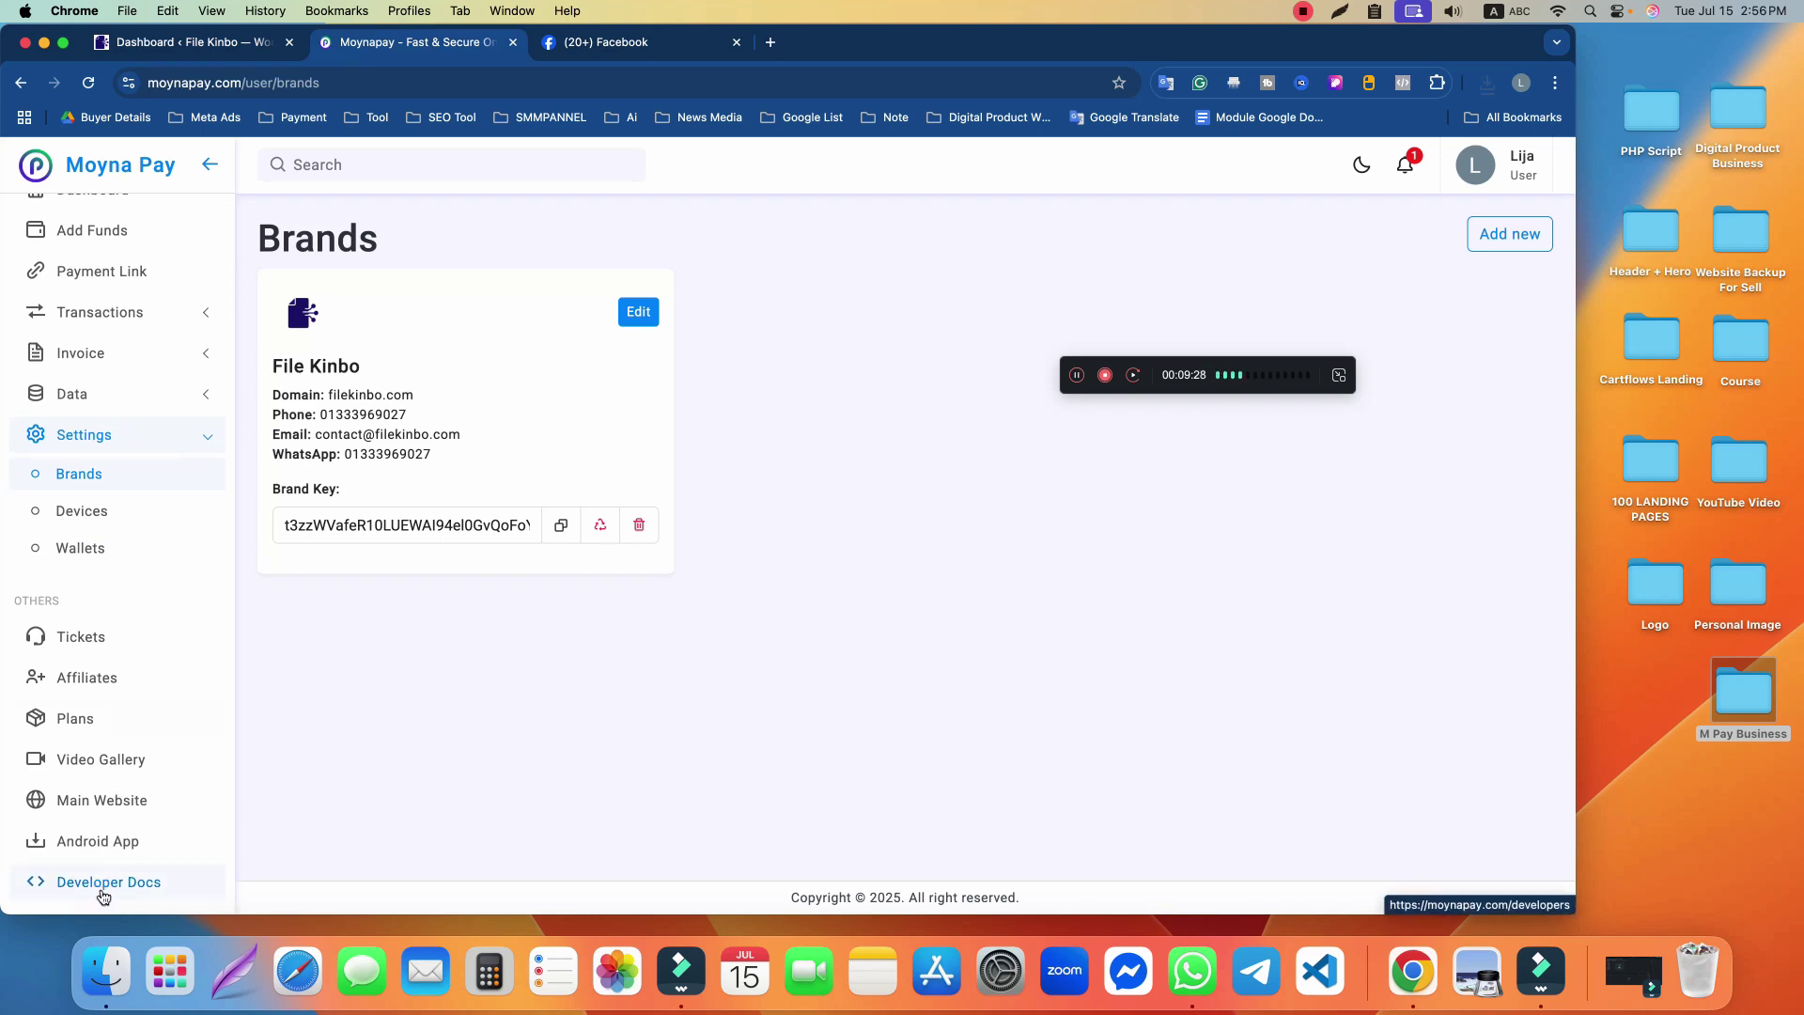
Step: Open the Moyna Pay developer documentation
left_click(98, 889)
scroll(619, 513, "down", 5)
scroll(735, 481, "up", 1)
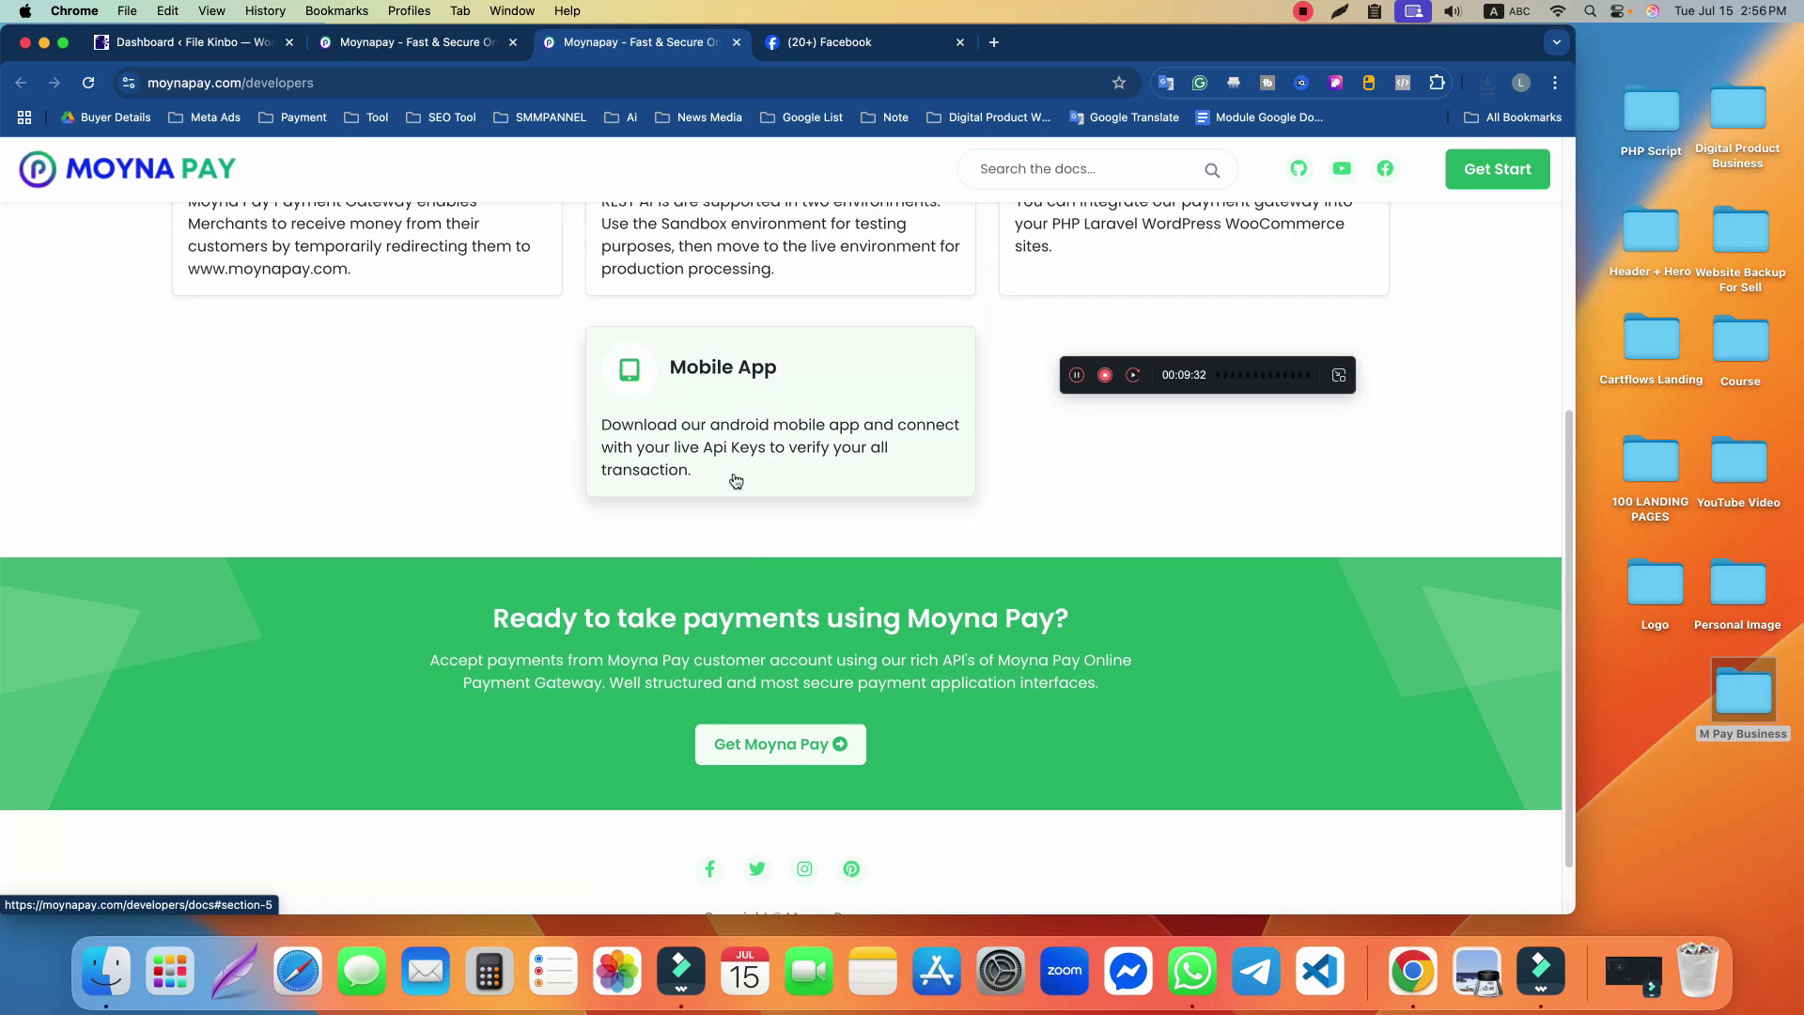
left_click(677, 492)
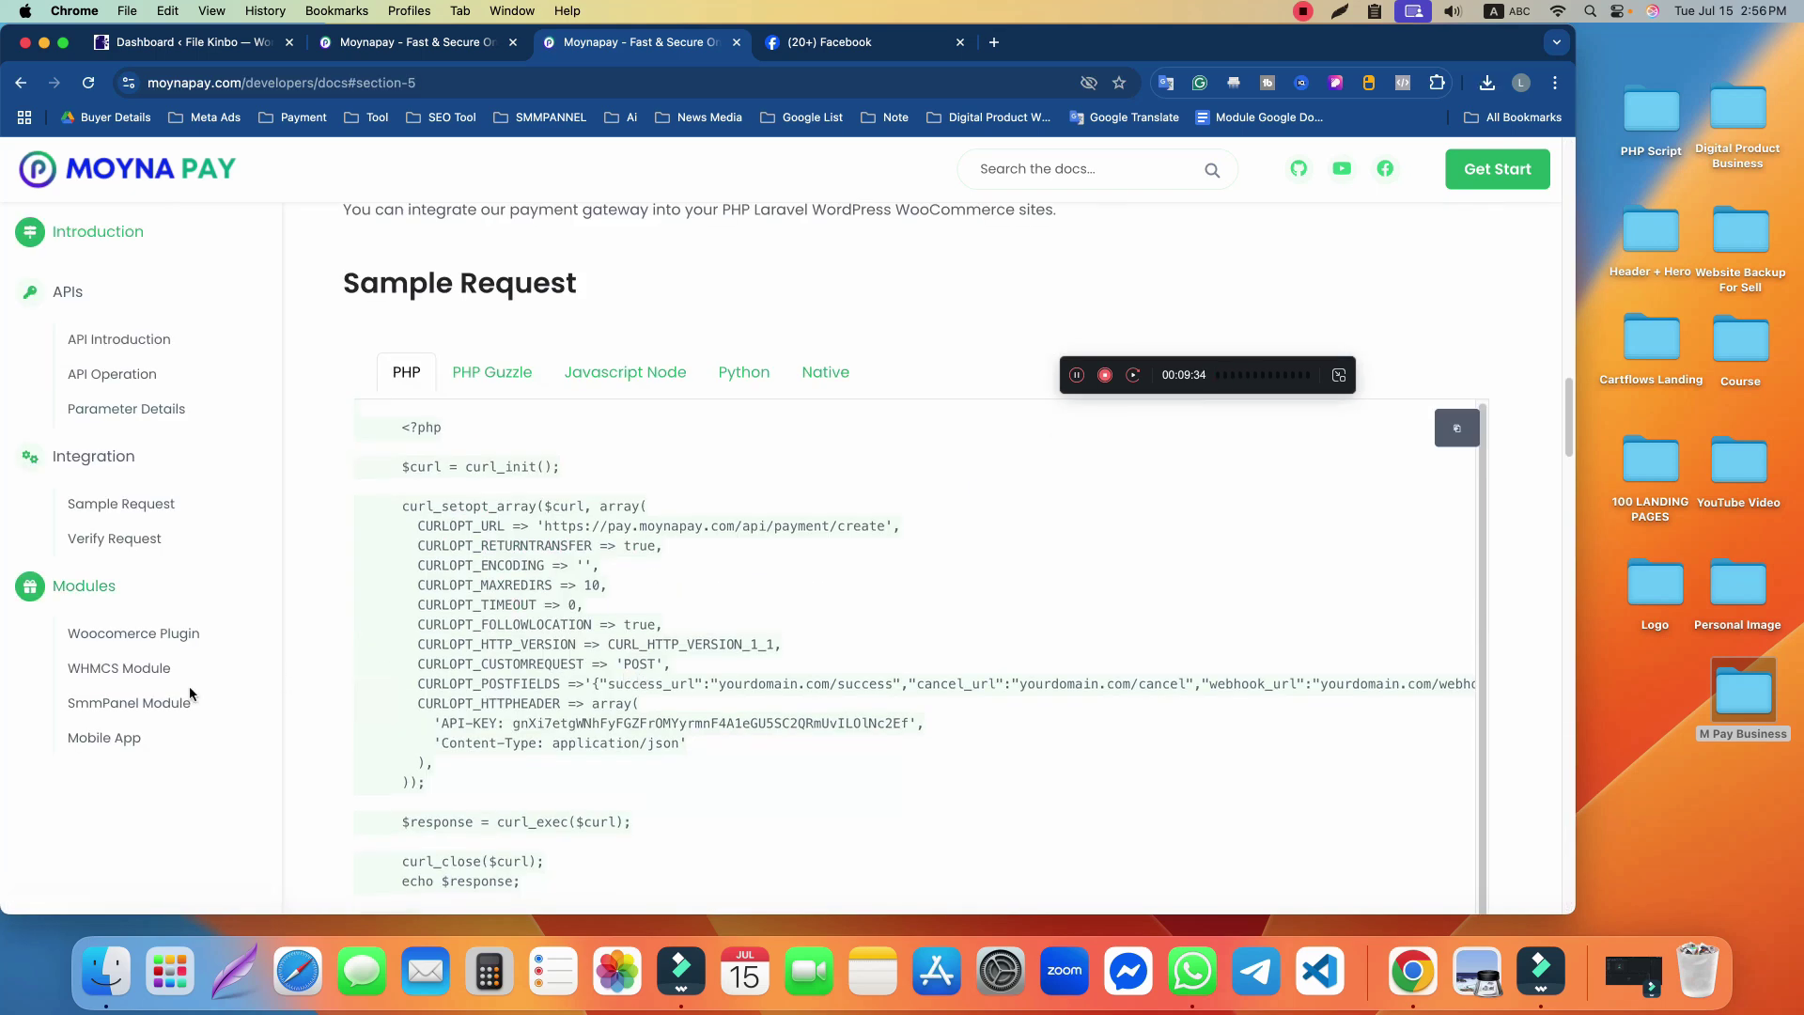
scroll(191, 695, "down", 1)
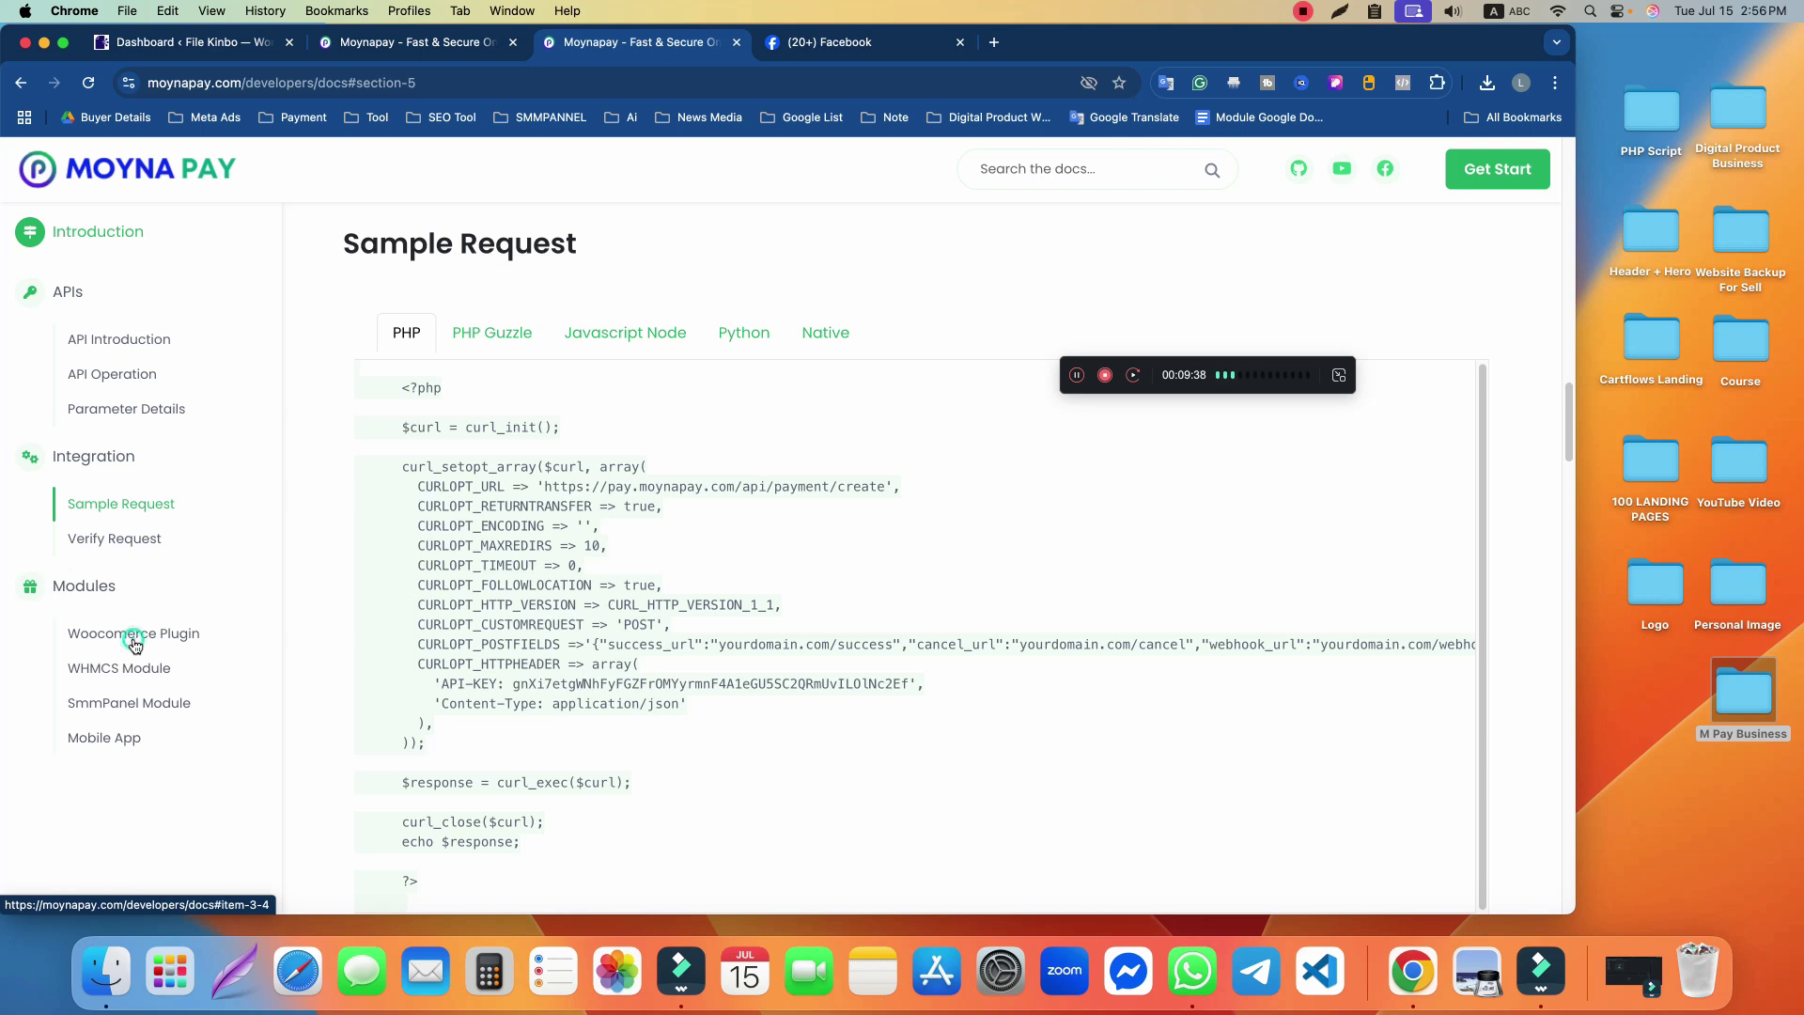
Step: Download MoynaPay-Plugin.zip from the Woocomerce Plugin section and return to the WordPress dashboard
left_click(133, 640)
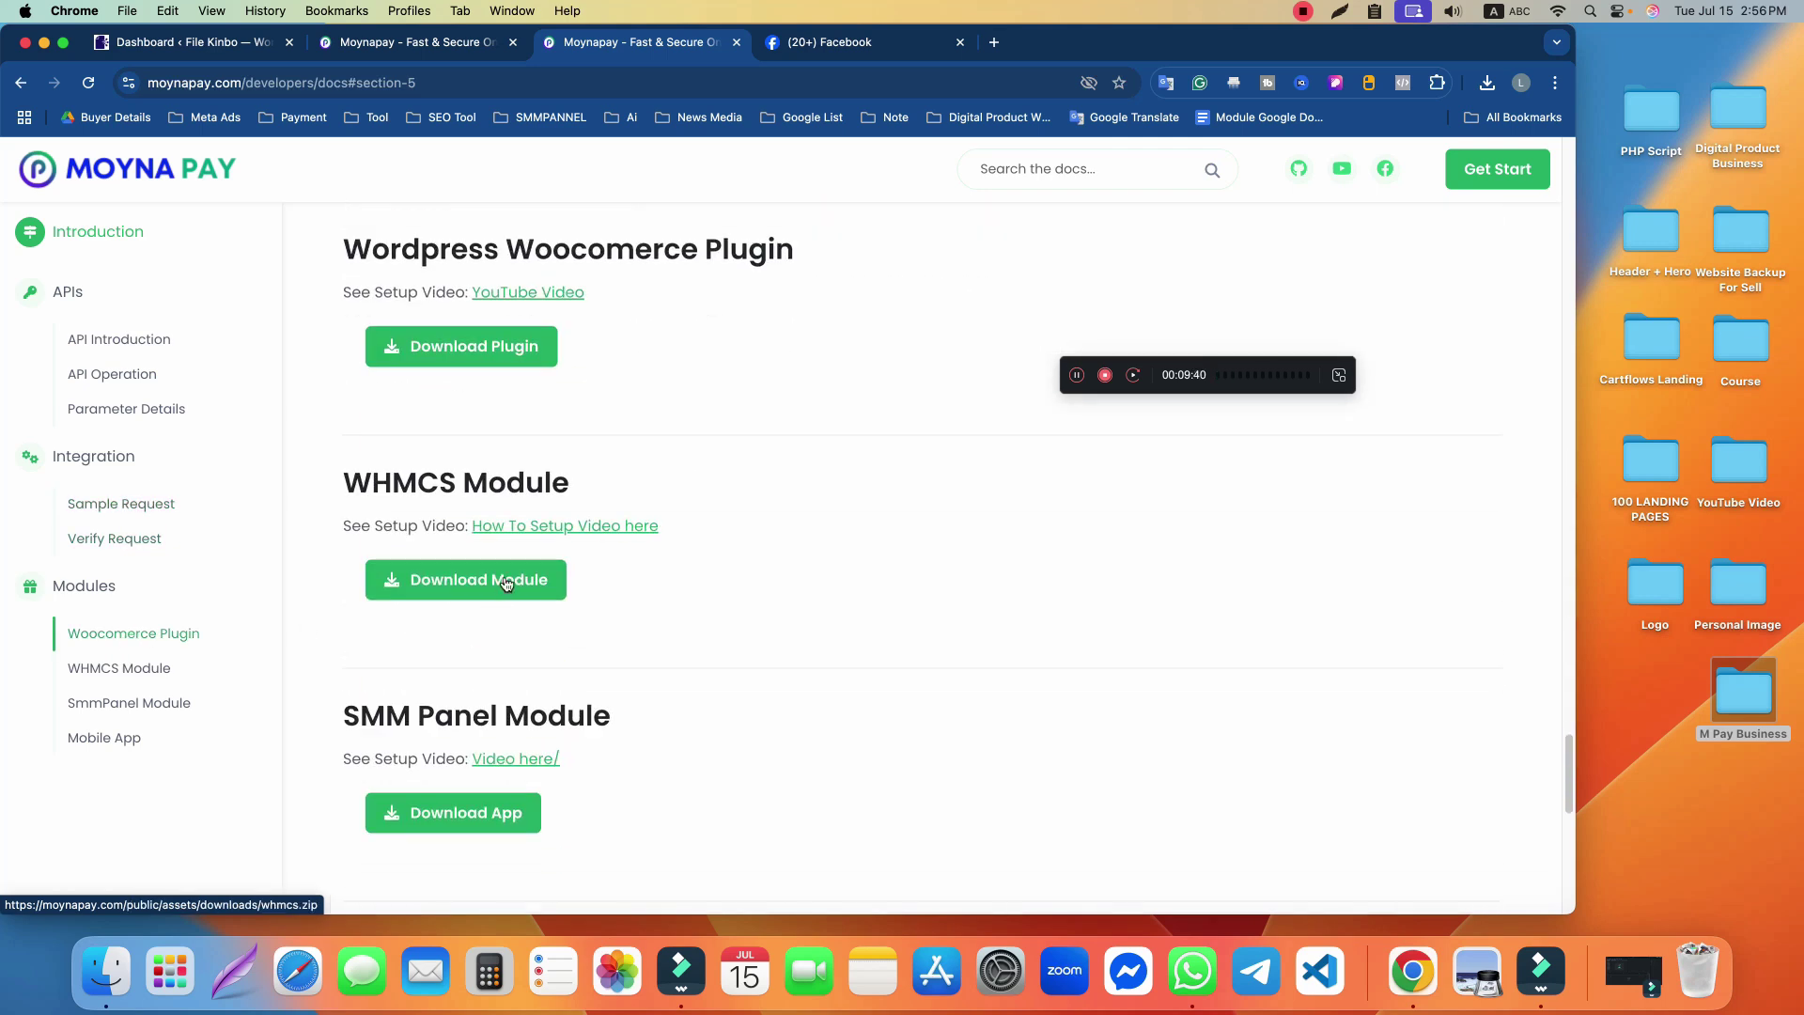
scroll(498, 370, "up", 3)
left_click_drag(839, 495, 286, 517)
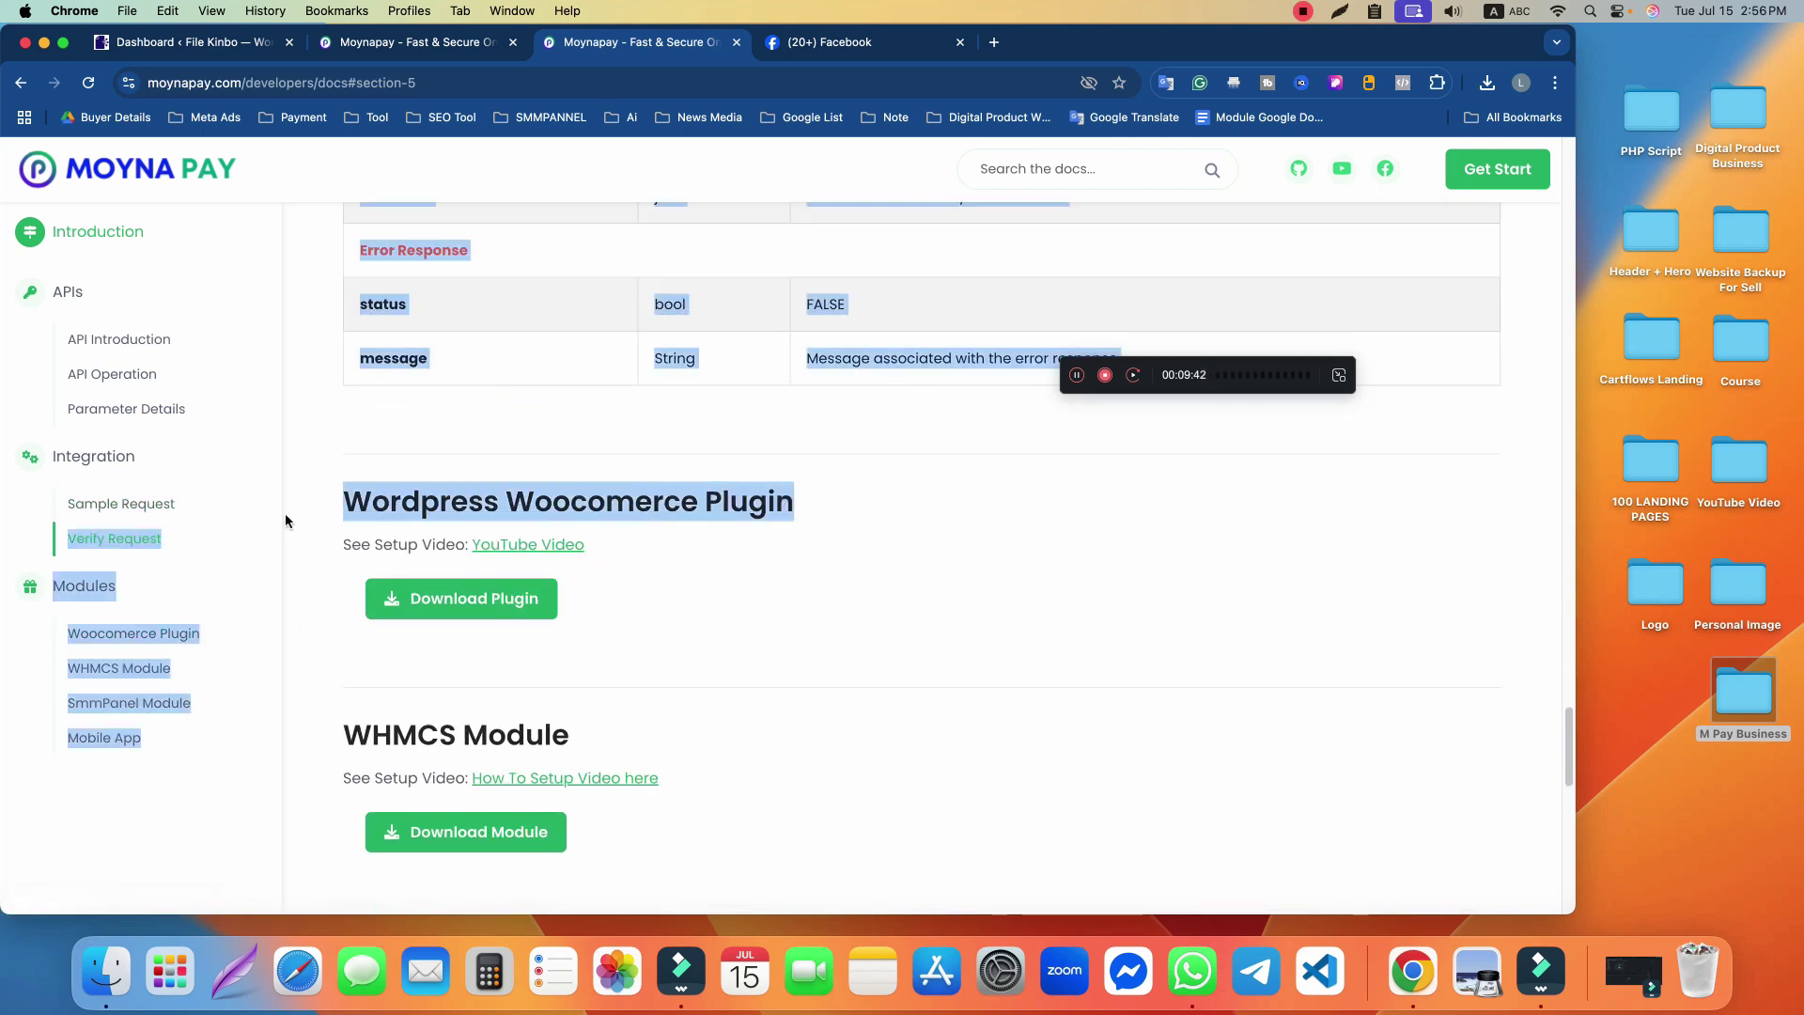
left_click(487, 615)
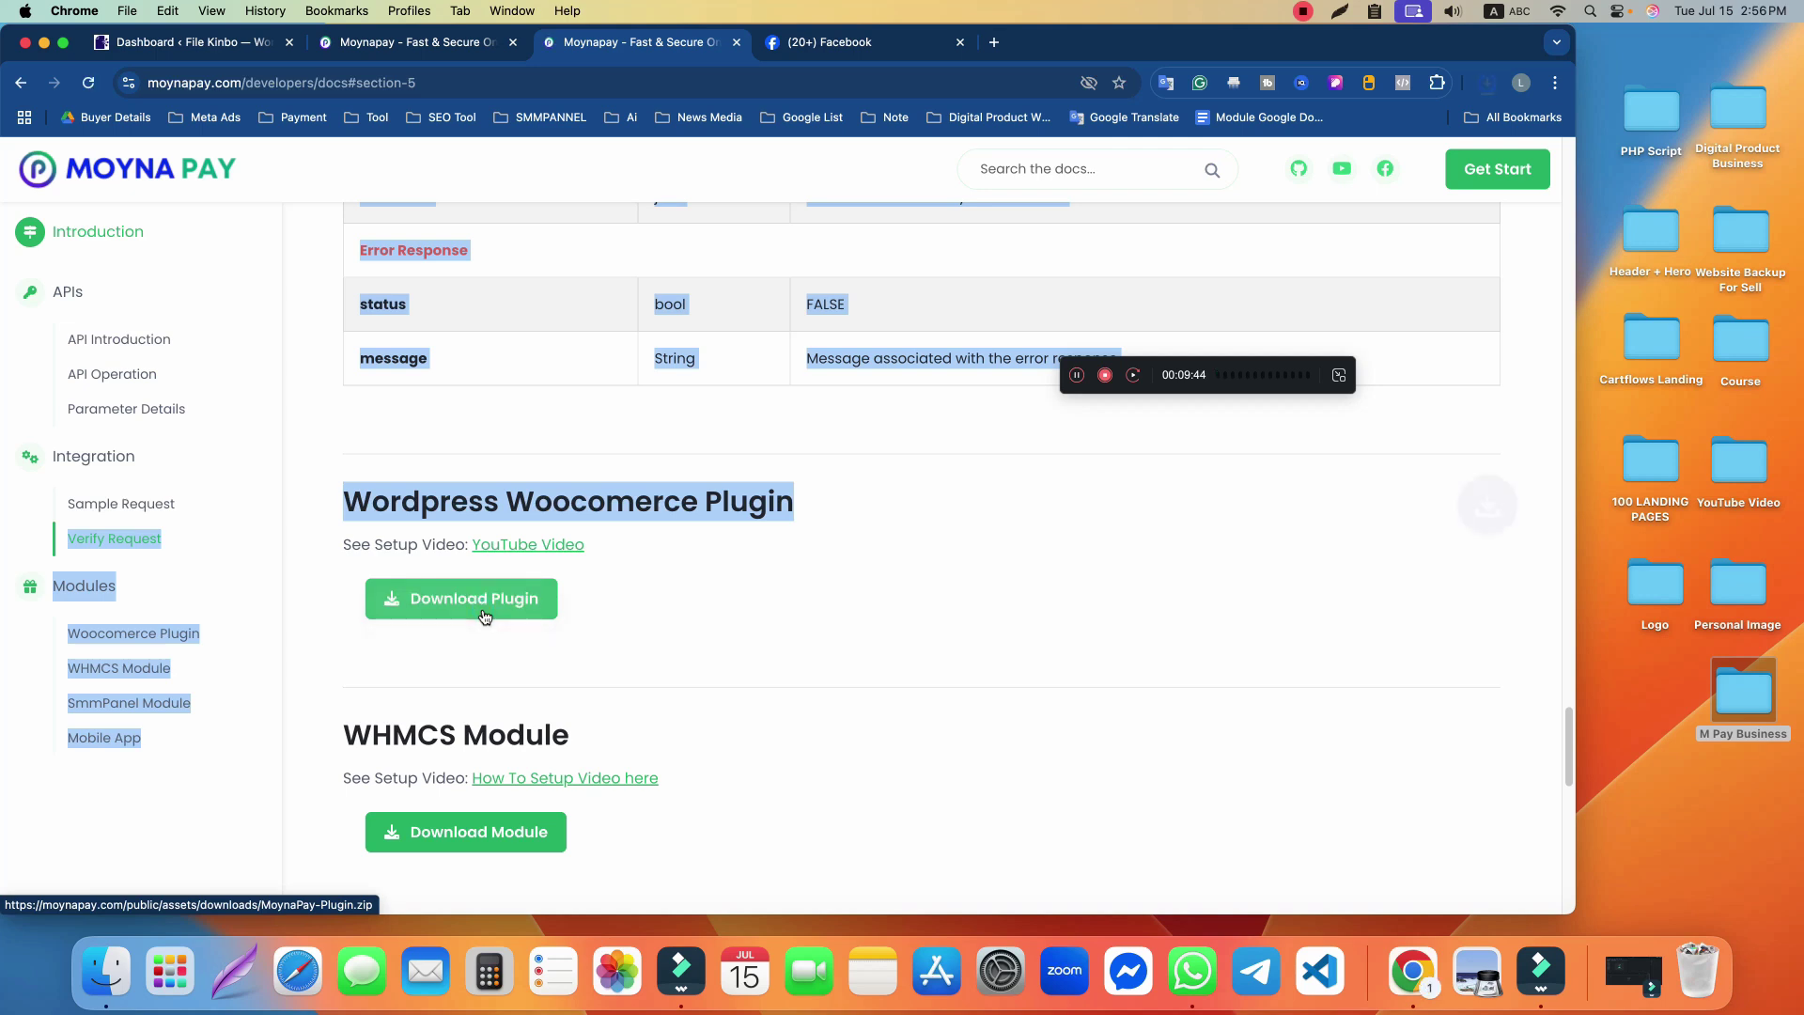
left_click(1485, 83)
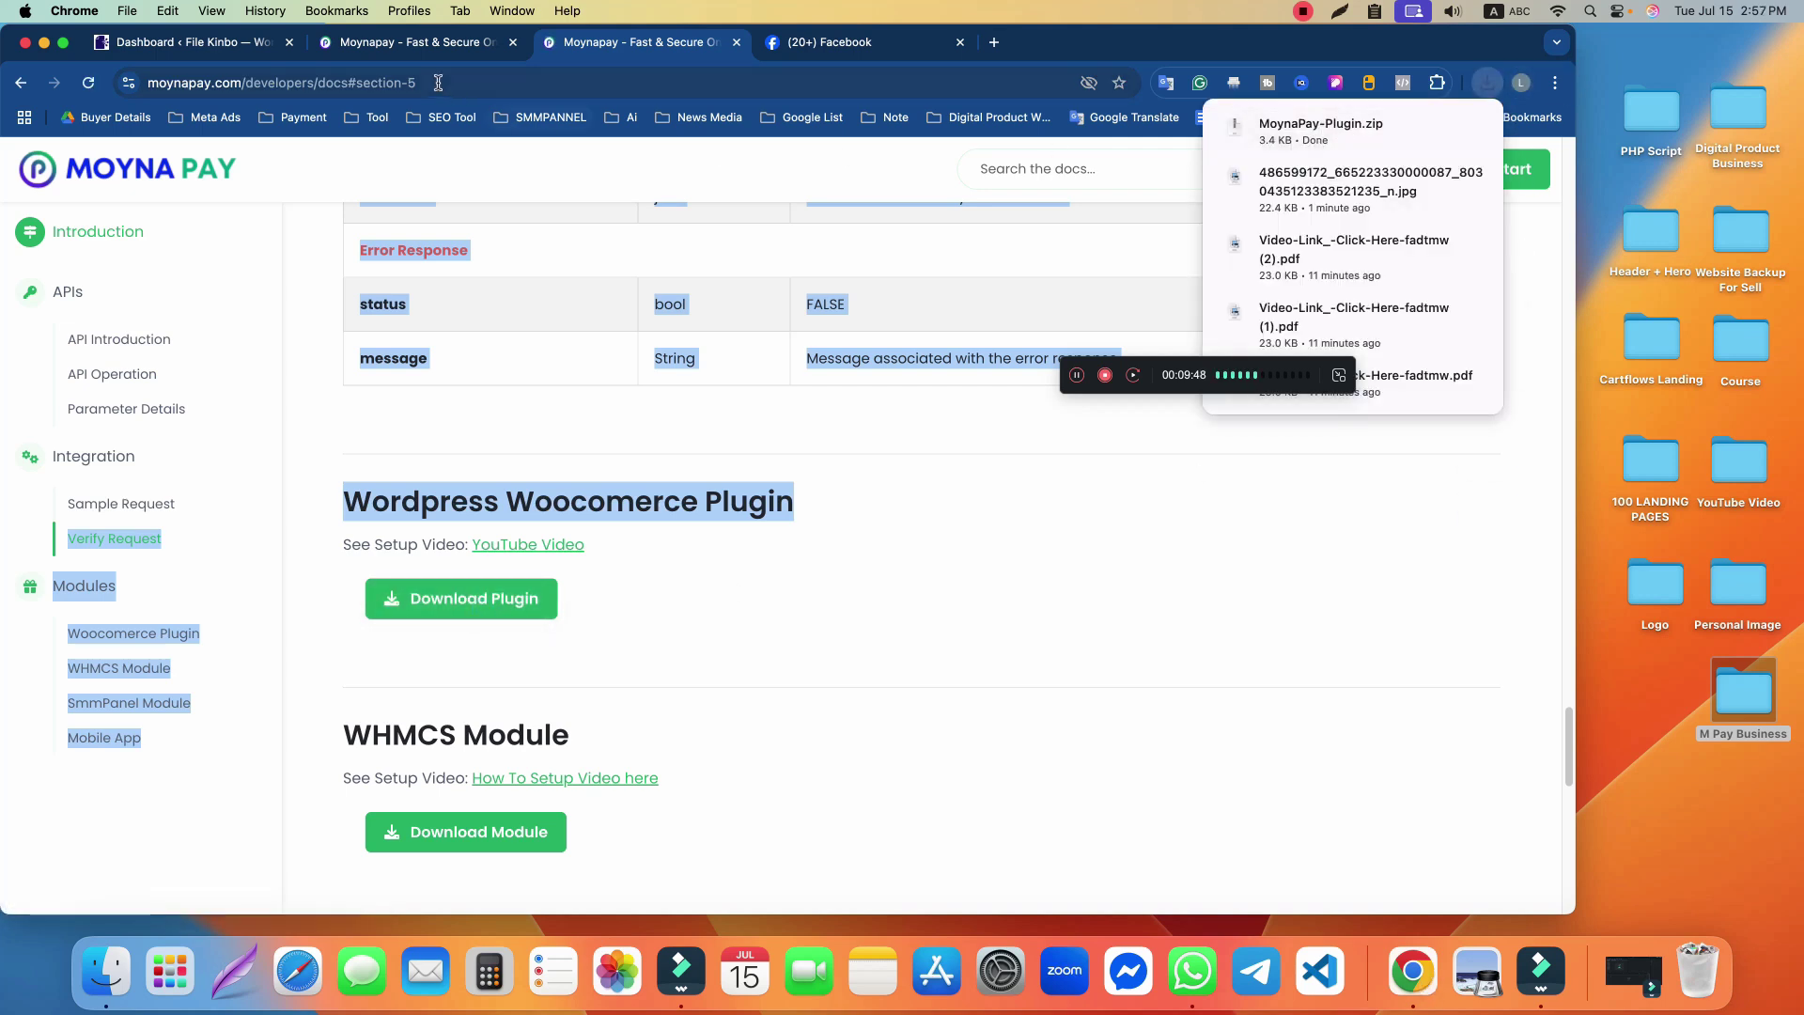
left_click(212, 42)
scroll(38, 712, "down", 1)
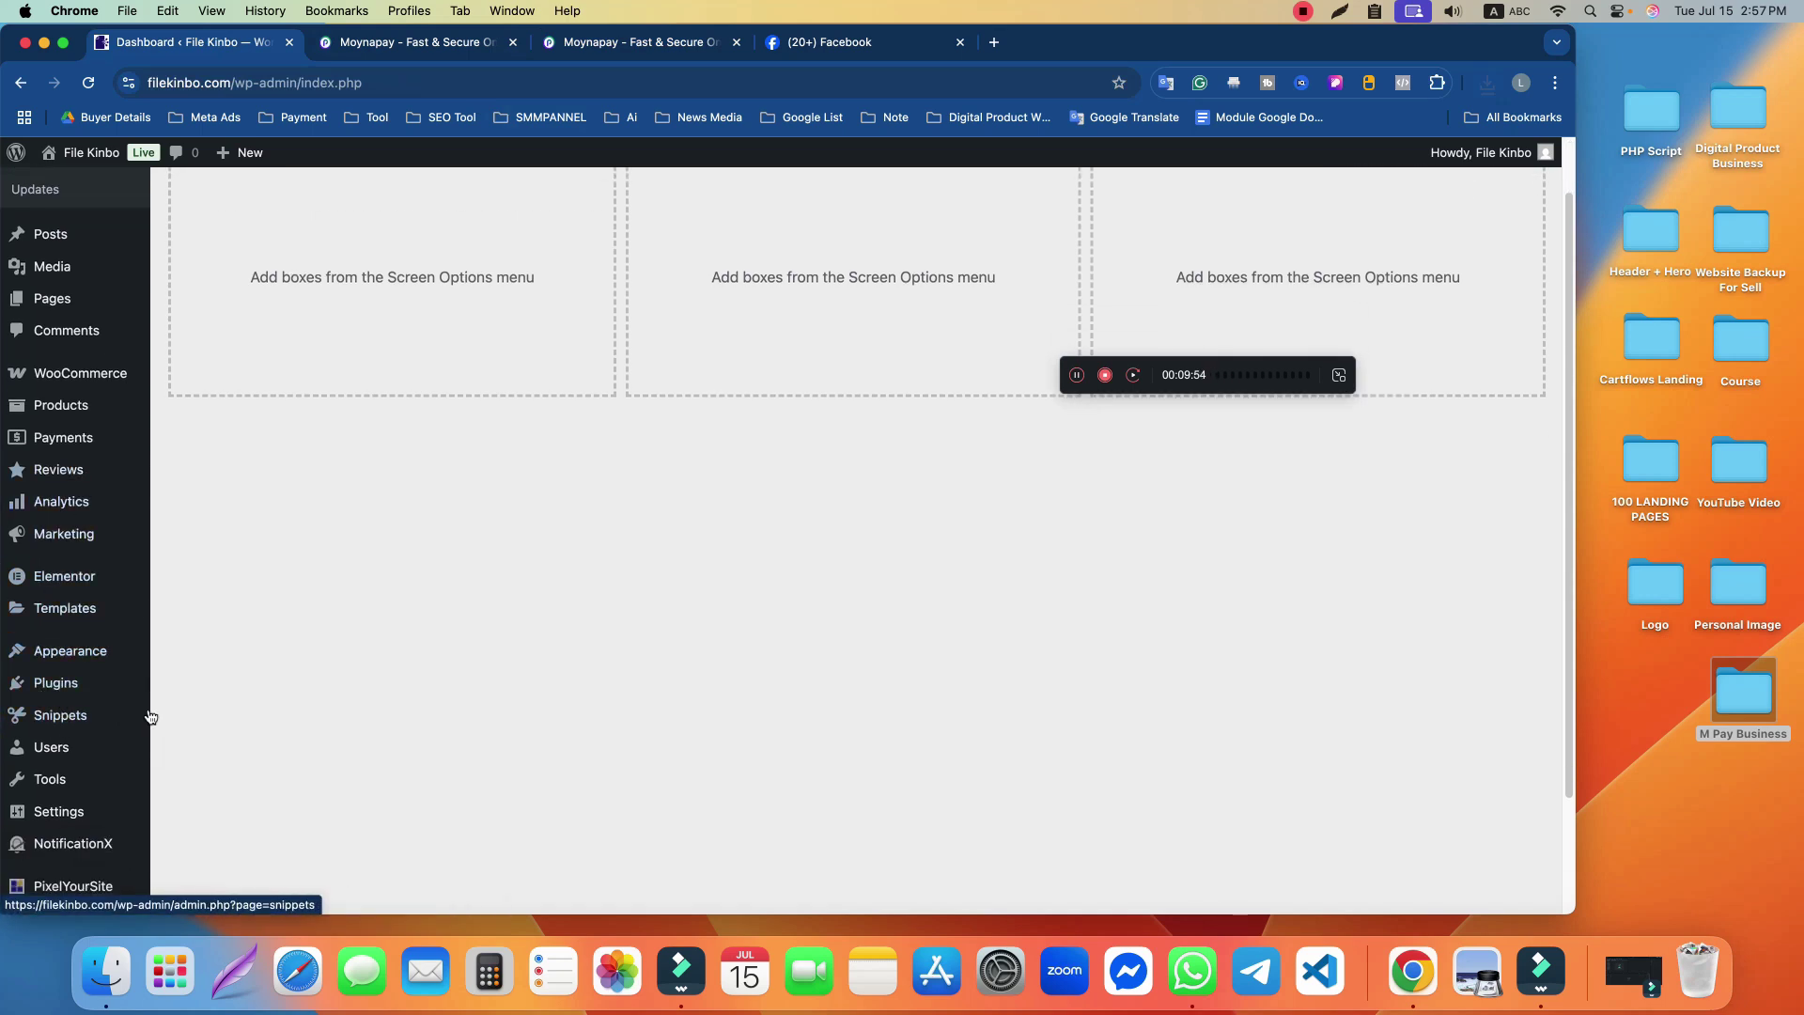
Step: Upload MoynaPay-Plugin.zip from Downloads as a new plugin, install it and activate it
left_click(191, 715)
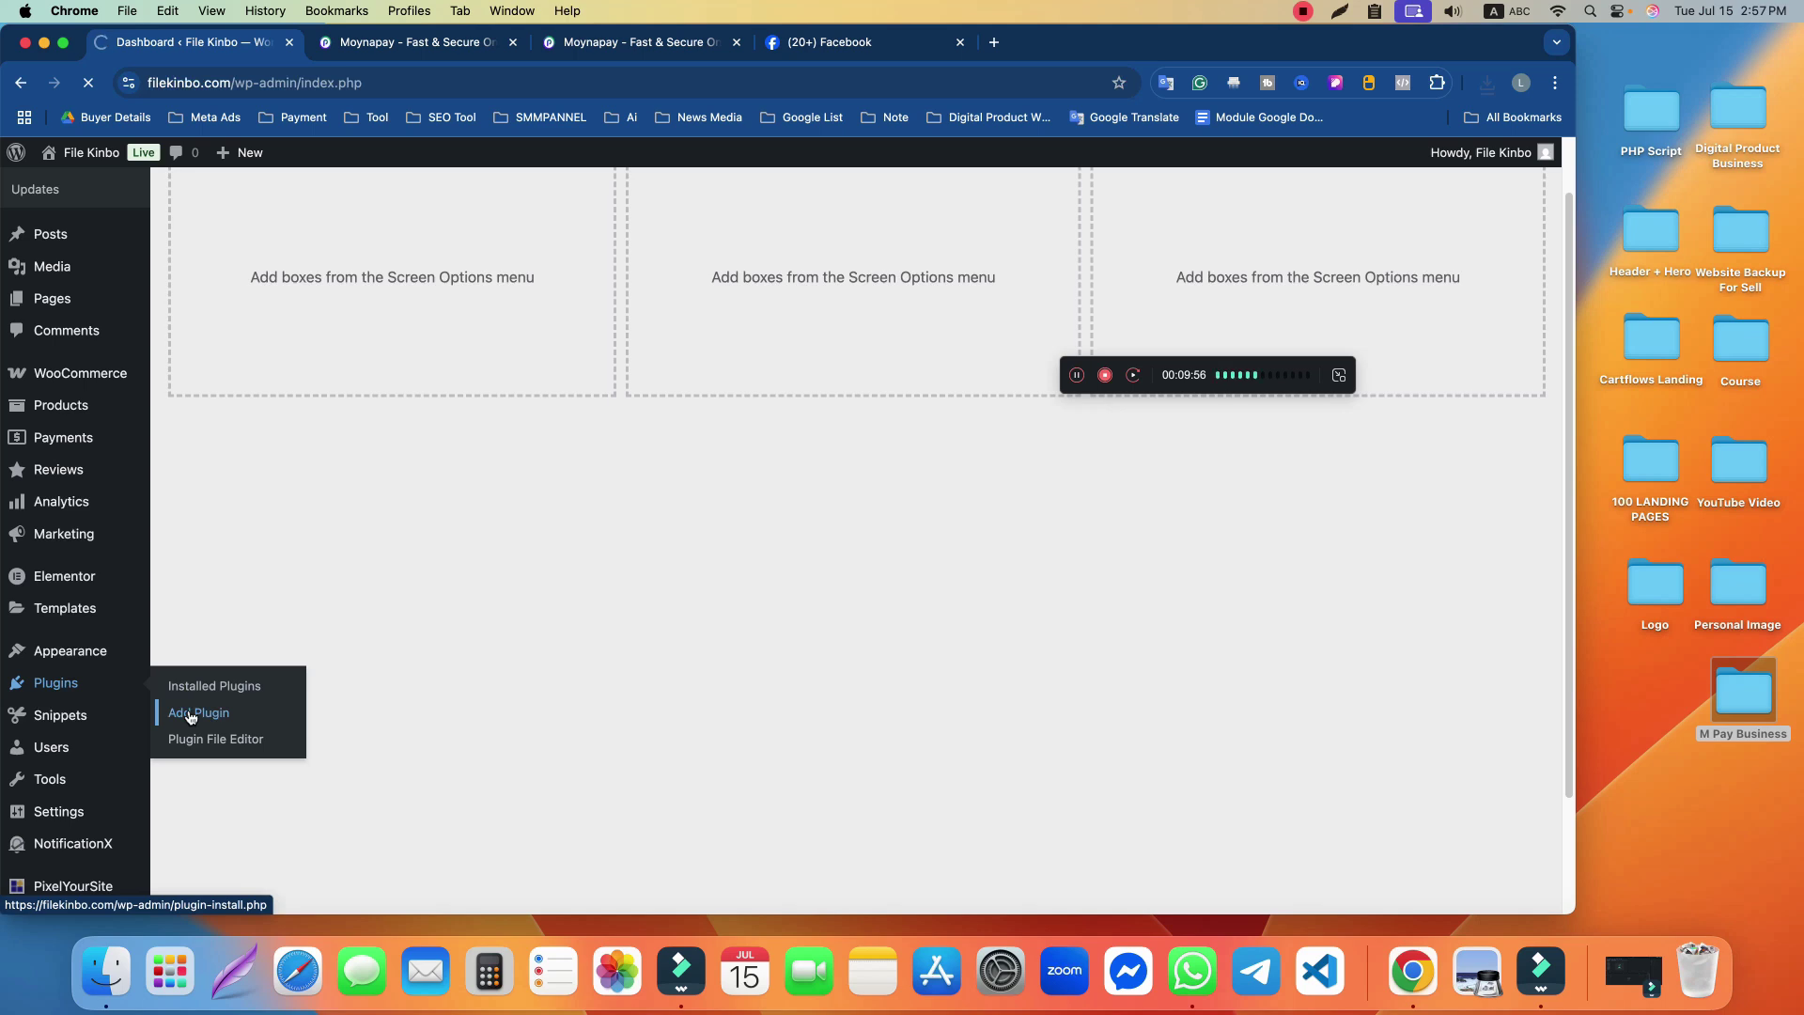
left_click(334, 206)
left_click(712, 371)
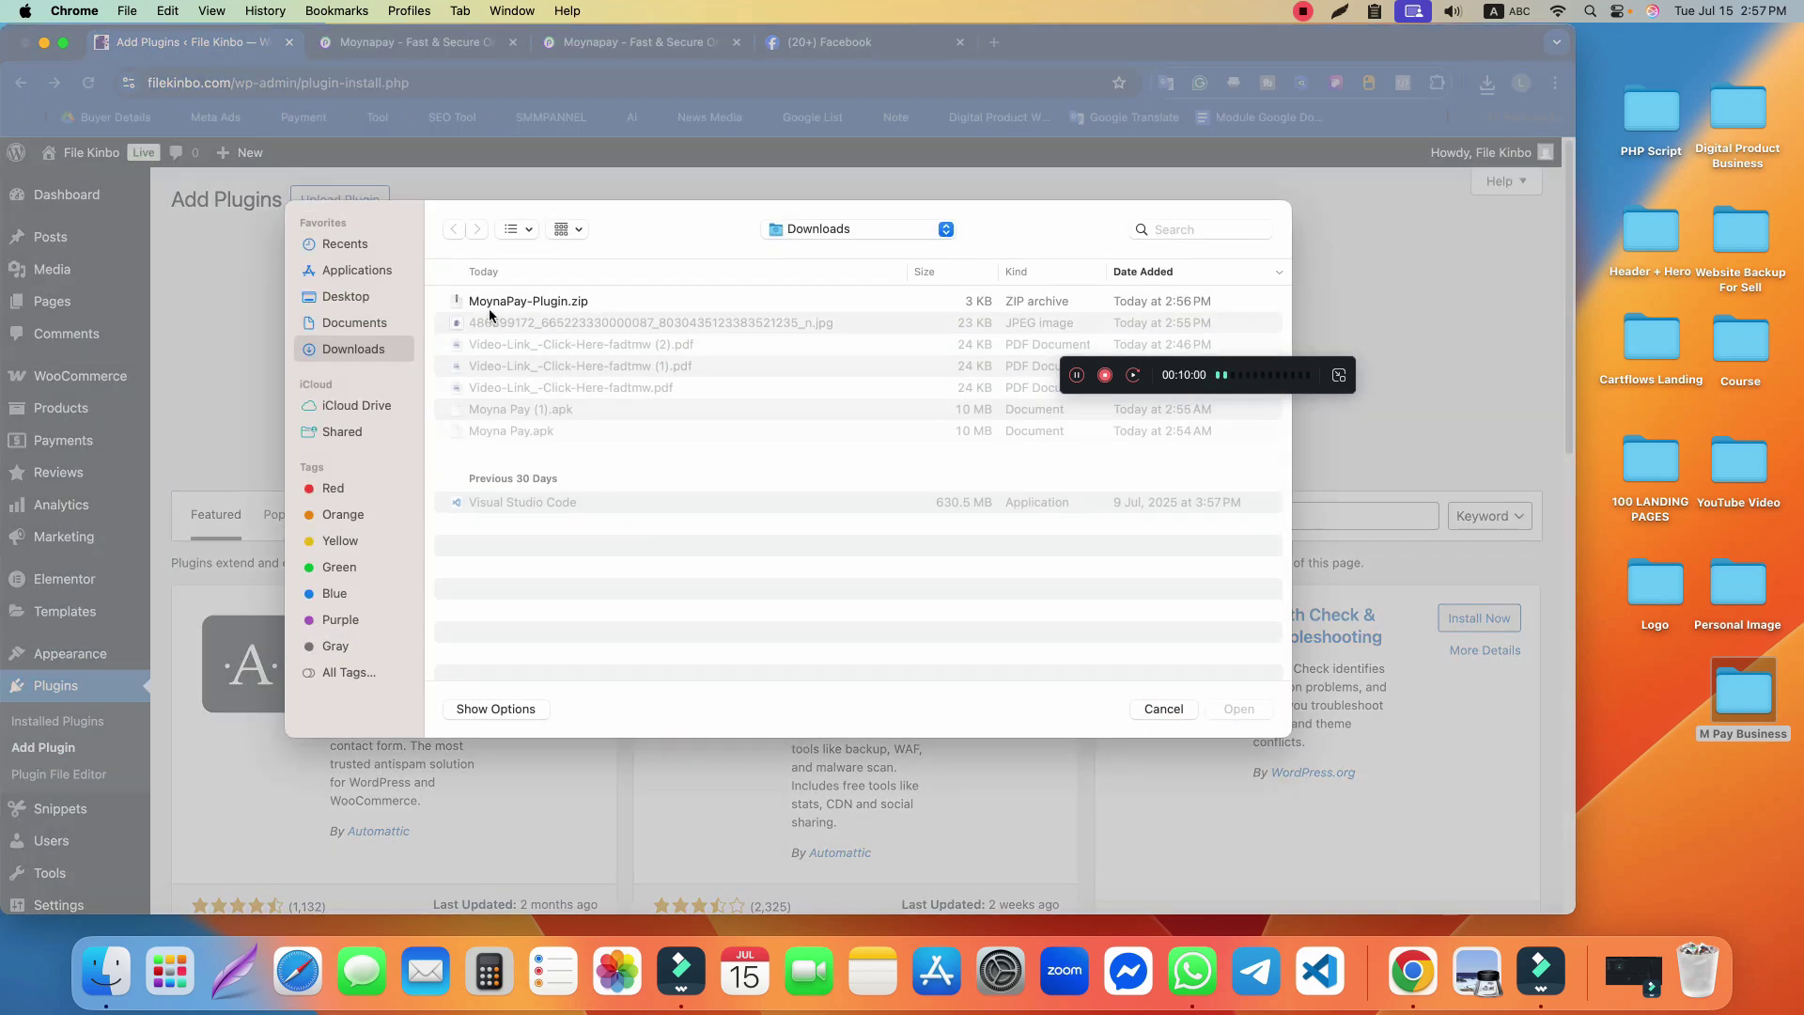
left_click(487, 302)
left_click(1235, 708)
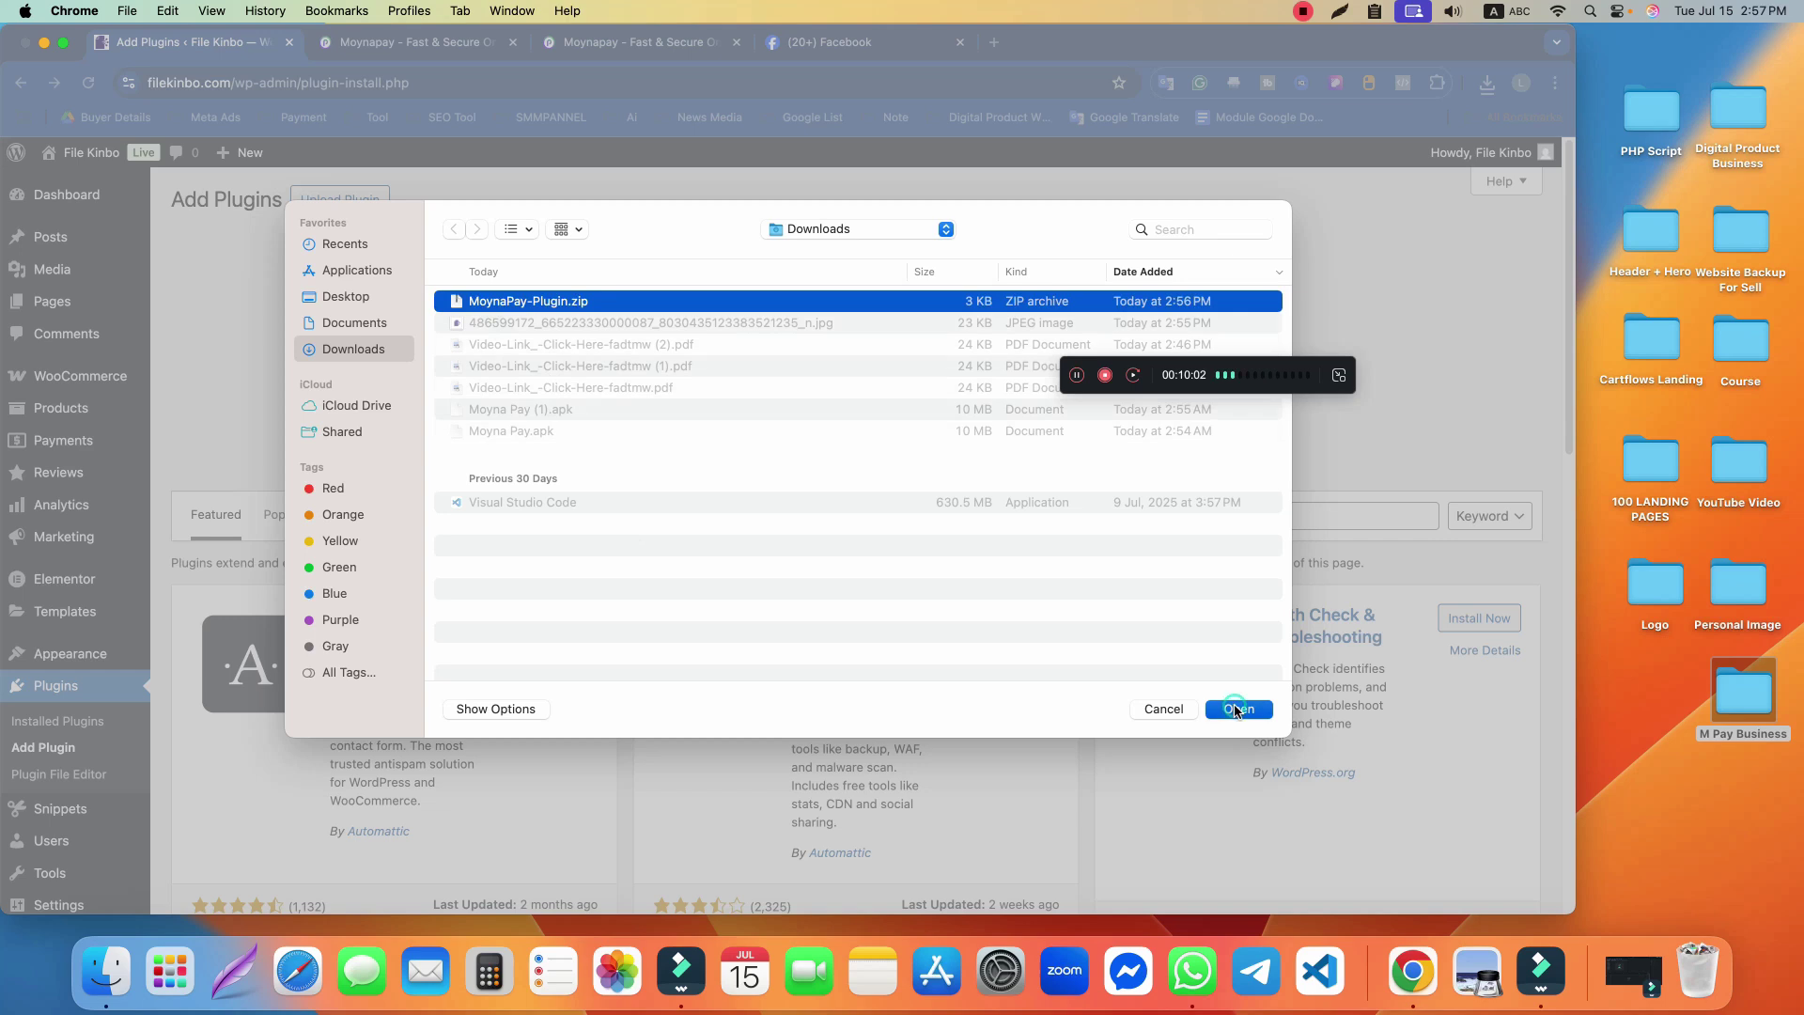
left_click(1001, 376)
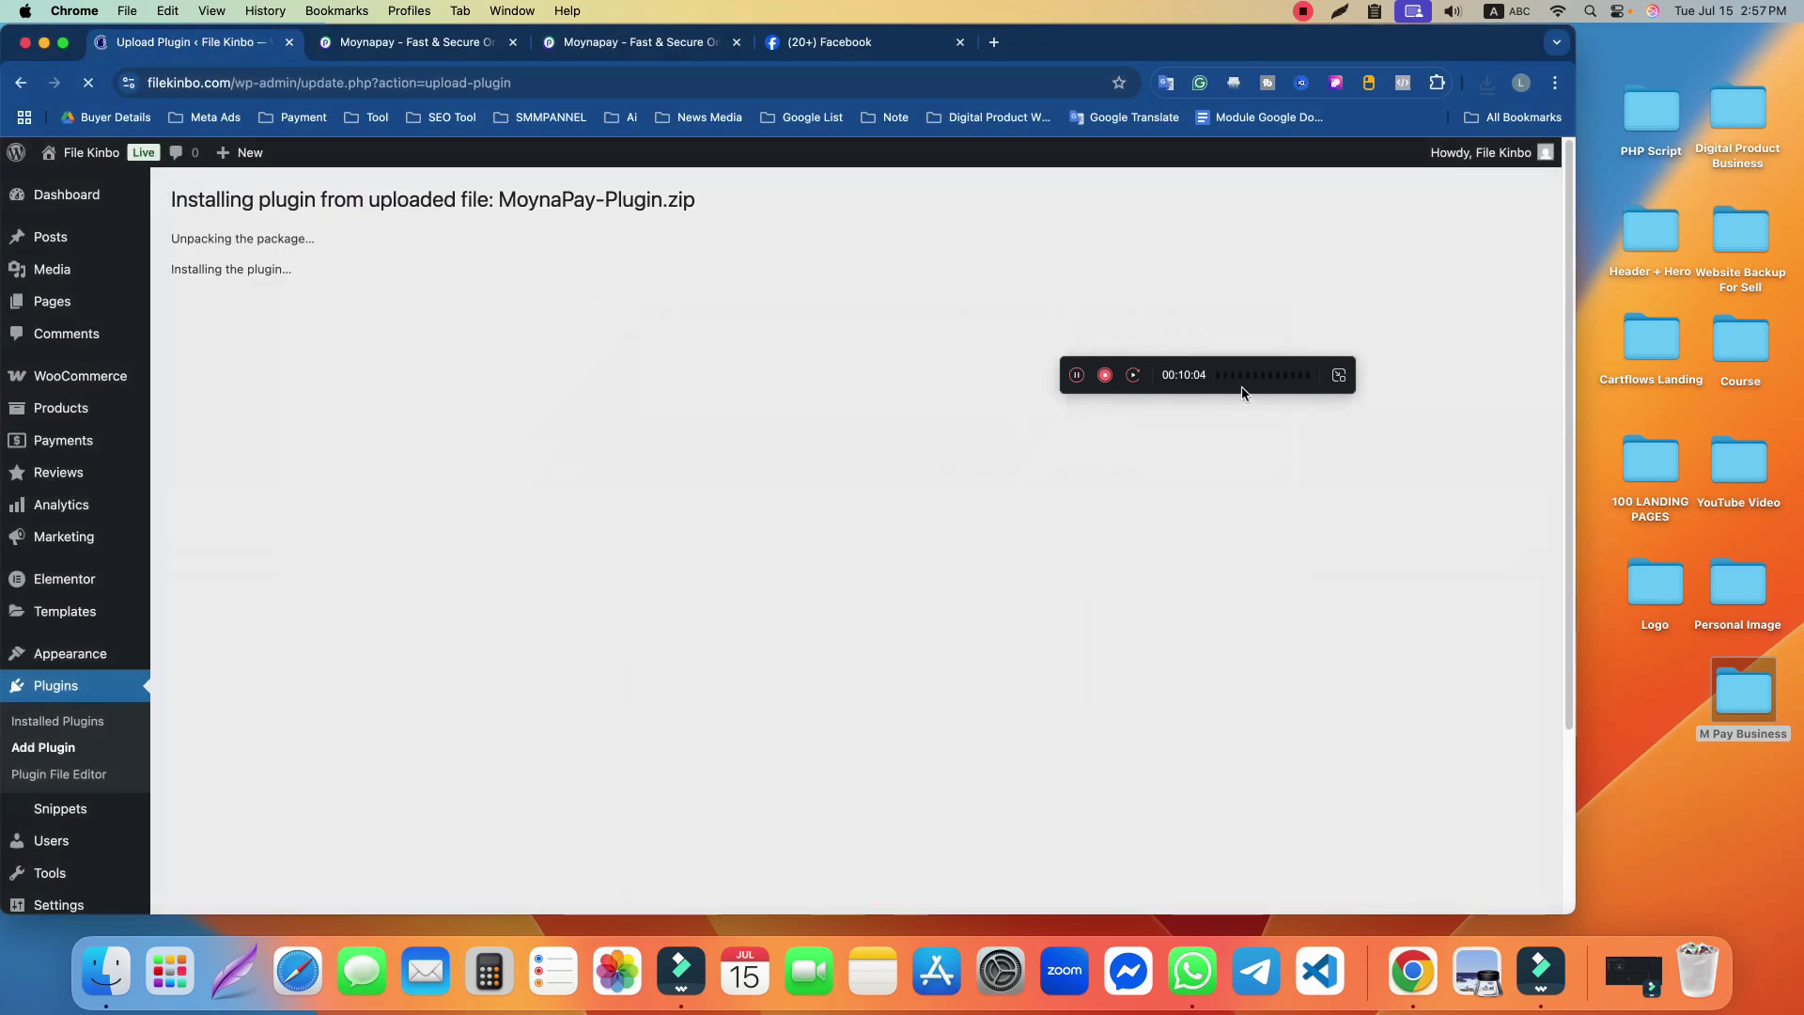
left_click(223, 337)
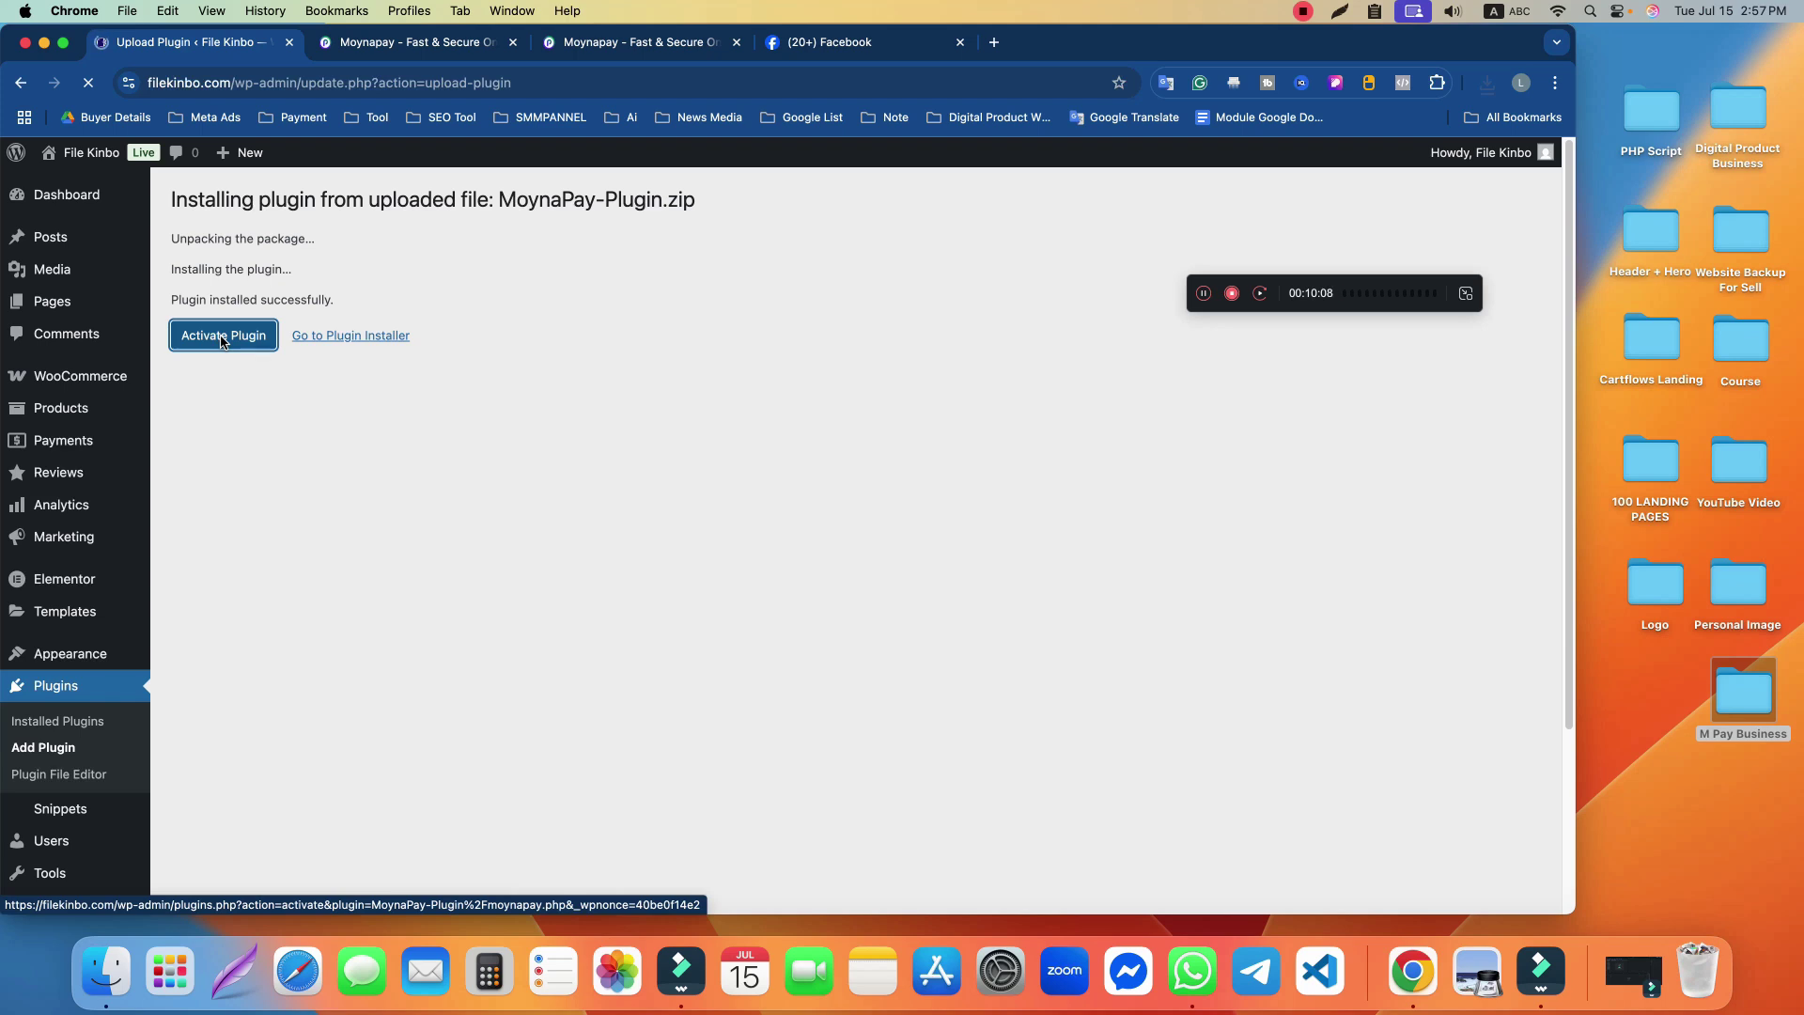
scroll(232, 508, "down", 5)
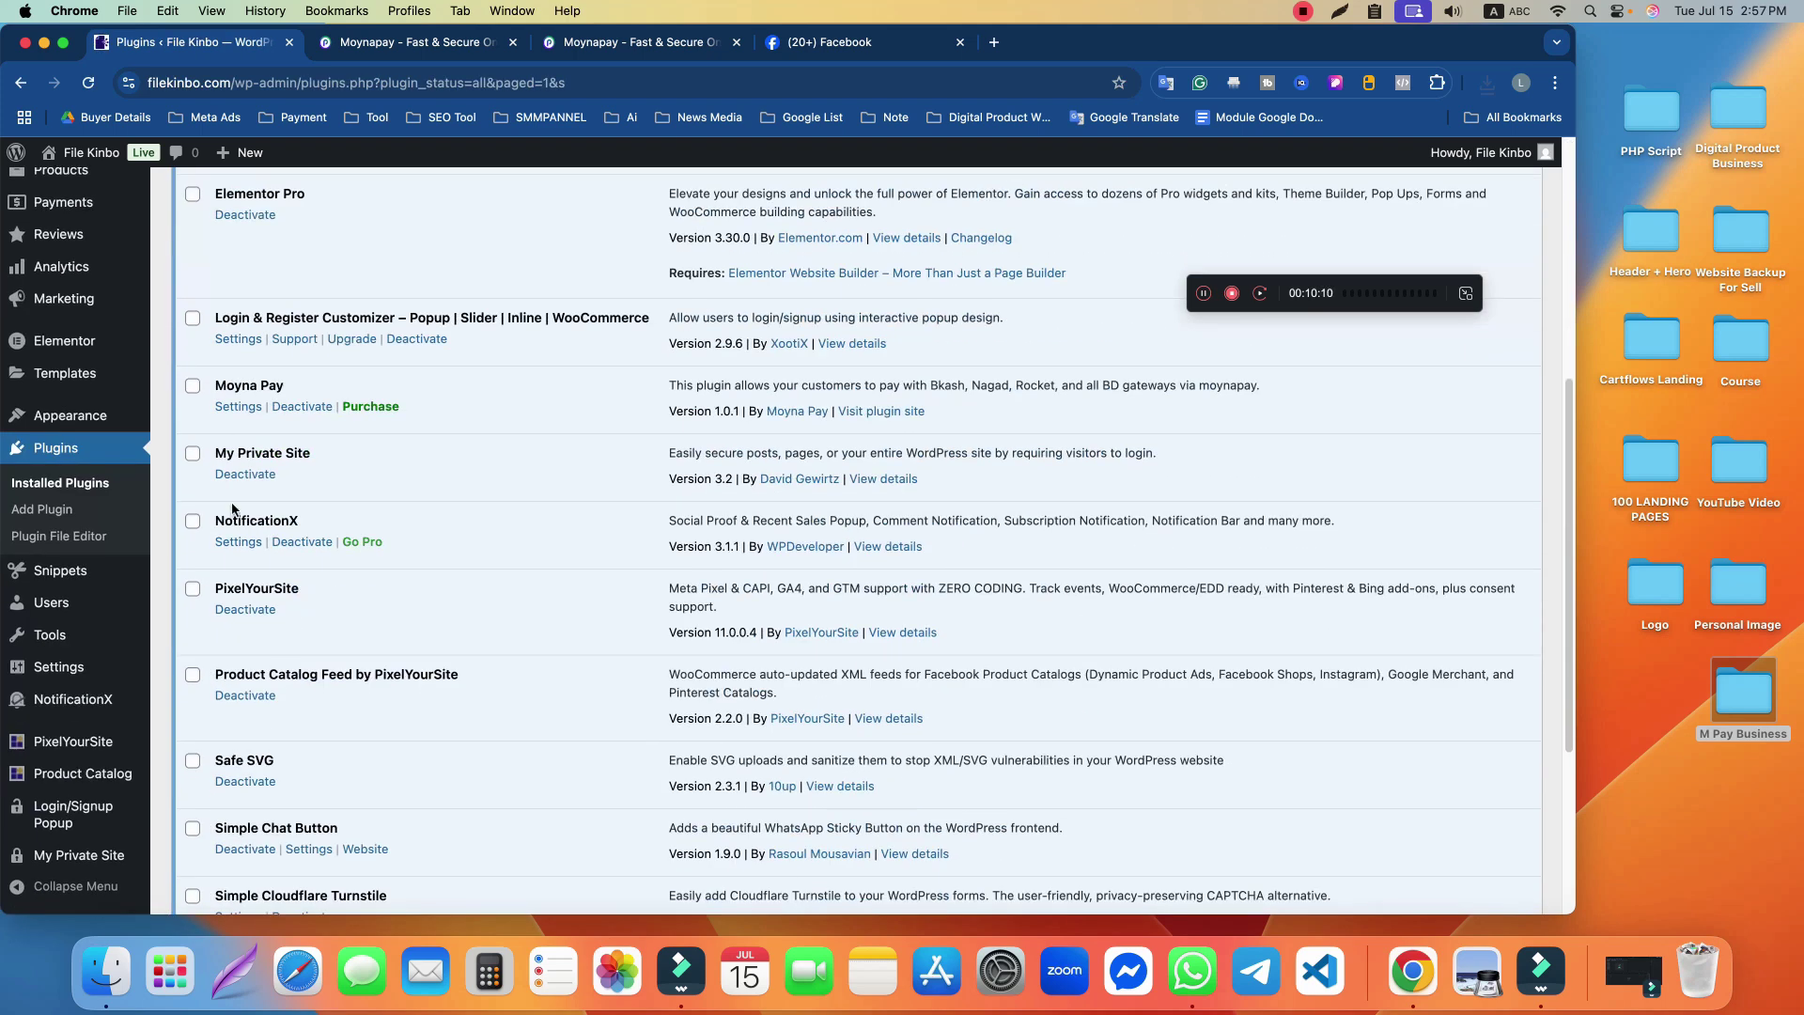
scroll(272, 508, "down", 1)
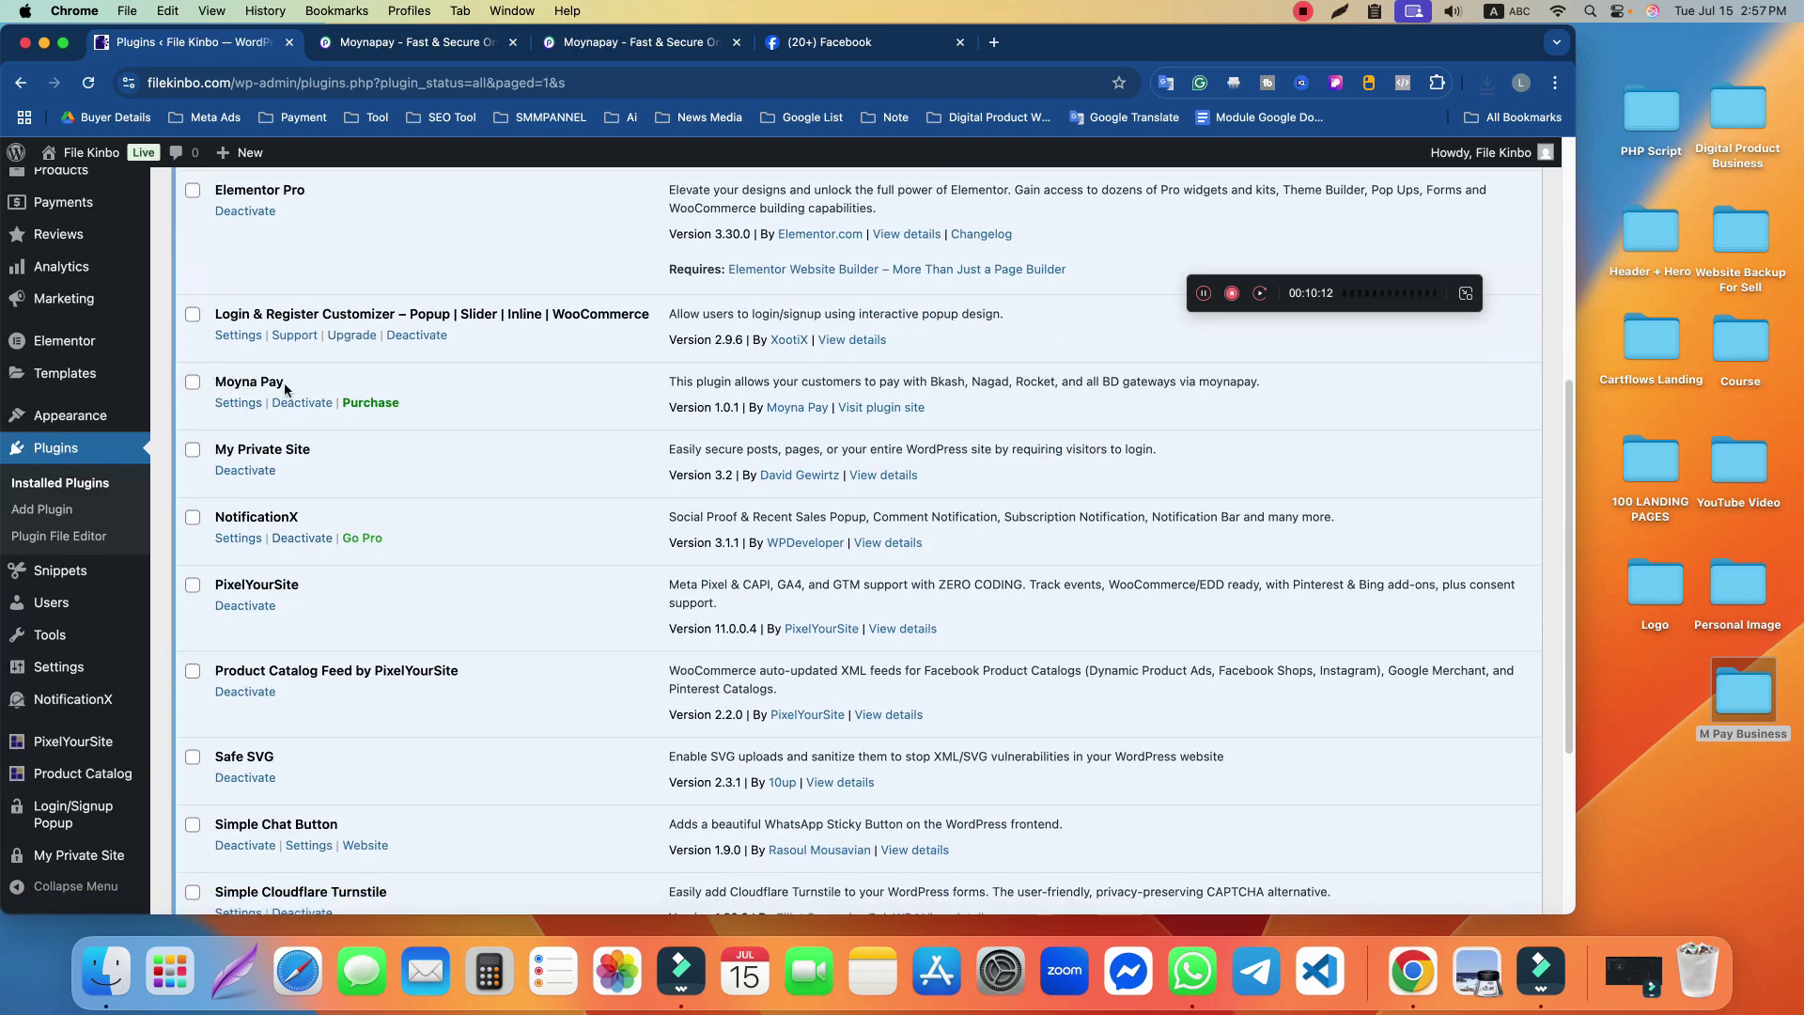
Step: Open the Moyna Pay gateway settings and set the USD rate to 120
left_click(234, 409)
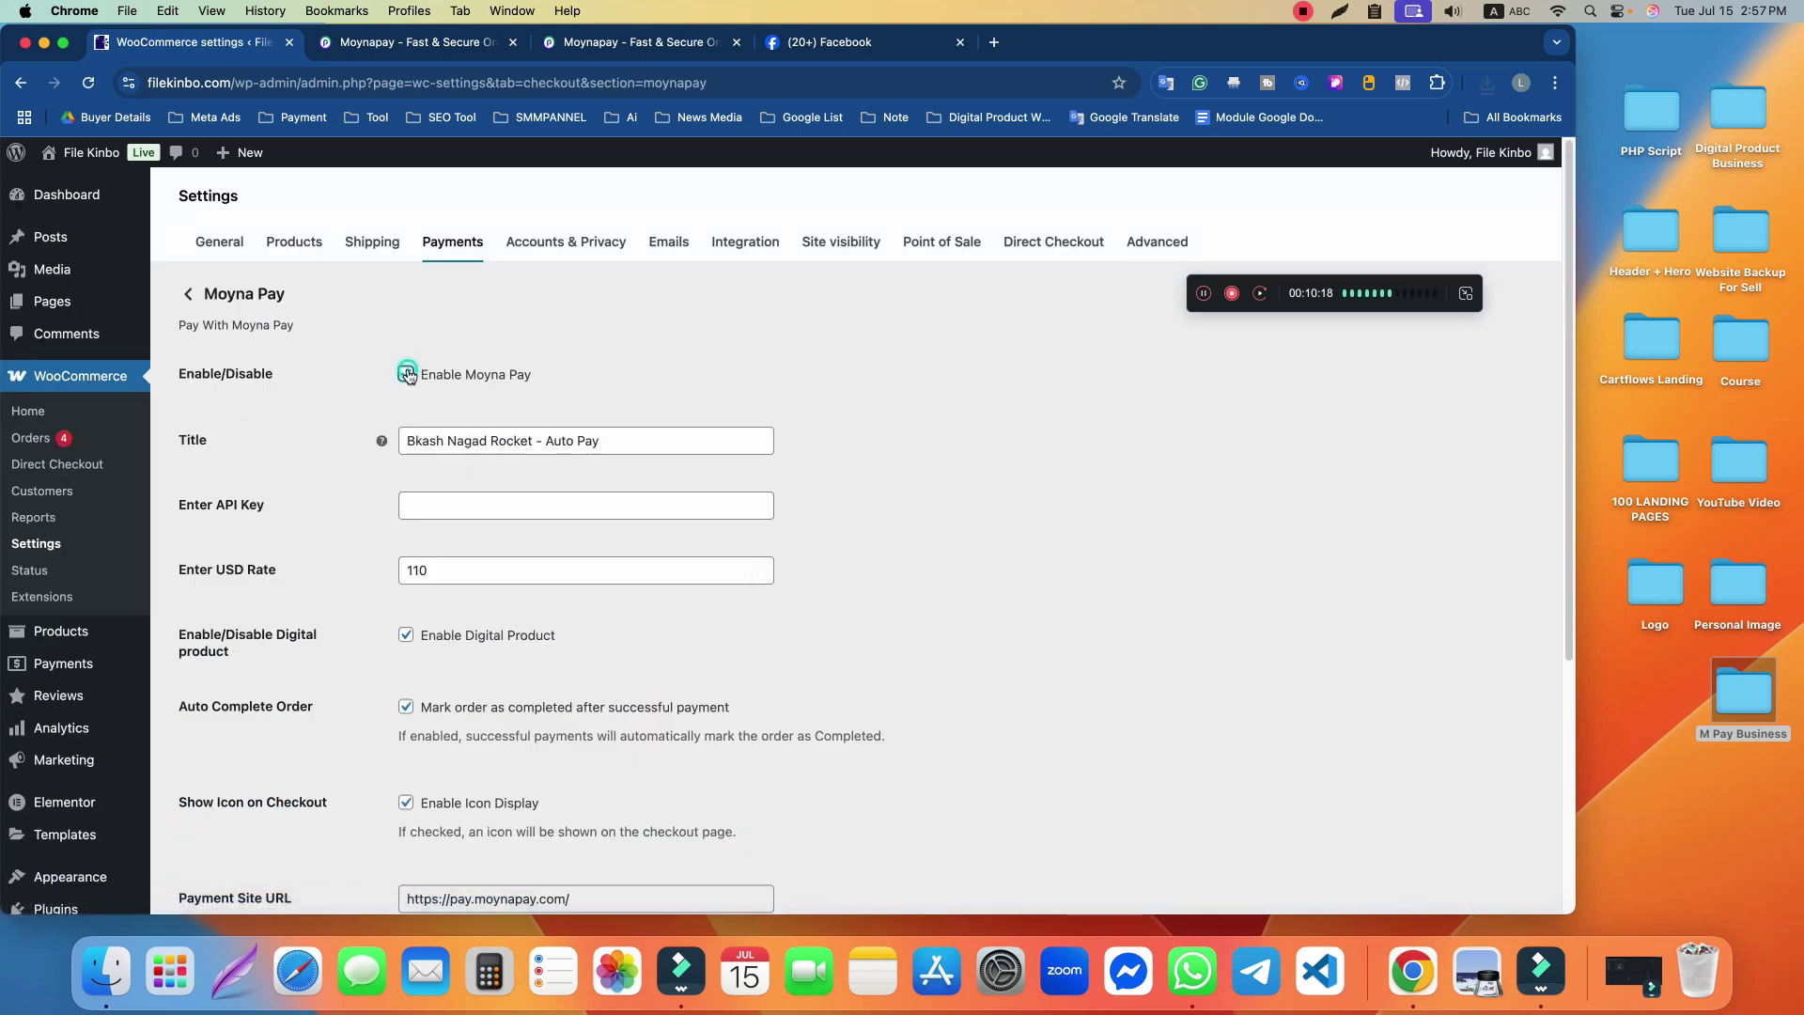
left_click(661, 450)
left_click_drag(514, 444, 347, 470)
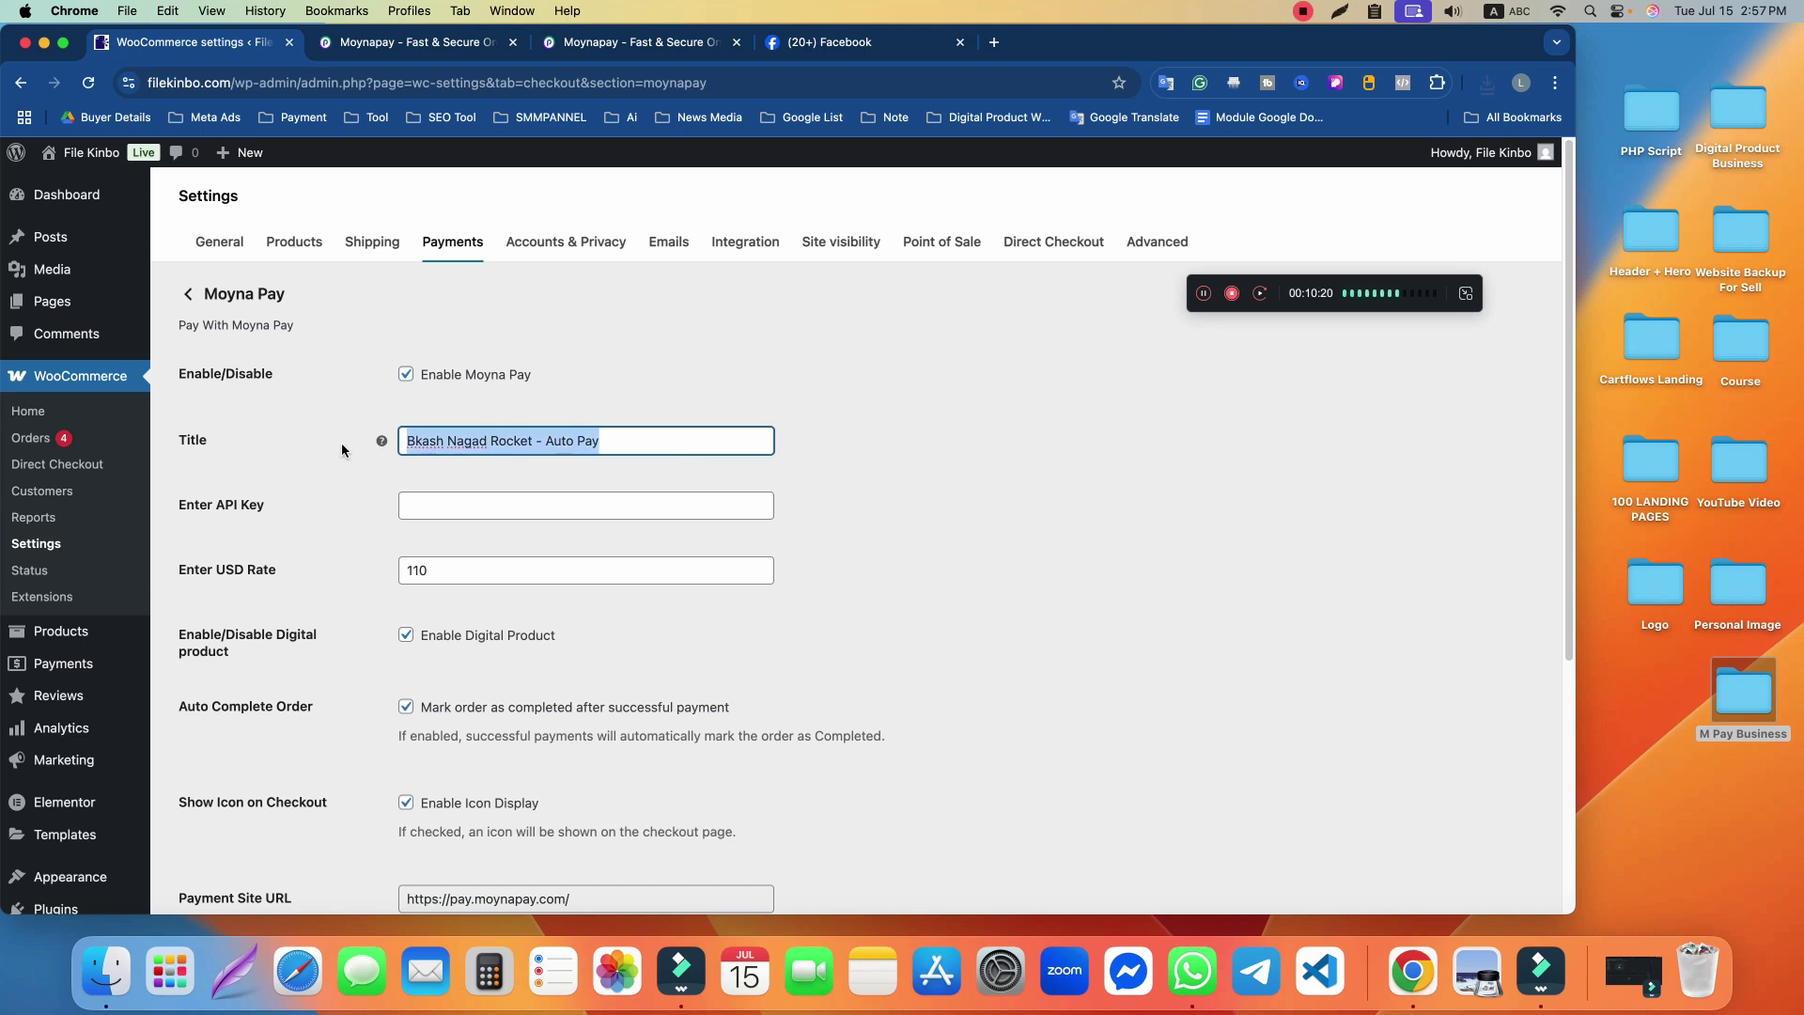
scroll(362, 465, "down", 3)
double_click(426, 388)
type("1")
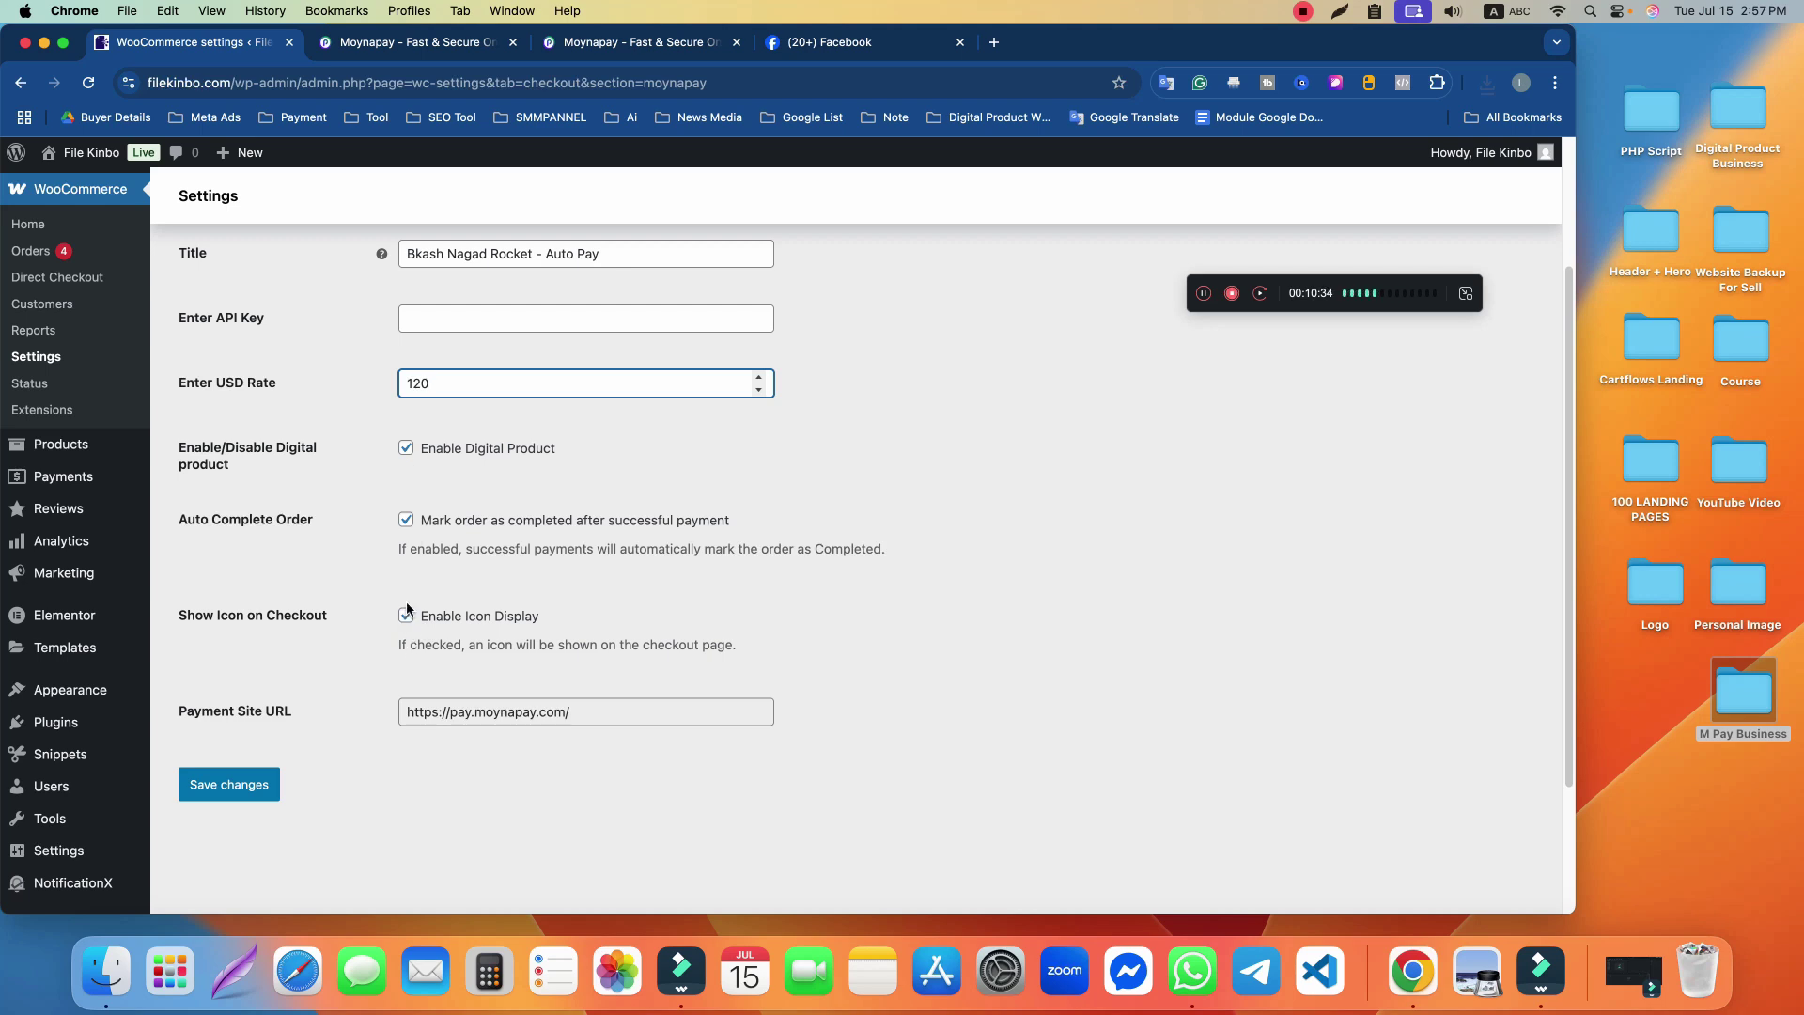
scroll(471, 522, "up", 3)
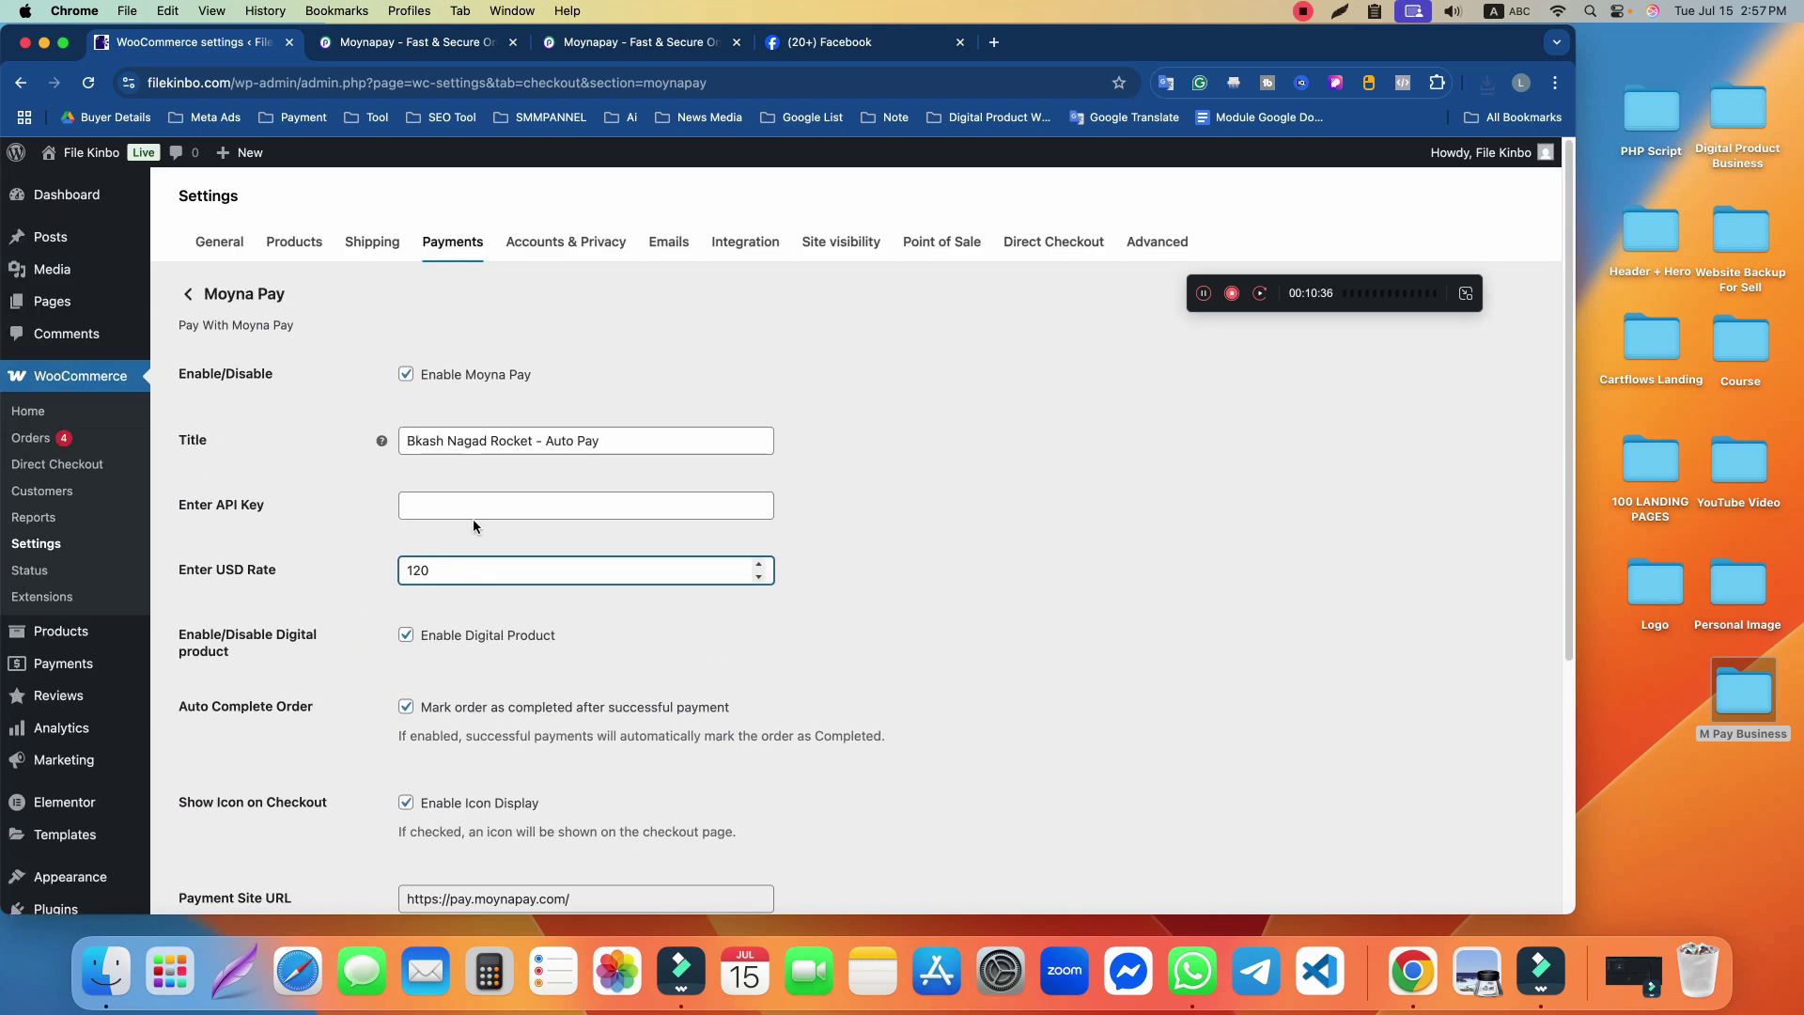
Step: Copy the File Kinbo brand key from Moyna Pay's Brands page
left_click(442, 506)
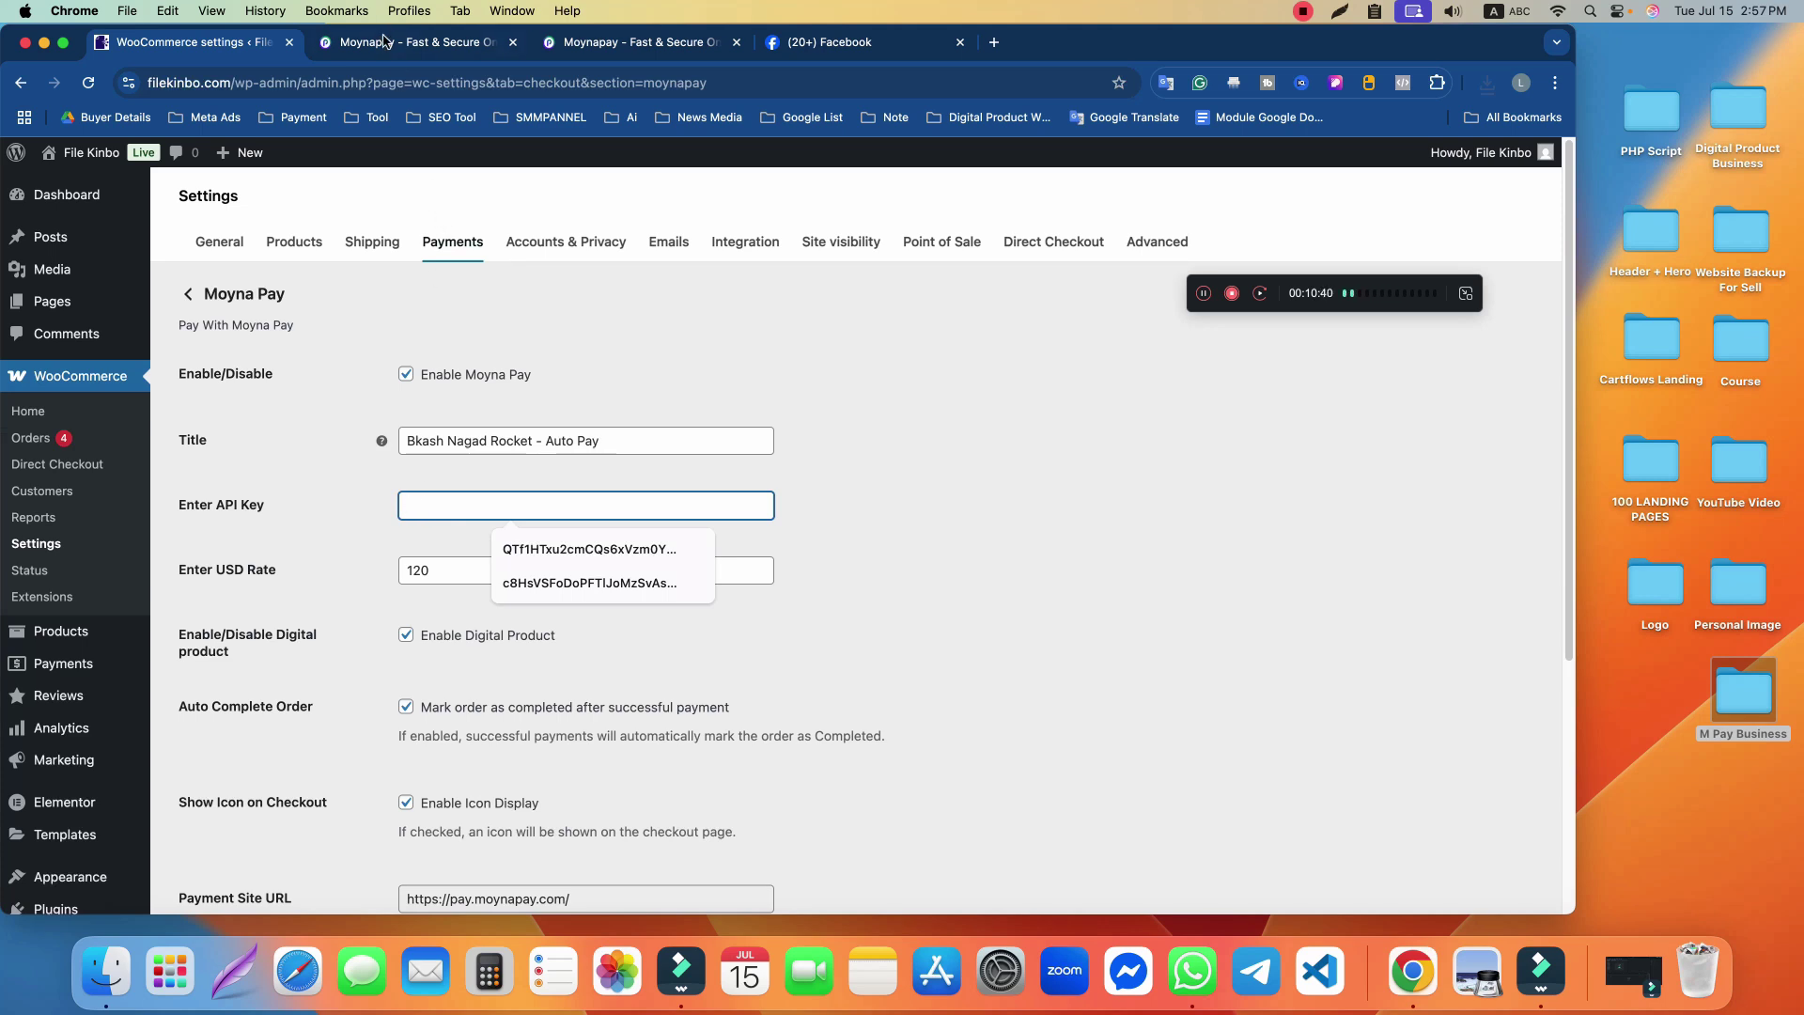
left_click(384, 40)
left_click_drag(286, 518, 561, 523)
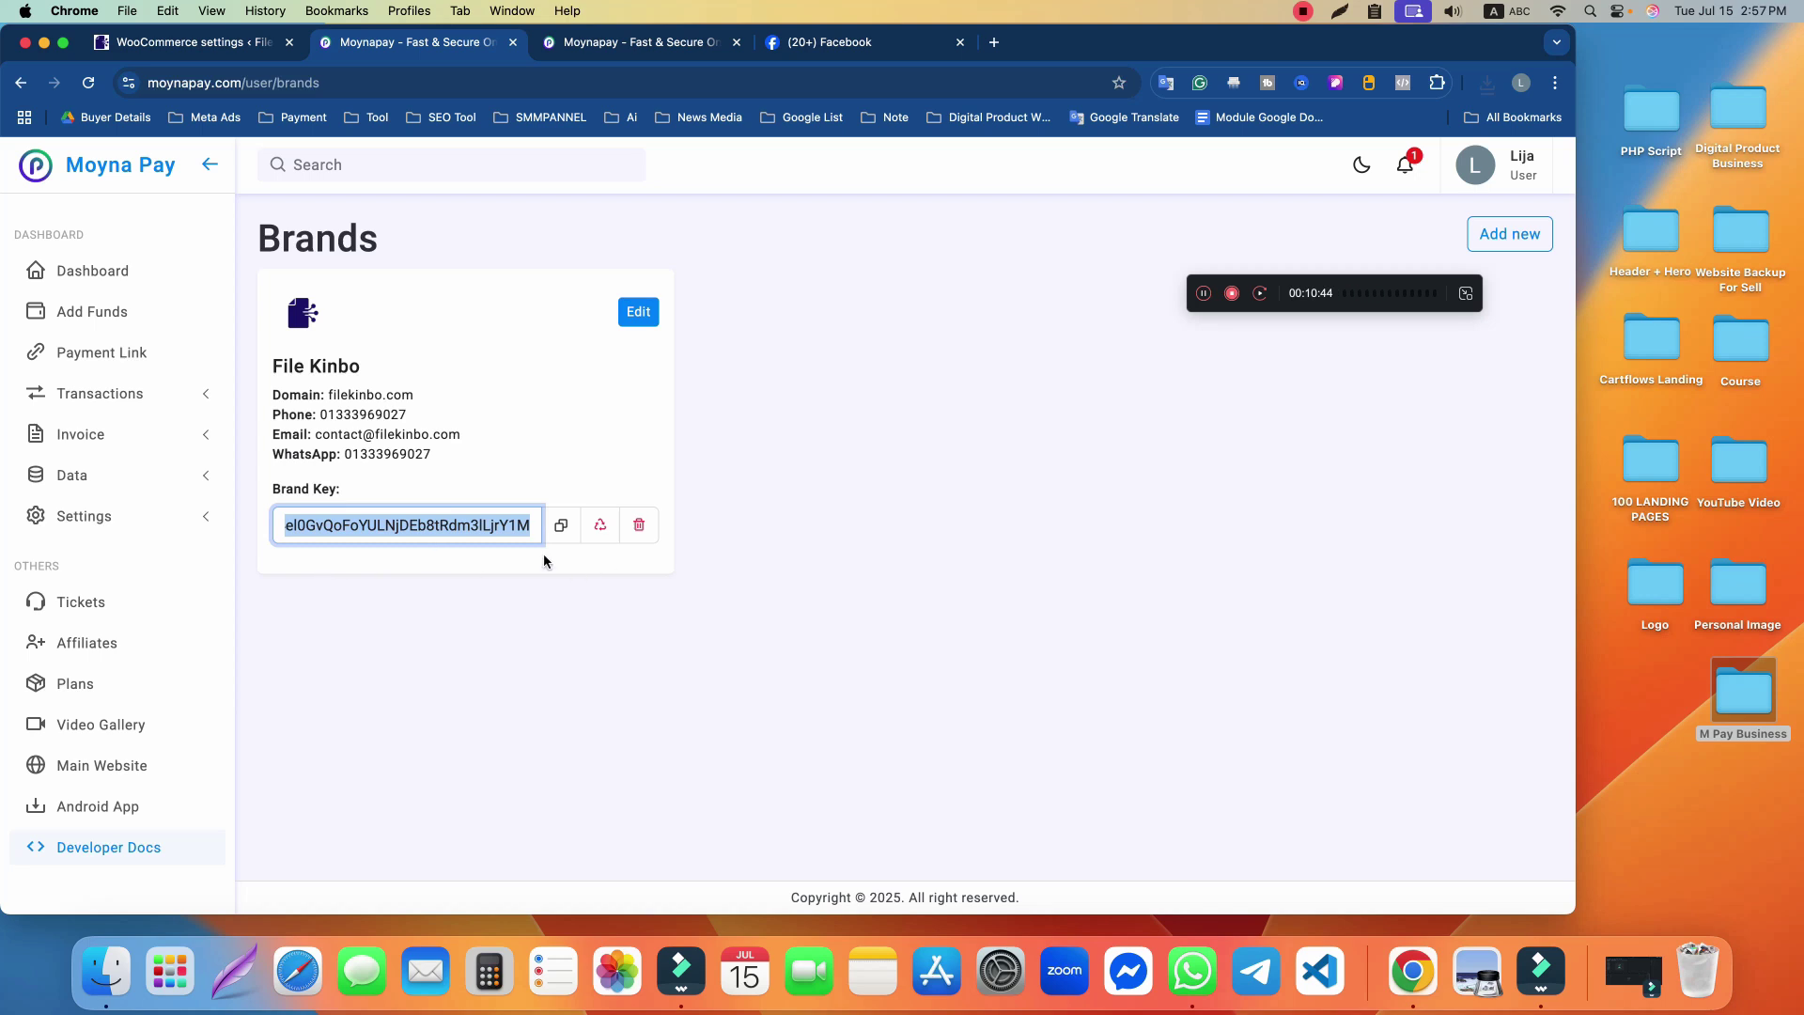
left_click(120, 270)
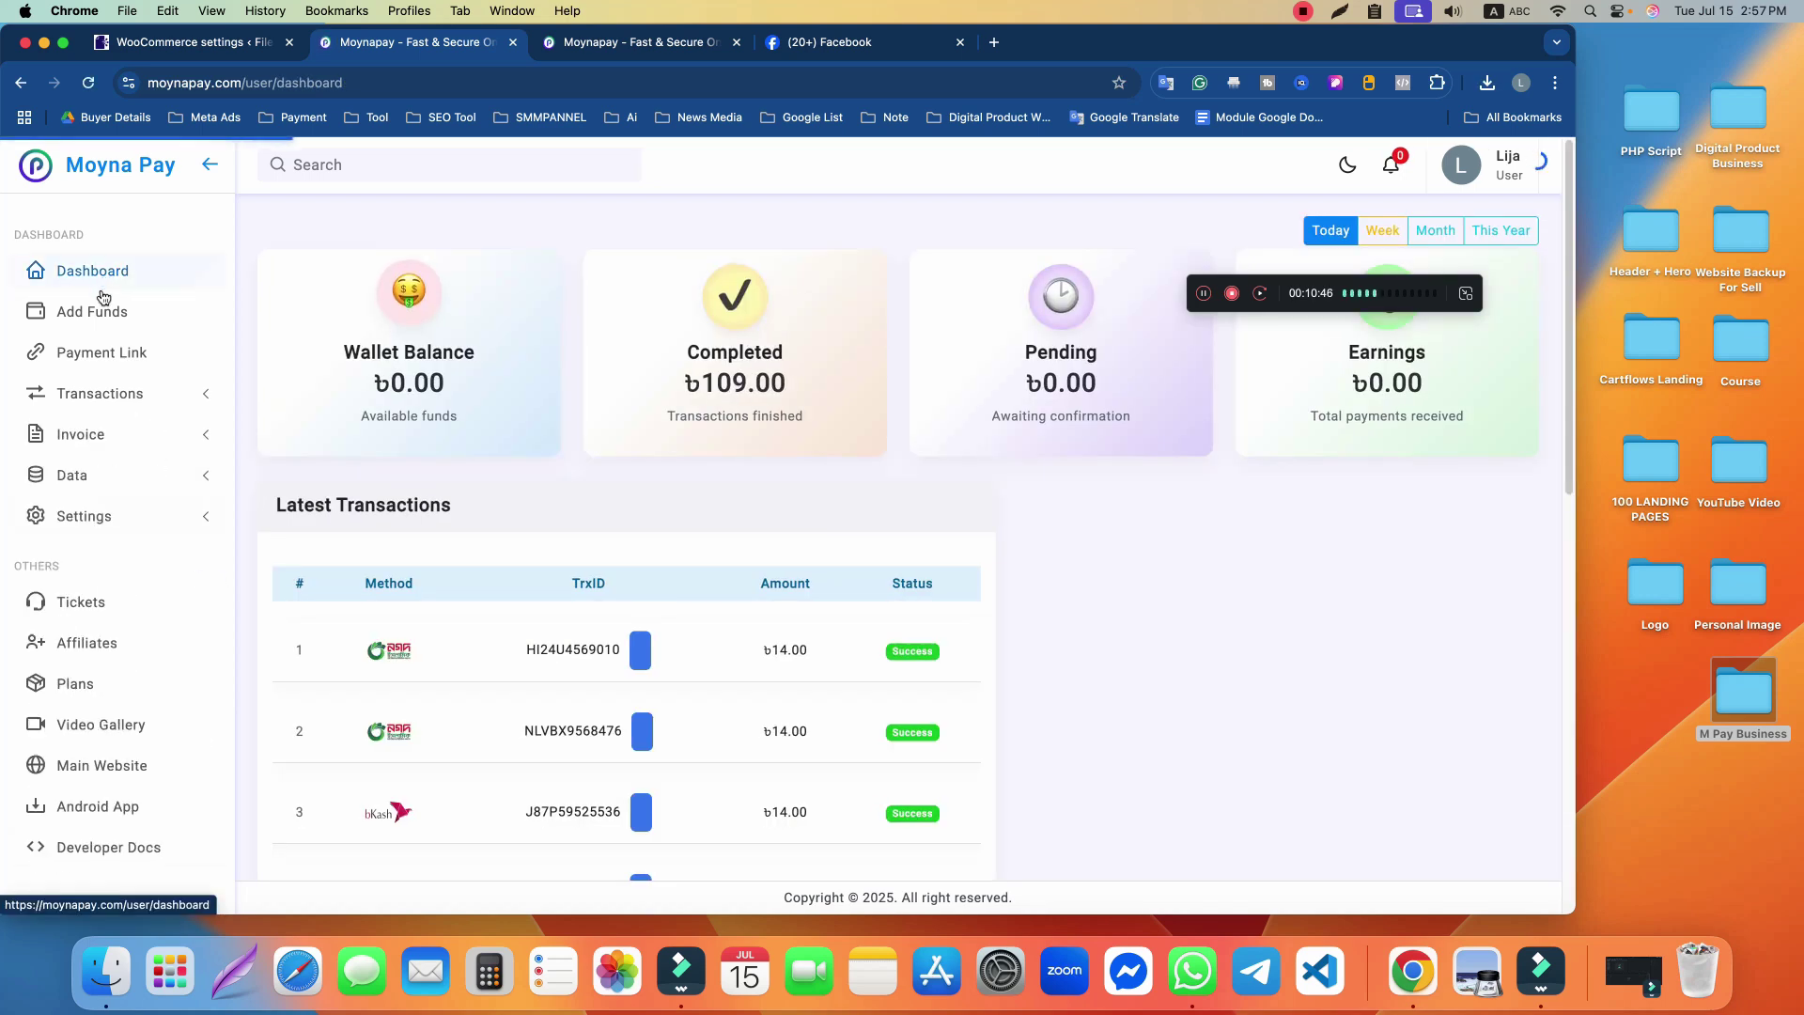
left_click(82, 527)
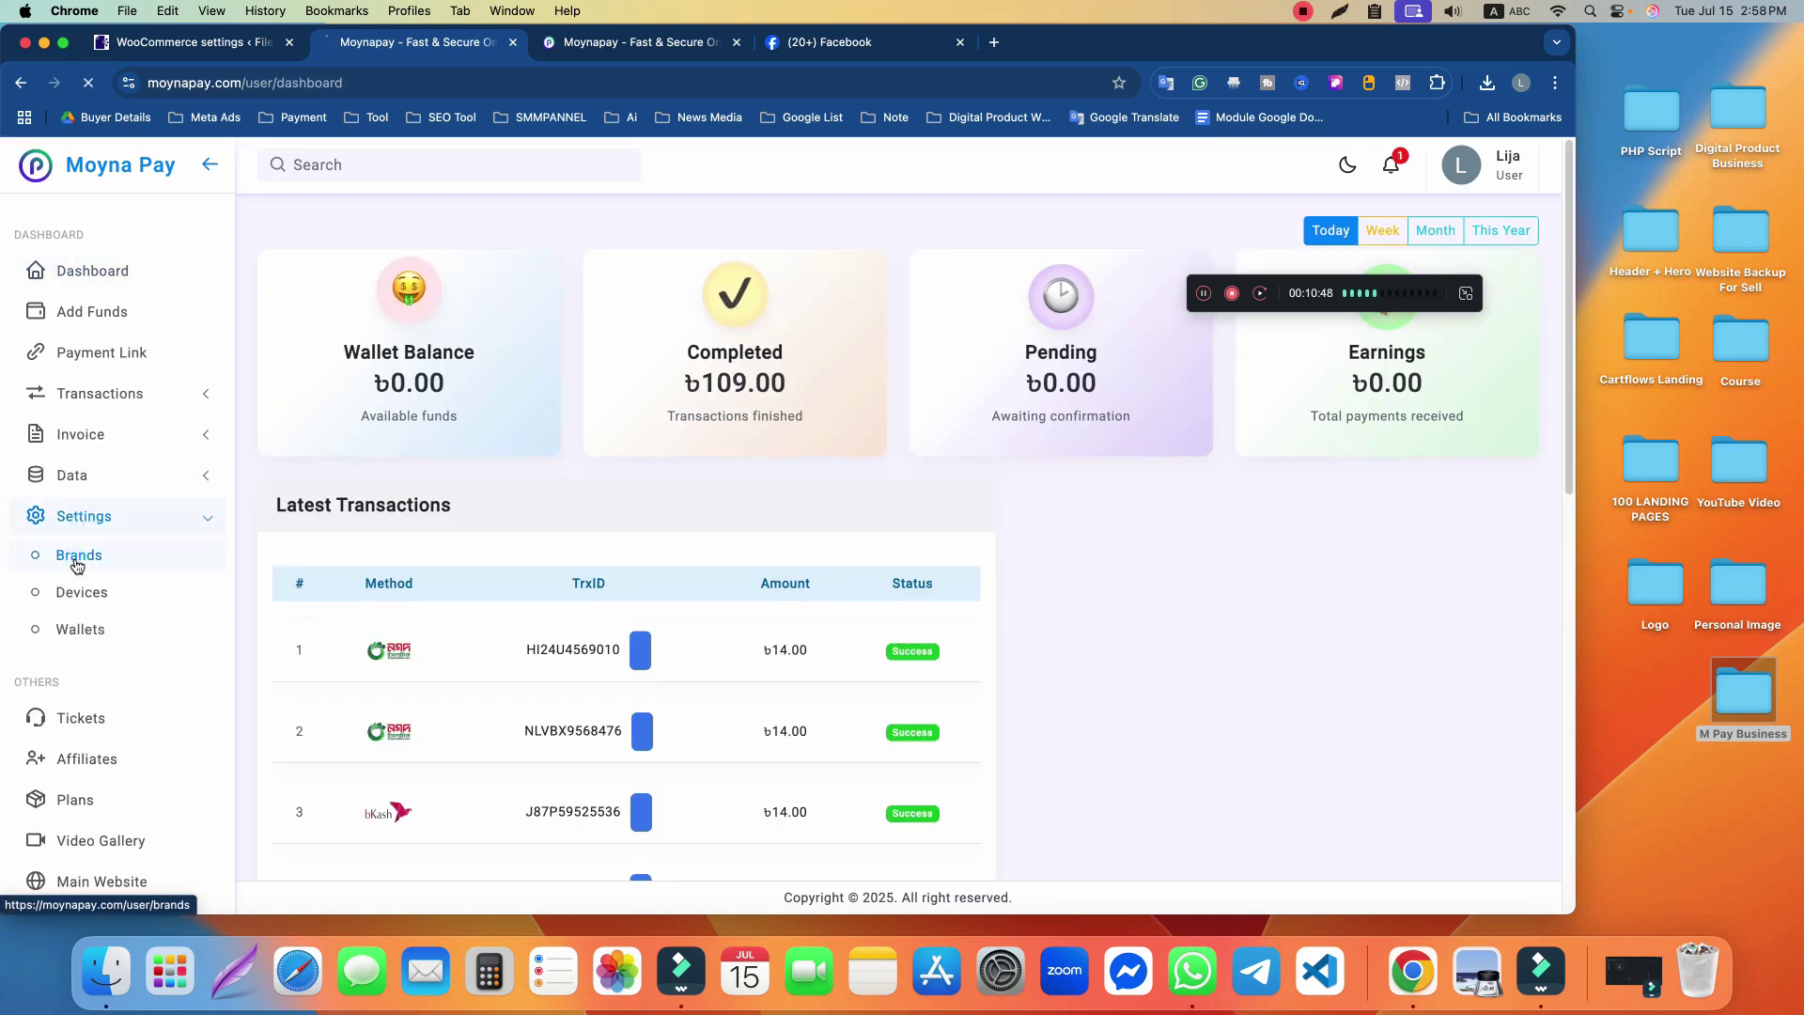
left_click(79, 556)
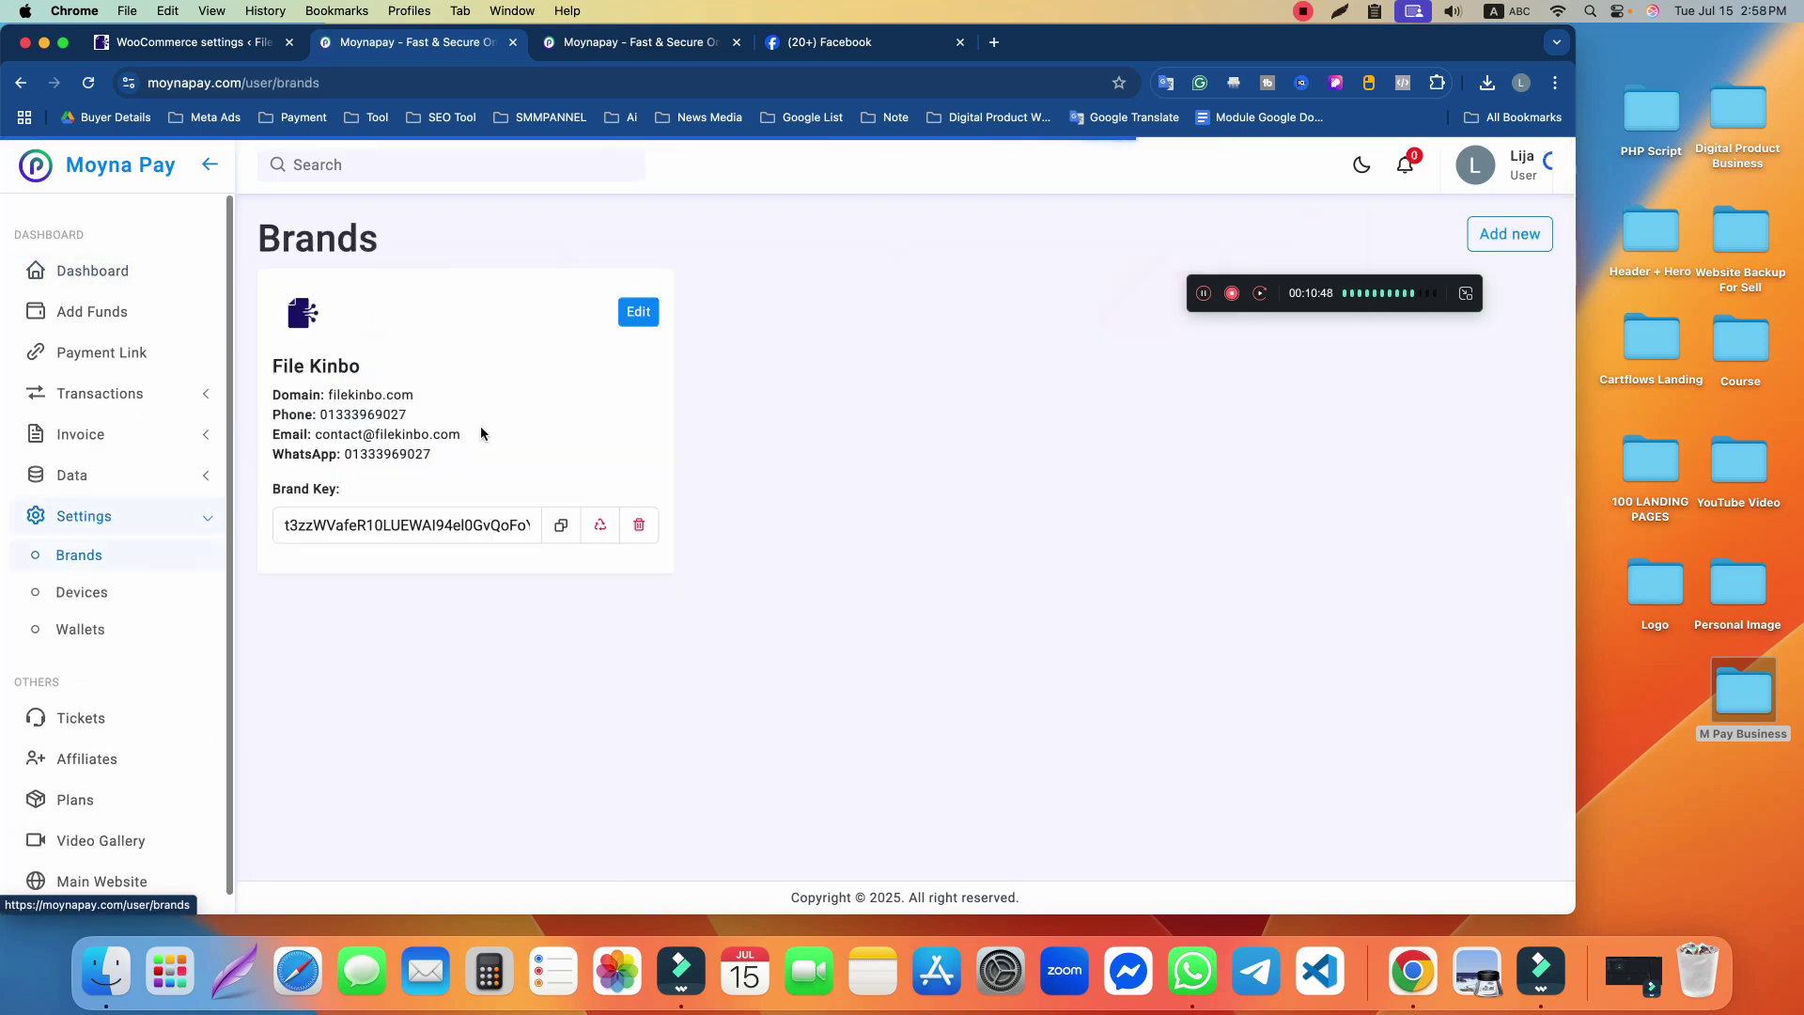
left_click(558, 529)
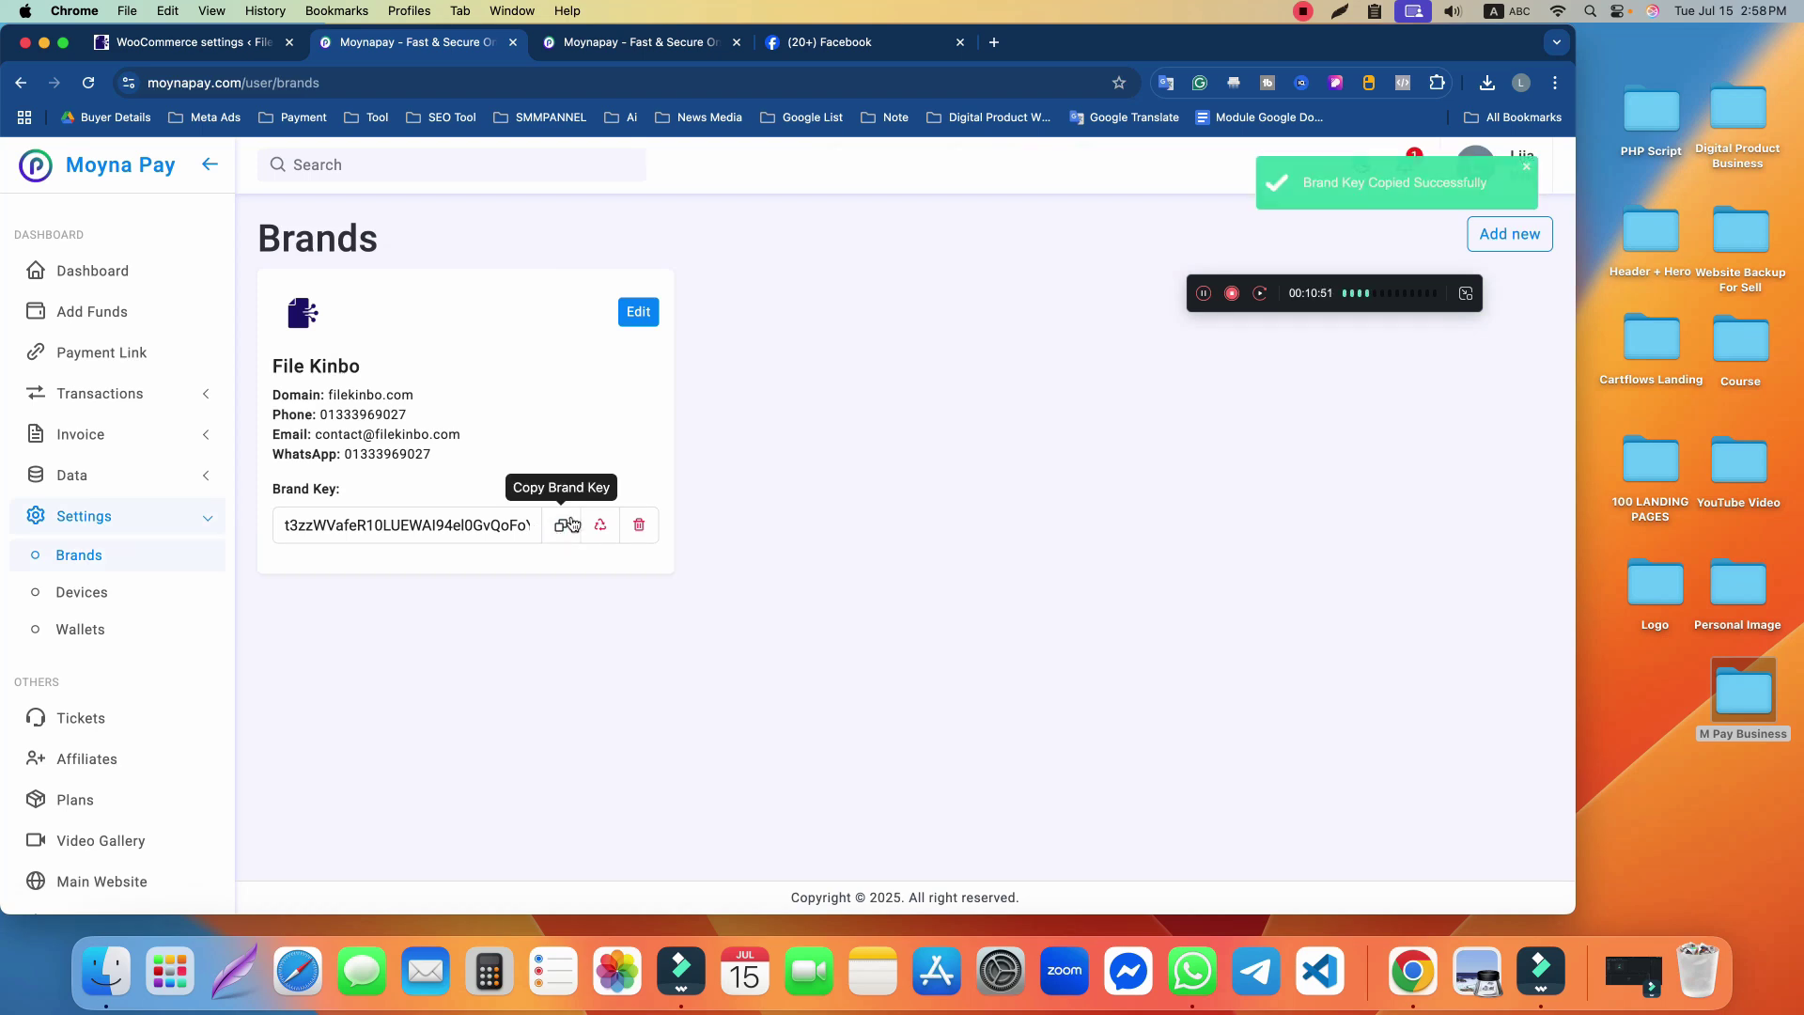
Step: Paste the brand key as the API key and save the gateway settings
left_click(157, 44)
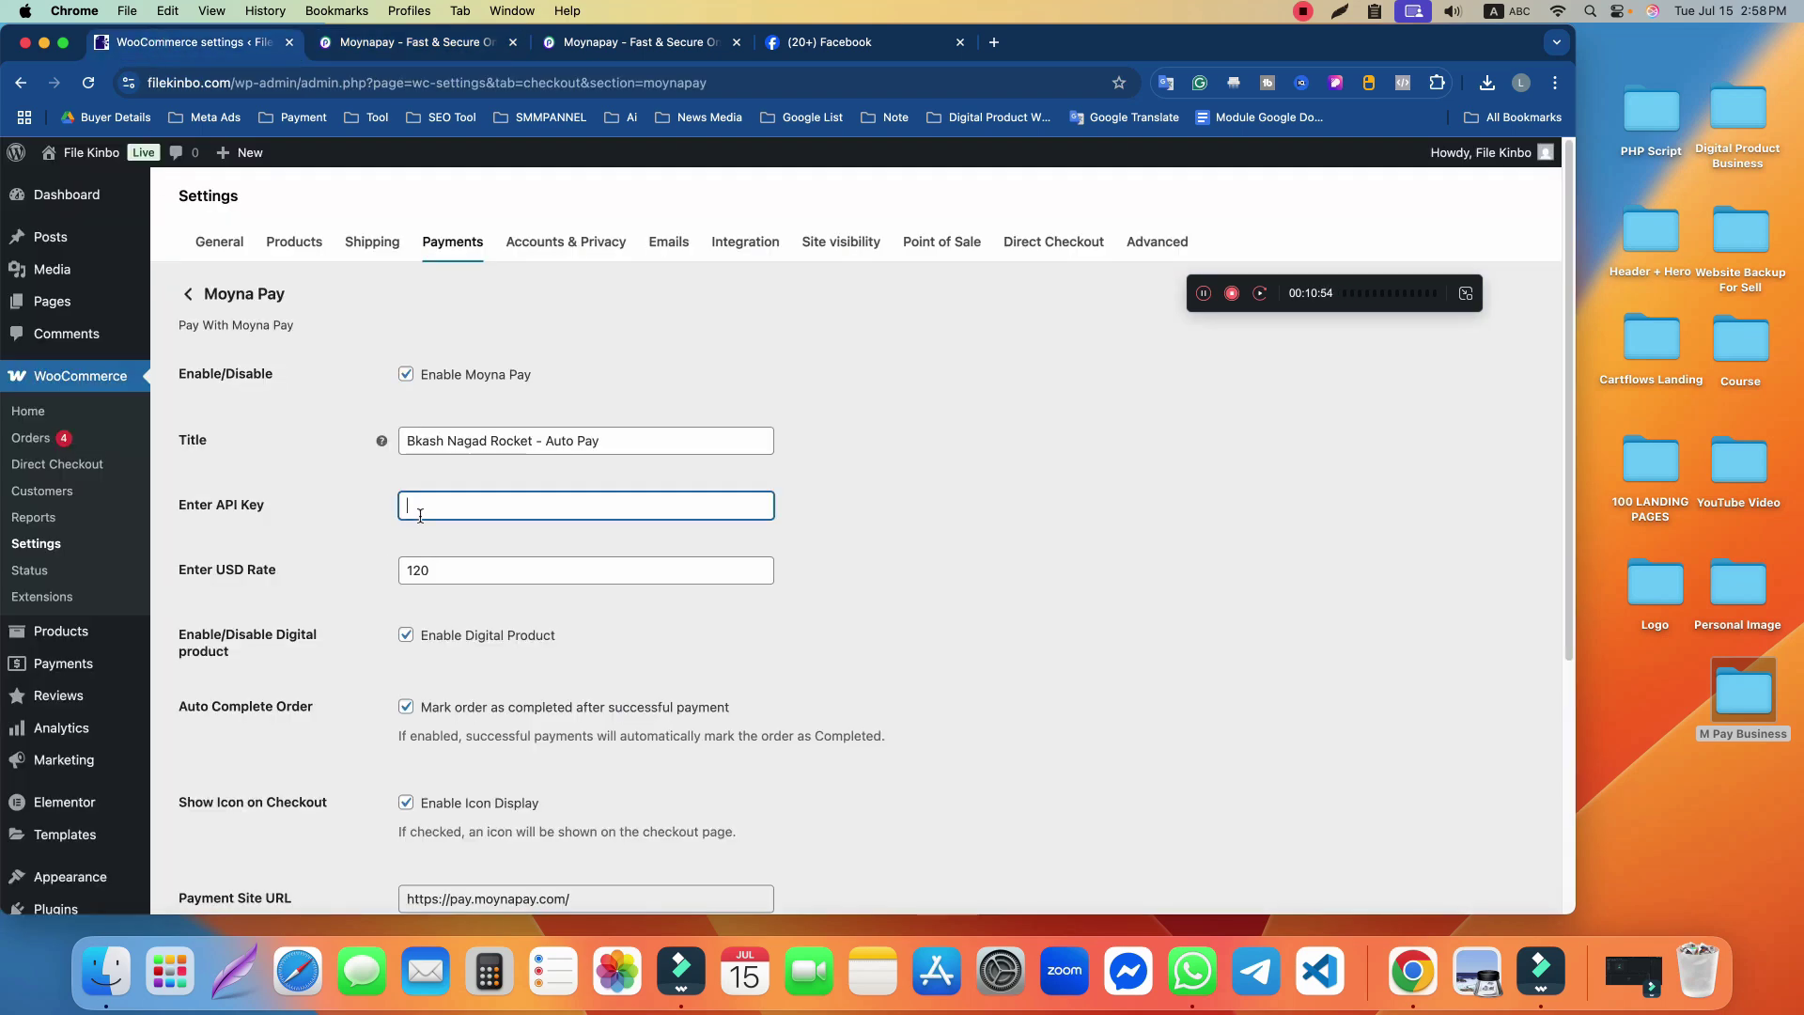
key("super+v")
scroll(432, 564, "down", 5)
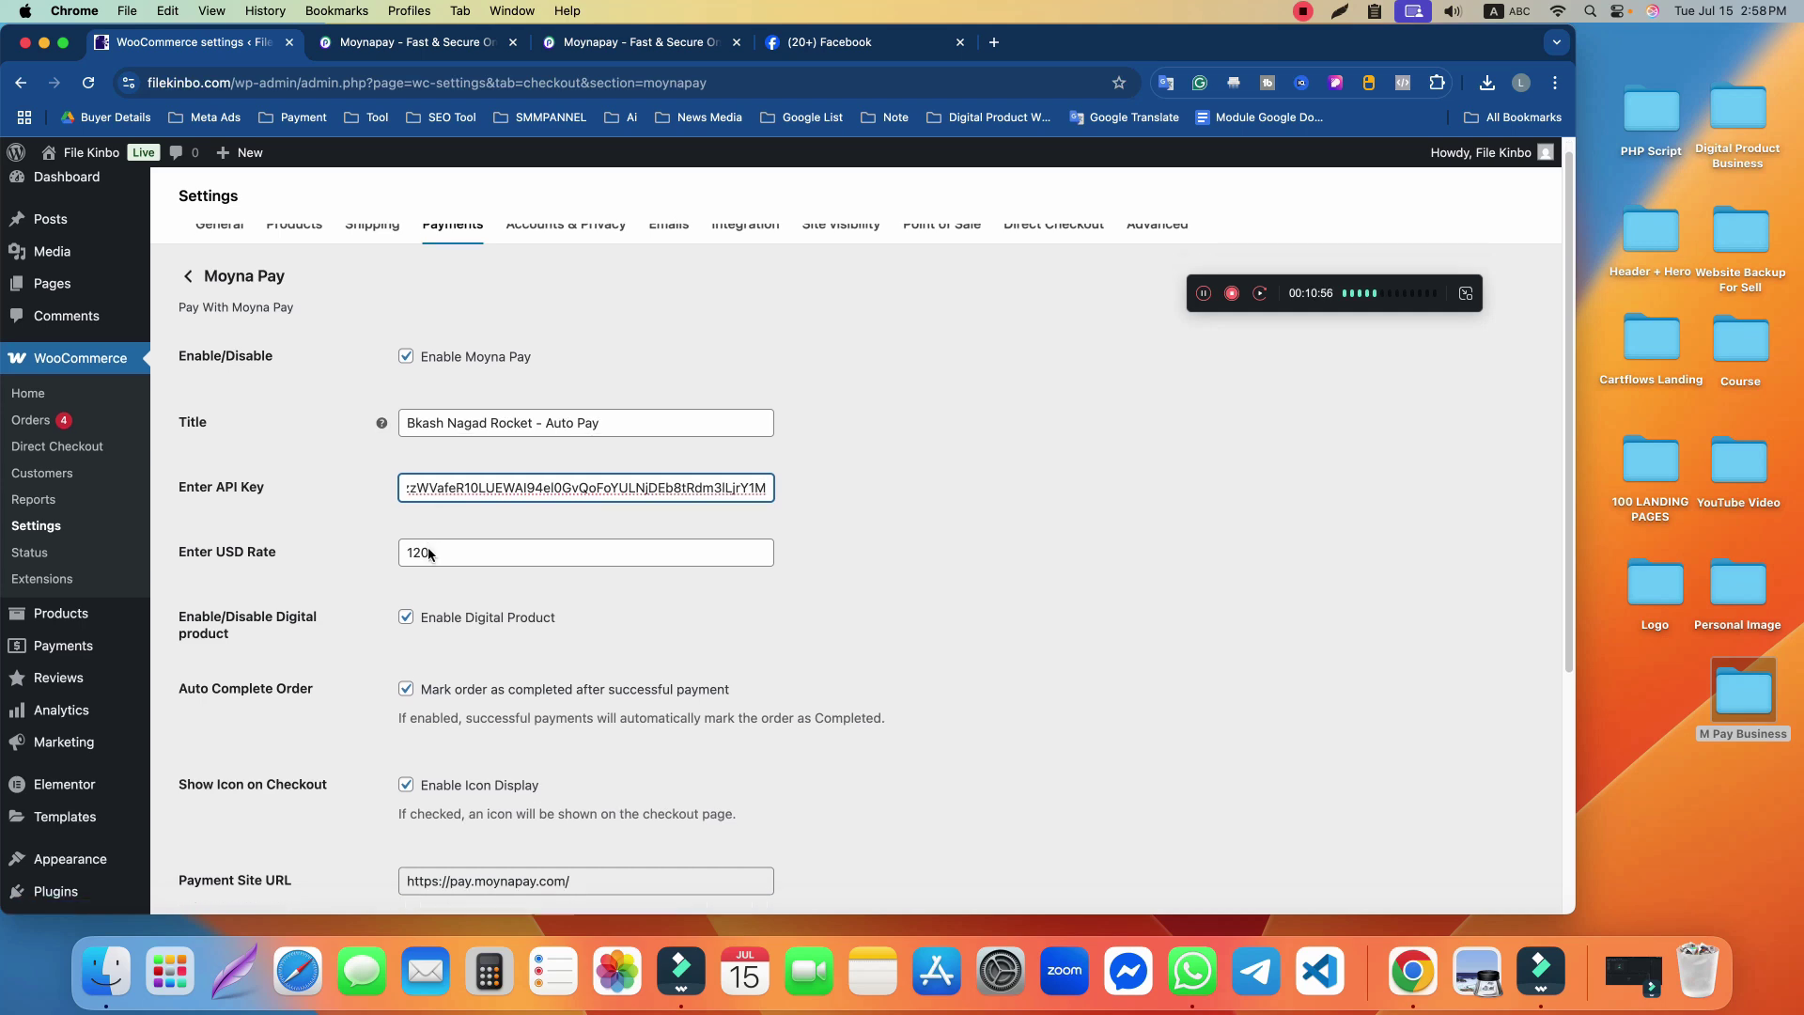
left_click(223, 697)
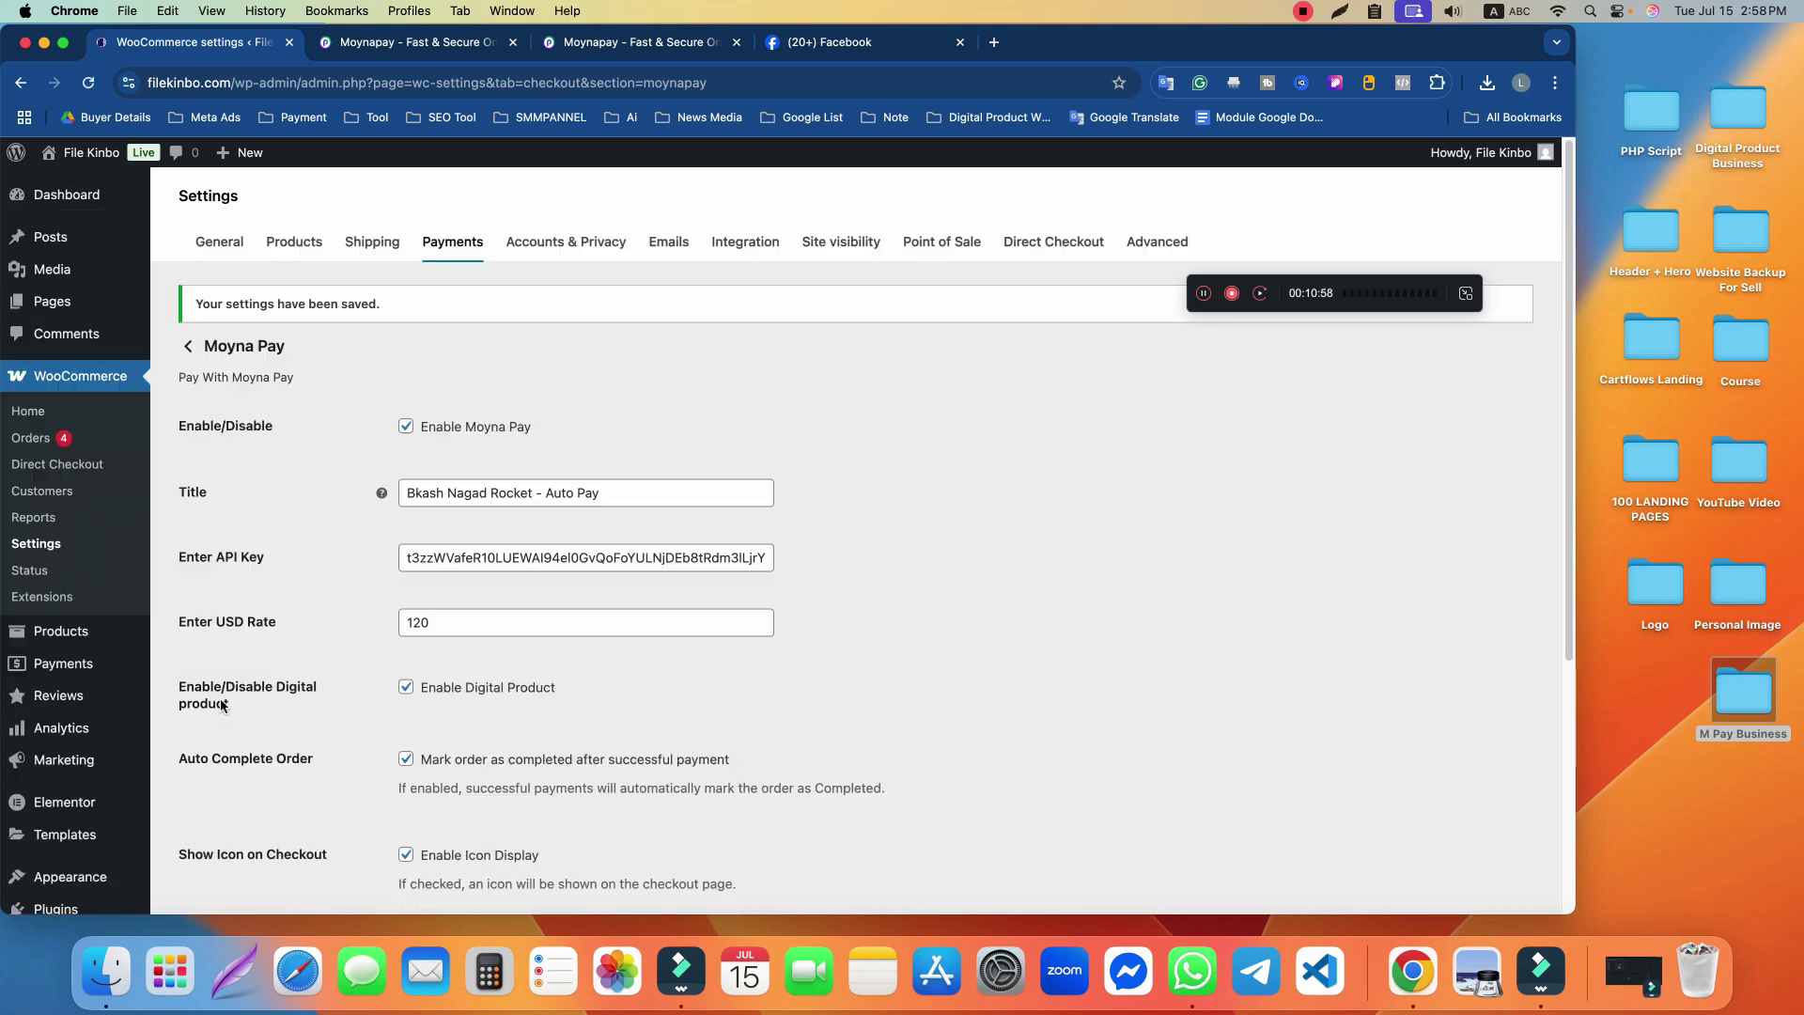
Step: Open the File Kinbo storefront in a new tab
right_click(90, 152)
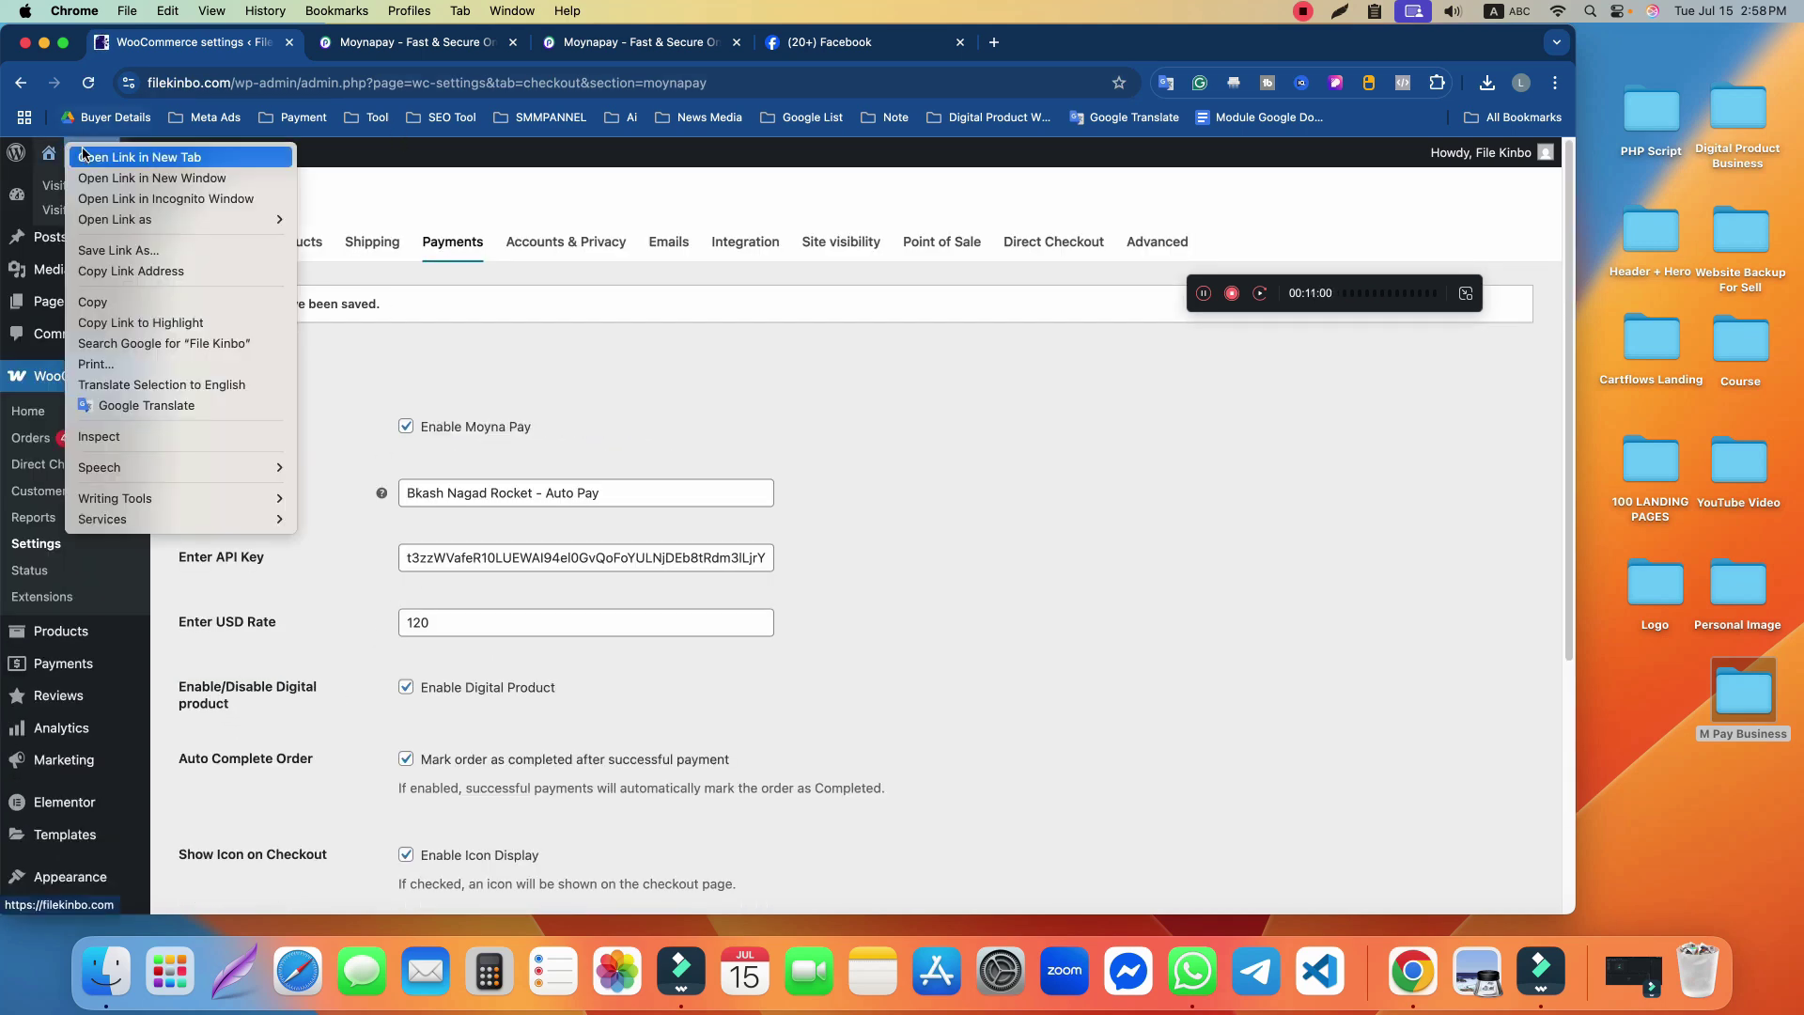
left_click(132, 162)
left_click(340, 42)
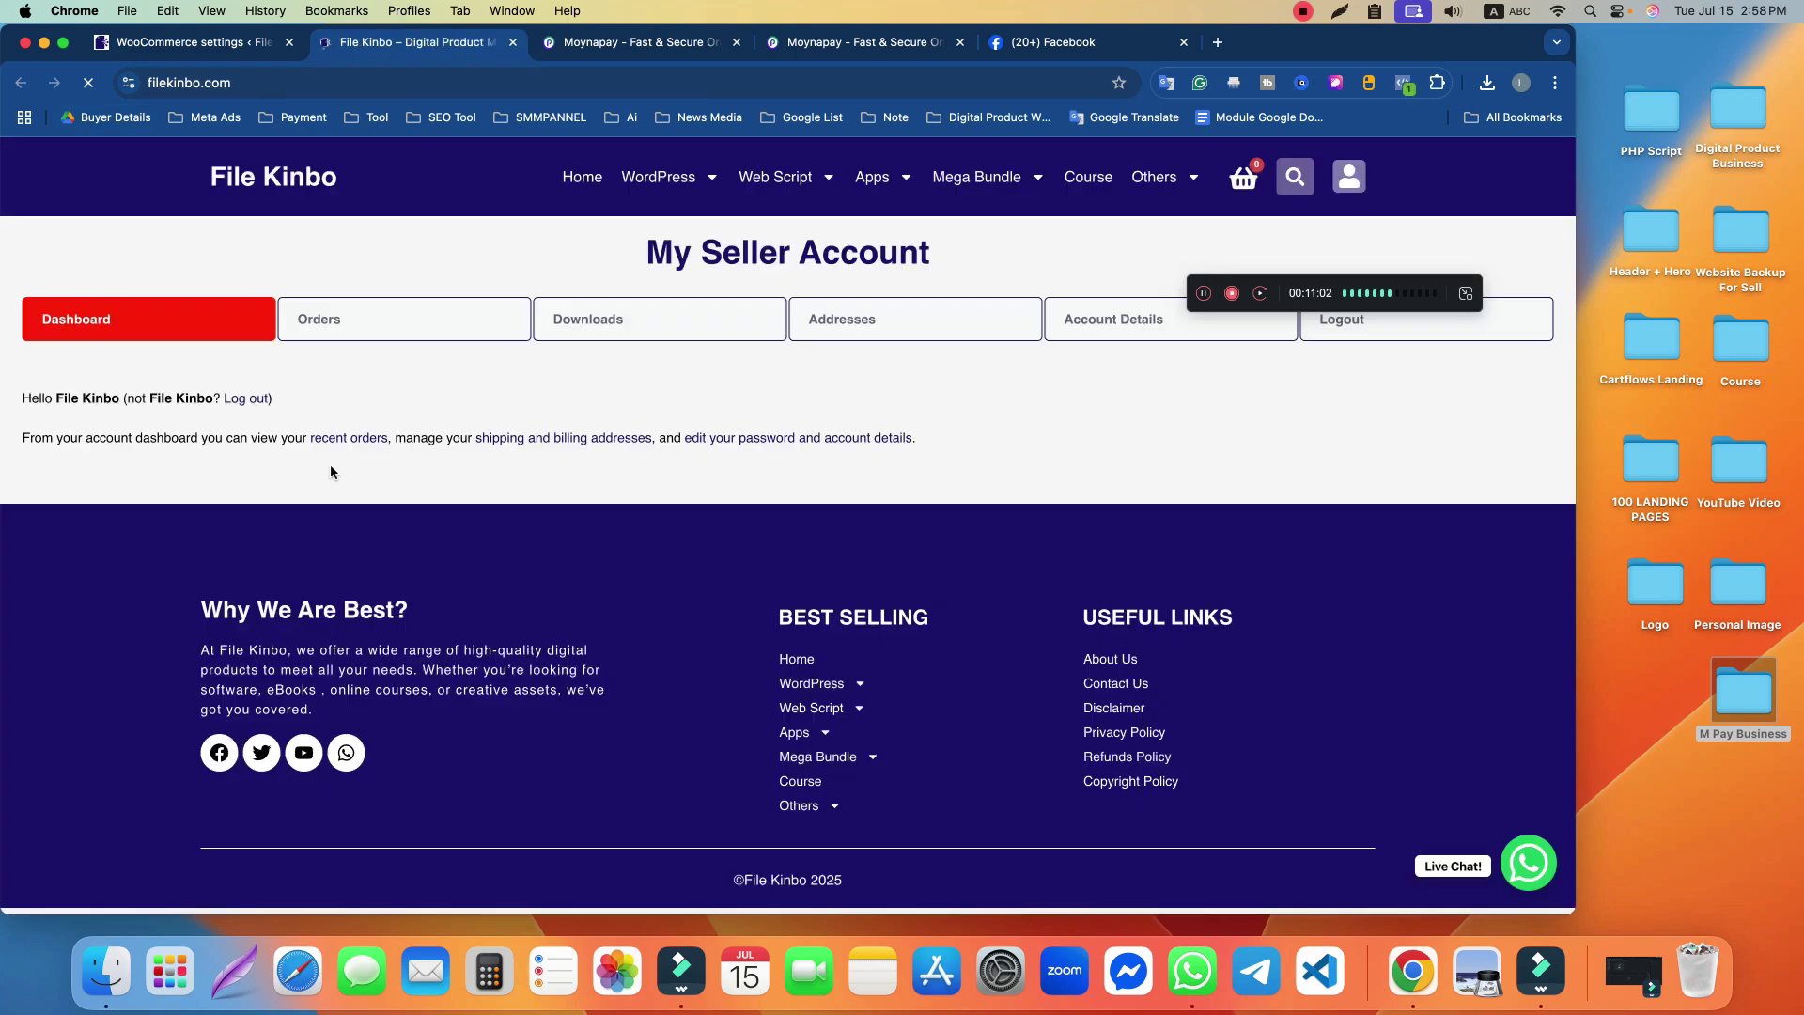
left_click(583, 179)
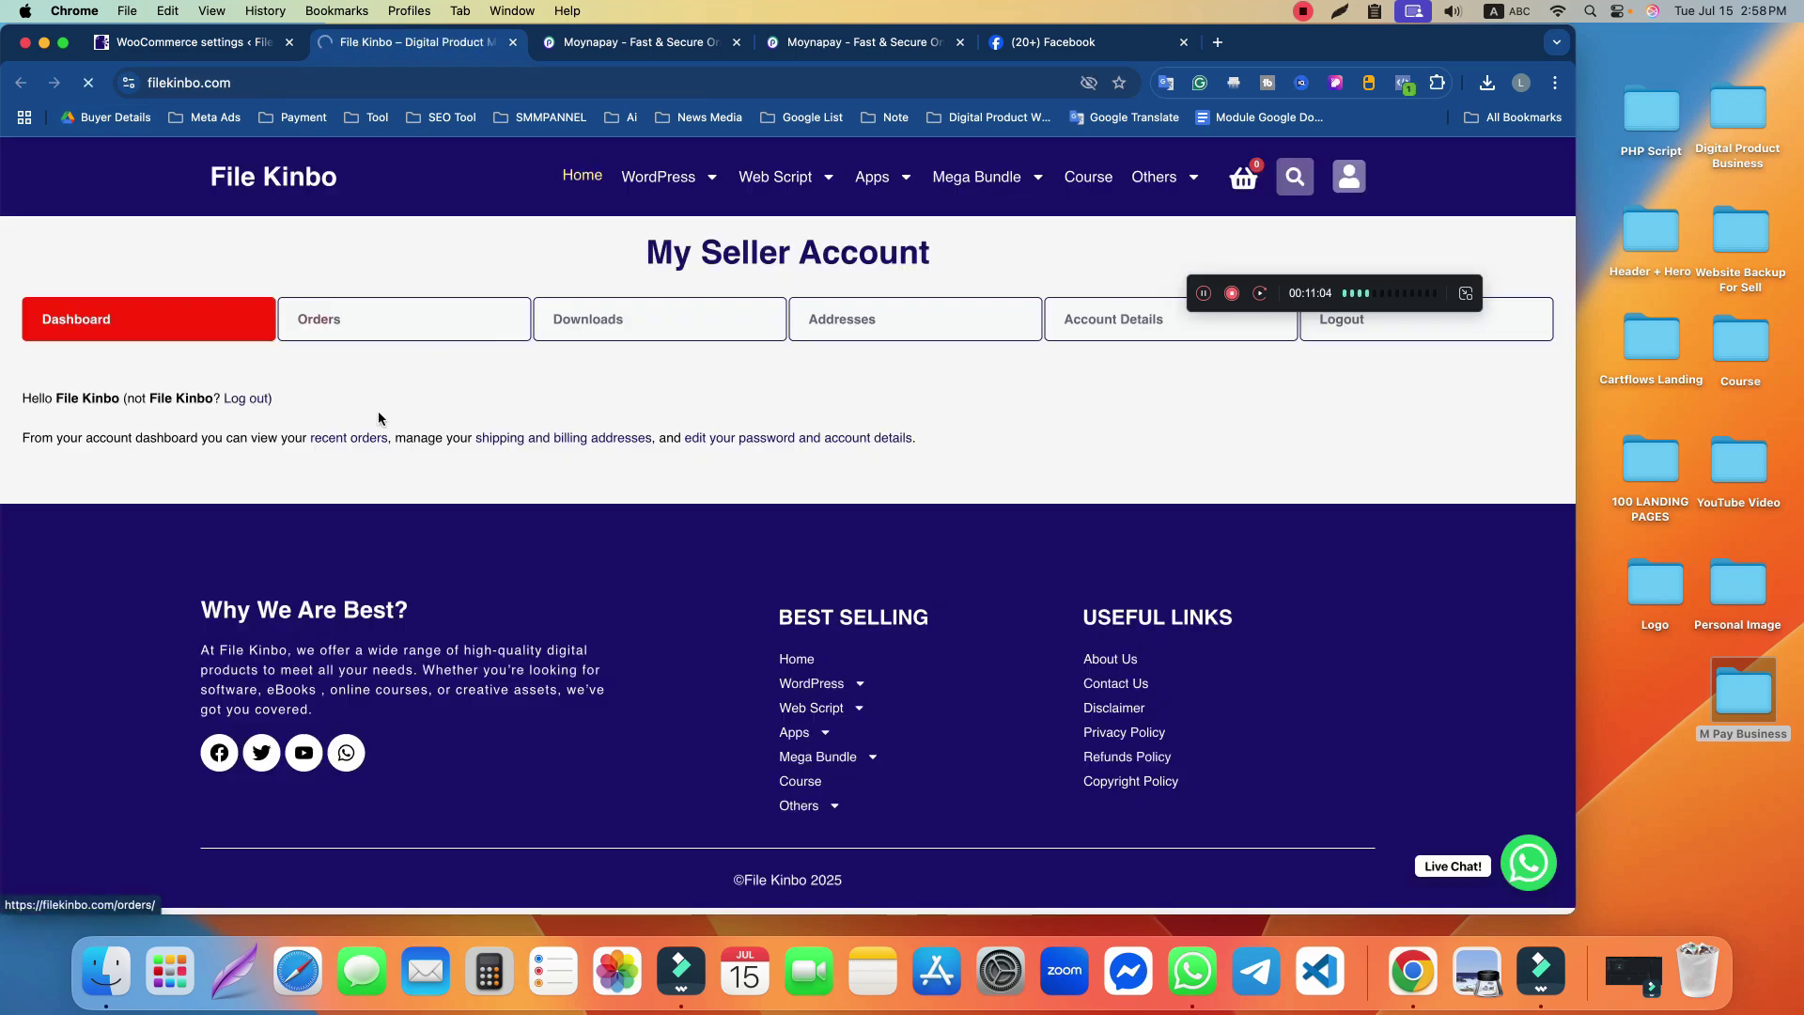
Step: Place the 14৳ blue verification badge order to reach the Moyna Pay payment page
scroll(461, 503, "down", 5)
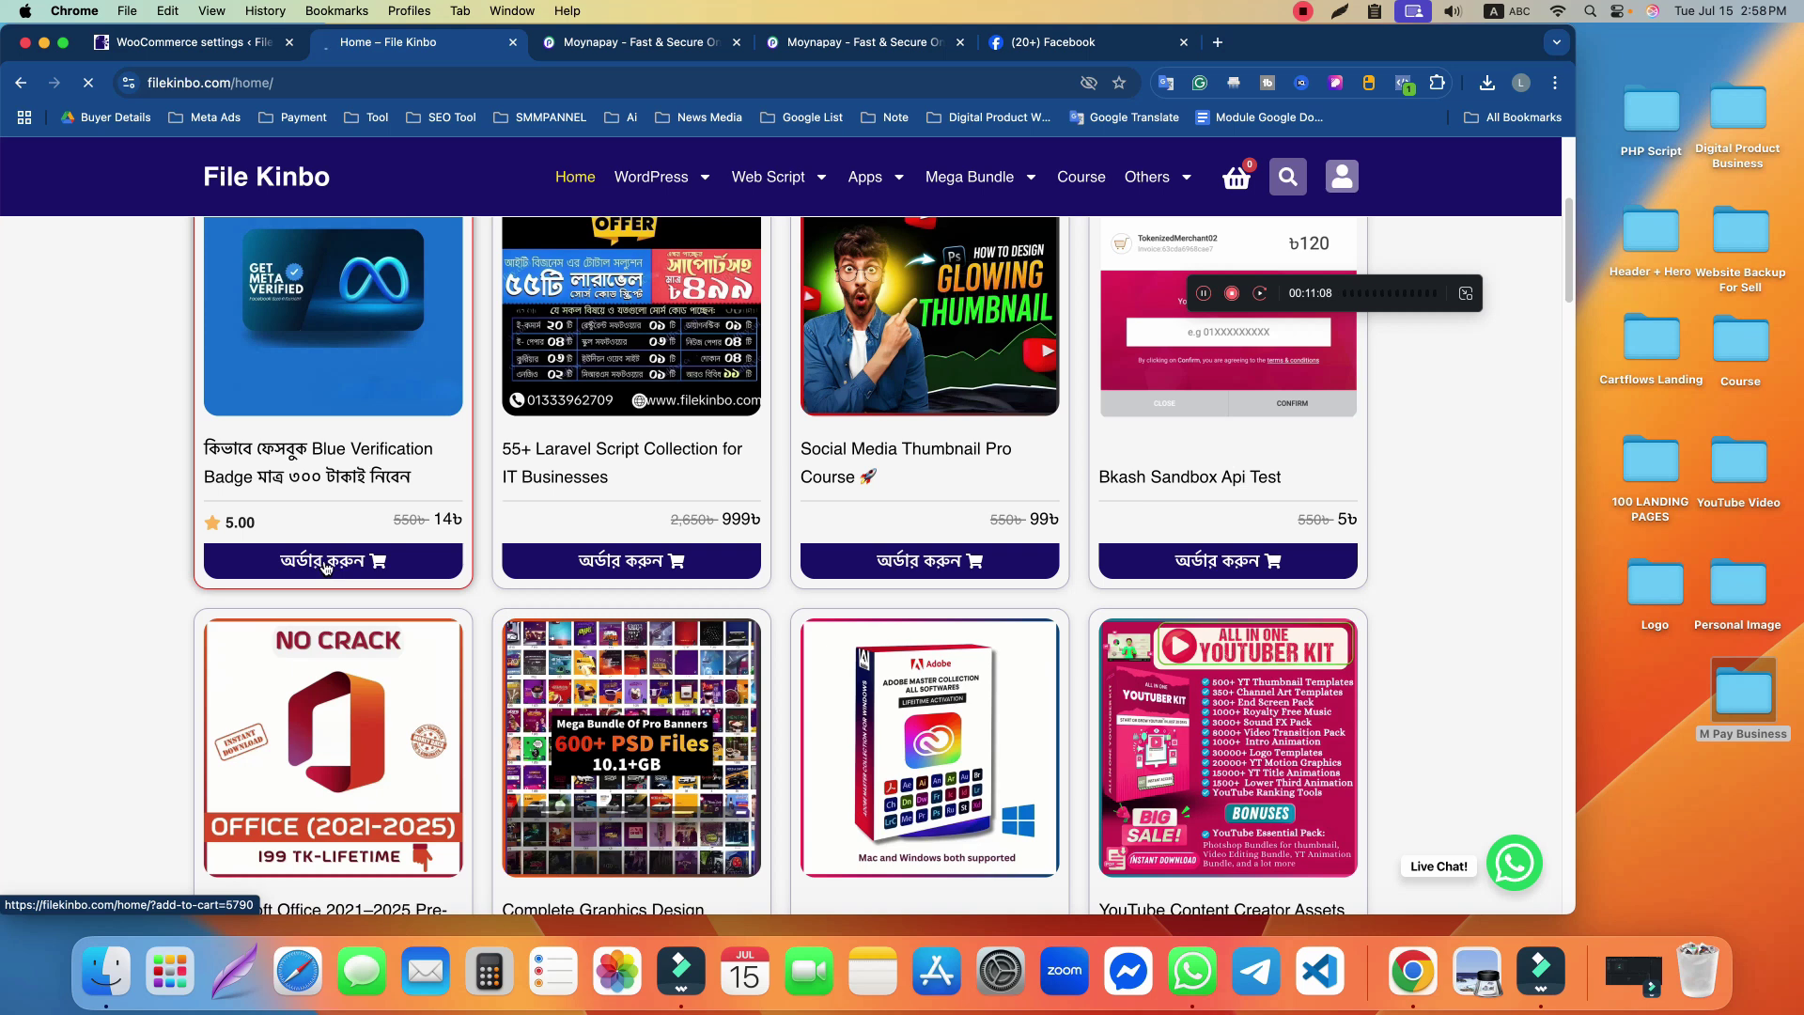
scroll(442, 601, "down", 15)
scroll(543, 615, "up", 4)
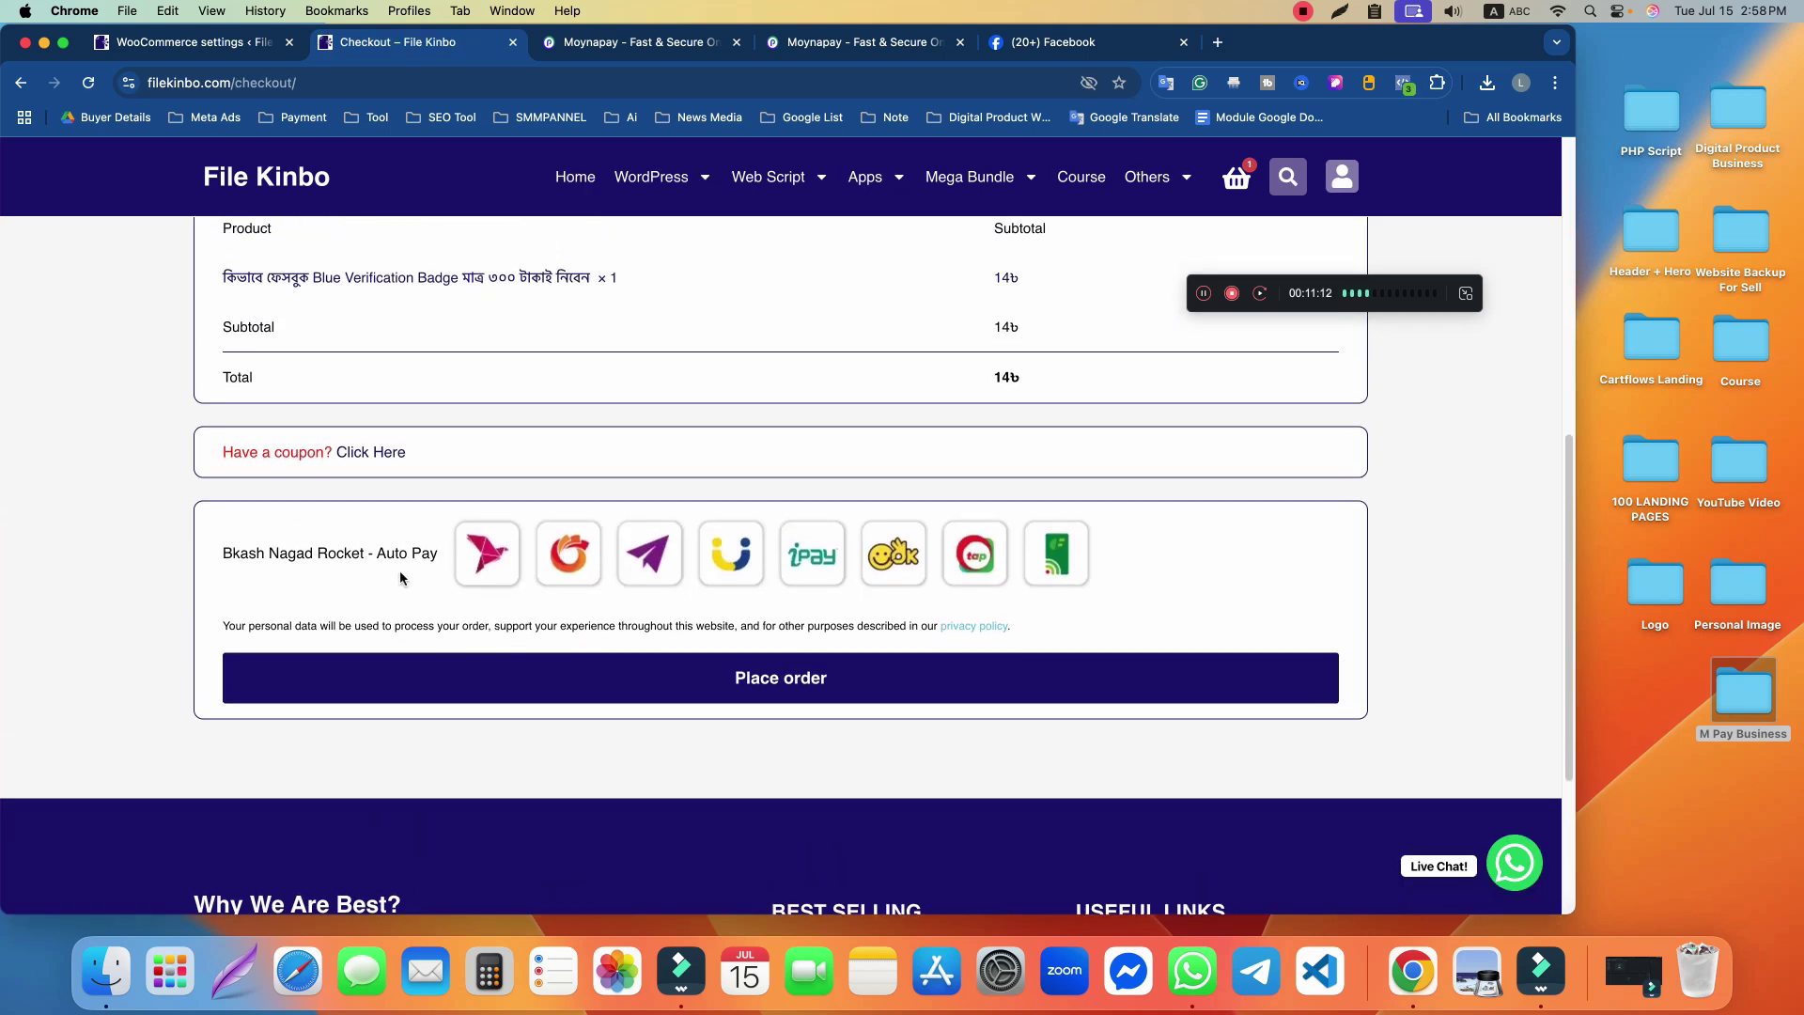
scroll(1012, 564, "up", 3)
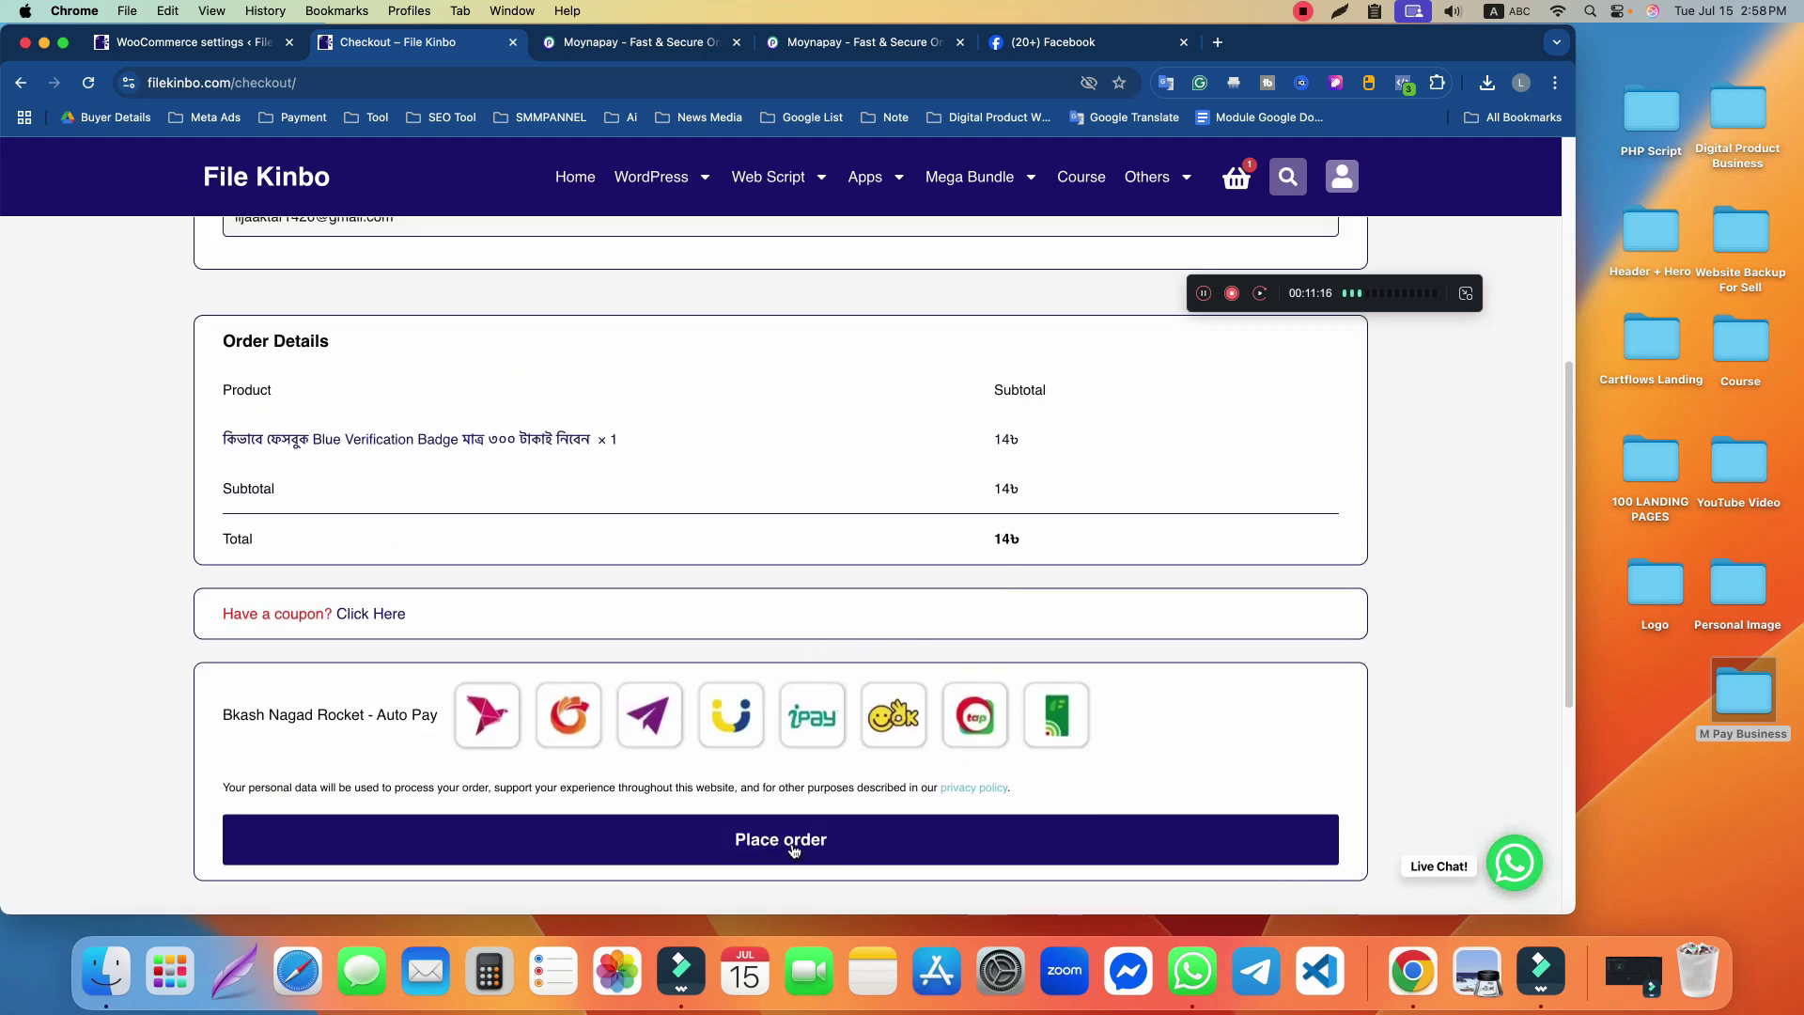
left_click(792, 851)
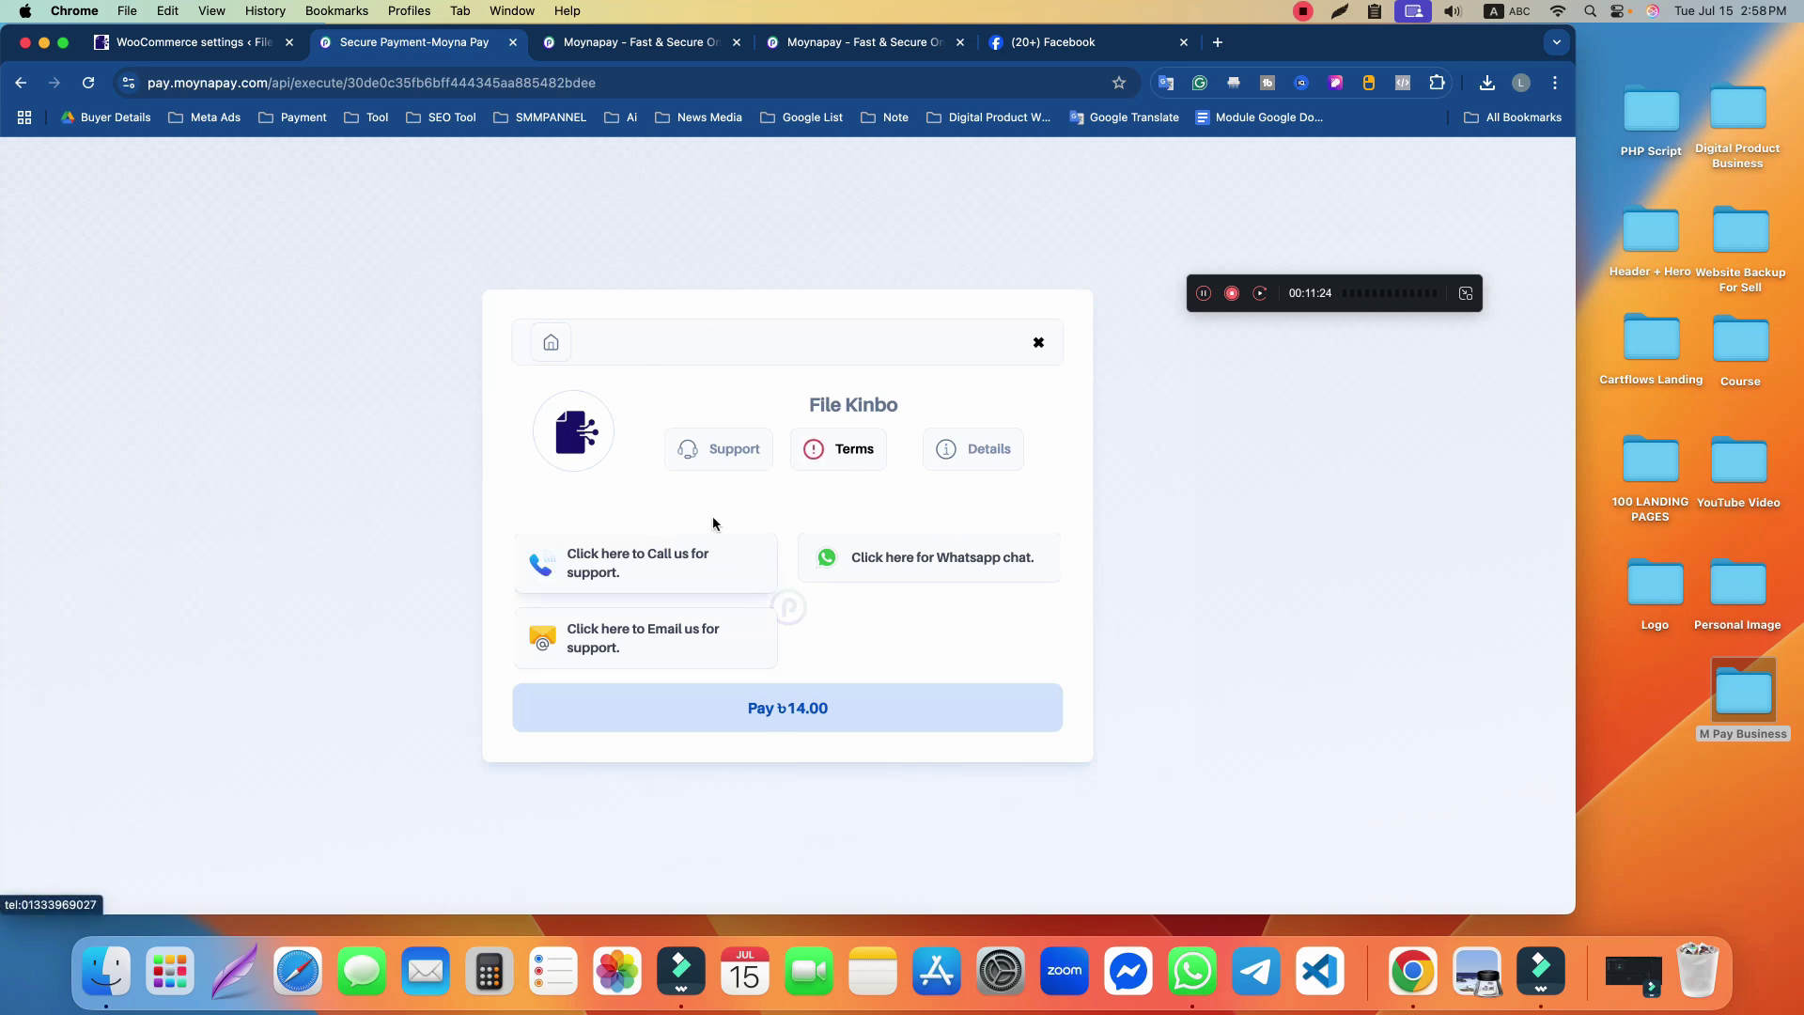
Step: Open Moyna Pay's wallet settings and enable the Bkash API gateway
left_click(597, 44)
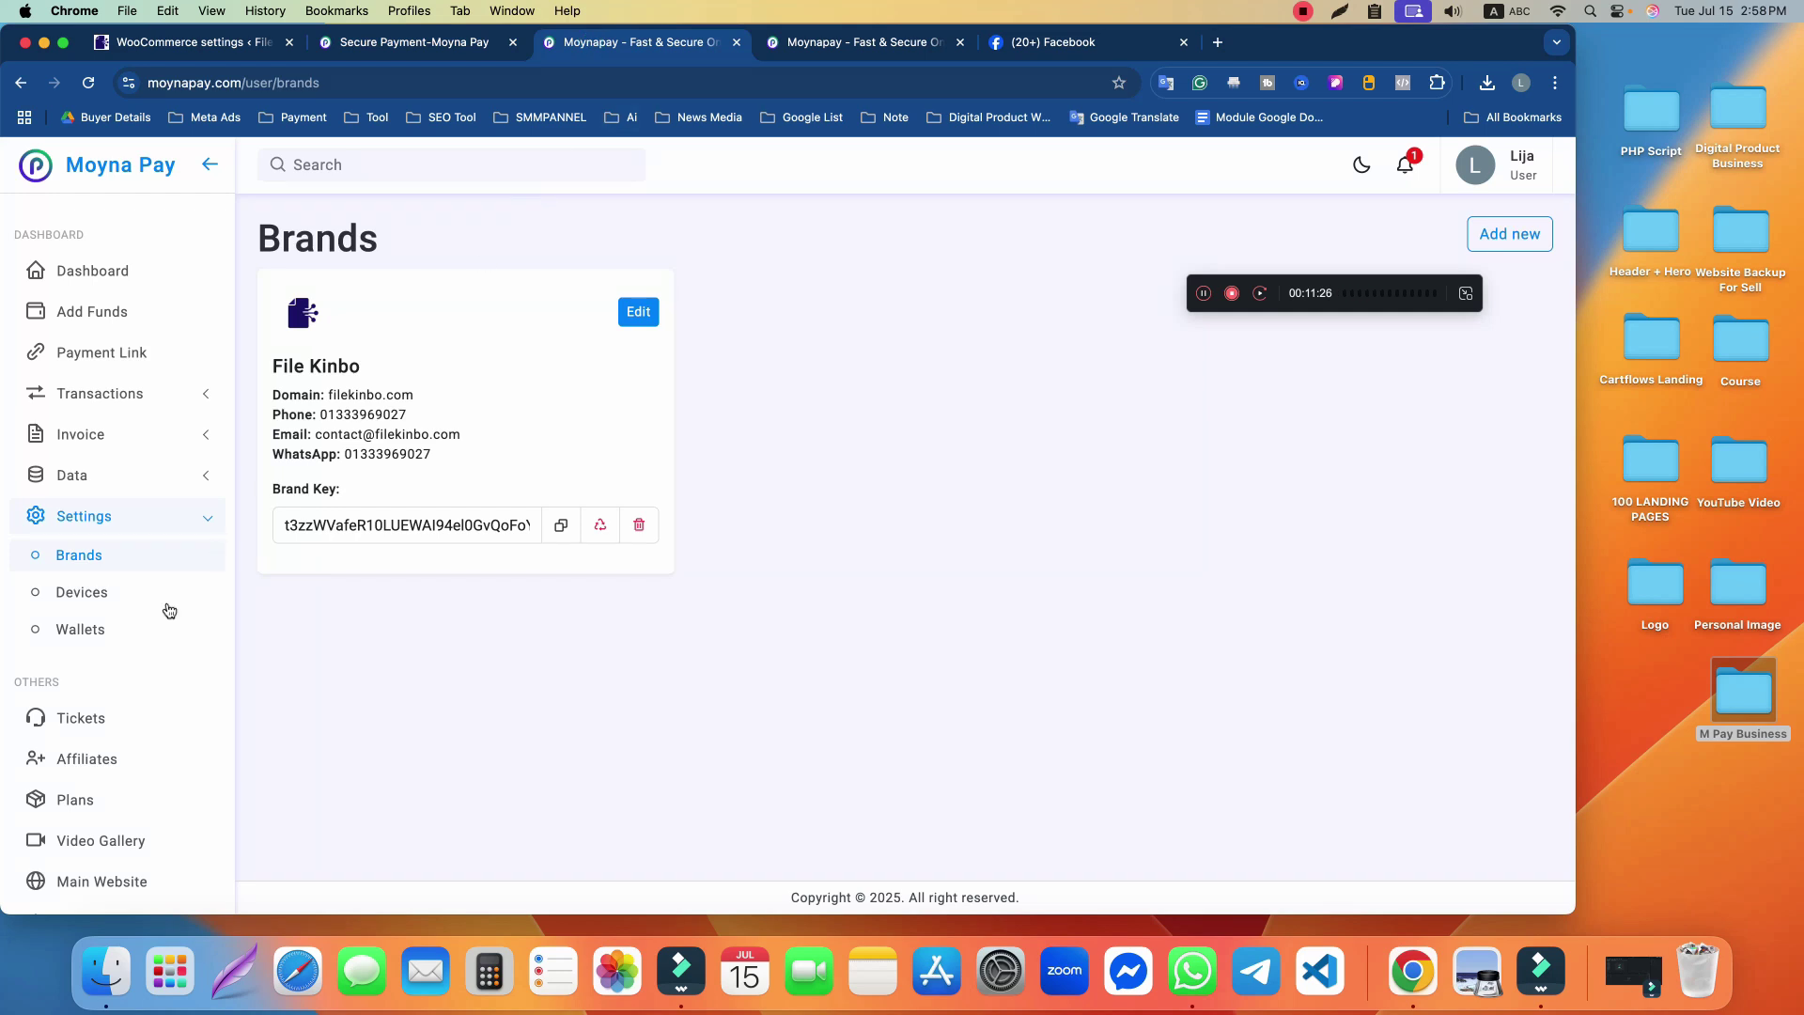
left_click(69, 637)
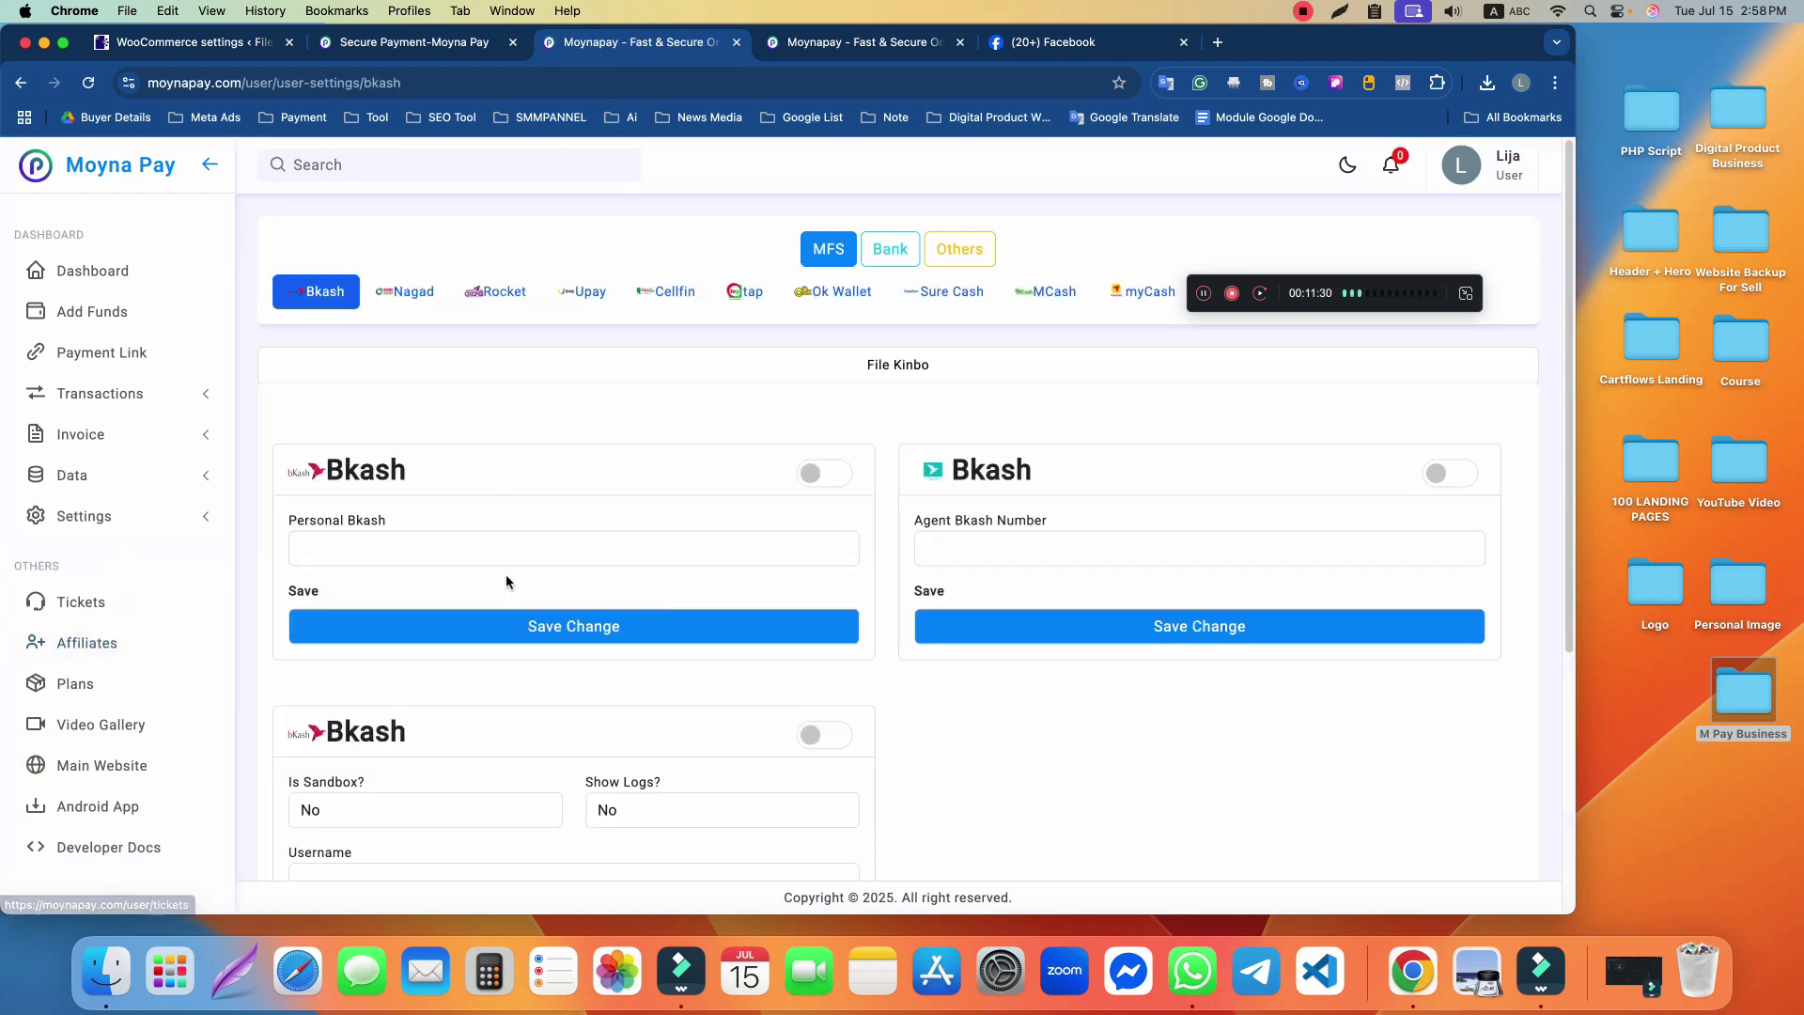
scroll(519, 586, "down", 2)
scroll(773, 443, "down", 3)
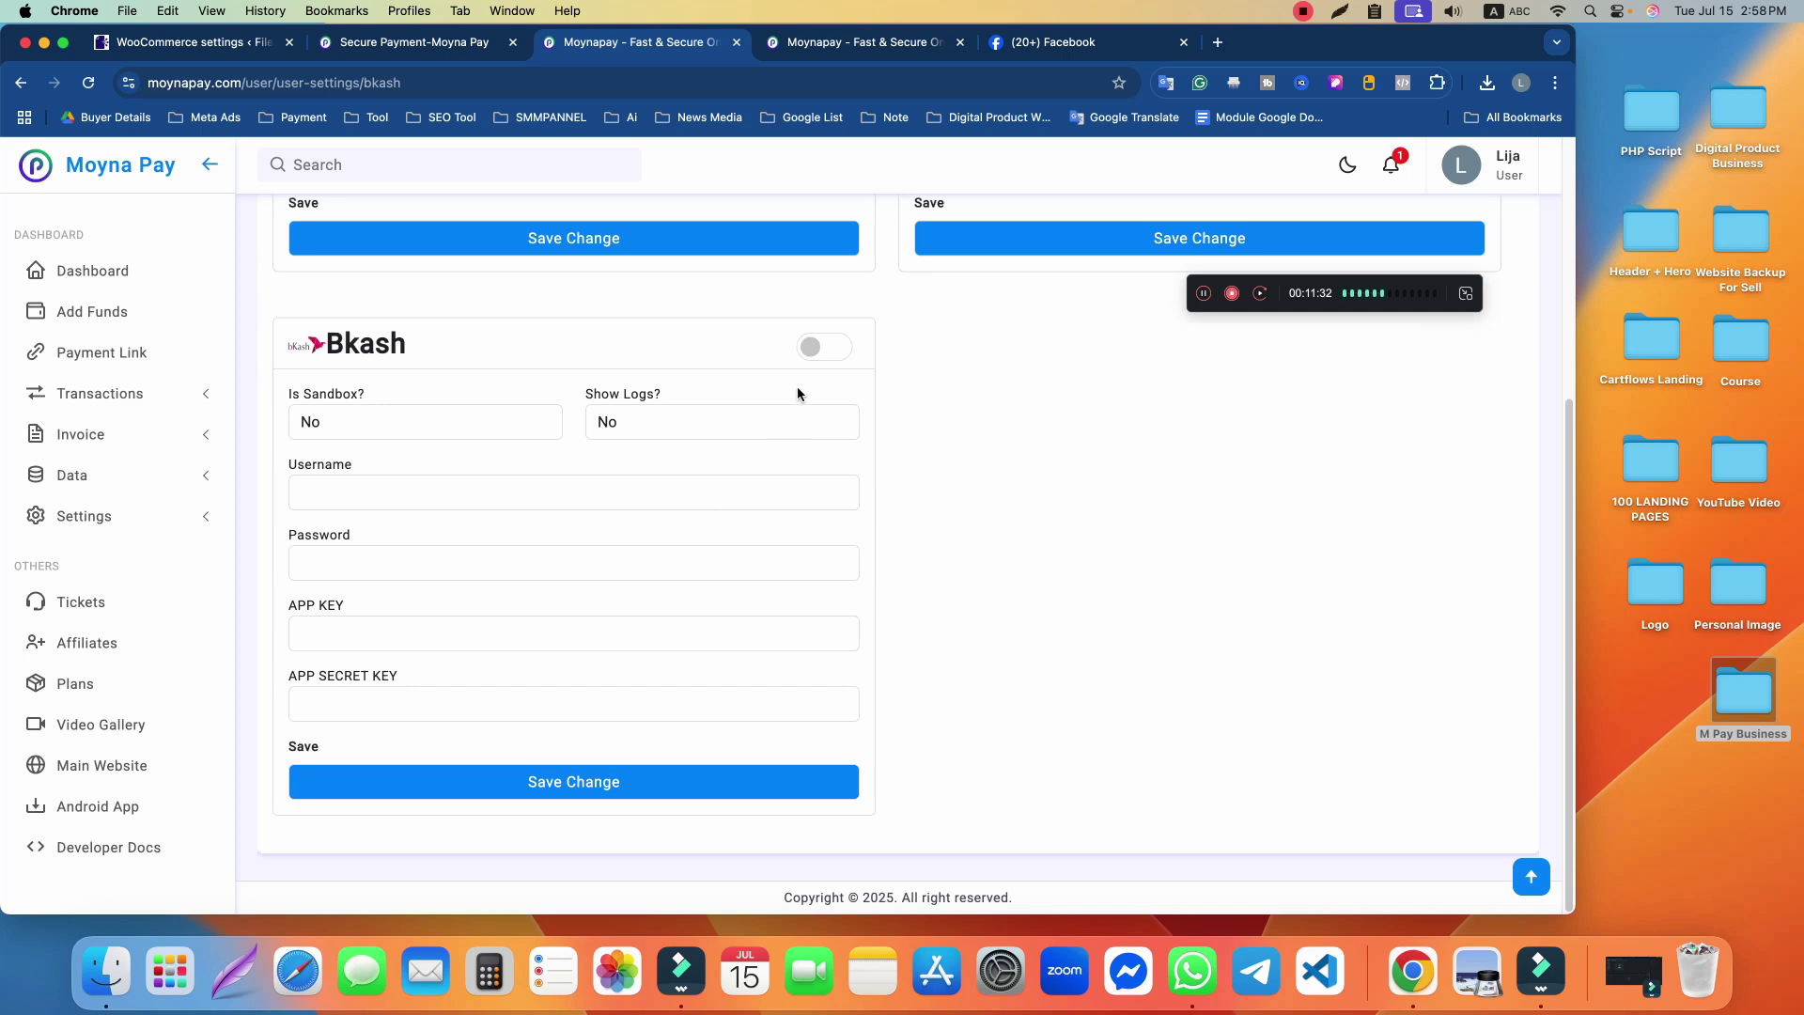
scroll(793, 391, "up", 4)
scroll(658, 578, "down", 3)
left_click(821, 474)
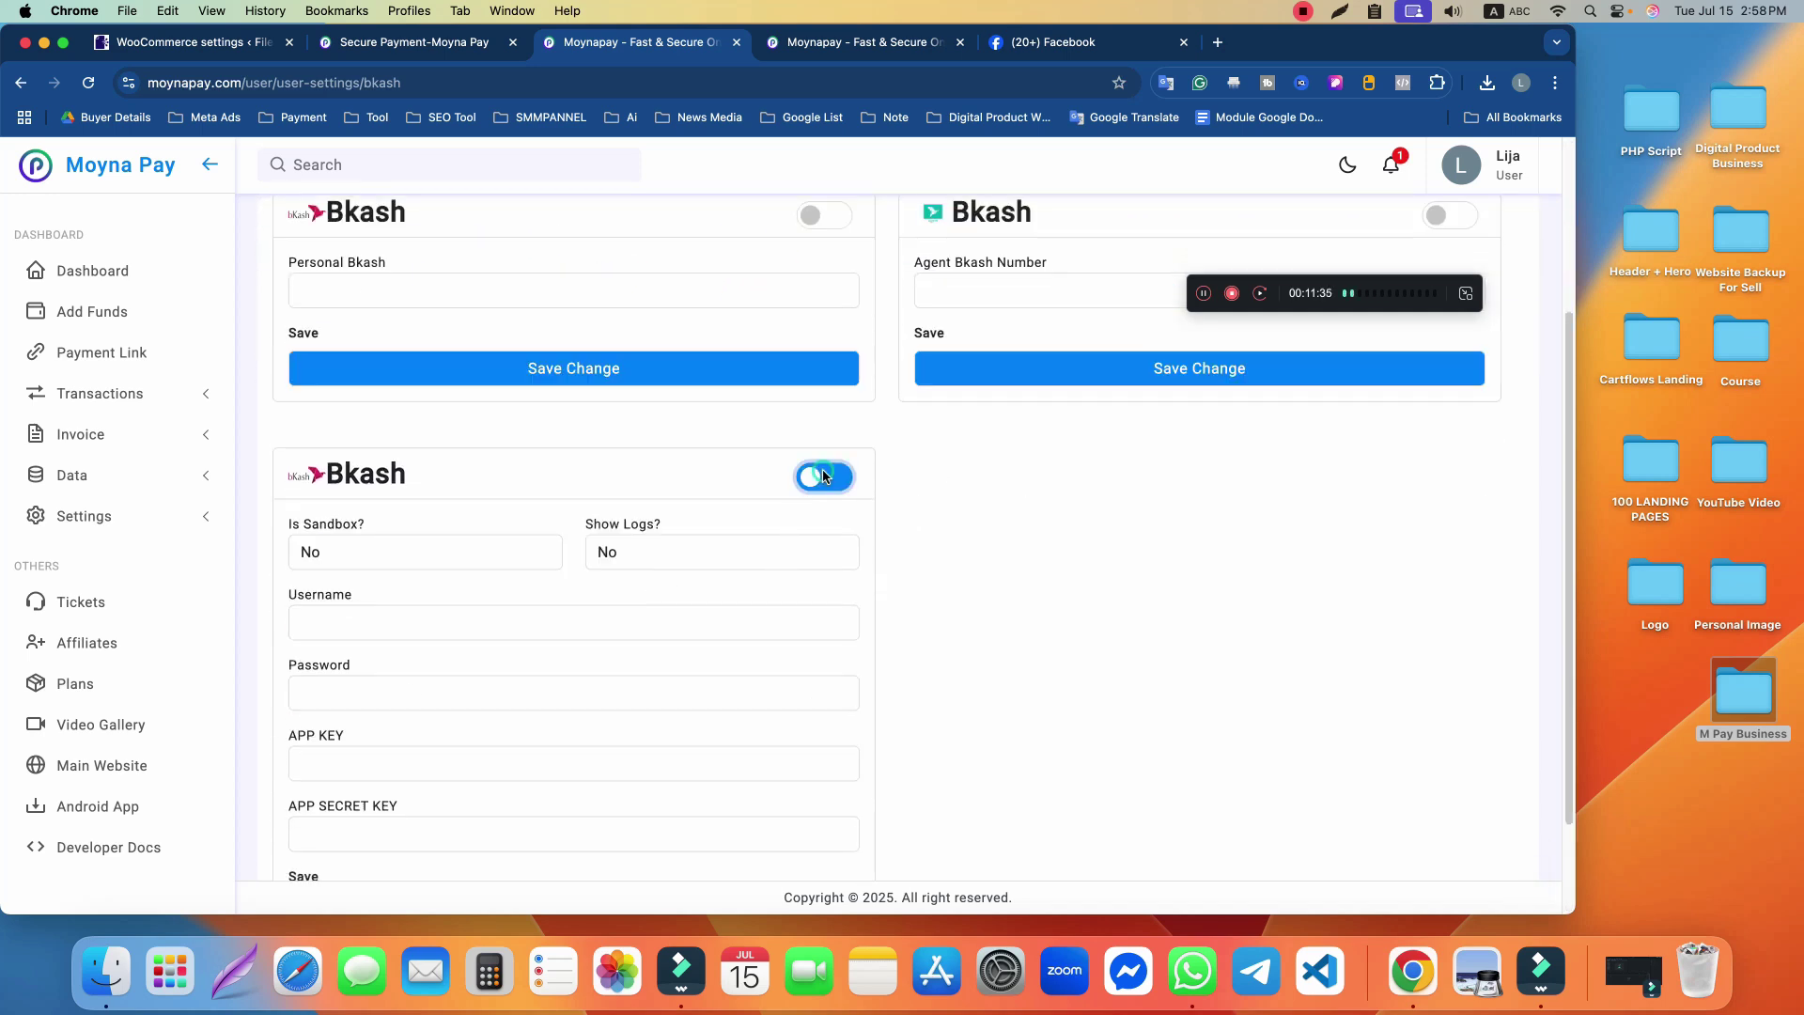
Step: Fill the Bkash username, password, app key and app secret key from saved entries and save
left_click(318, 624)
left_click(434, 667)
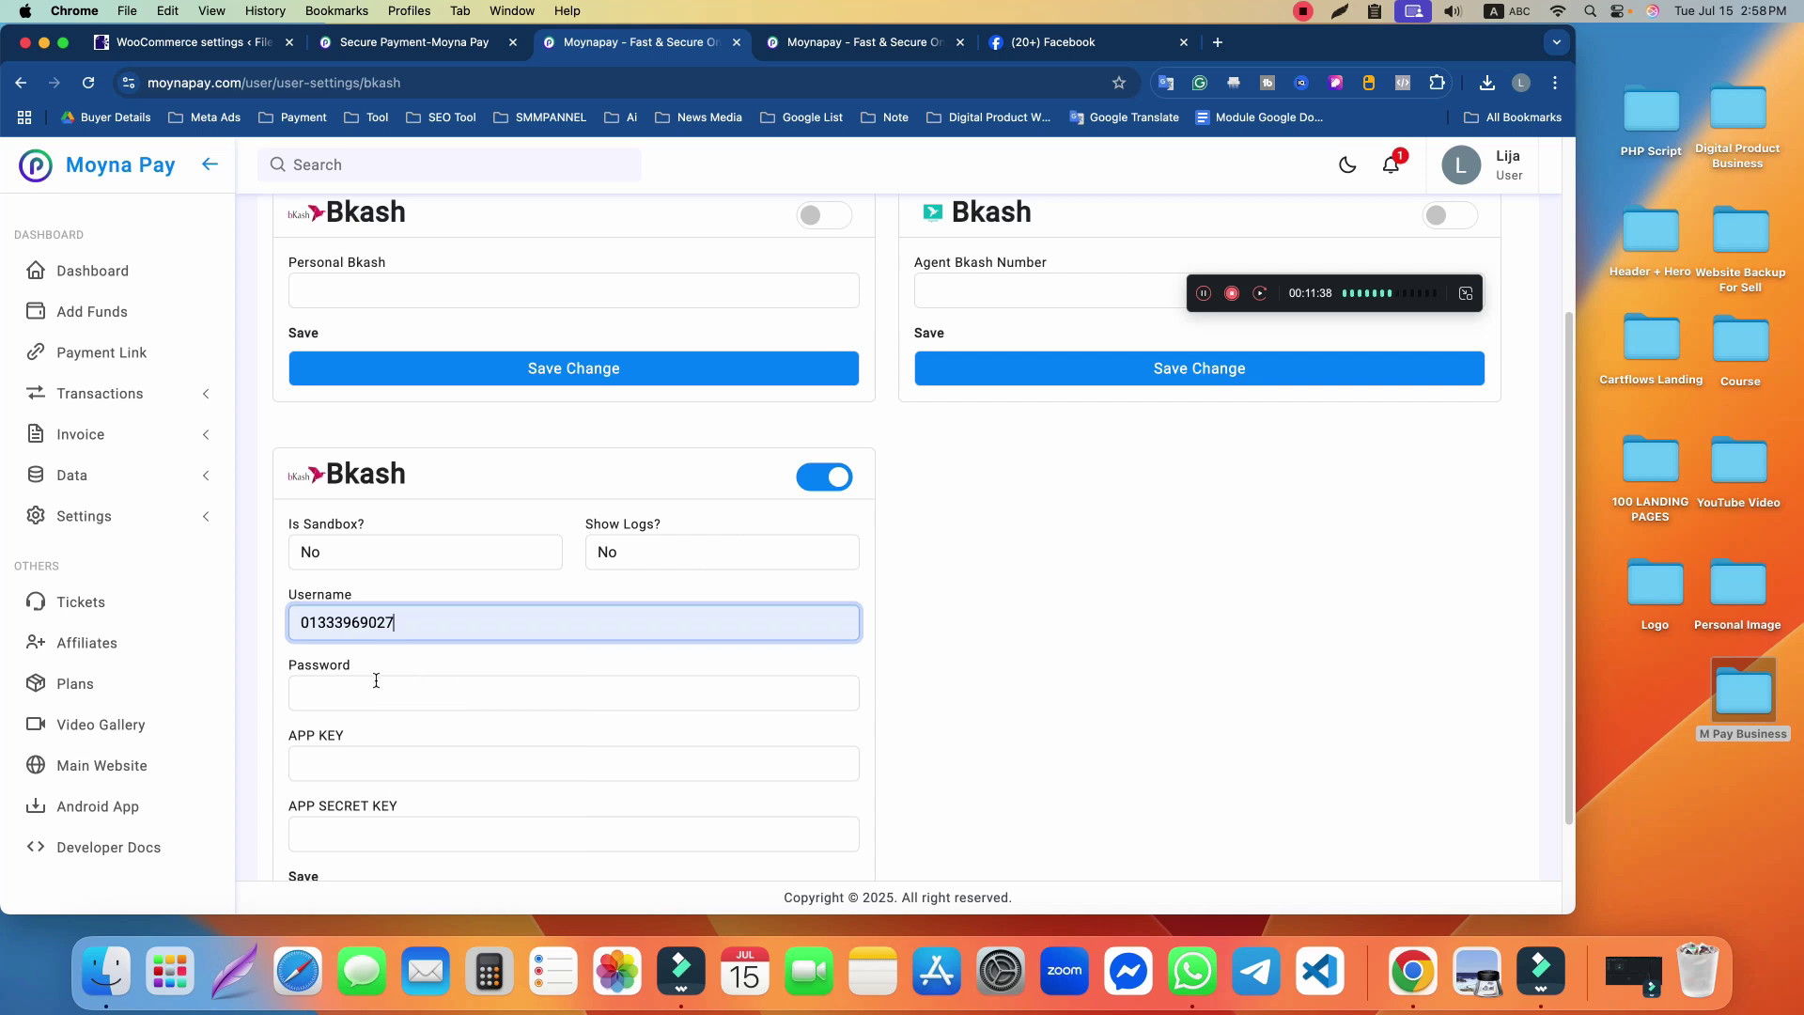
scroll(376, 680, "down", 1)
left_click(357, 650)
left_click(441, 692)
left_click(334, 712)
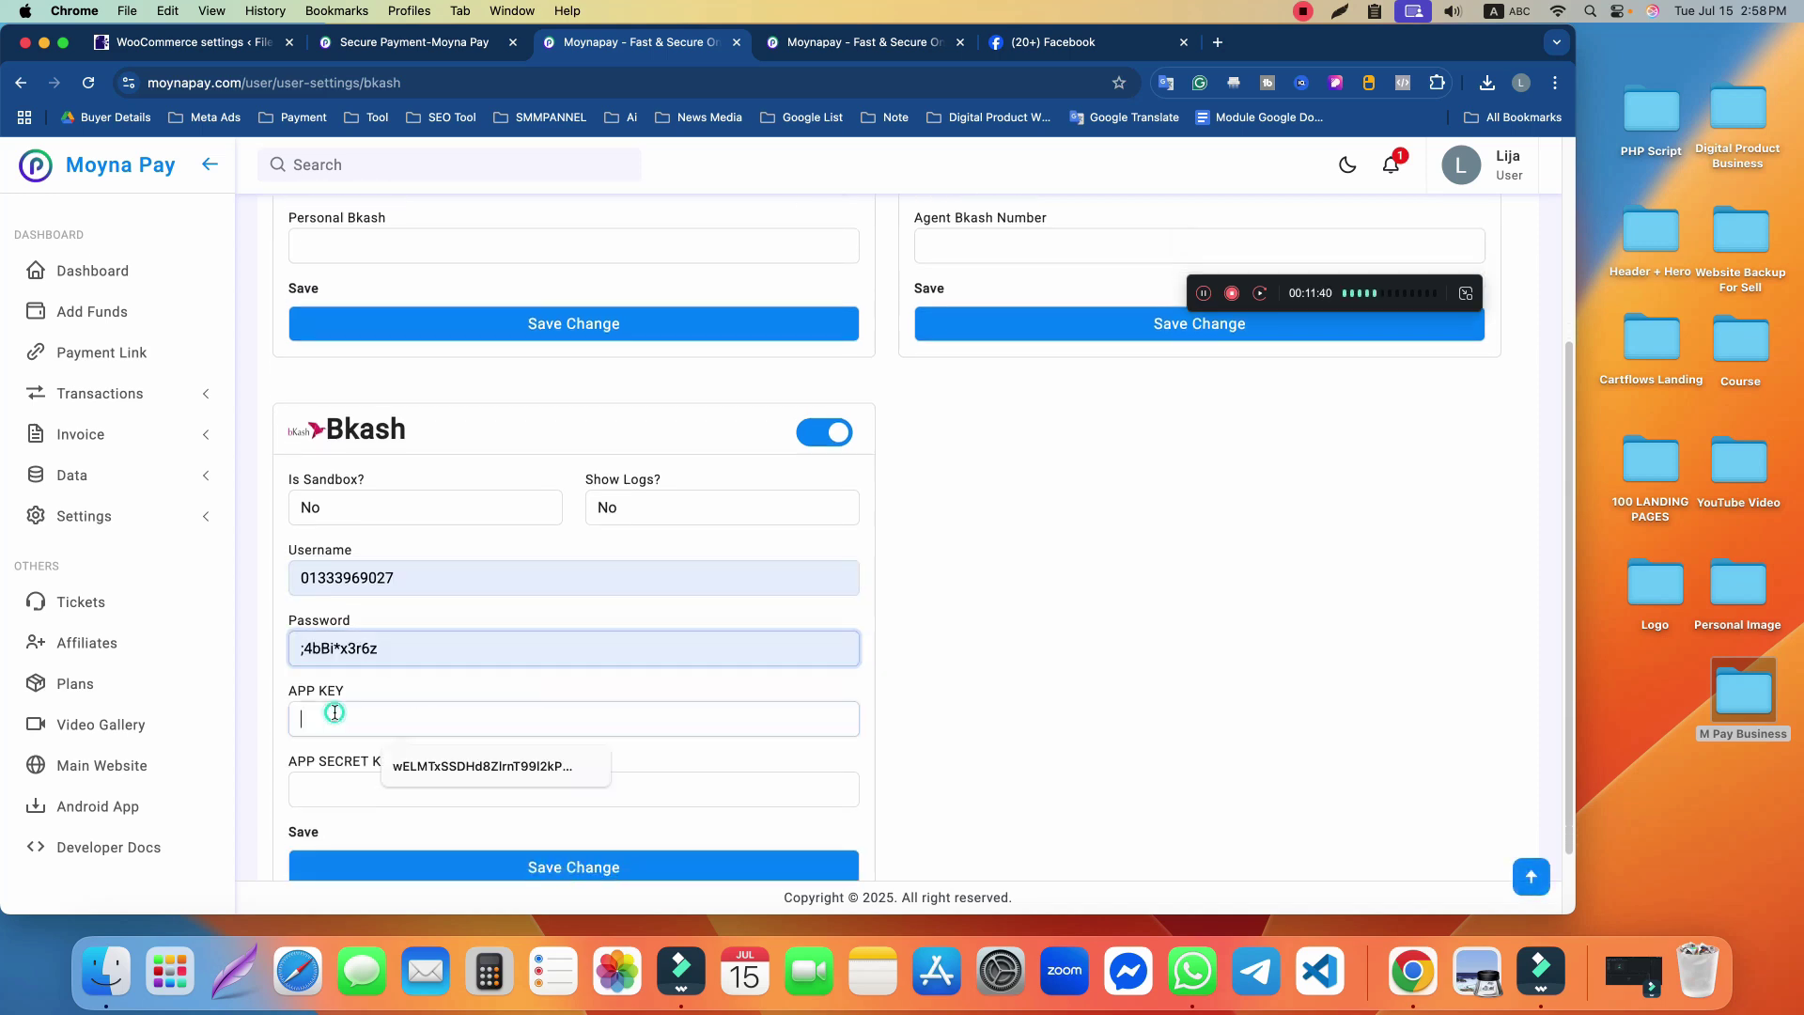
left_click(451, 766)
left_click(403, 794)
left_click(433, 838)
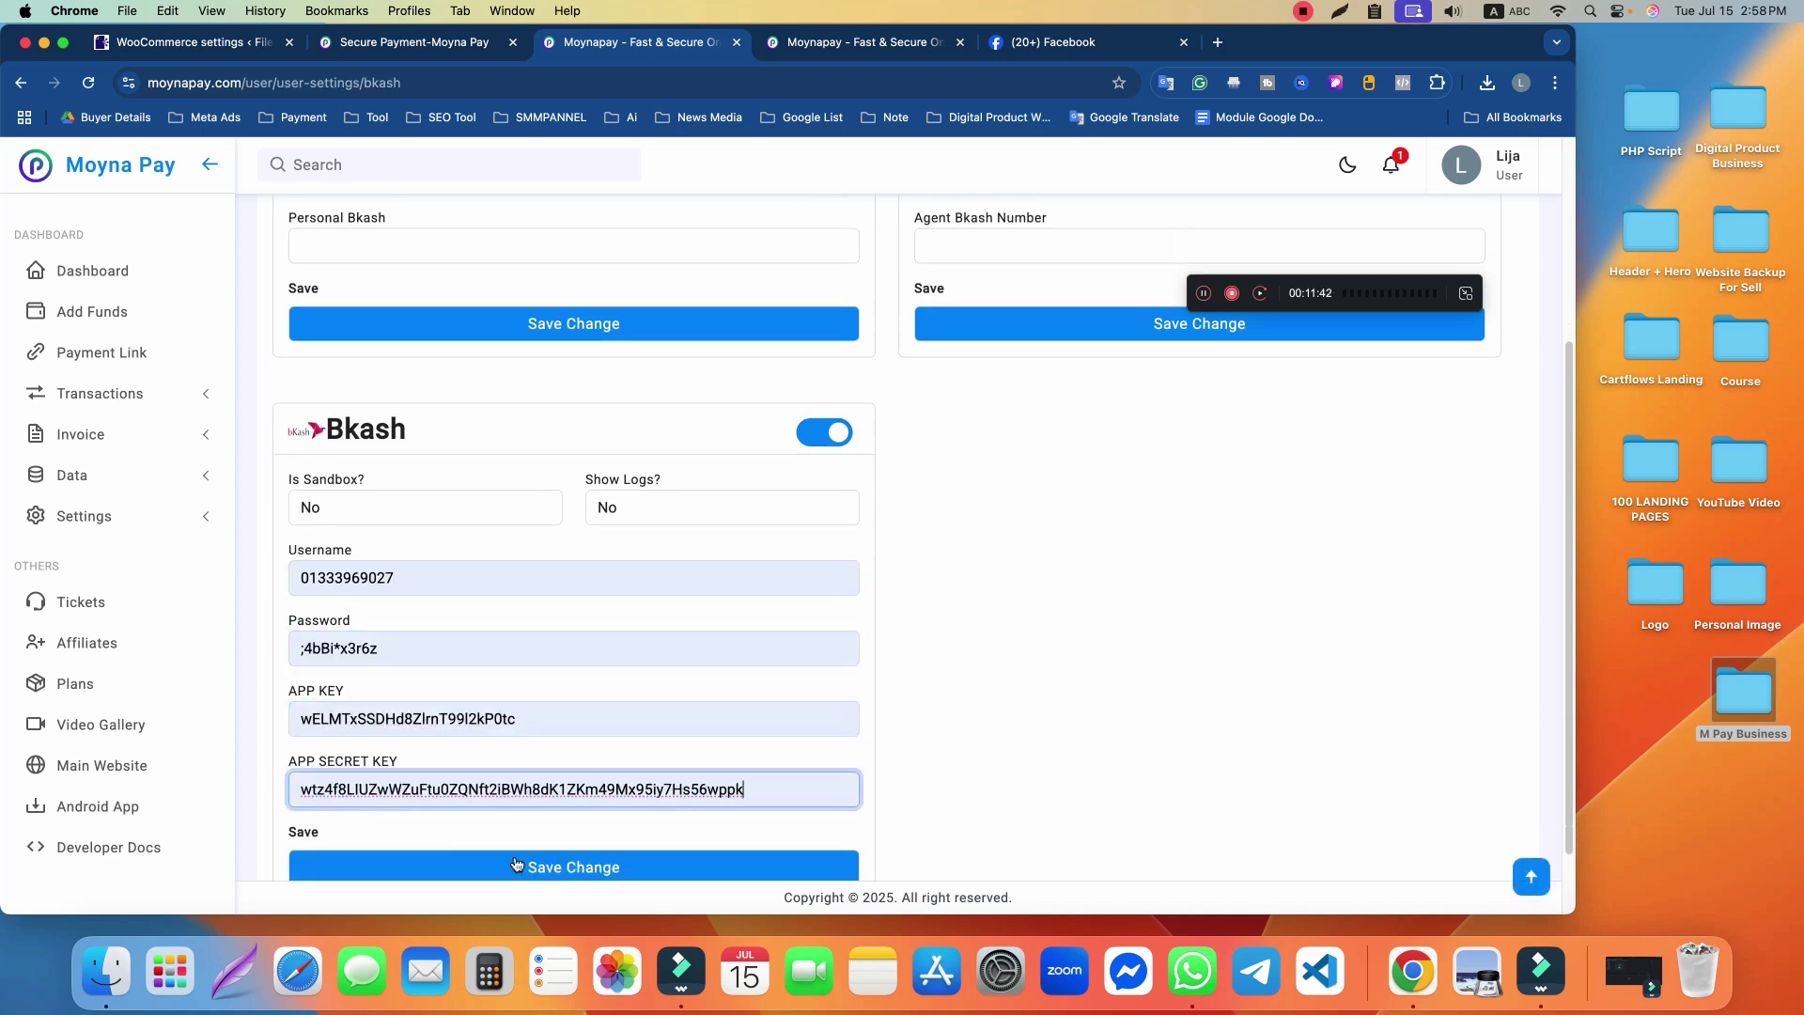
scroll(515, 864, "down", 1)
left_click(575, 805)
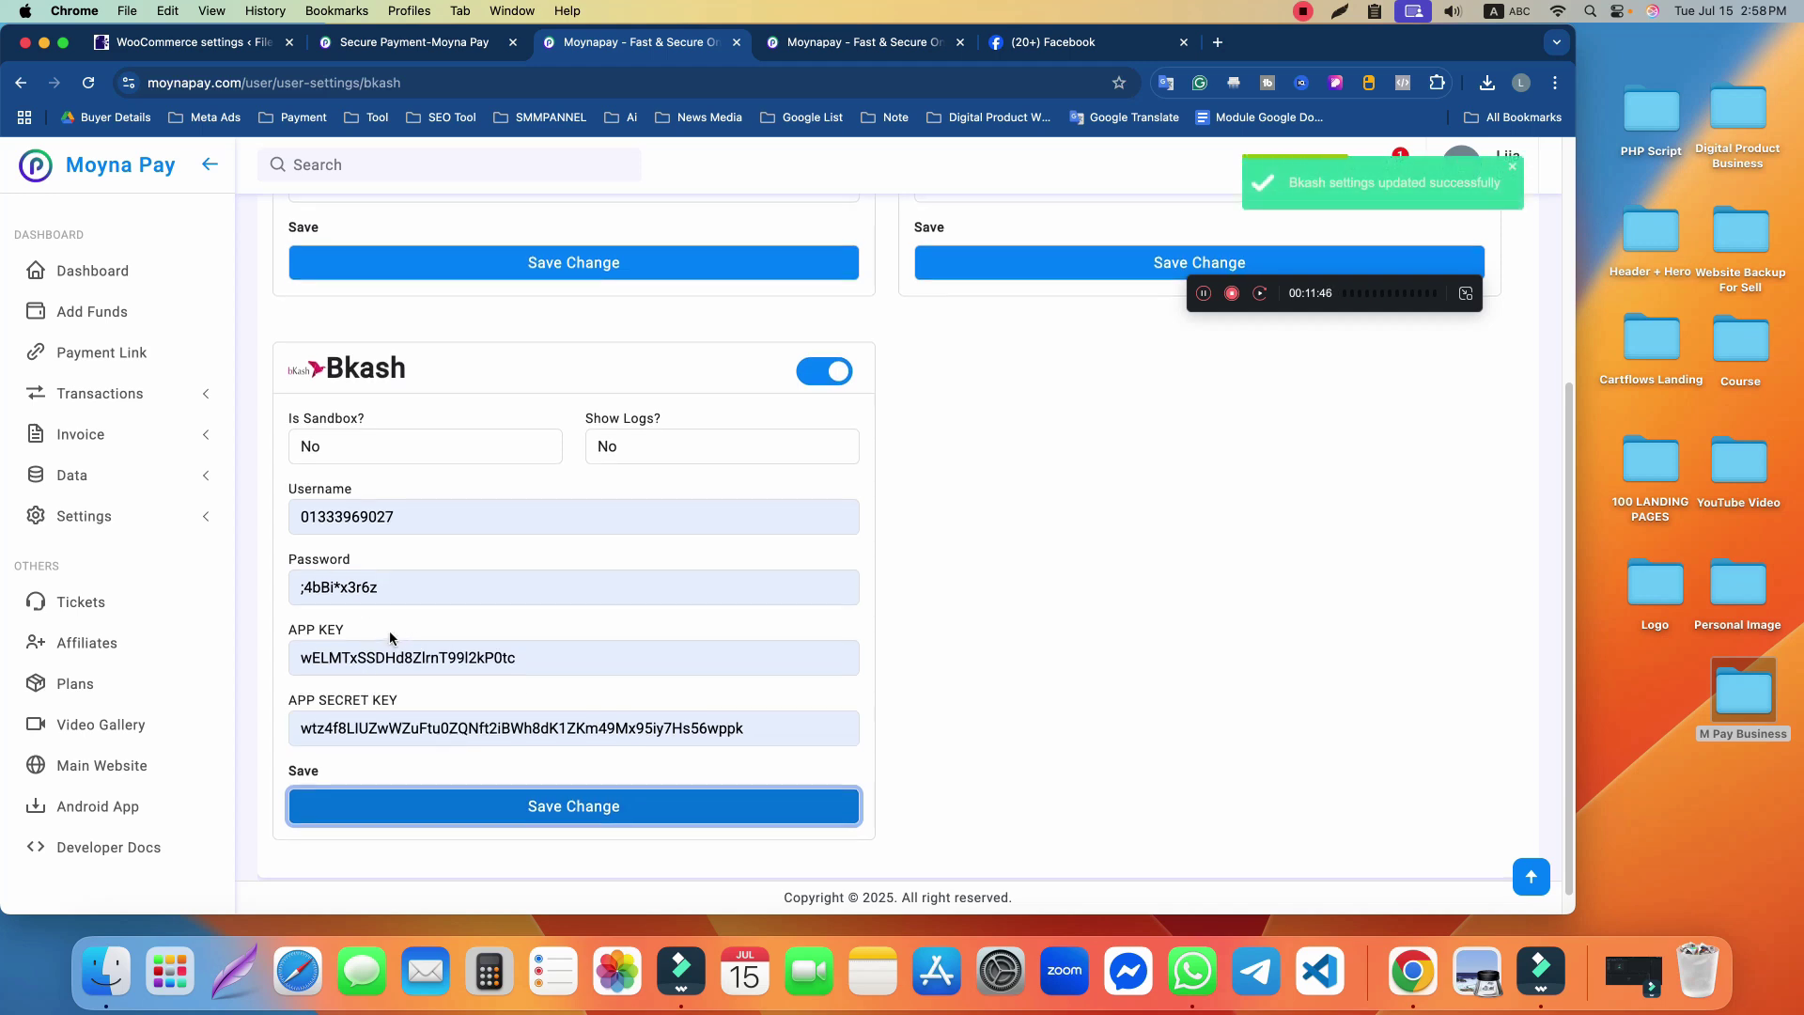
scroll(390, 631, "up", 5)
Step: Fill the Personal Bkash number from saved entries and save it
scroll(395, 639, "down", 5)
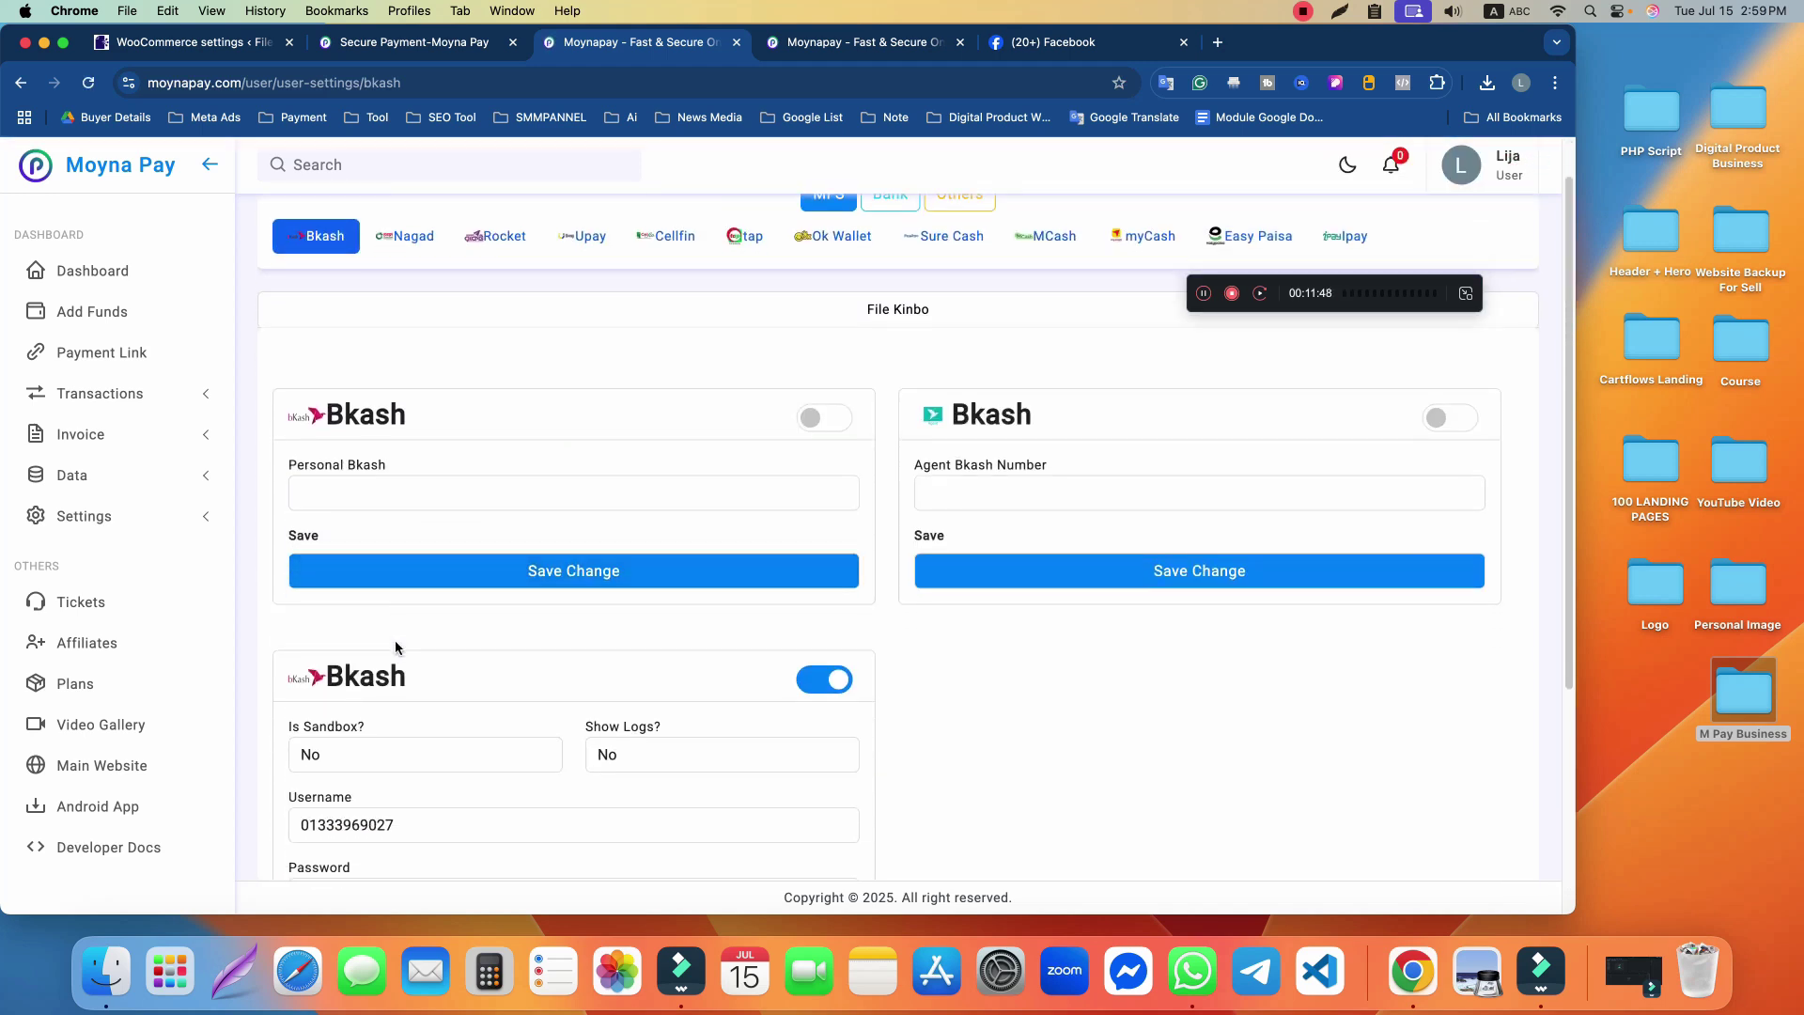
scroll(437, 678, "up", 4)
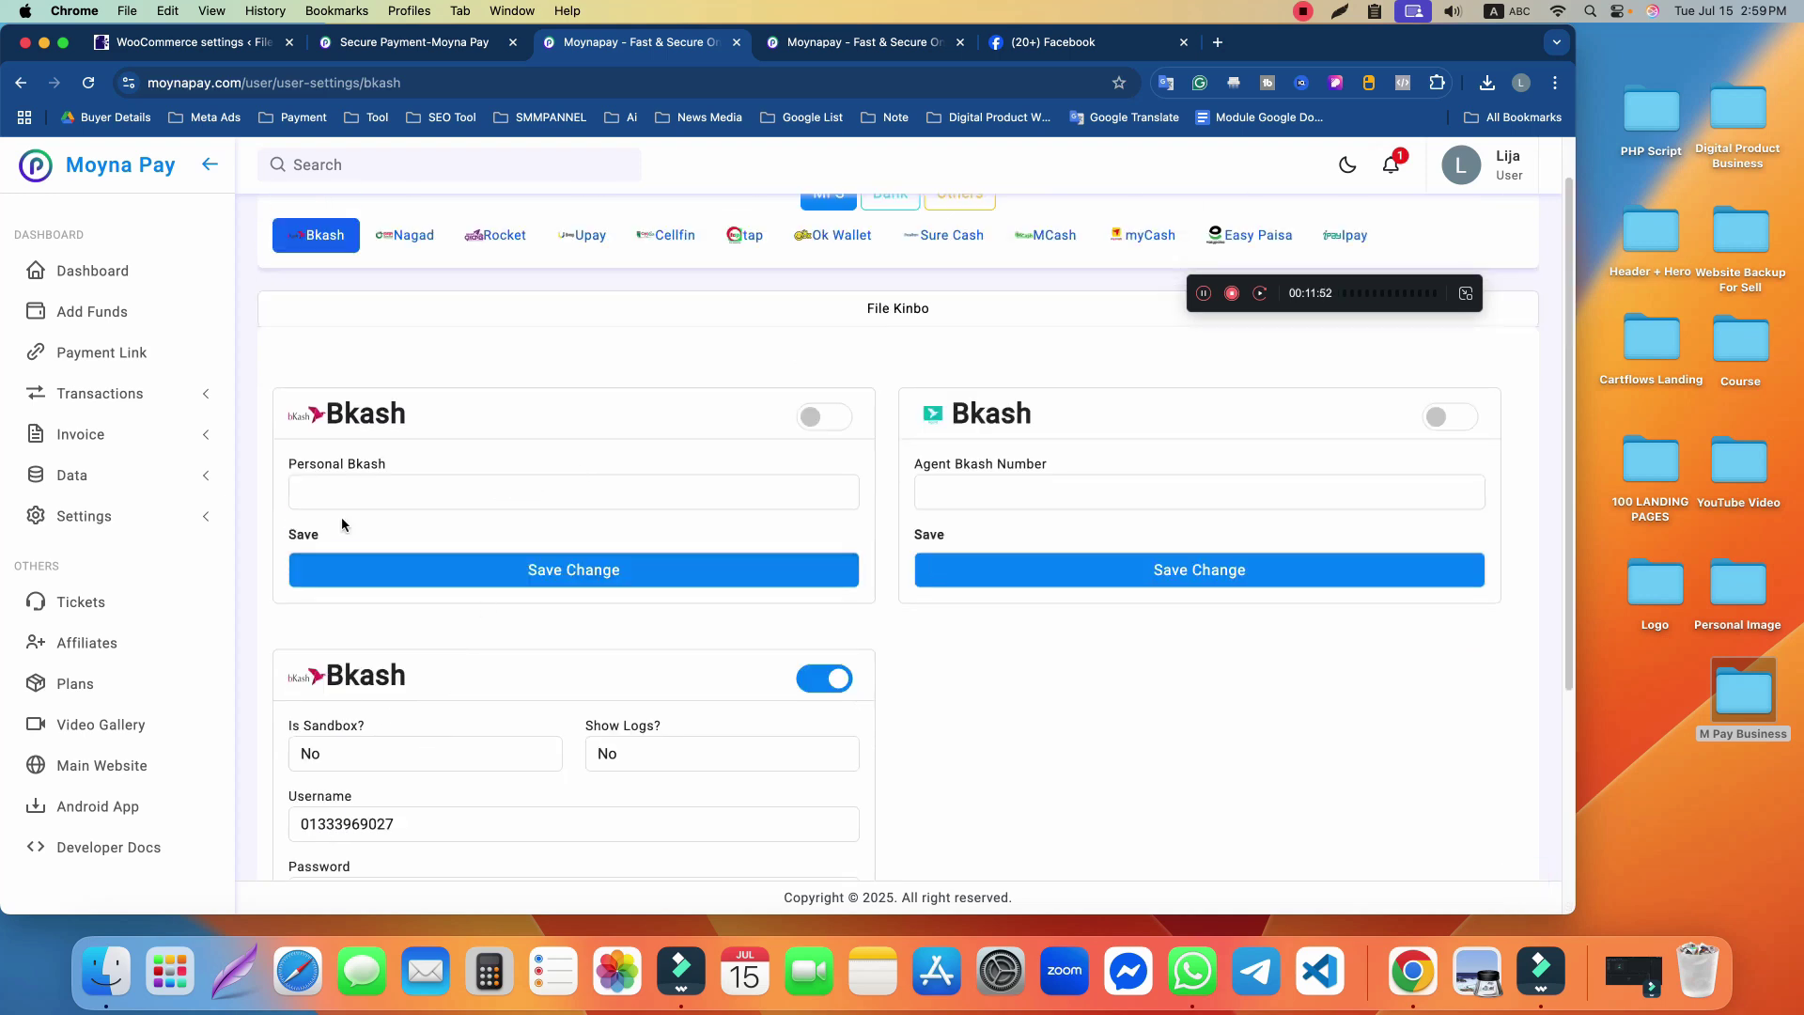
left_click_drag(281, 481, 386, 470)
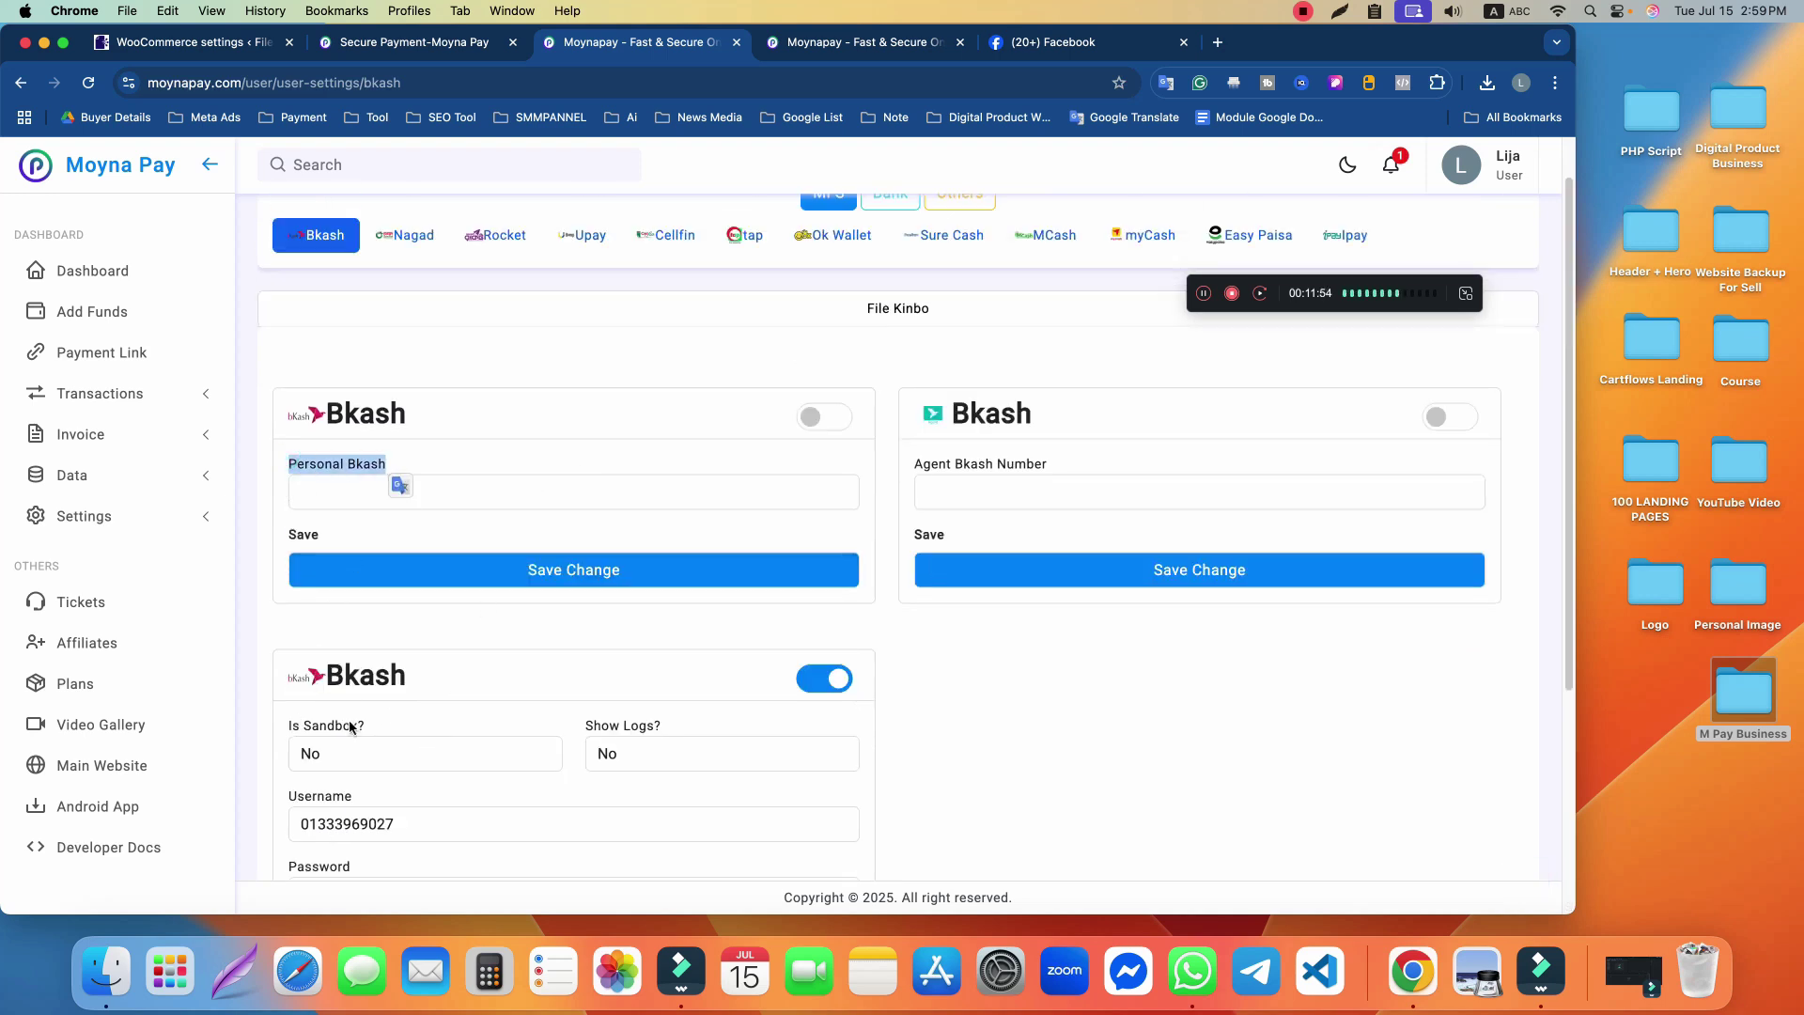
left_click(397, 505)
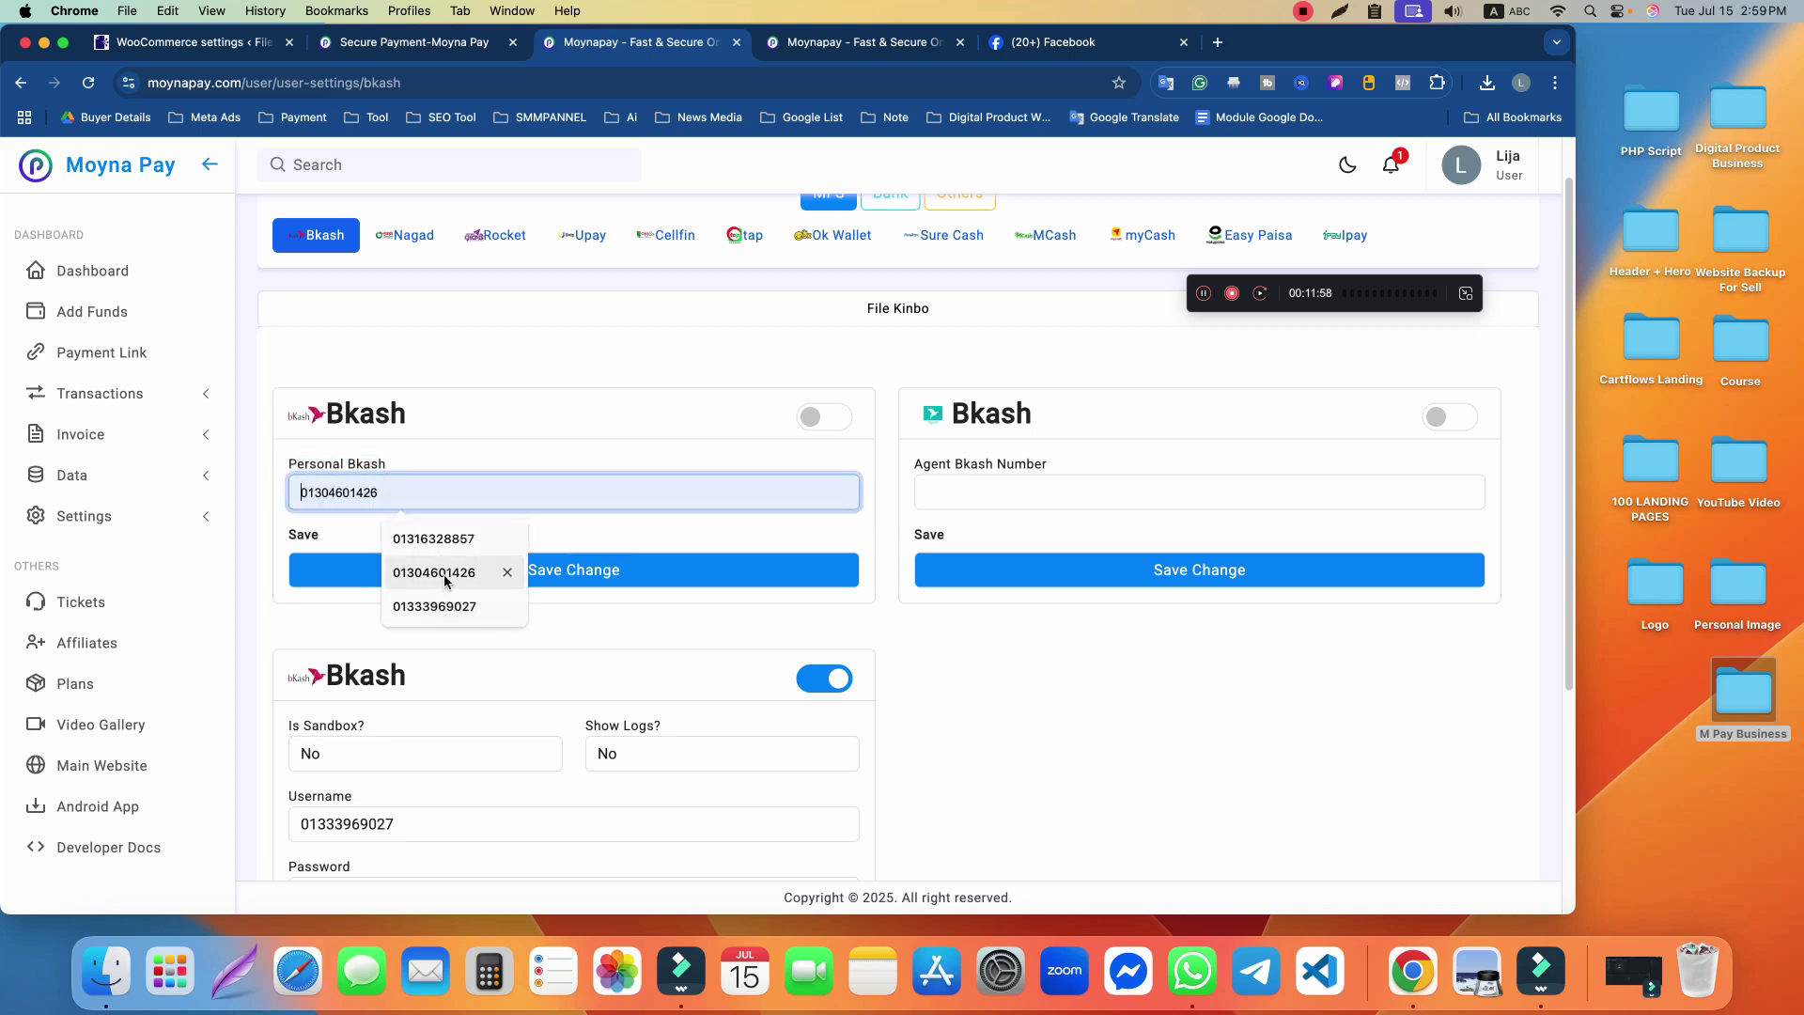
left_click(437, 607)
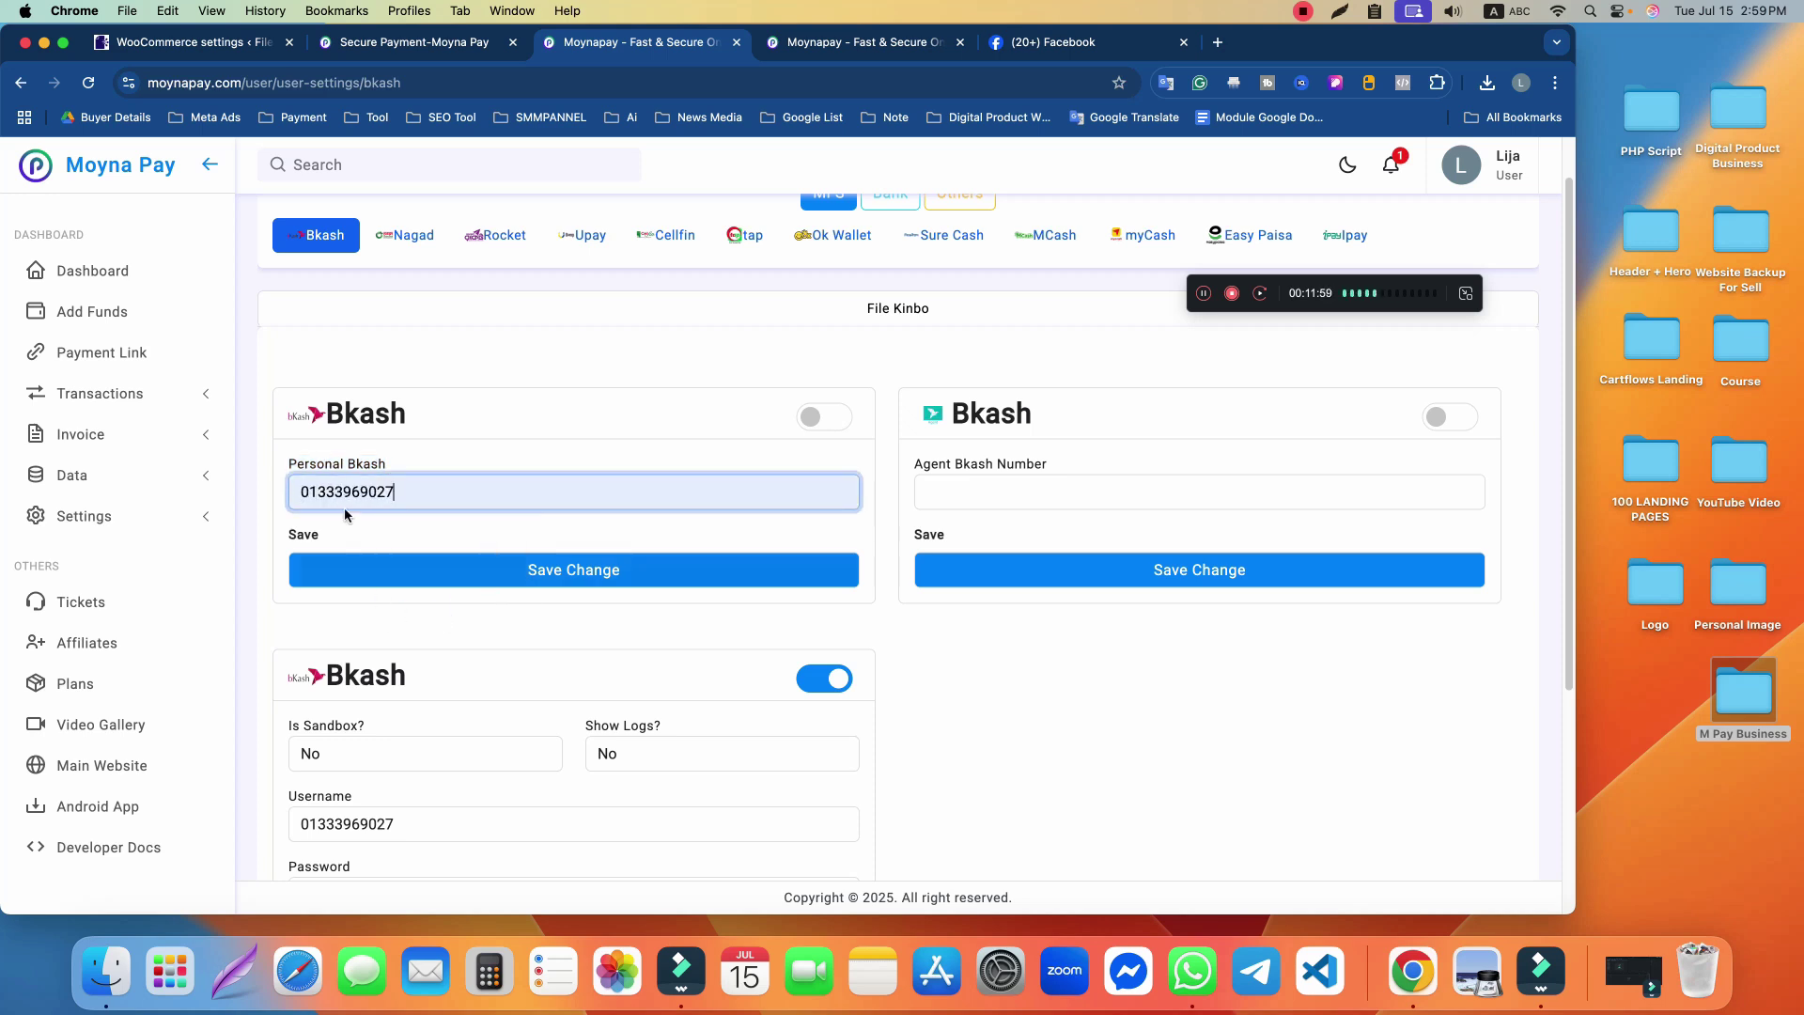
left_click(584, 585)
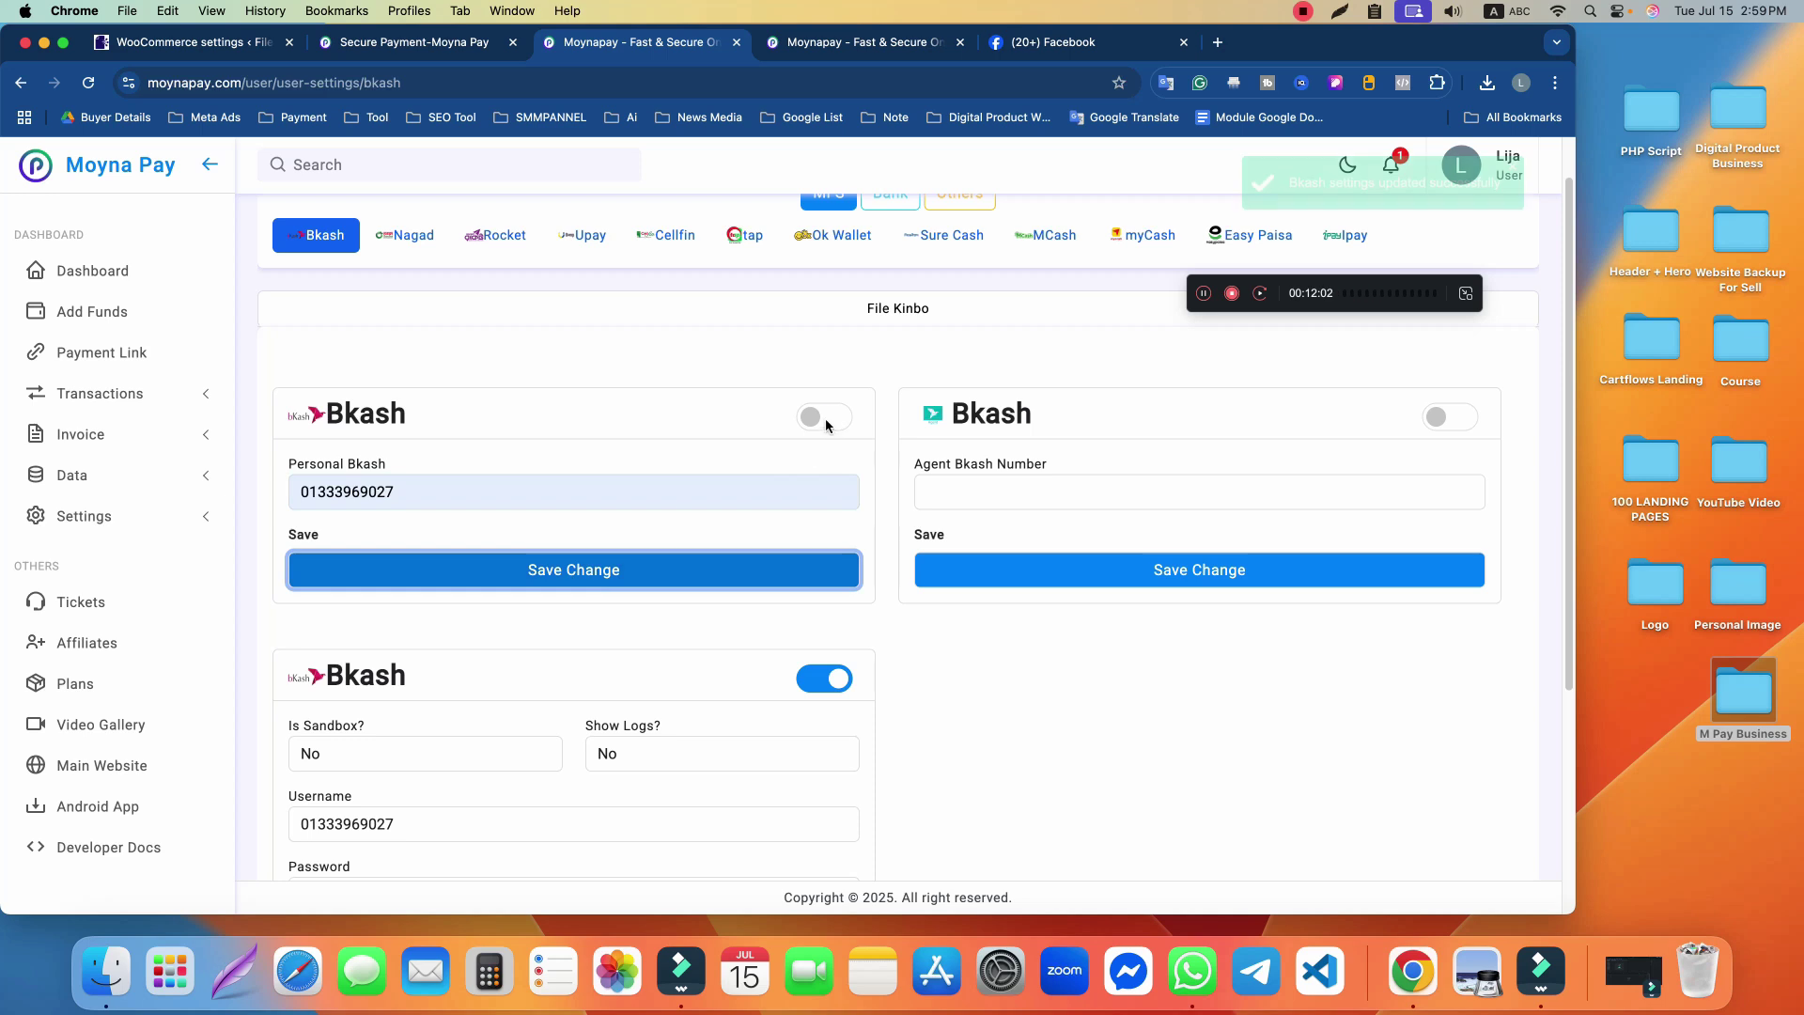
Step: Switch the Personal Bkash option on and save the change
left_click(832, 419)
left_click(531, 585)
left_click(515, 626)
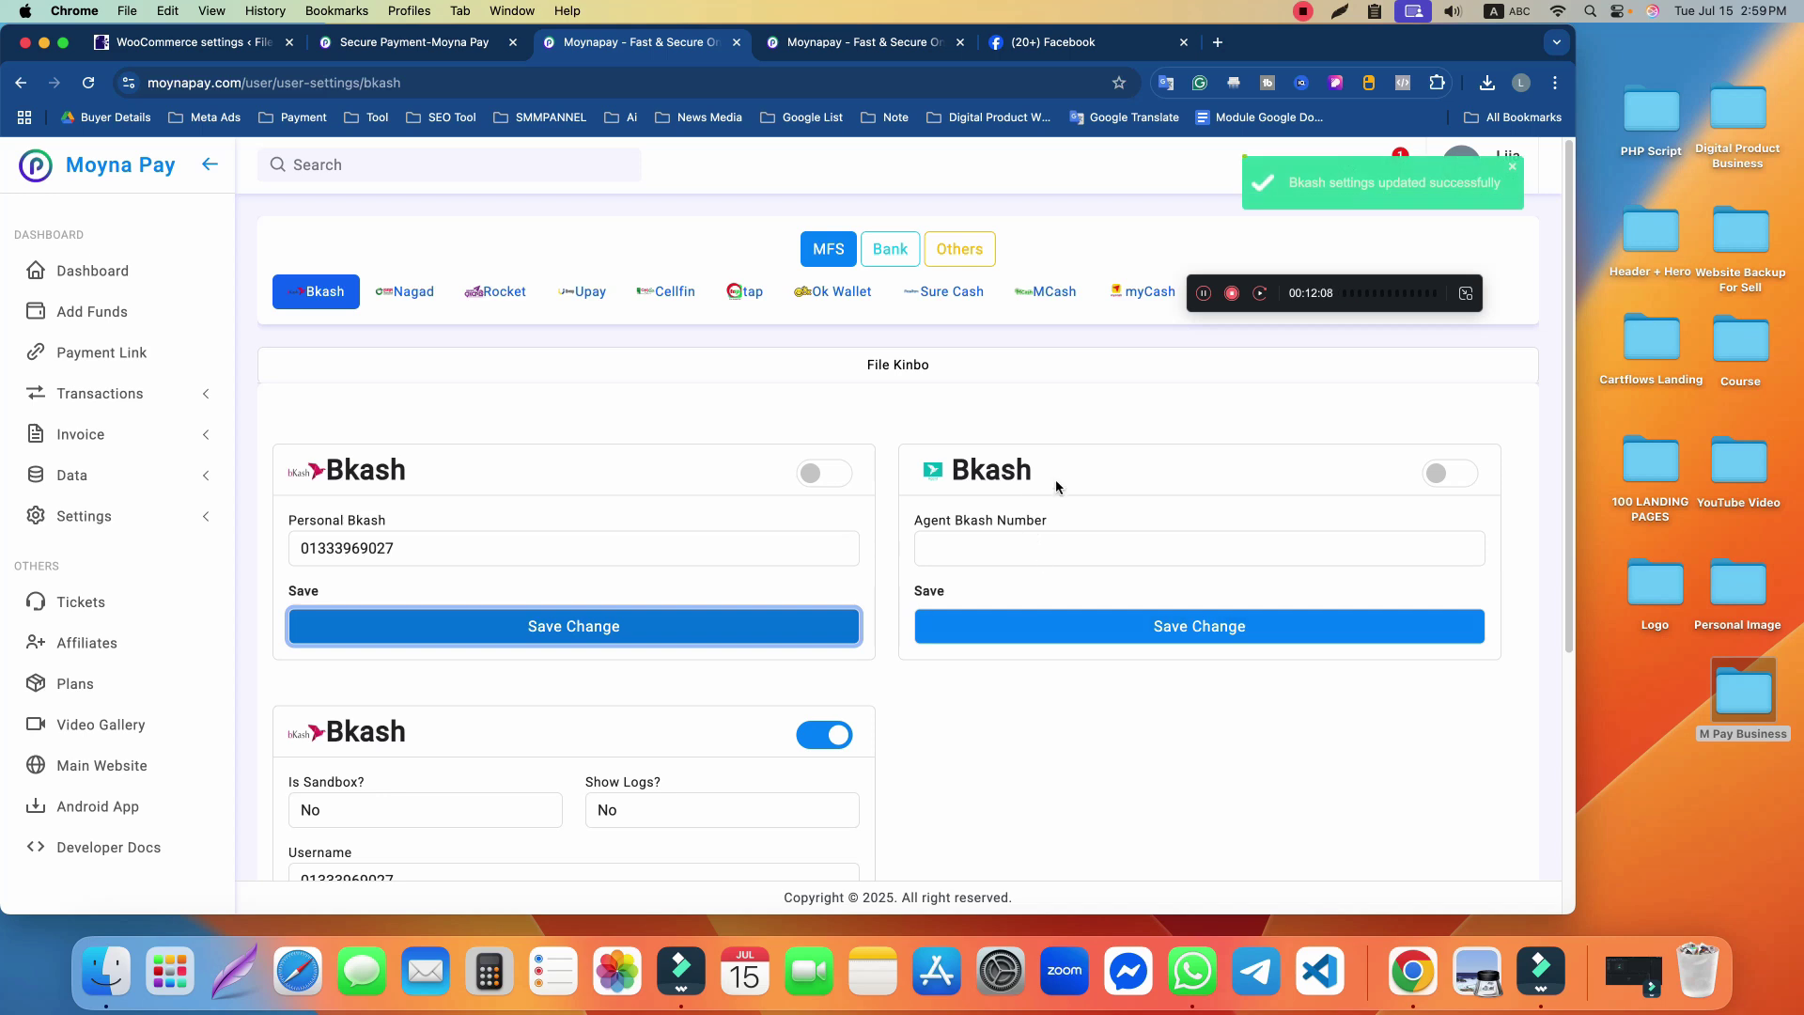
left_click(1049, 545)
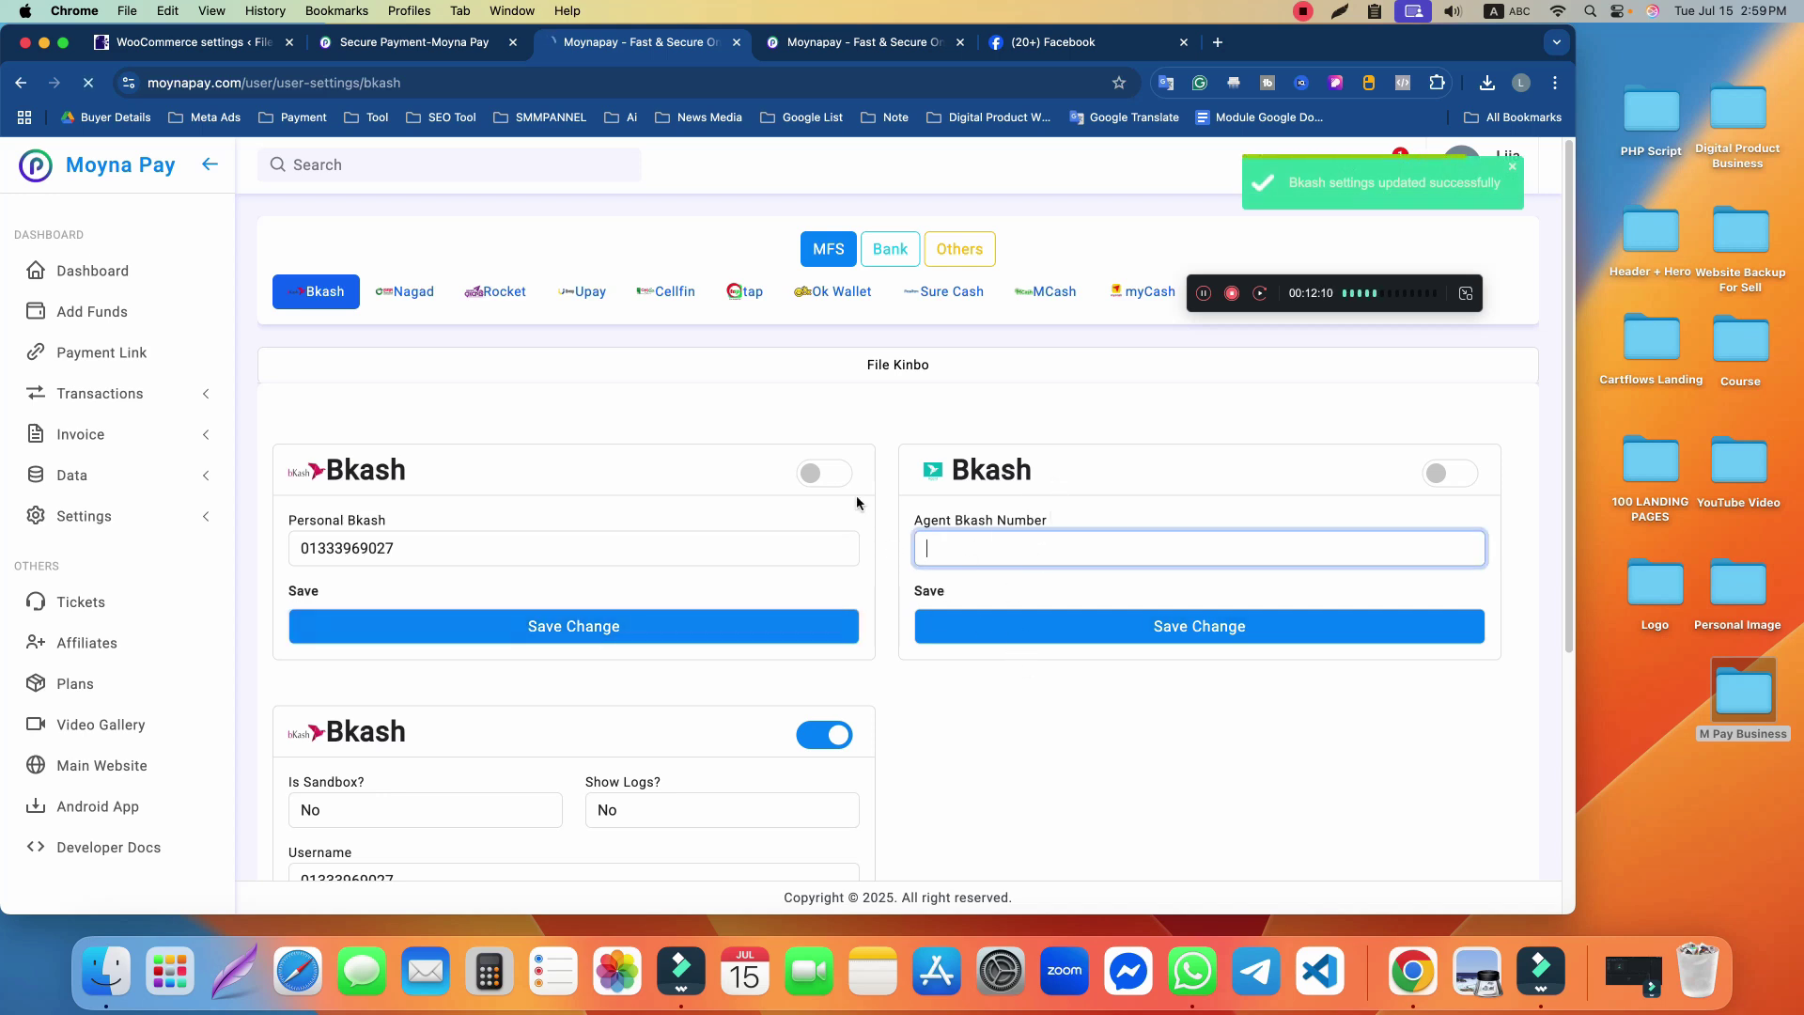
left_click(824, 473)
left_click(674, 621)
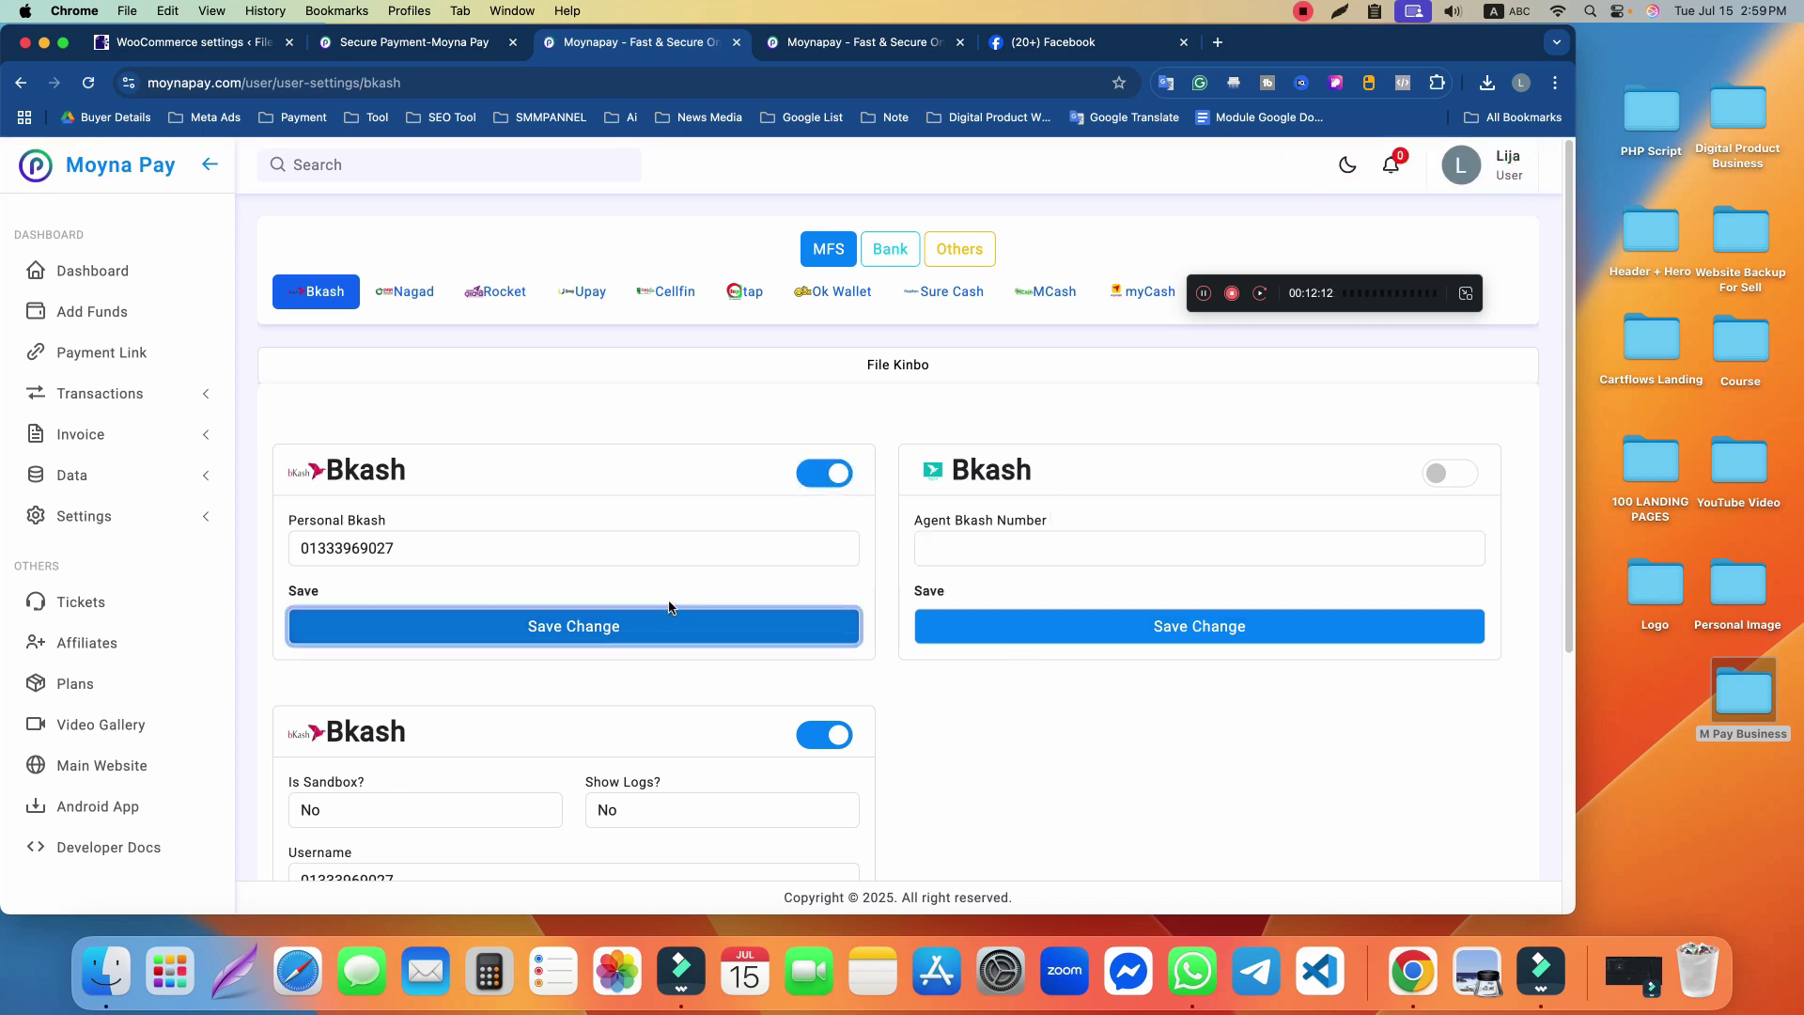
scroll(662, 500, "down", 1)
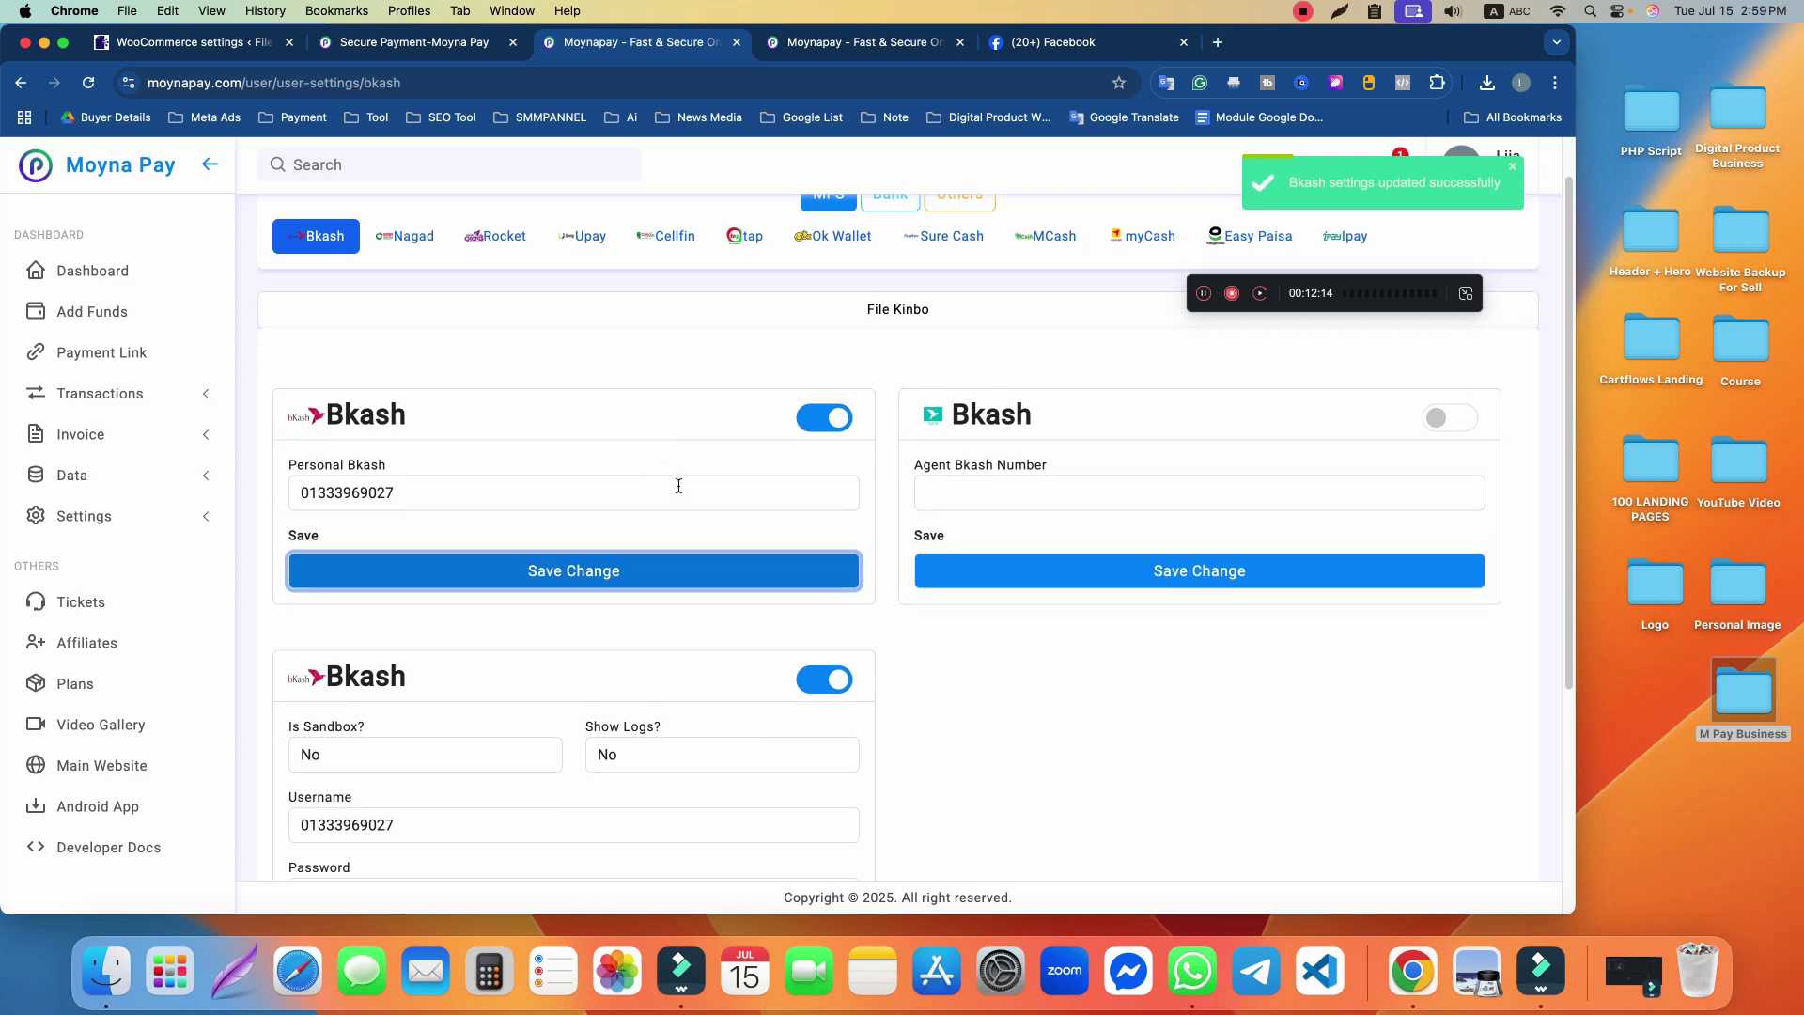
scroll(798, 470, "up", 1)
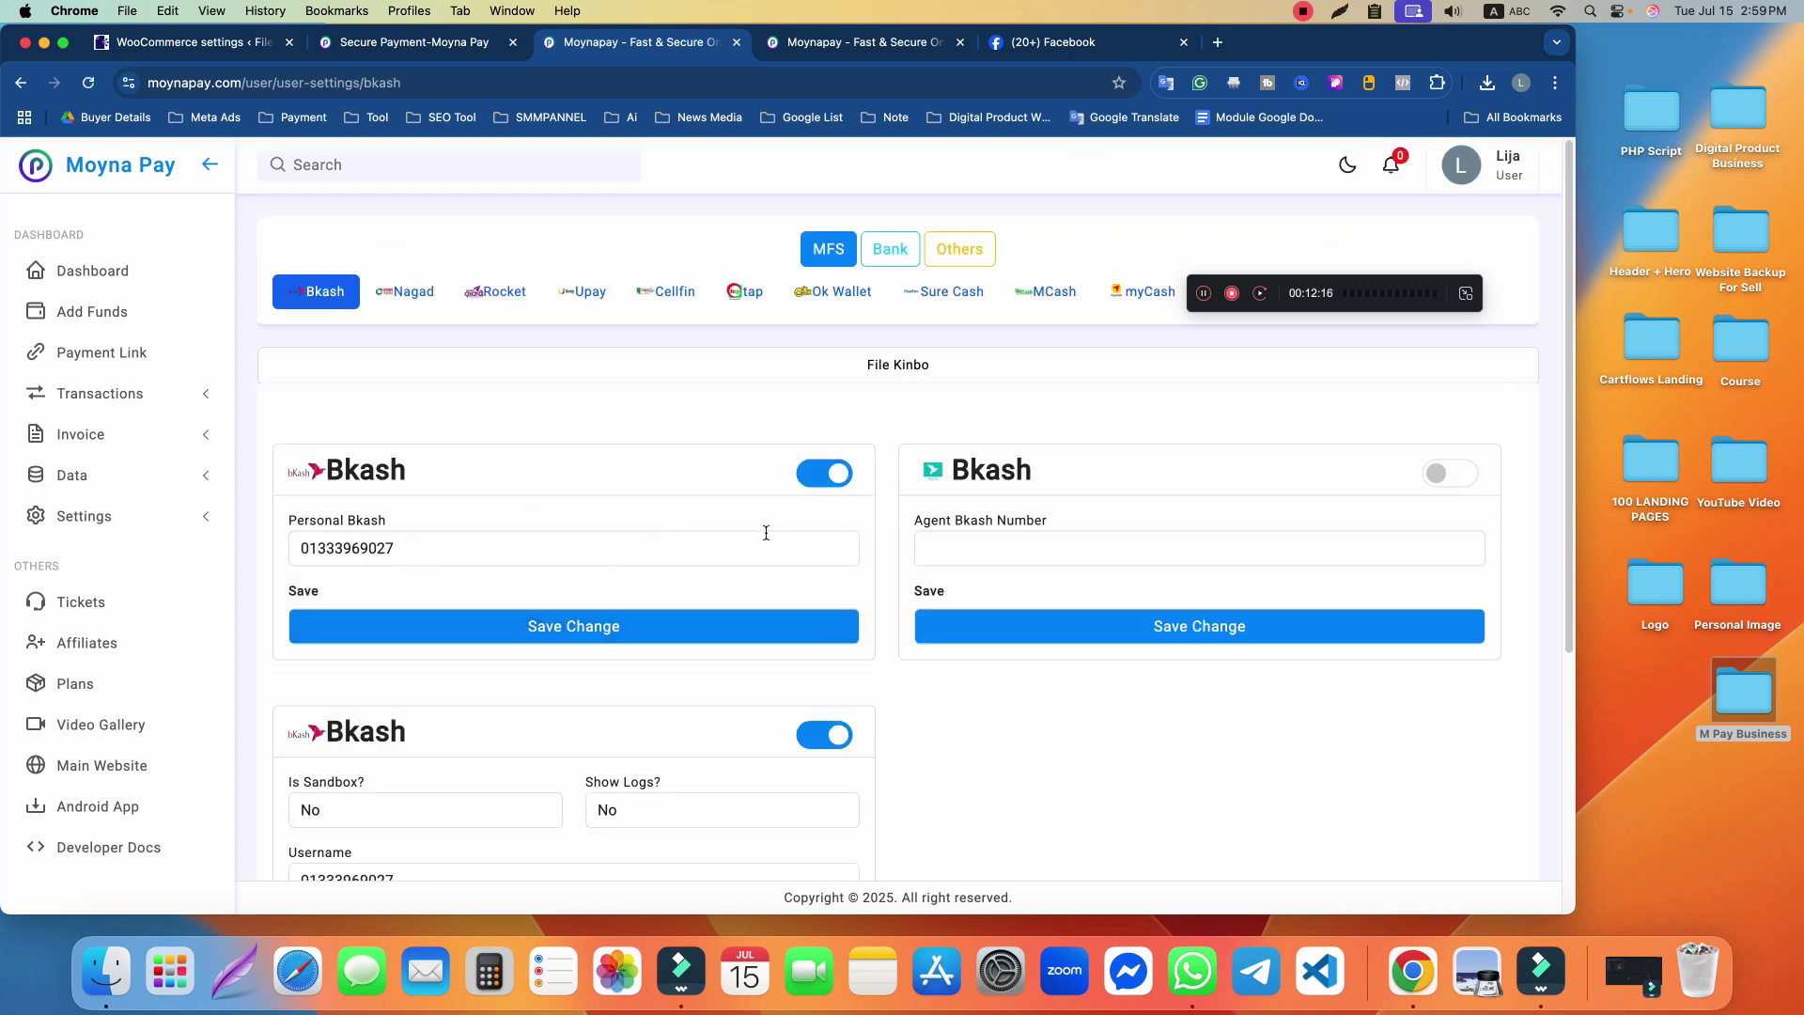
left_click(557, 642)
scroll(481, 797, "down", 5)
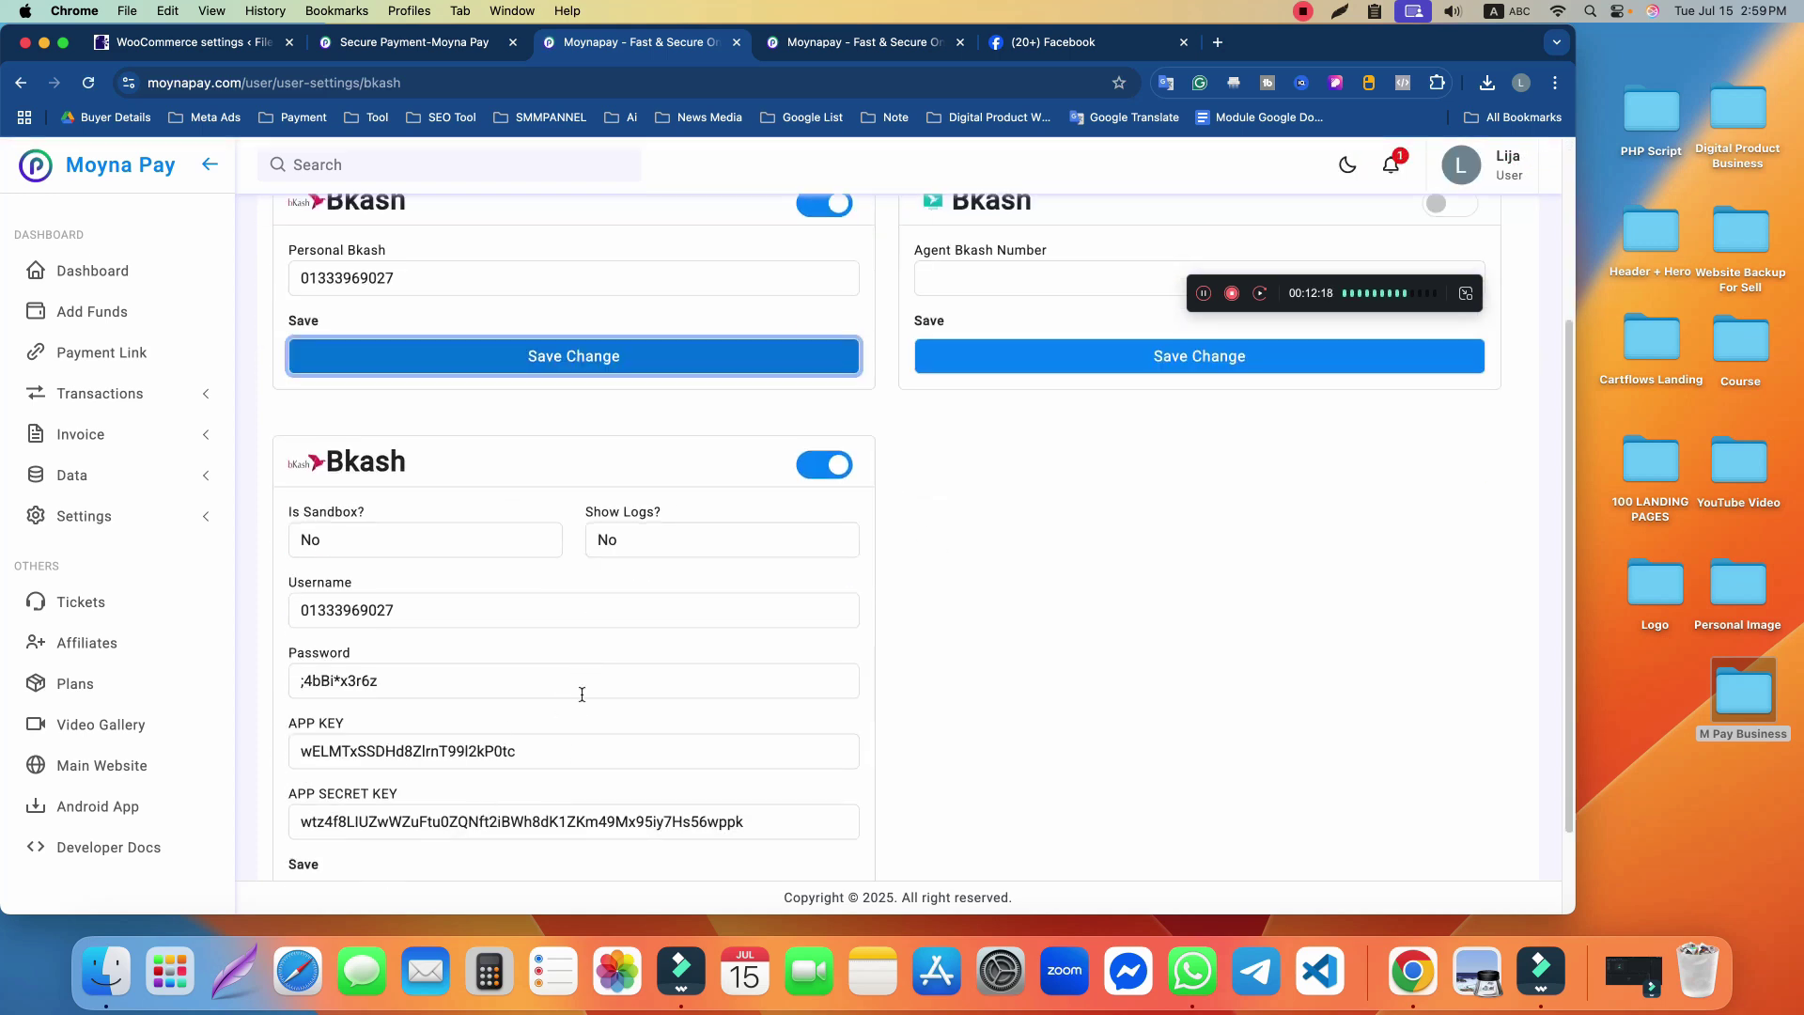
scroll(581, 694, "up", 1)
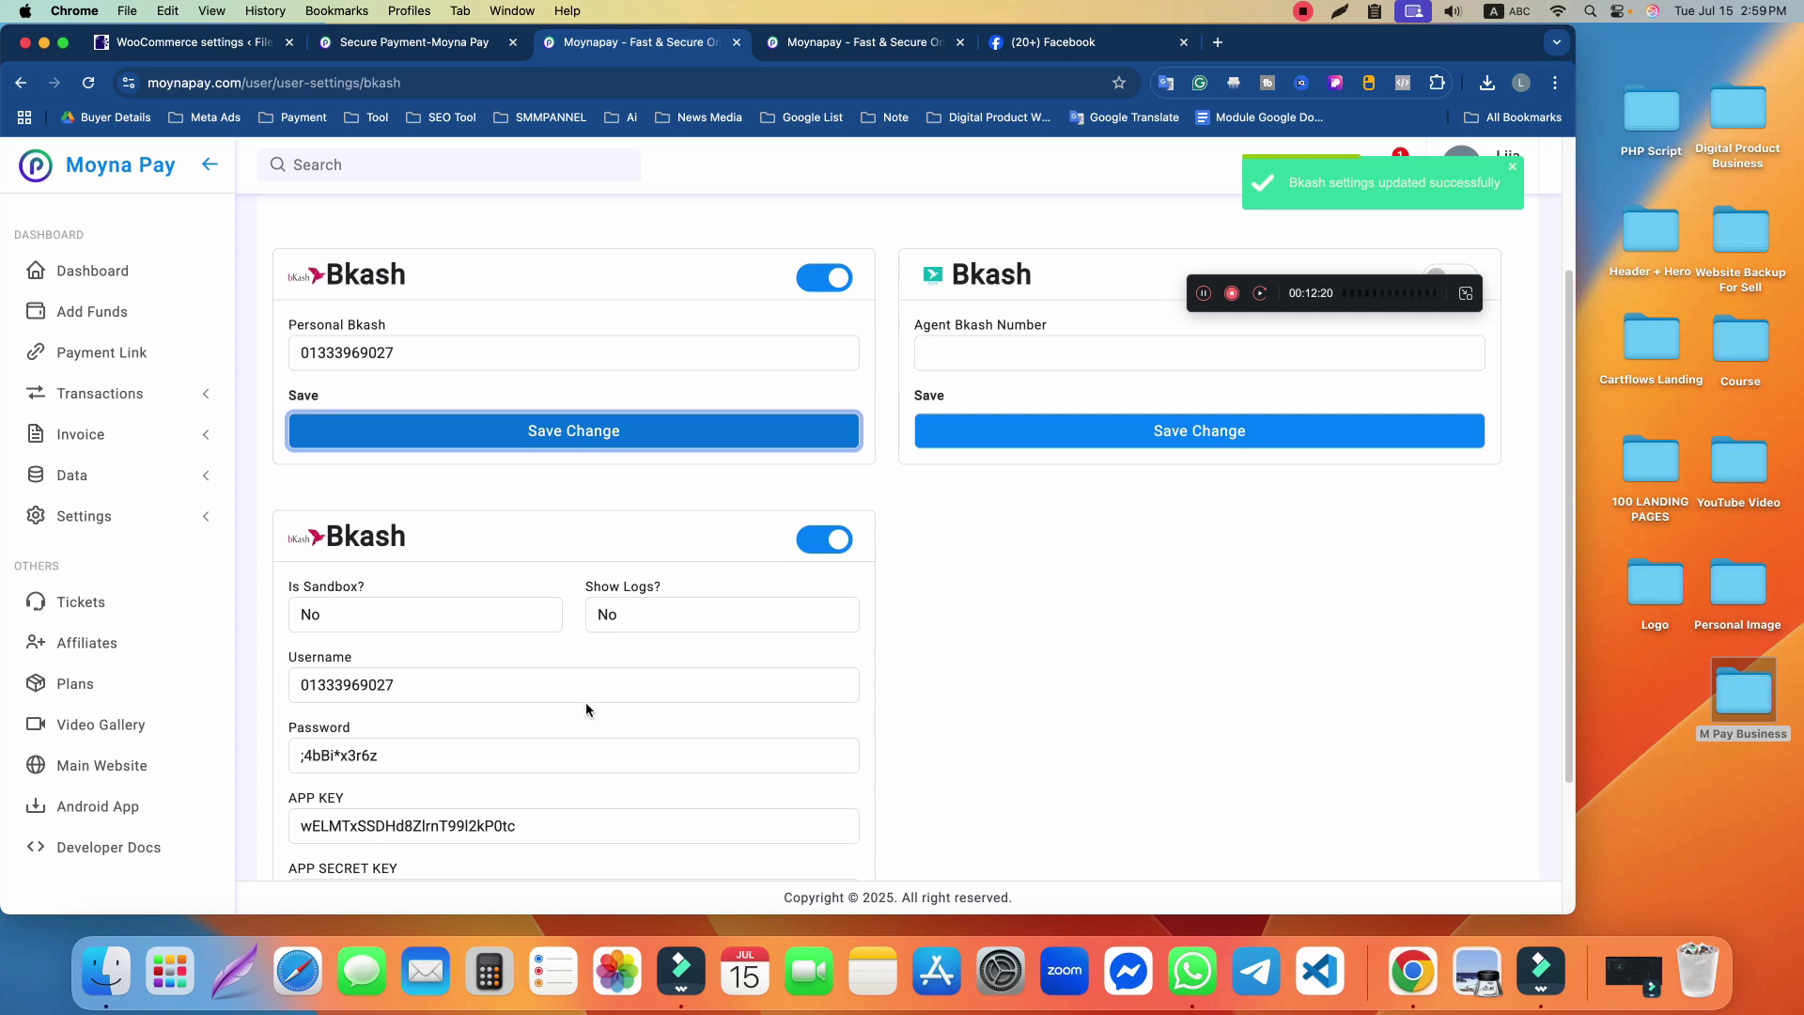
scroll(415, 551, "up", 3)
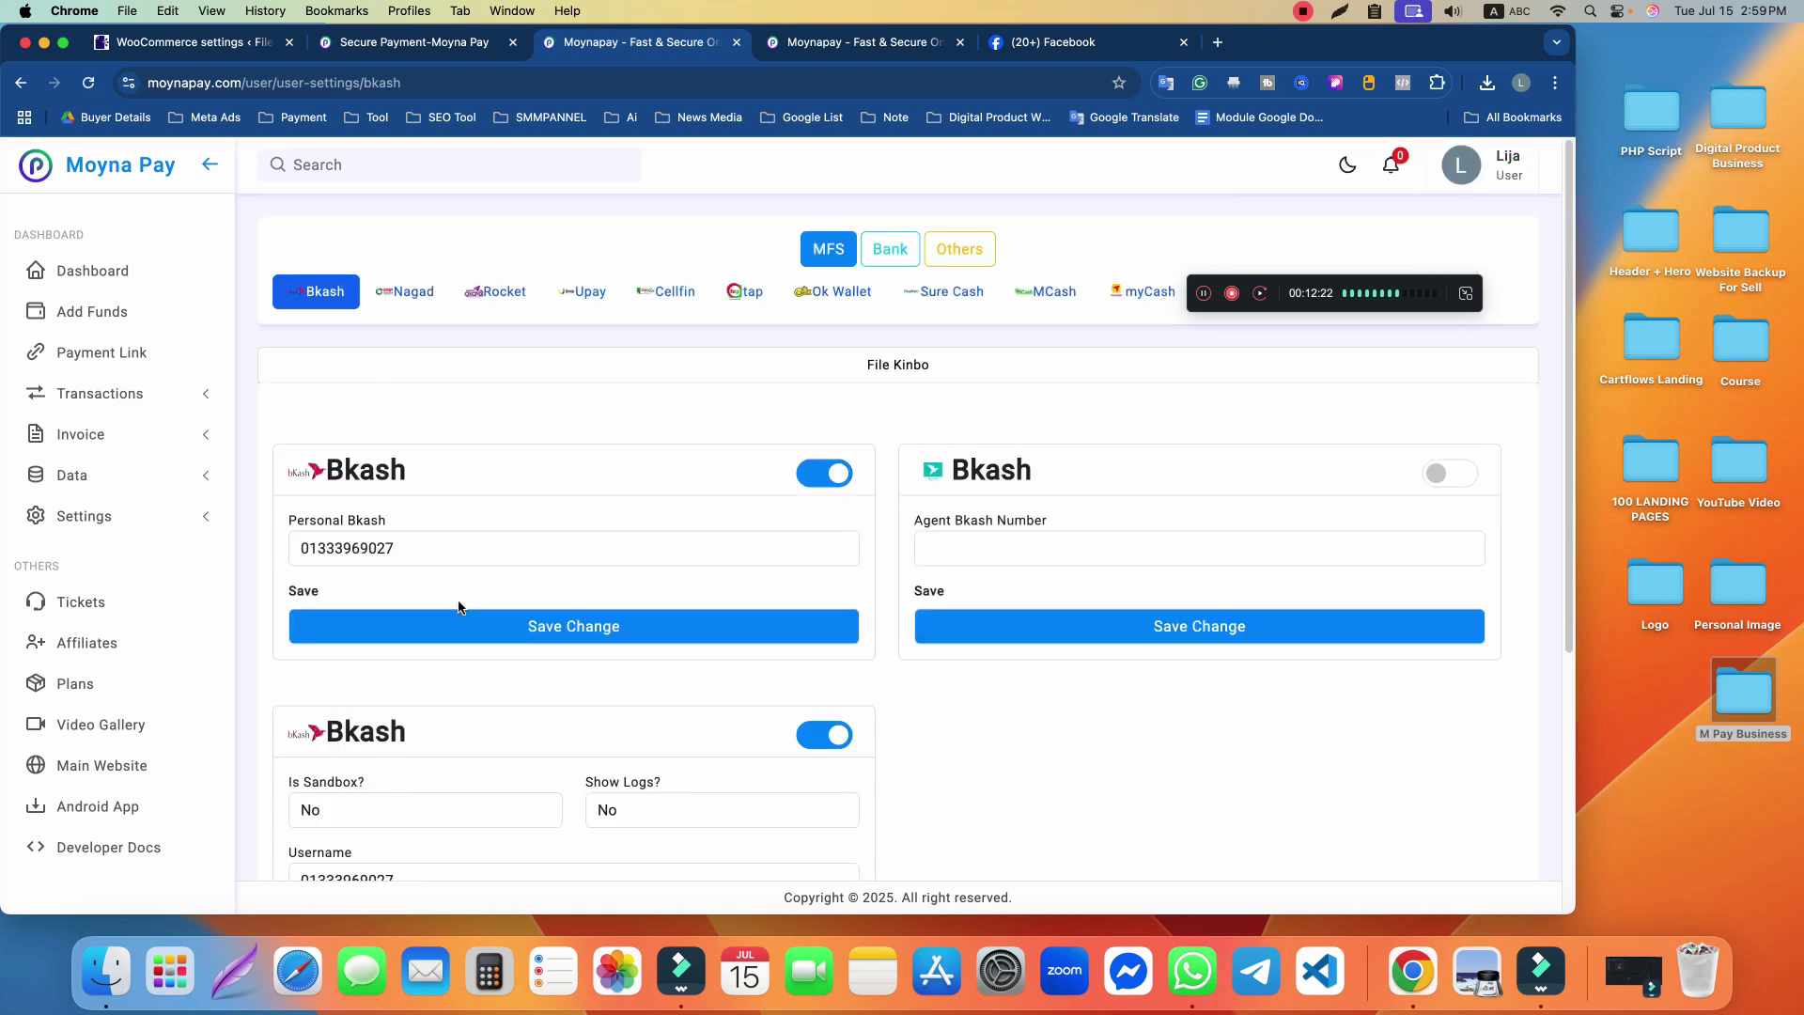
Step: Enable personal Nagad with the saved wallet number and save it
left_click(424, 299)
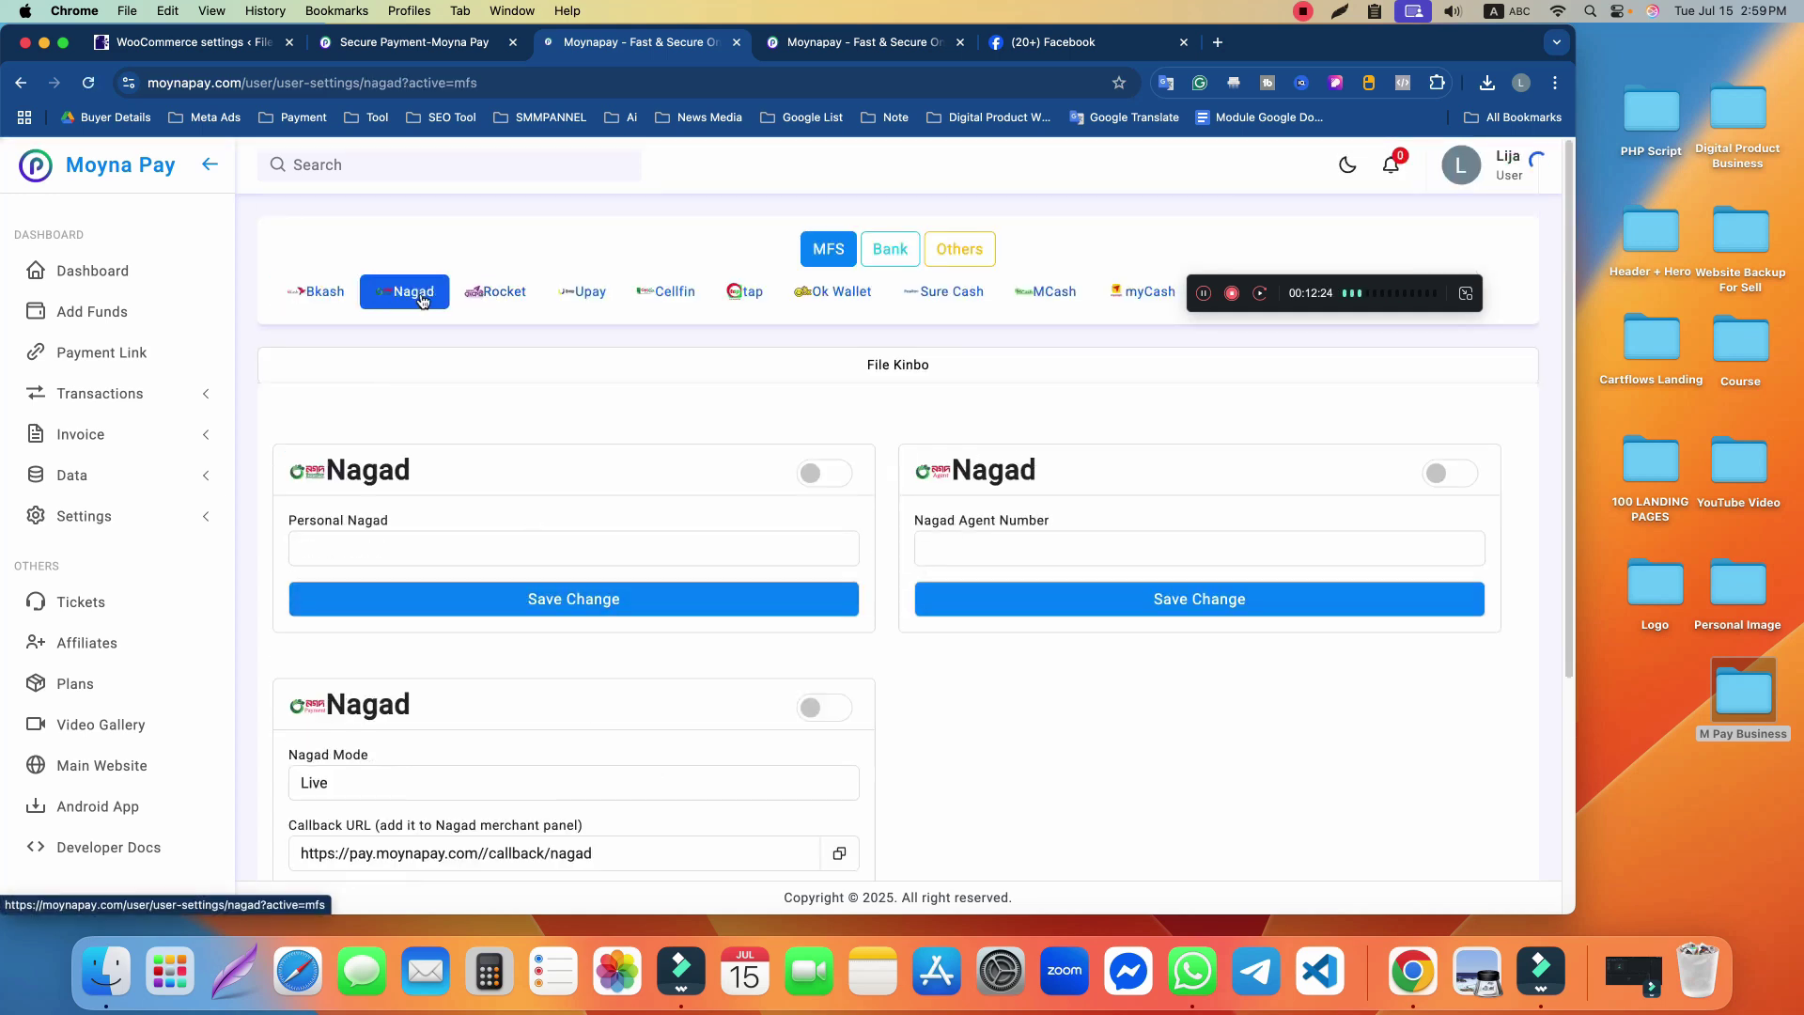
left_click(487, 555)
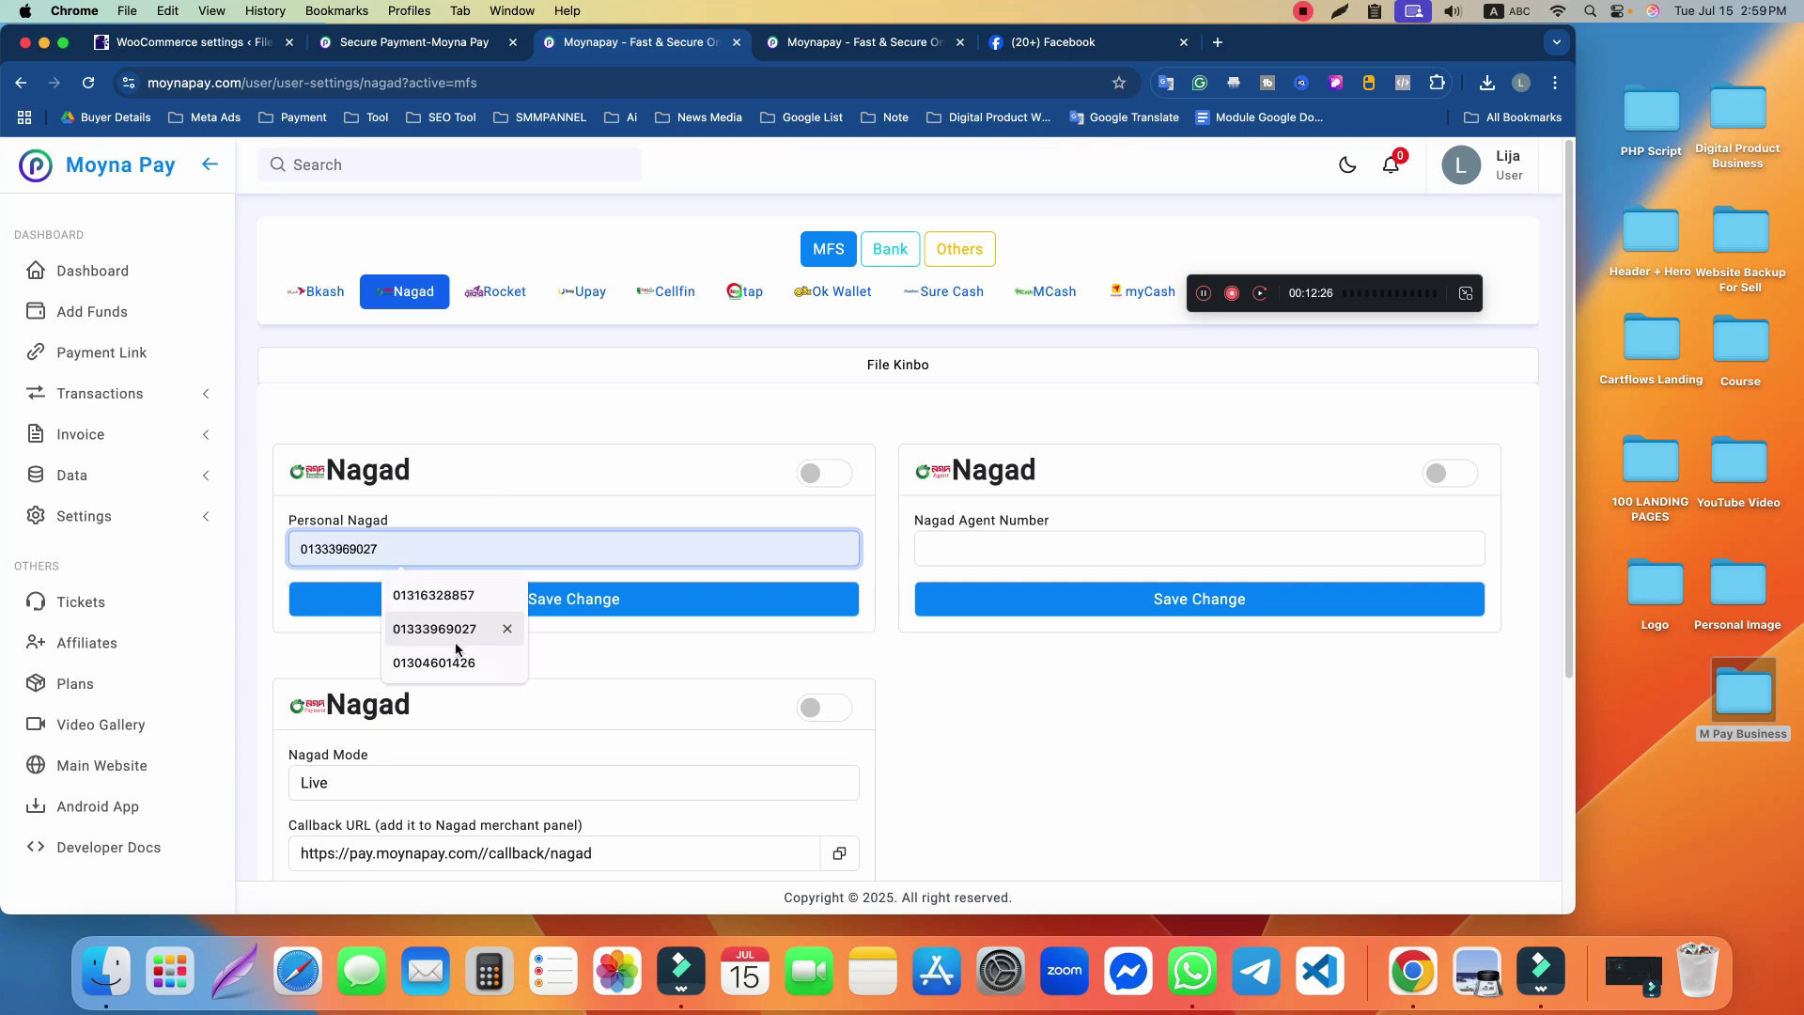
left_click(450, 627)
left_click(822, 480)
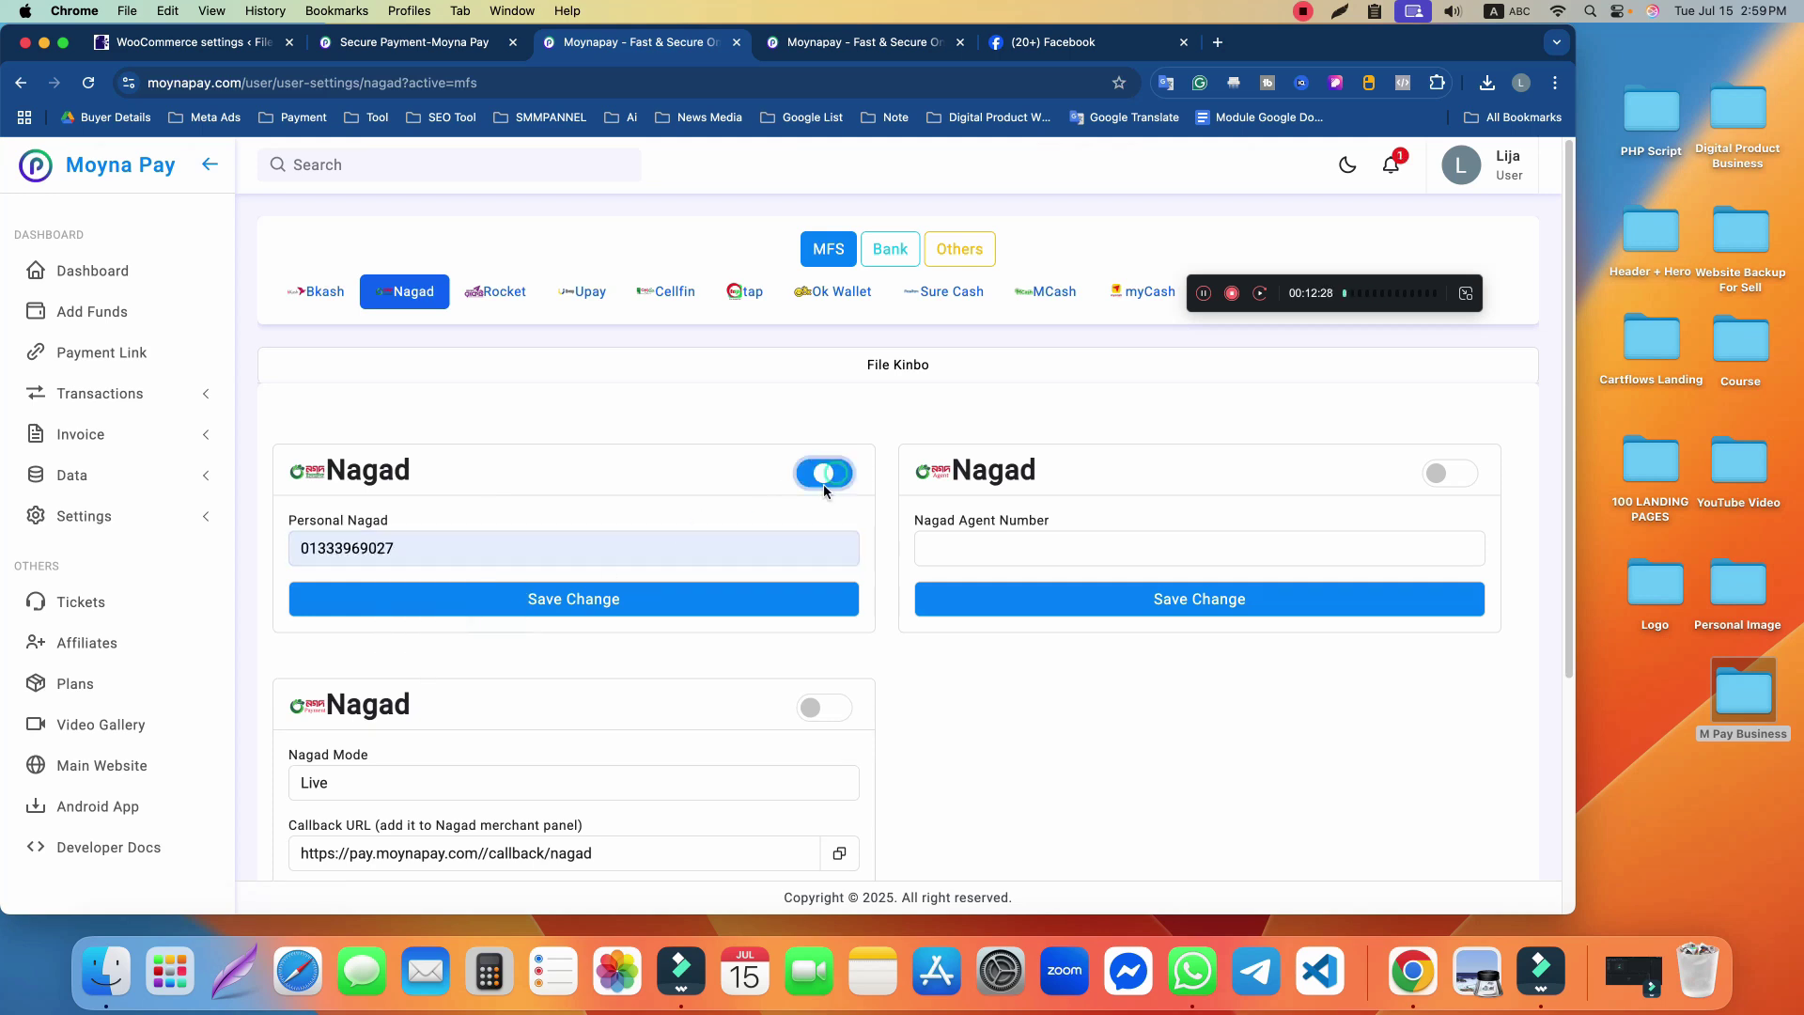
left_click(627, 600)
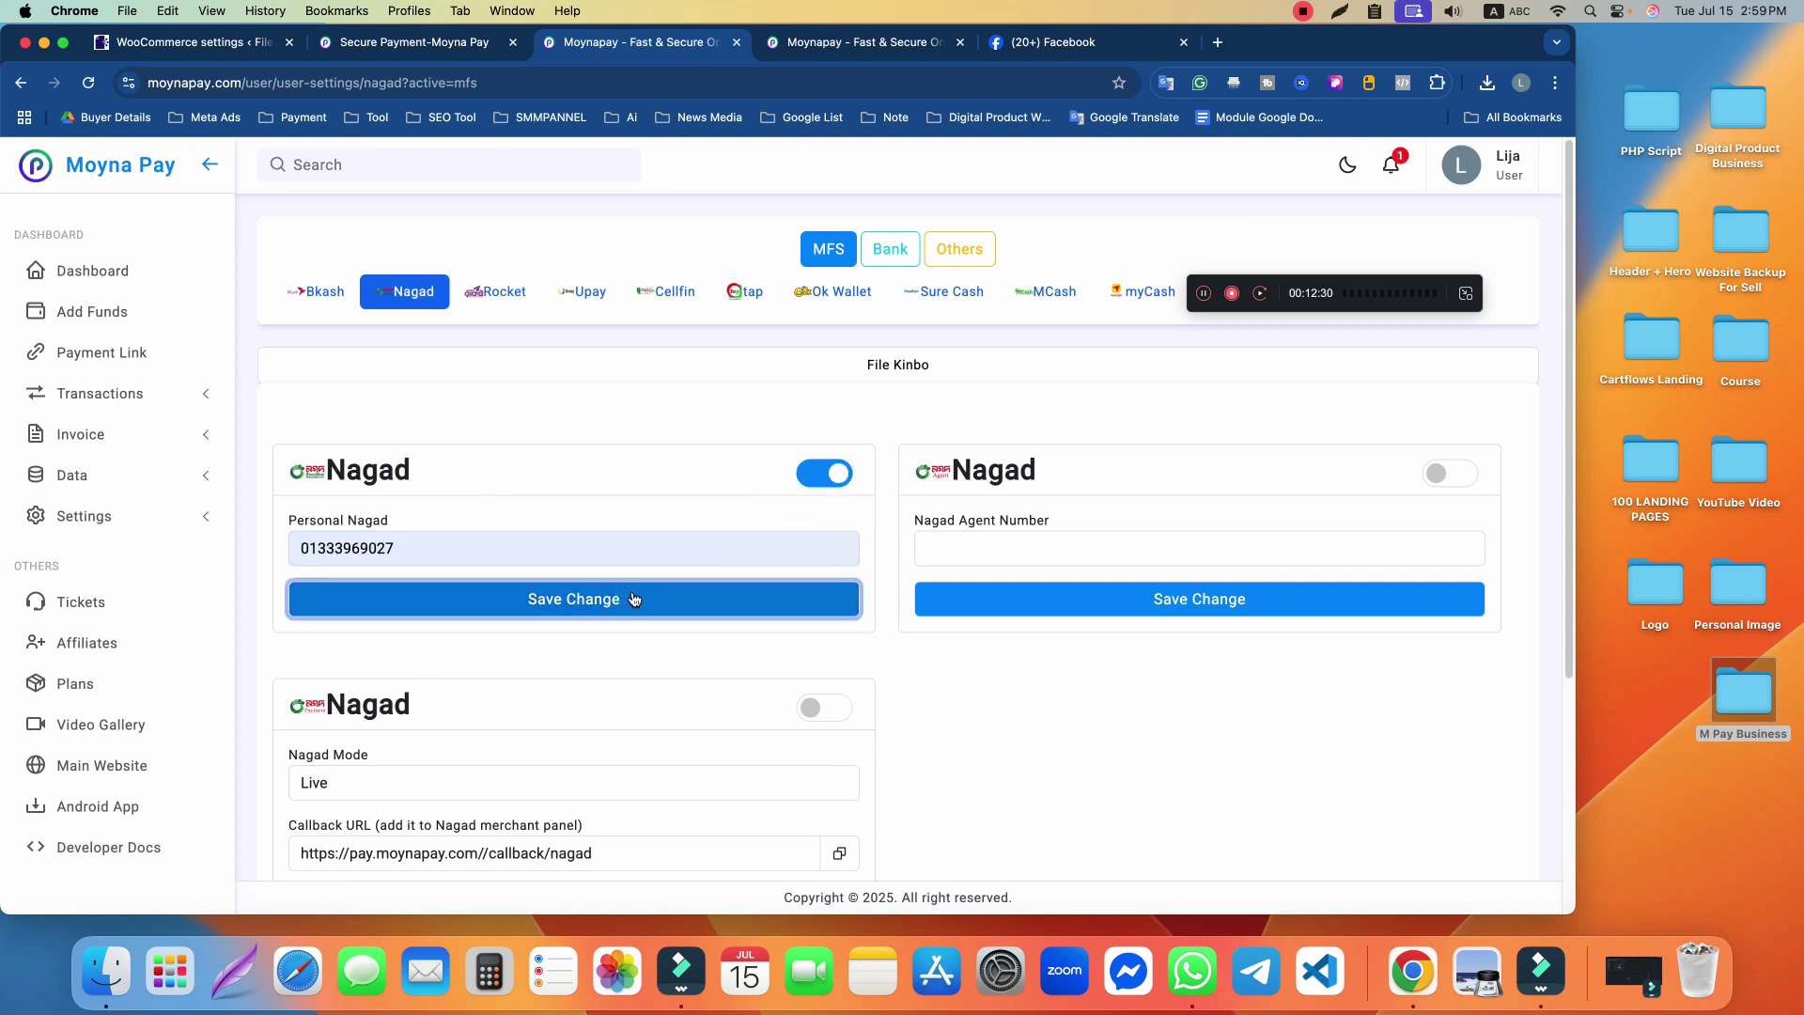
Step: Enable personal Rocket with the saved wallet number and save it
left_click(512, 298)
left_click(469, 562)
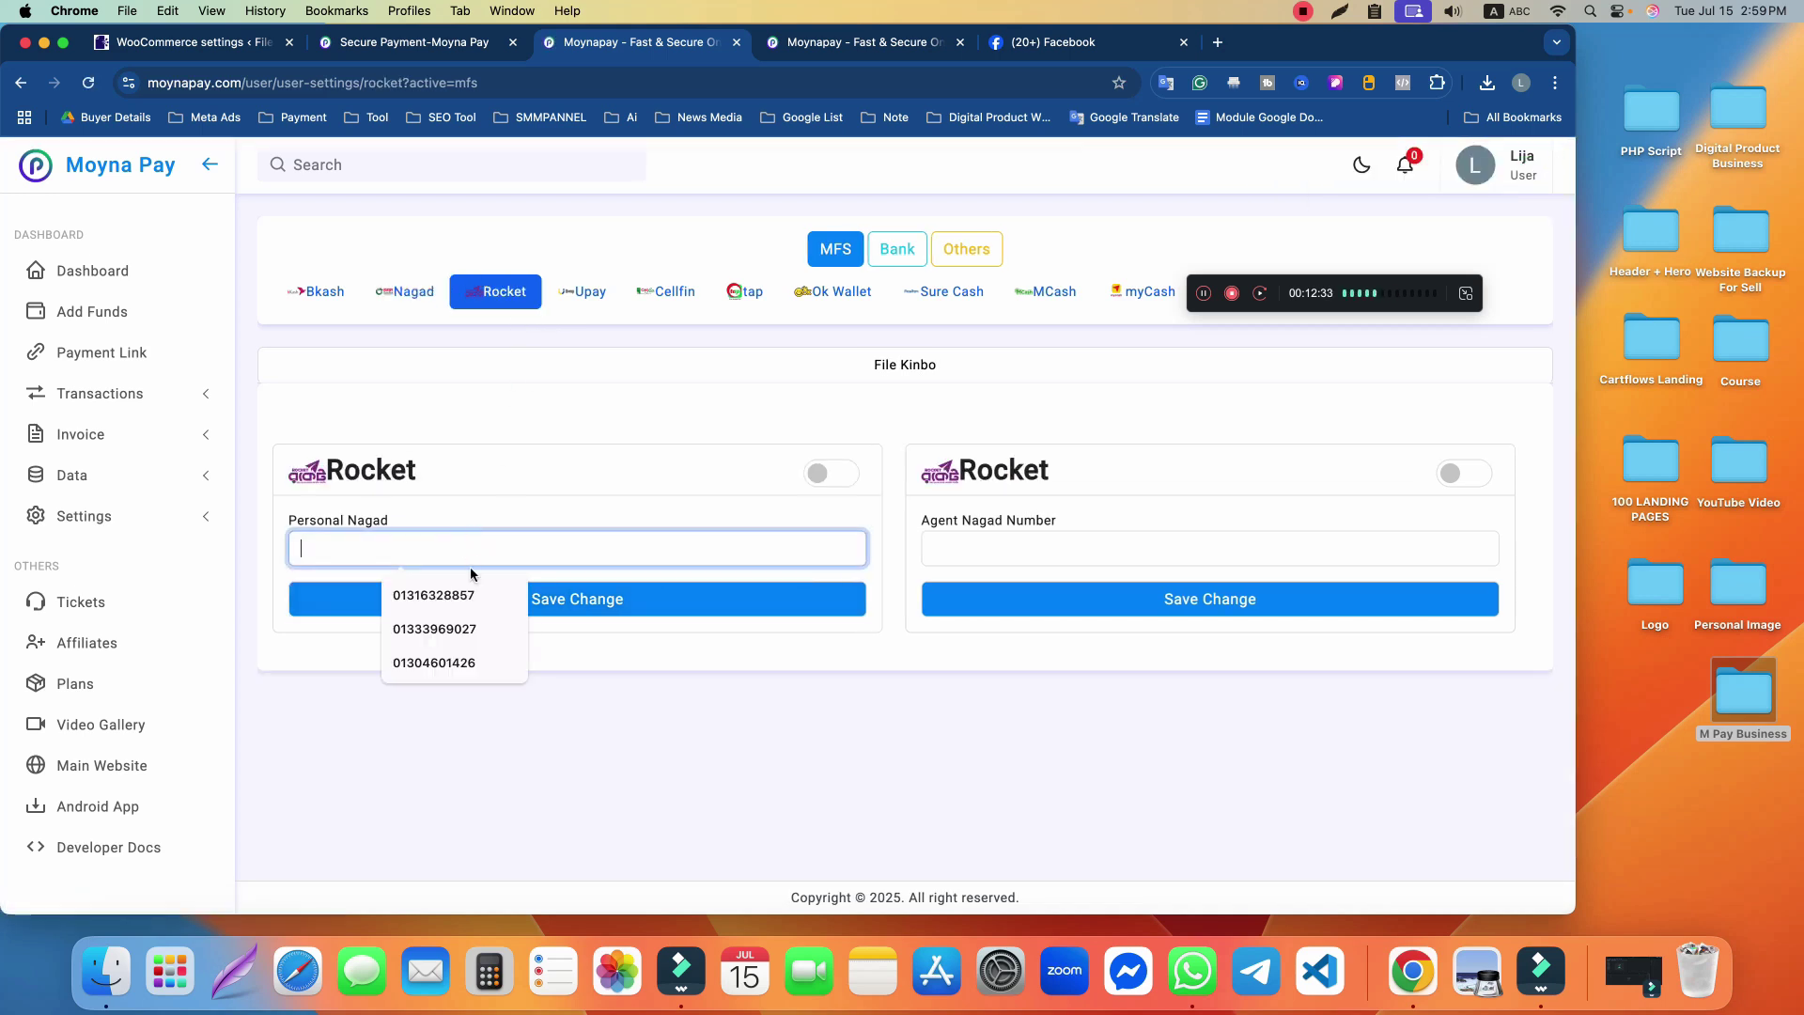
left_click(447, 627)
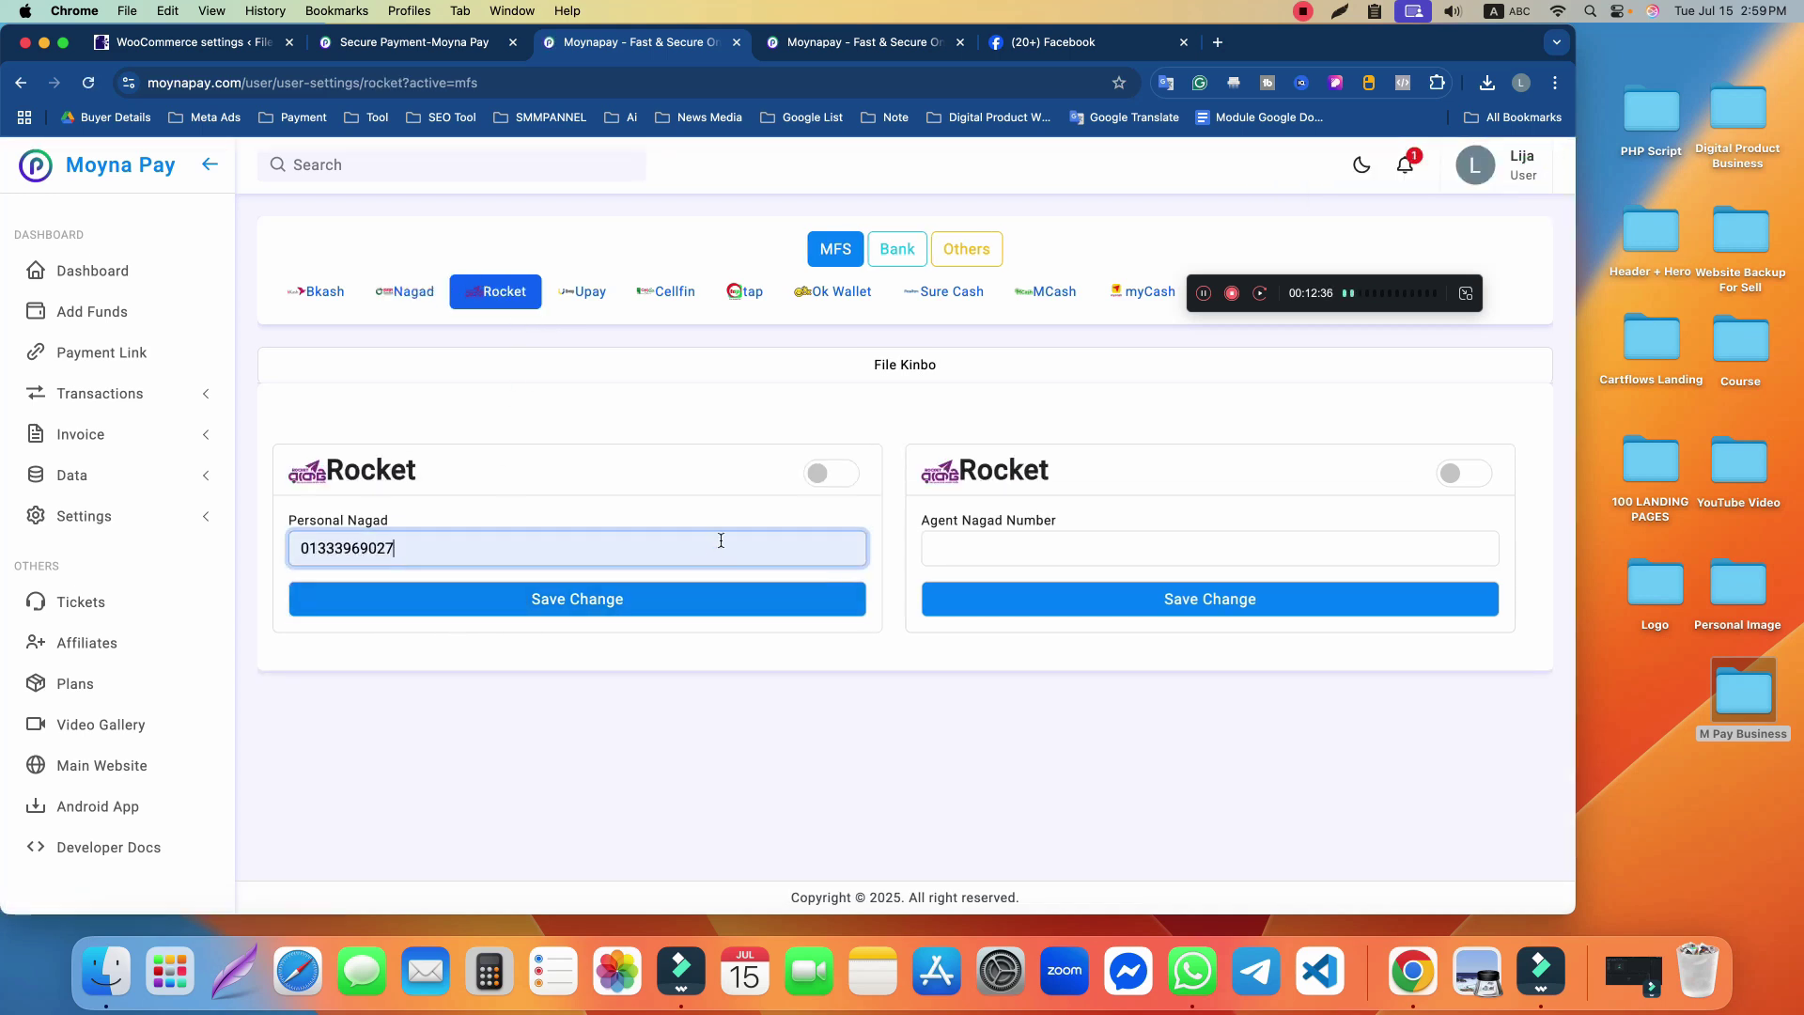
left_click(820, 472)
left_click(598, 609)
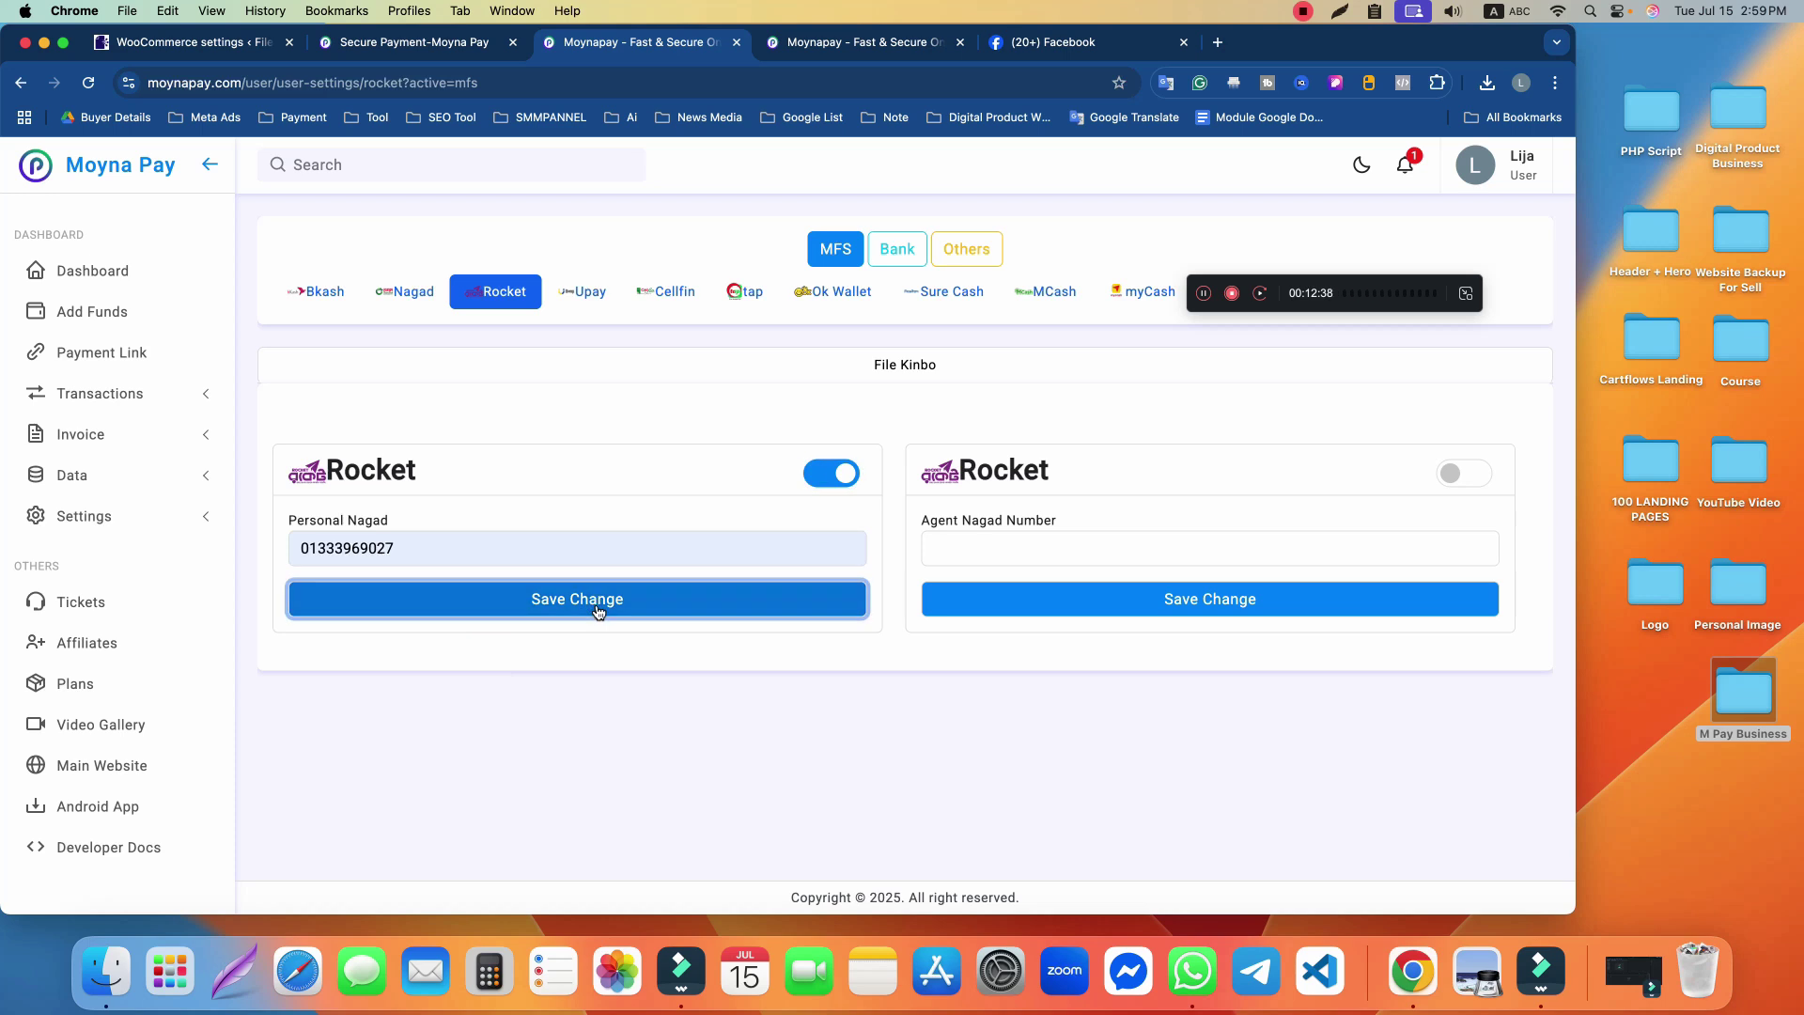
Step: Enable personal Upay with the saved wallet number and save it
left_click(594, 291)
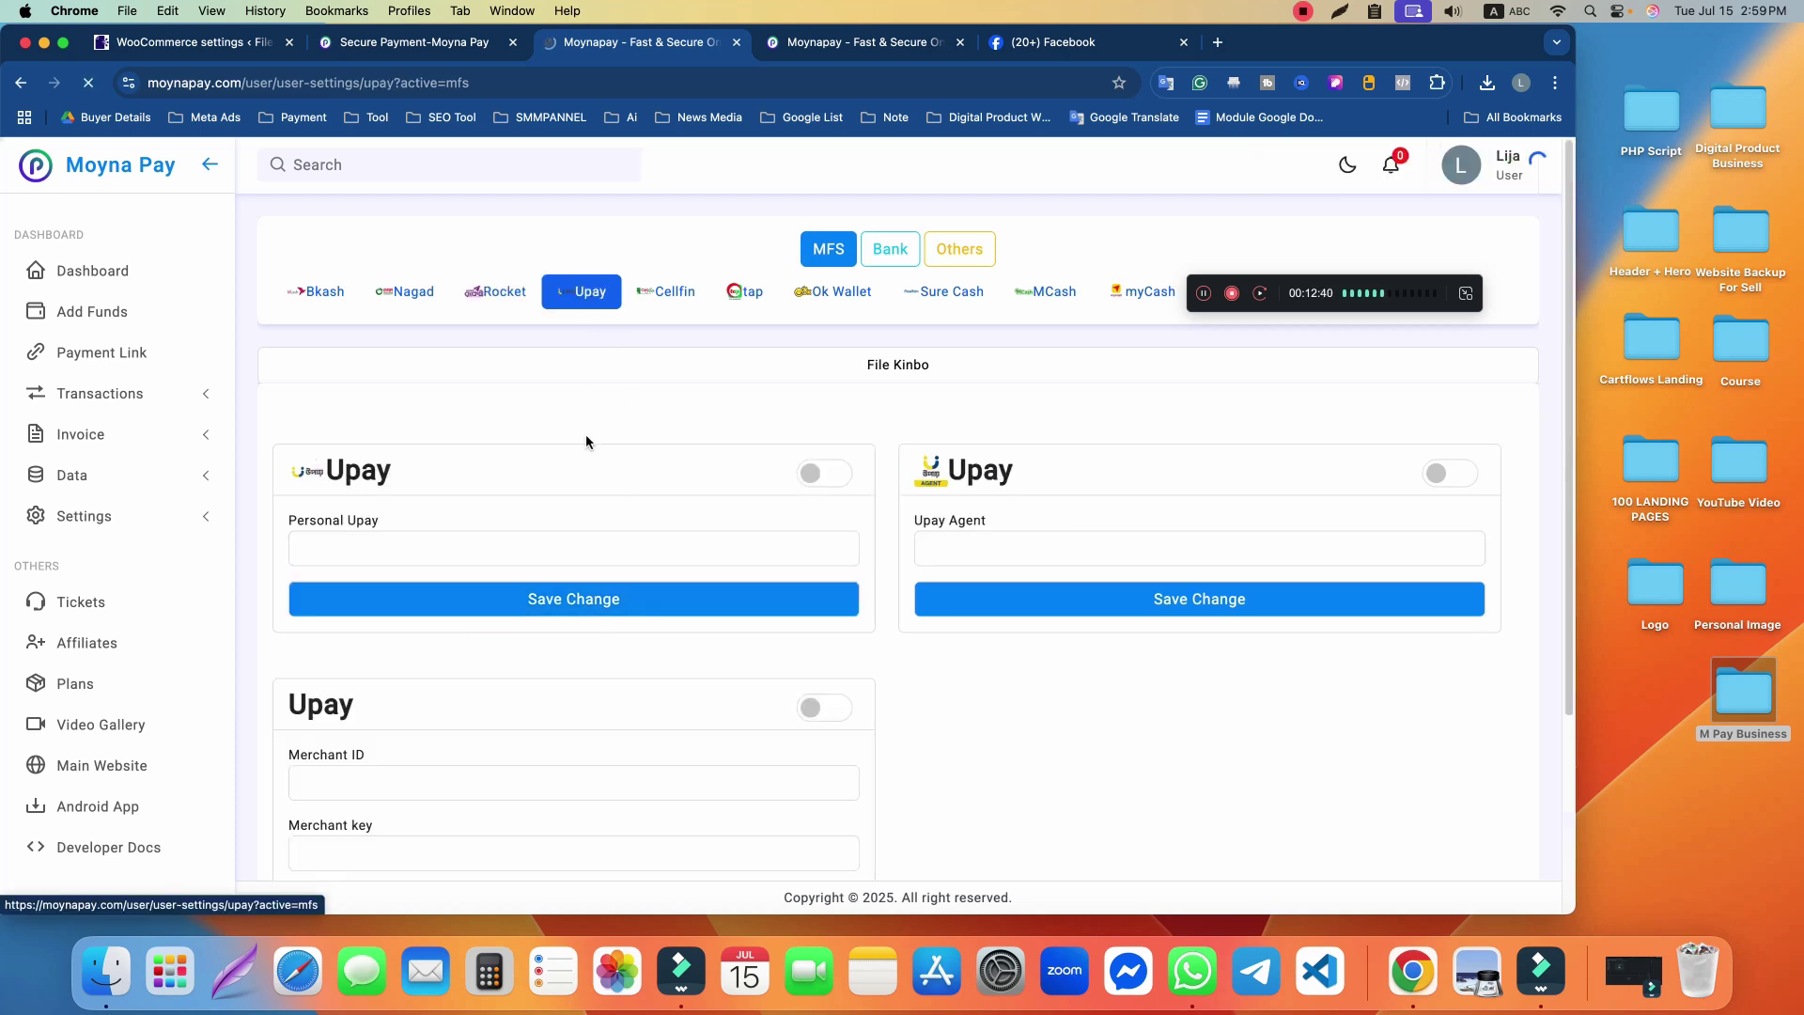
left_click(830, 476)
left_click(620, 549)
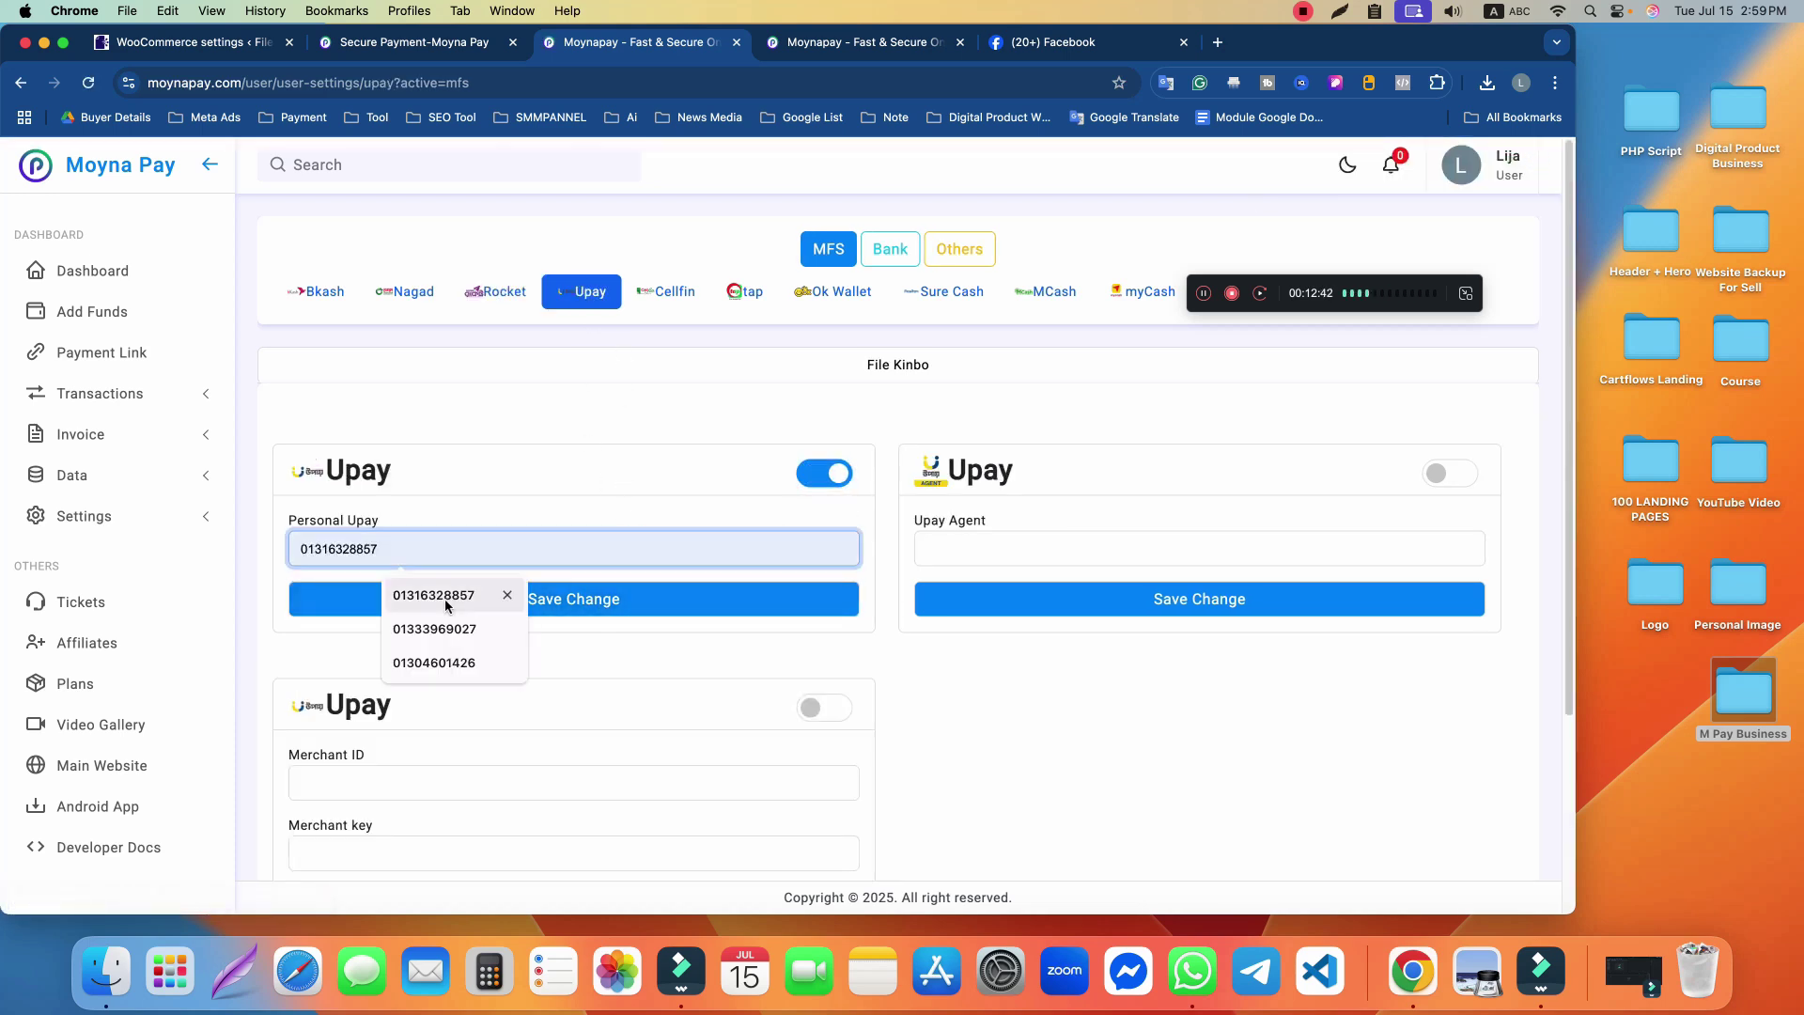
left_click(441, 629)
left_click(485, 615)
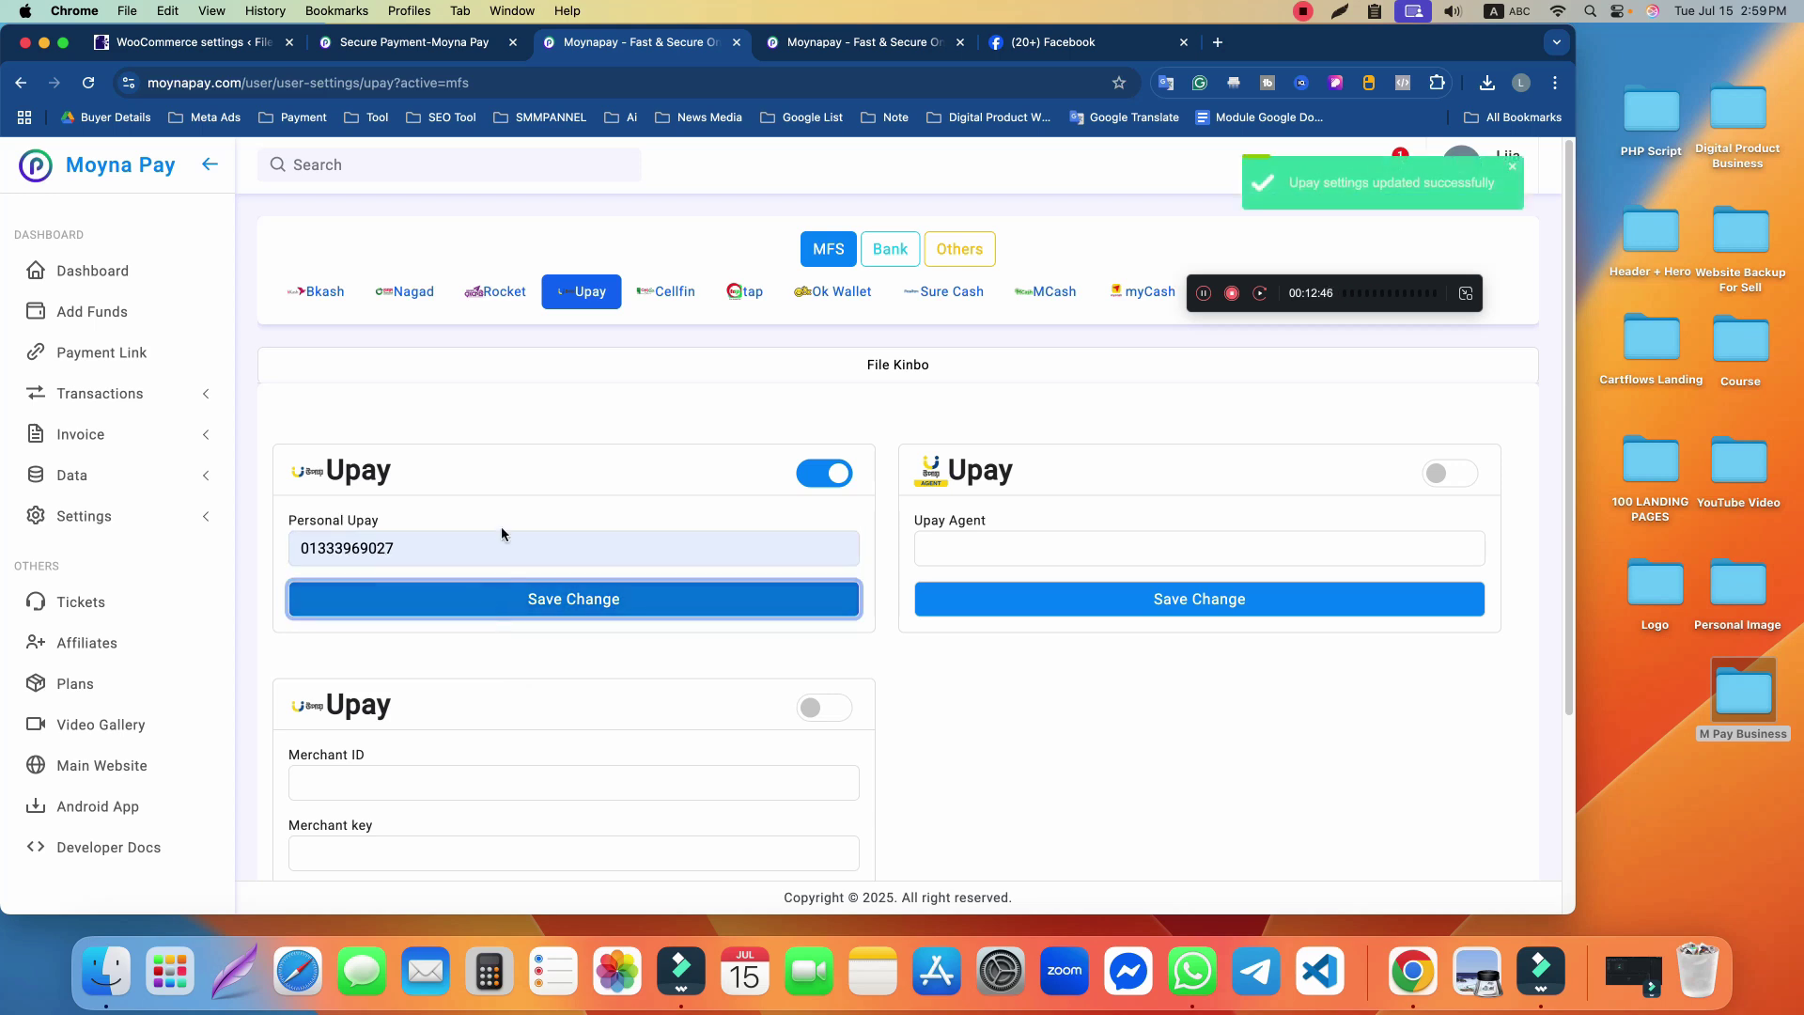
left_click_drag(1242, 292, 1020, 535)
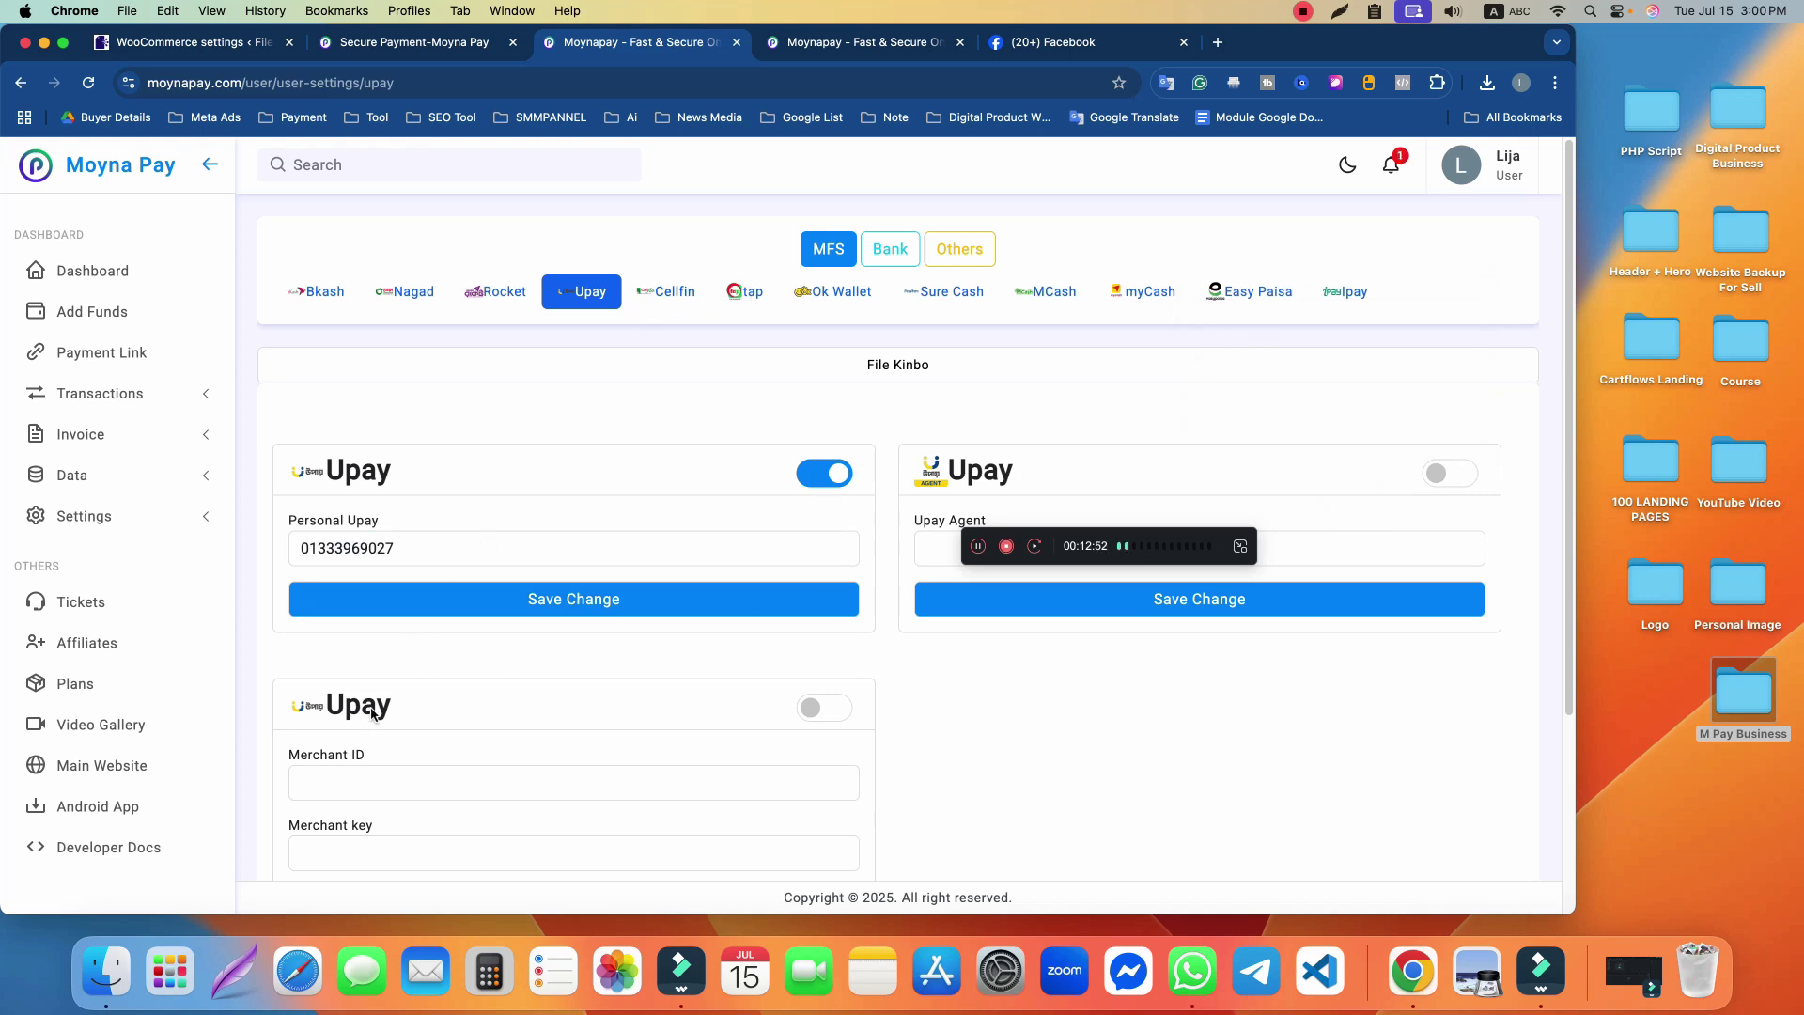
Step: Browse the bank providers' settings for Islamic Bank, AB Bank and Sonali Bank
left_click(890, 249)
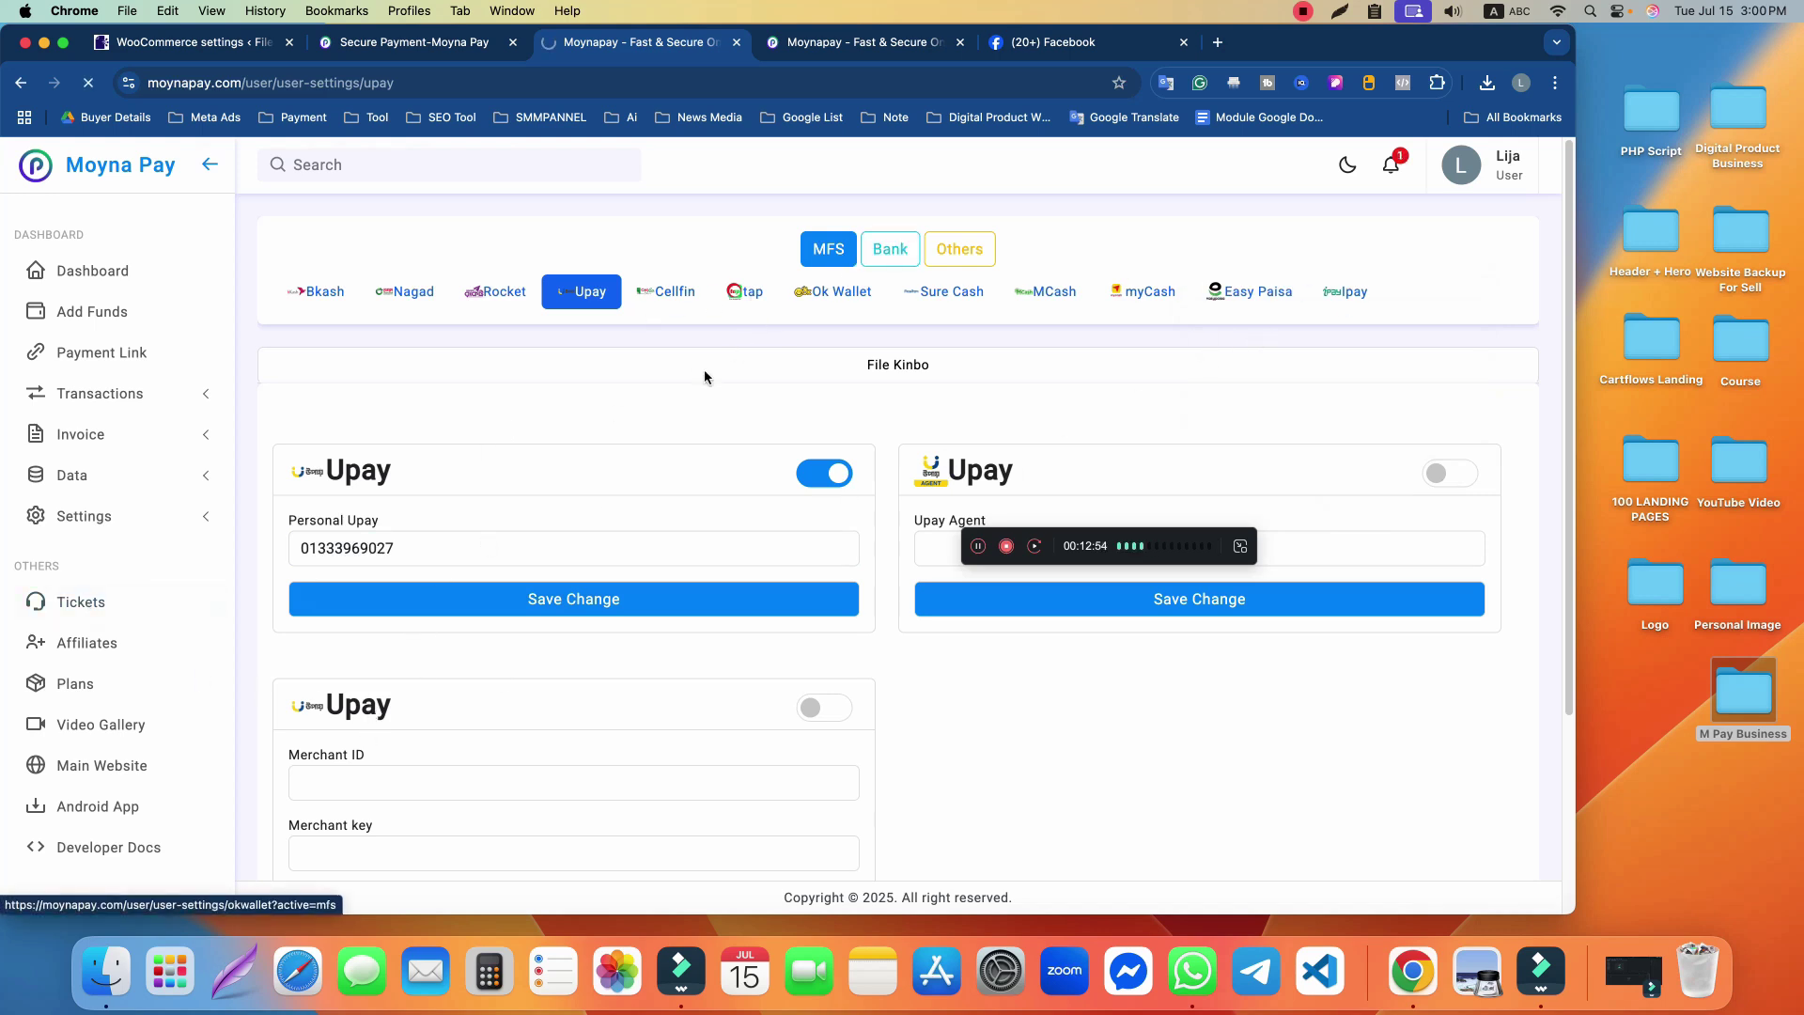
left_click(329, 296)
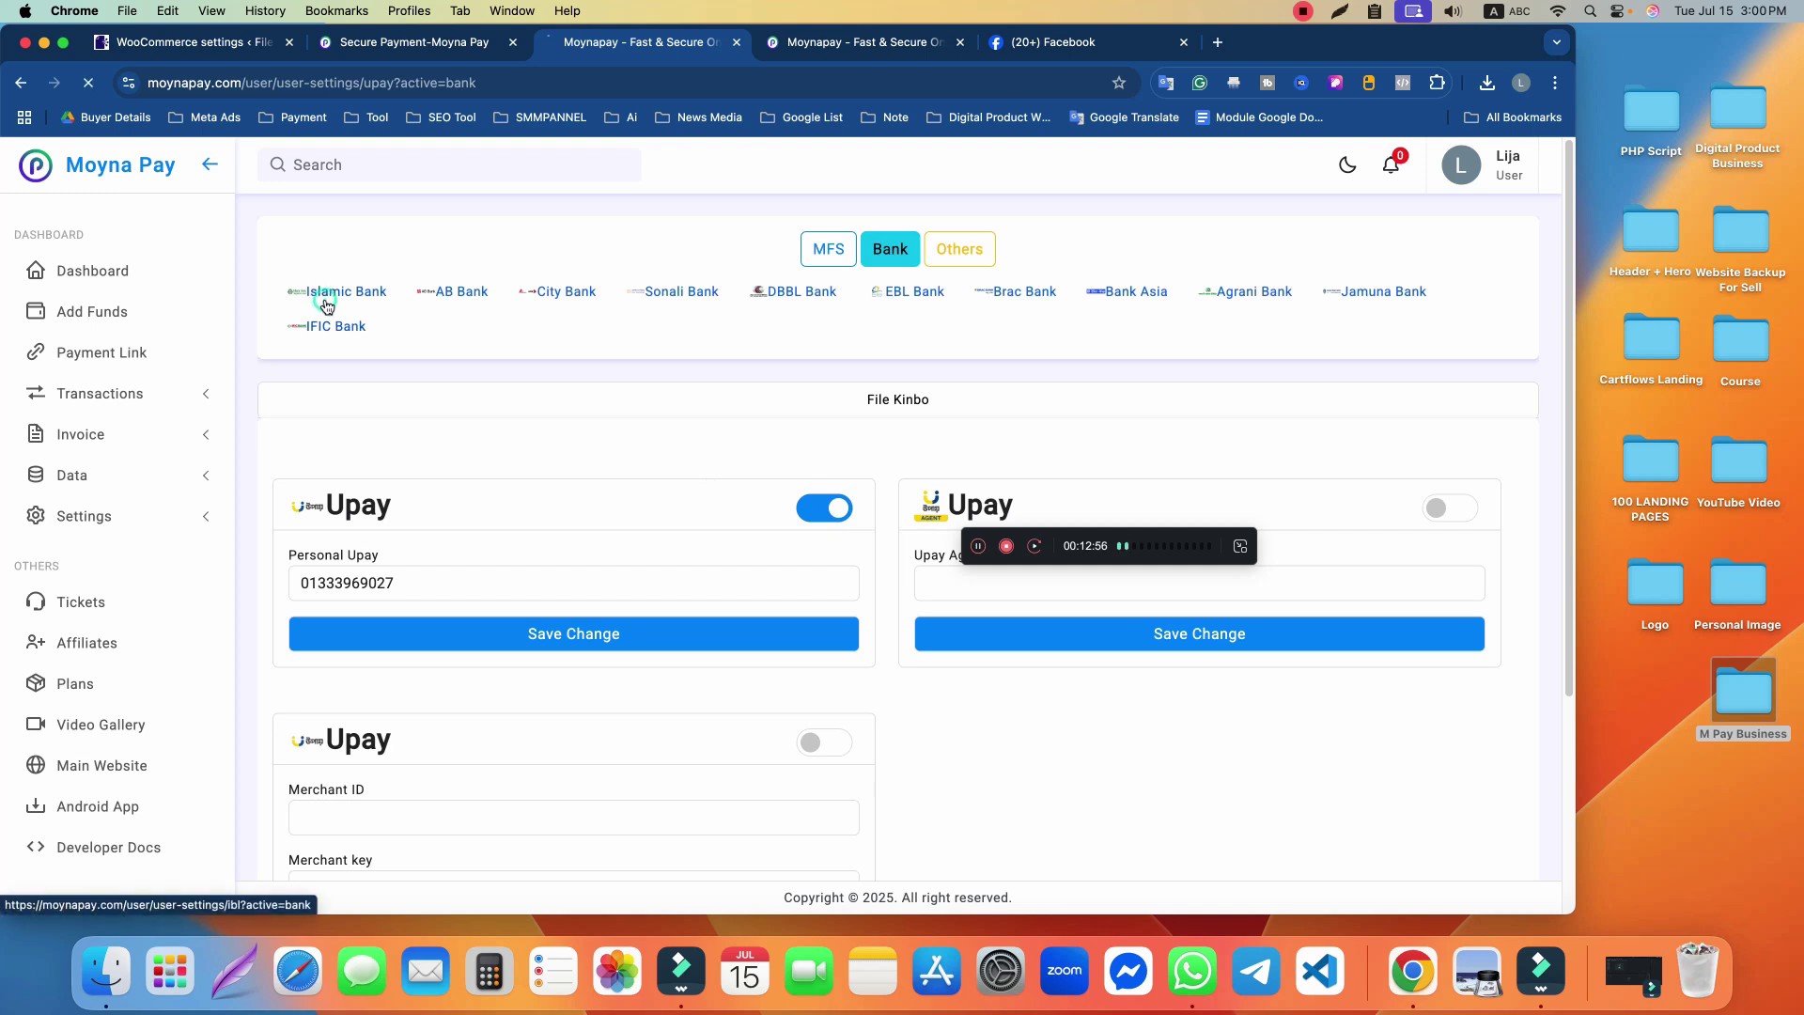
left_click(456, 292)
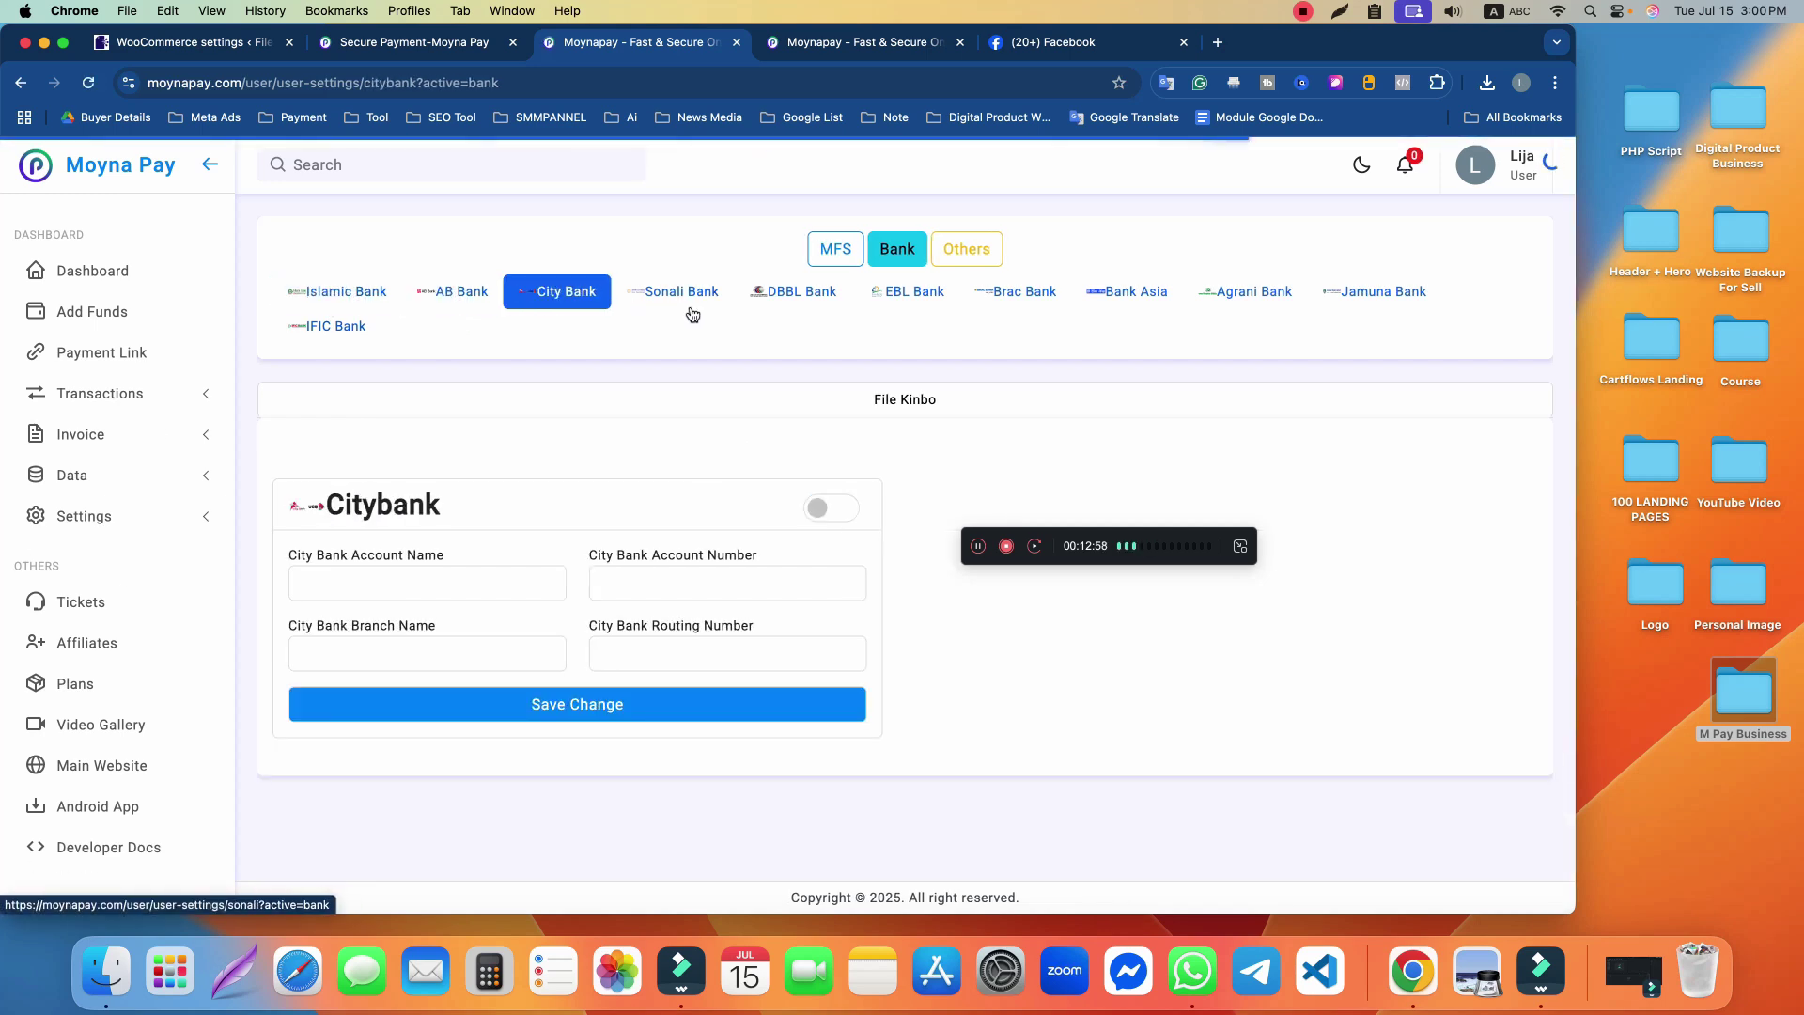
left_click(648, 299)
Step: Review the Binance Account Number, API Key, Api Secret and Dollar Rate fields, then reopen Bkash settings
left_click(981, 250)
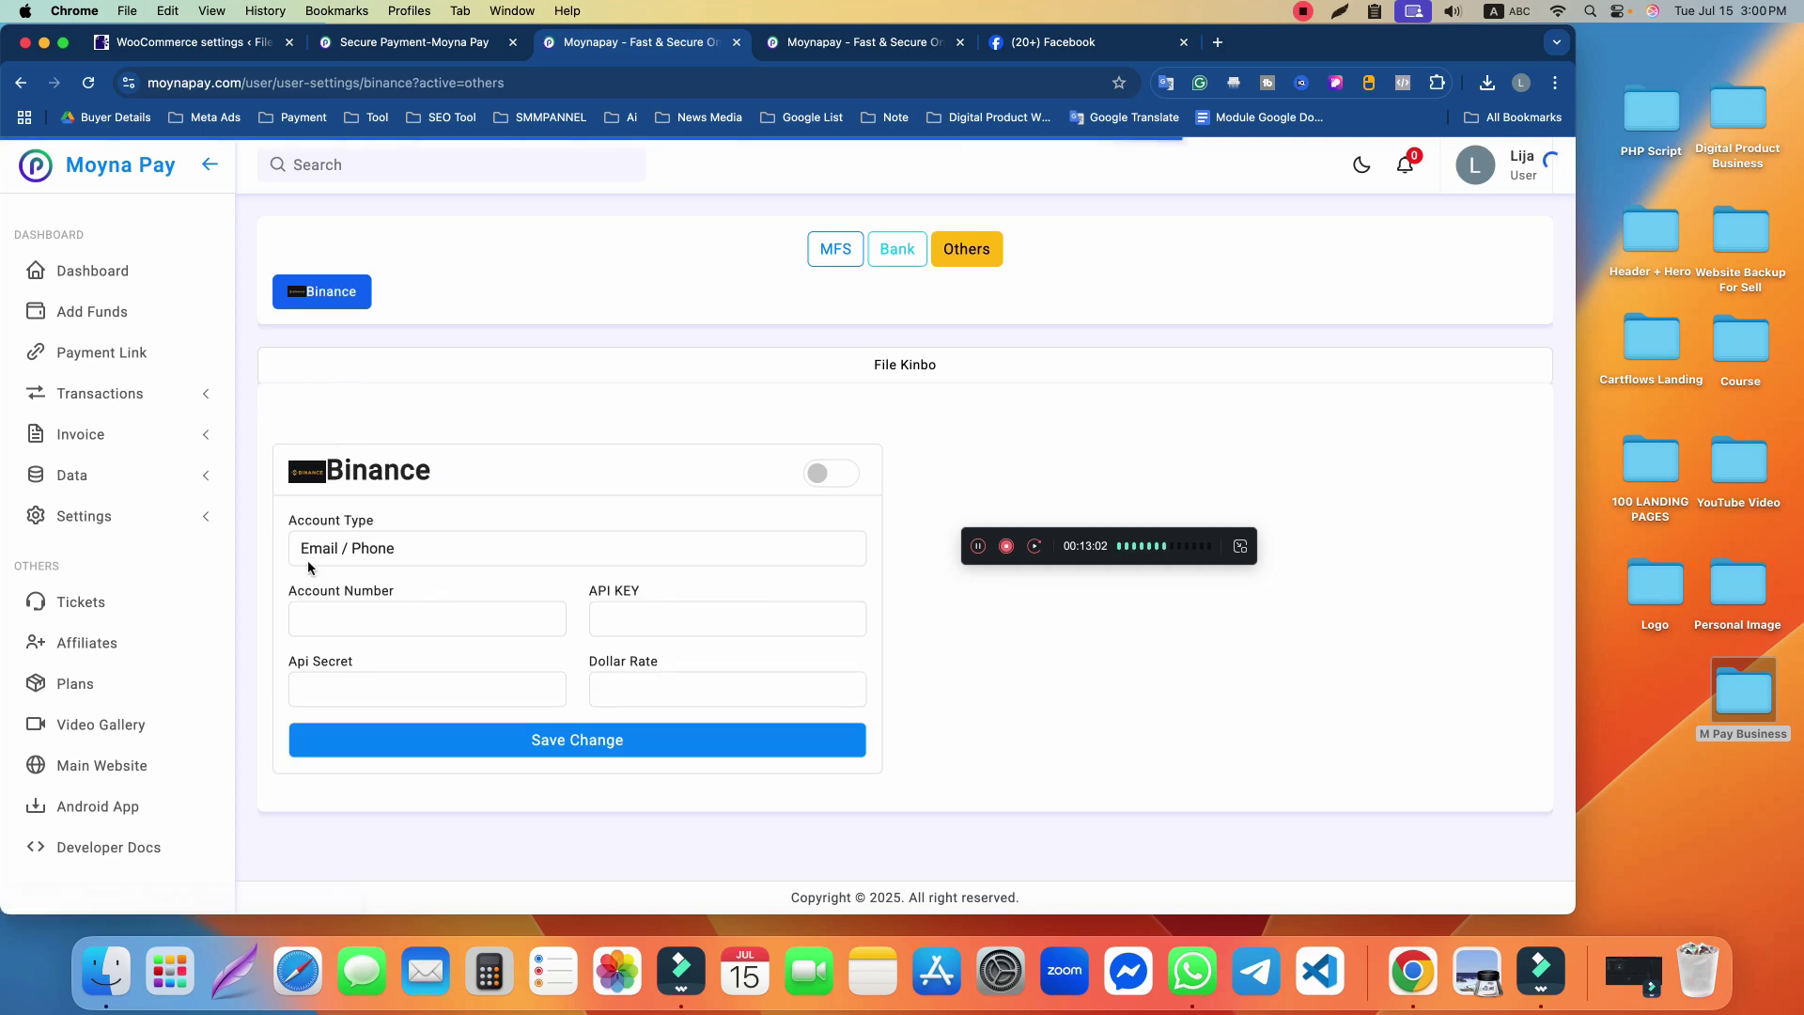
left_click(370, 606)
left_click(649, 621)
left_click(460, 686)
left_click(661, 690)
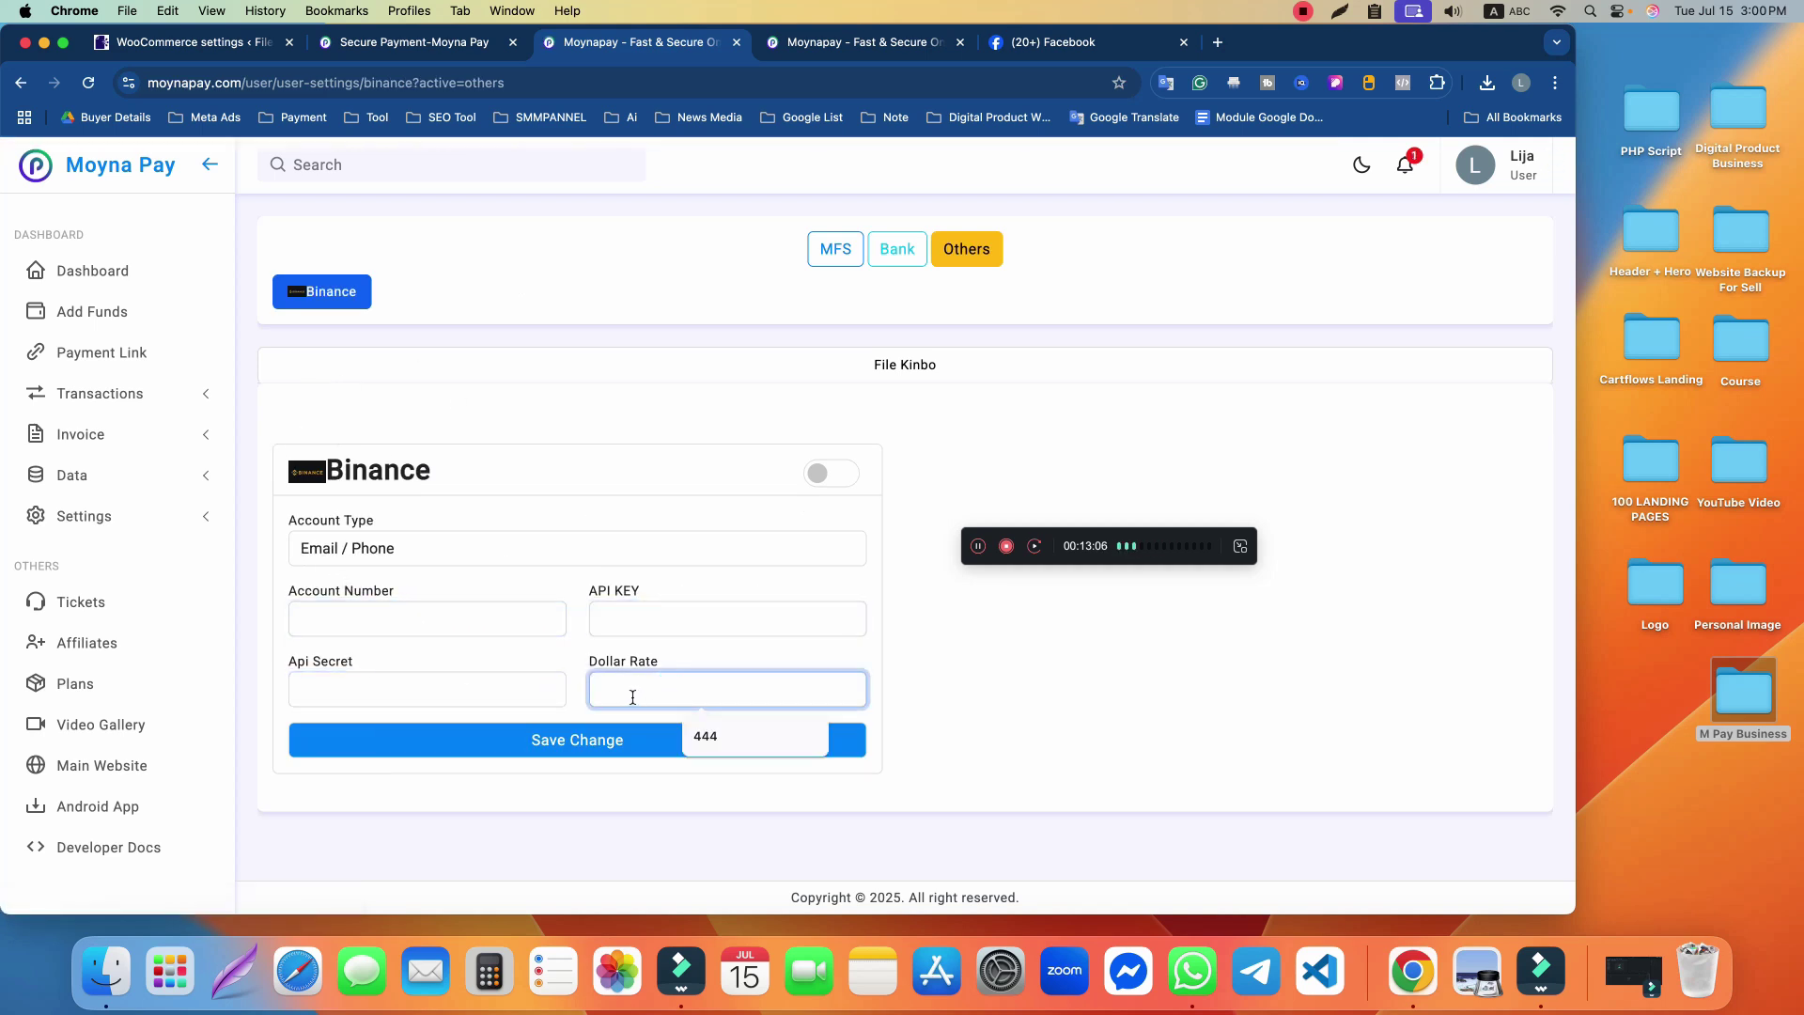
left_click(860, 257)
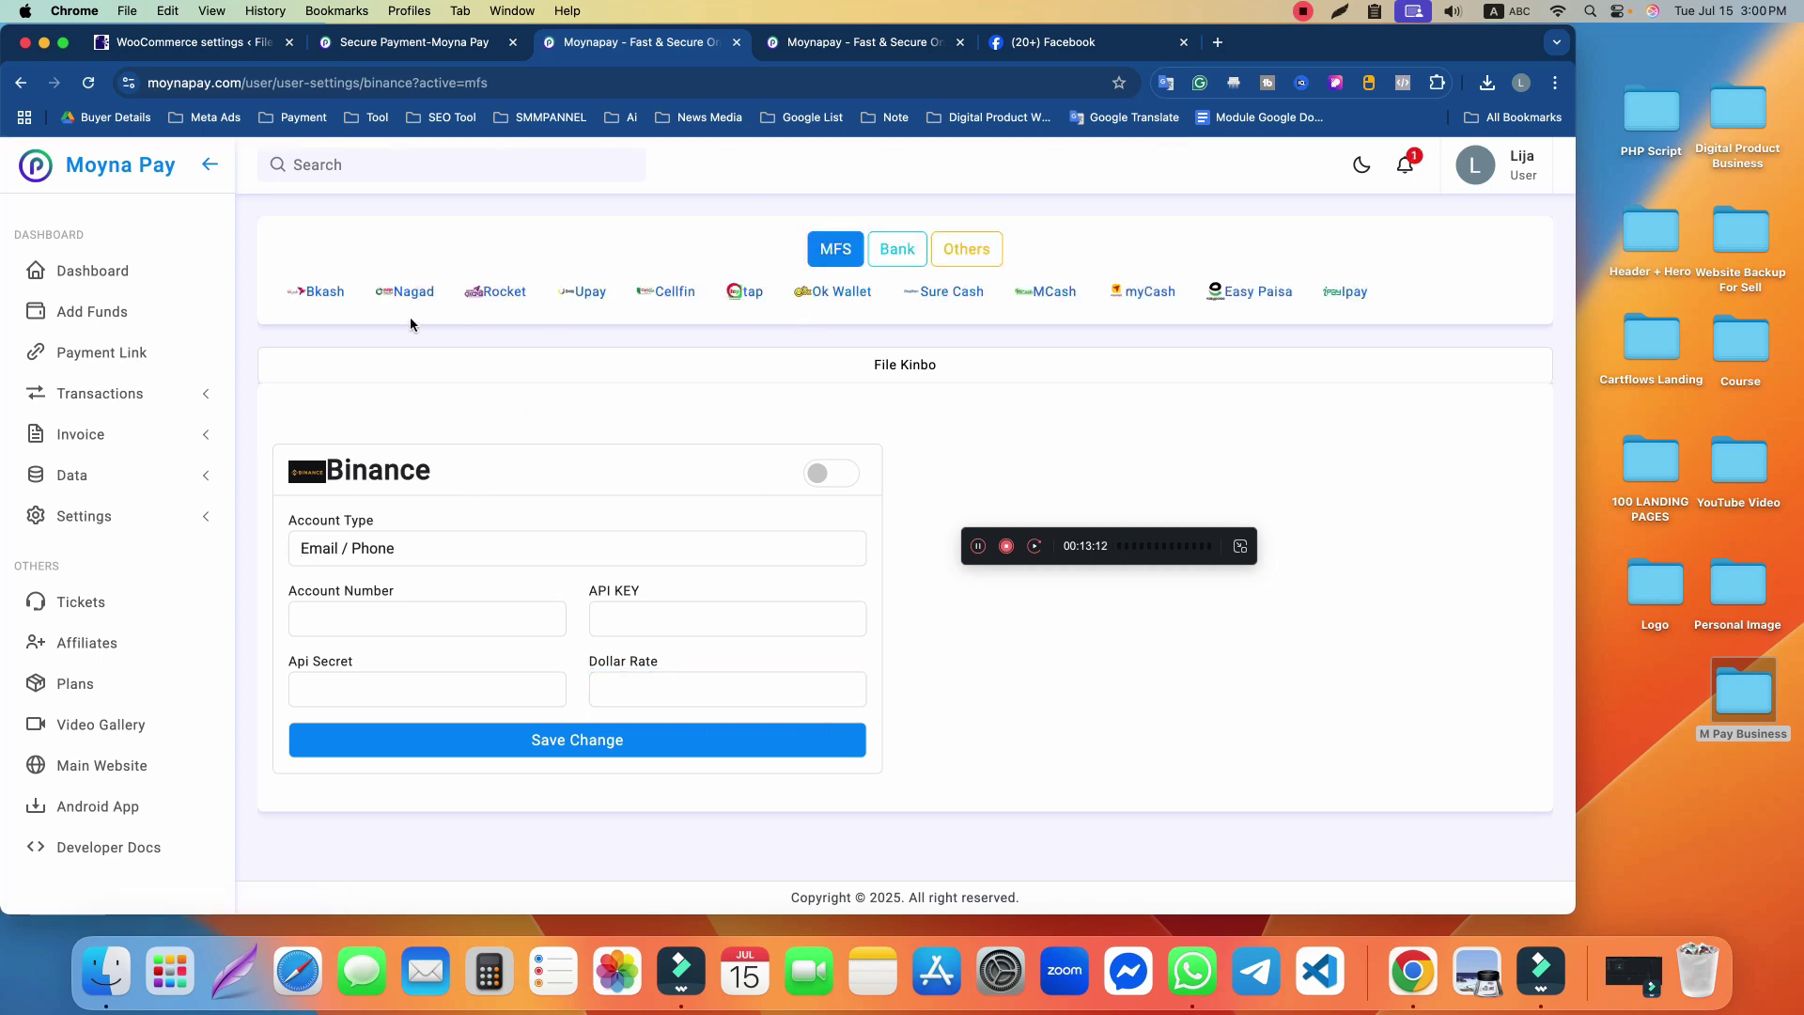
left_click(317, 298)
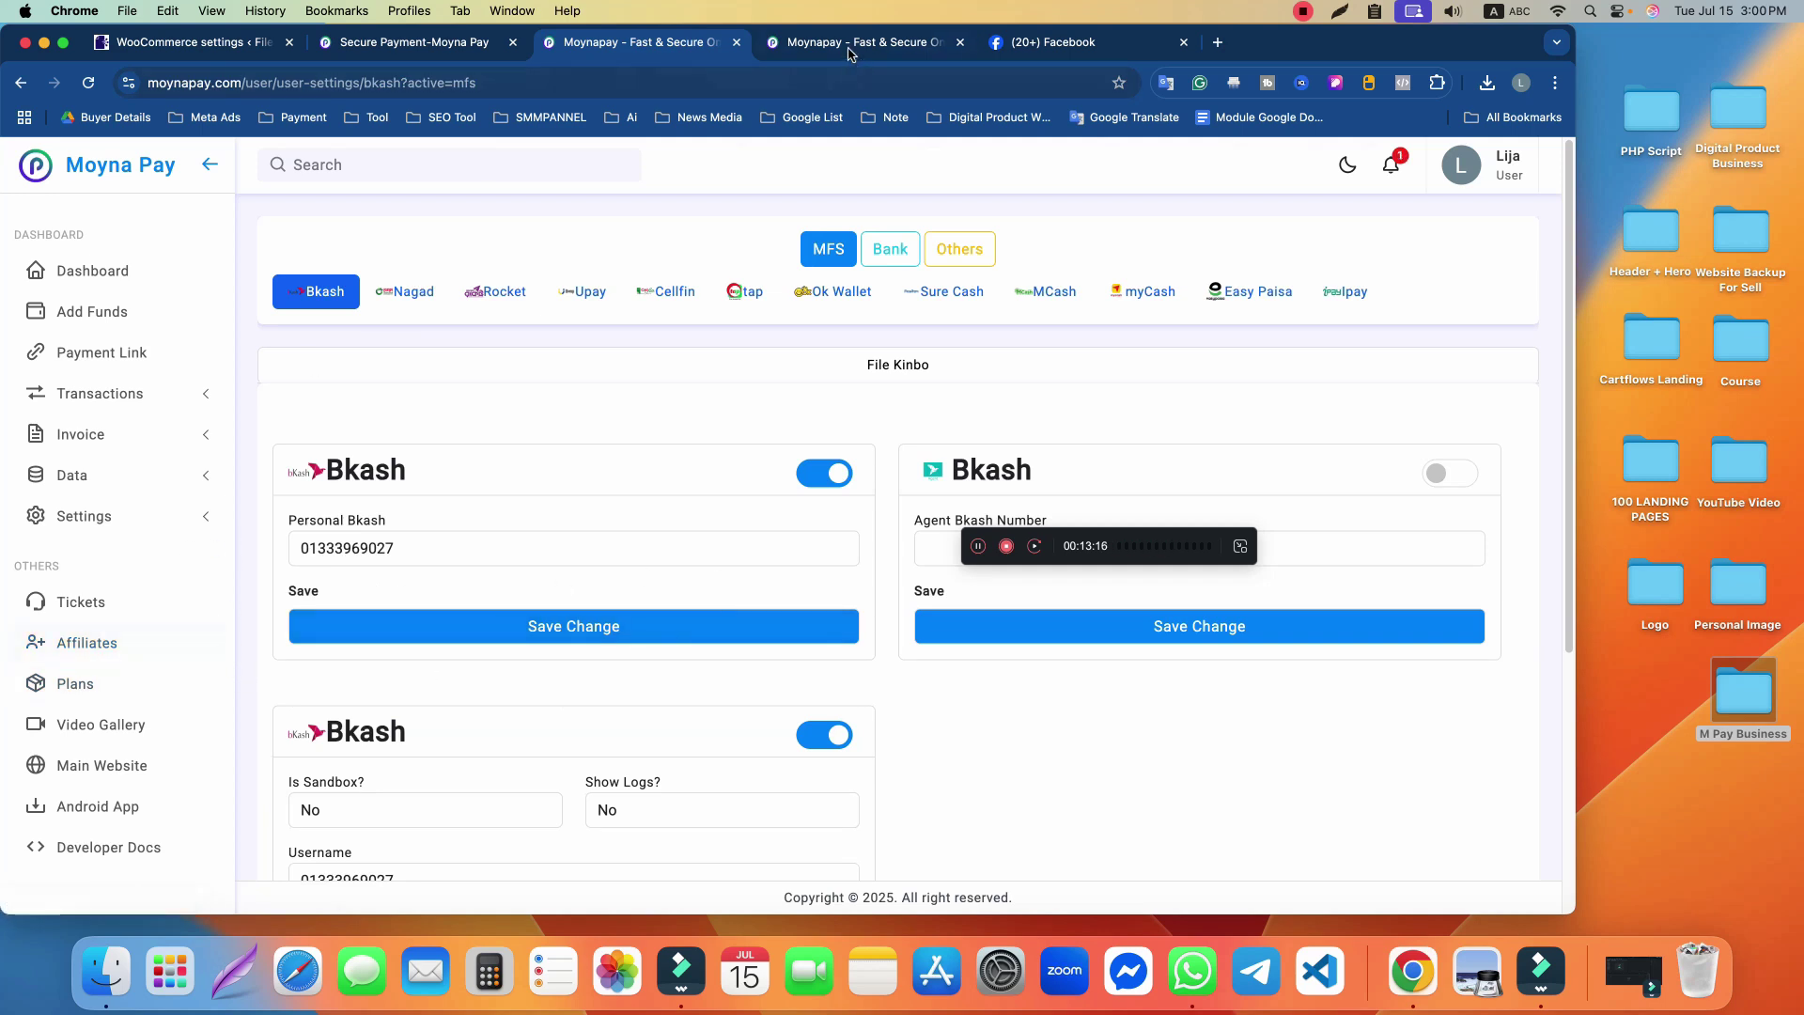
Step: Switch off the personal Bkash wallet, save, and reload the File Kinbo payment page to compare
left_click(392, 46)
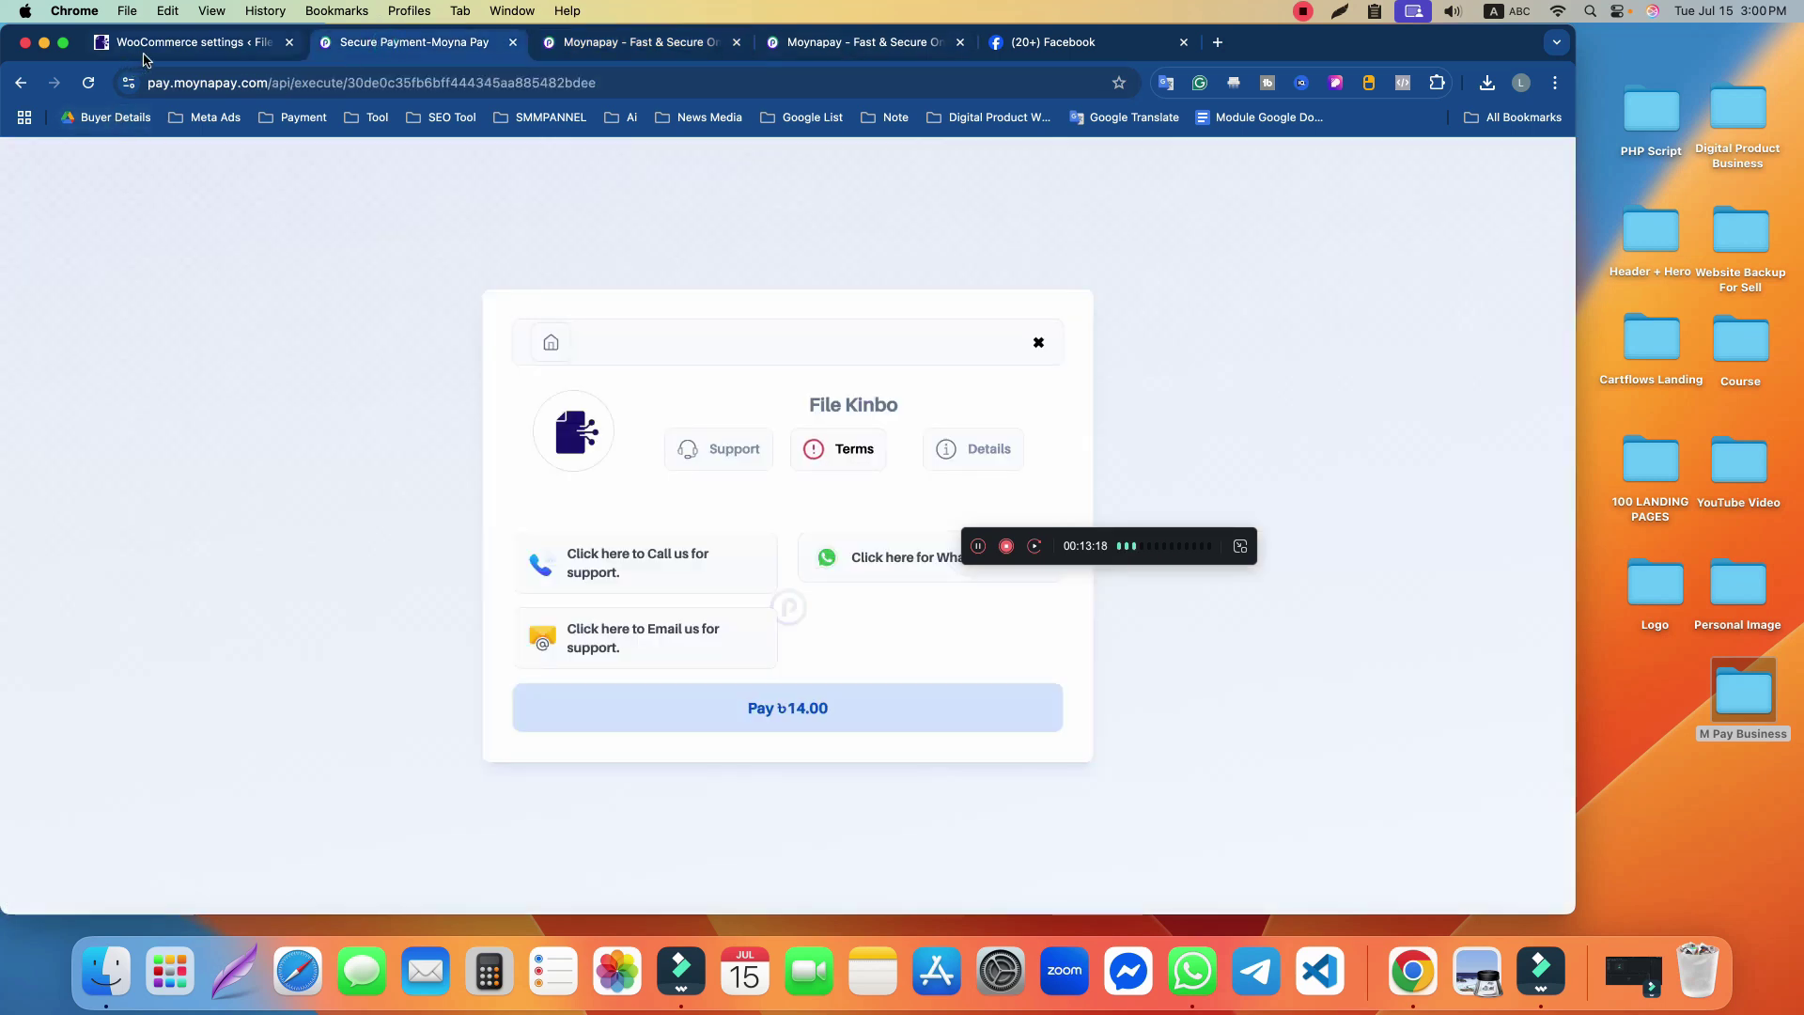
left_click(89, 88)
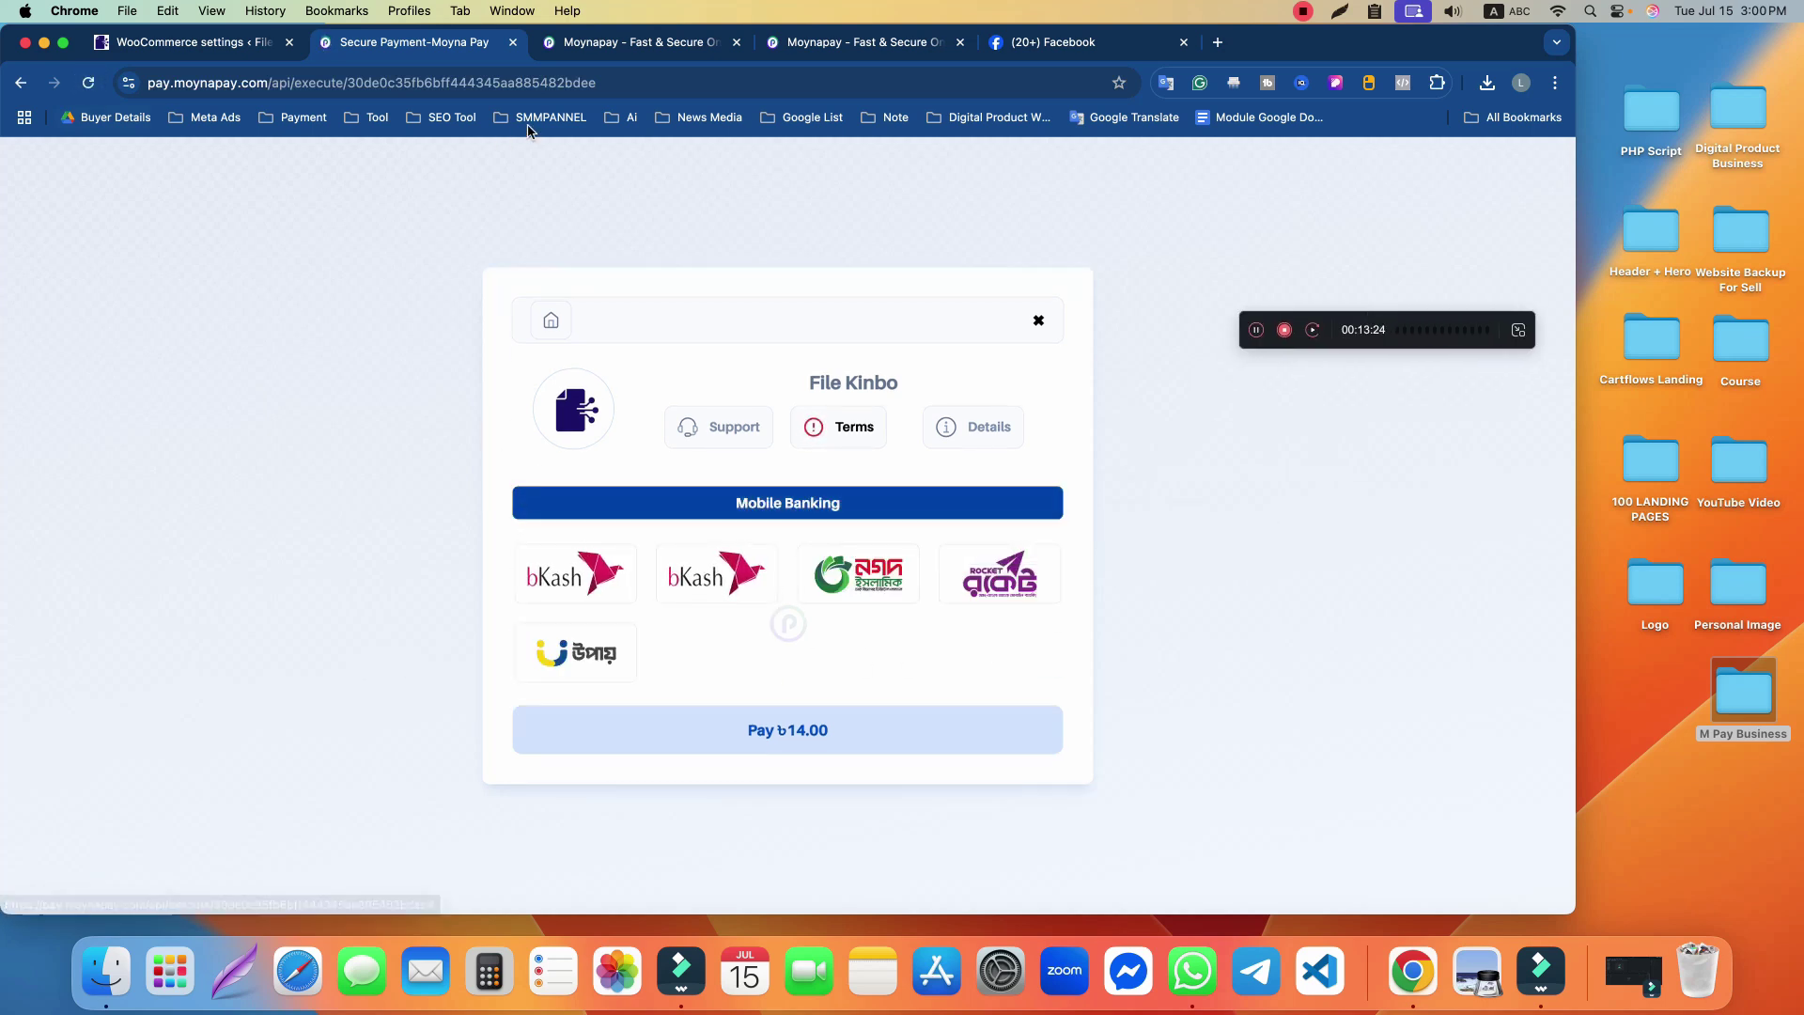
left_click(577, 47)
left_click(817, 478)
left_click(556, 628)
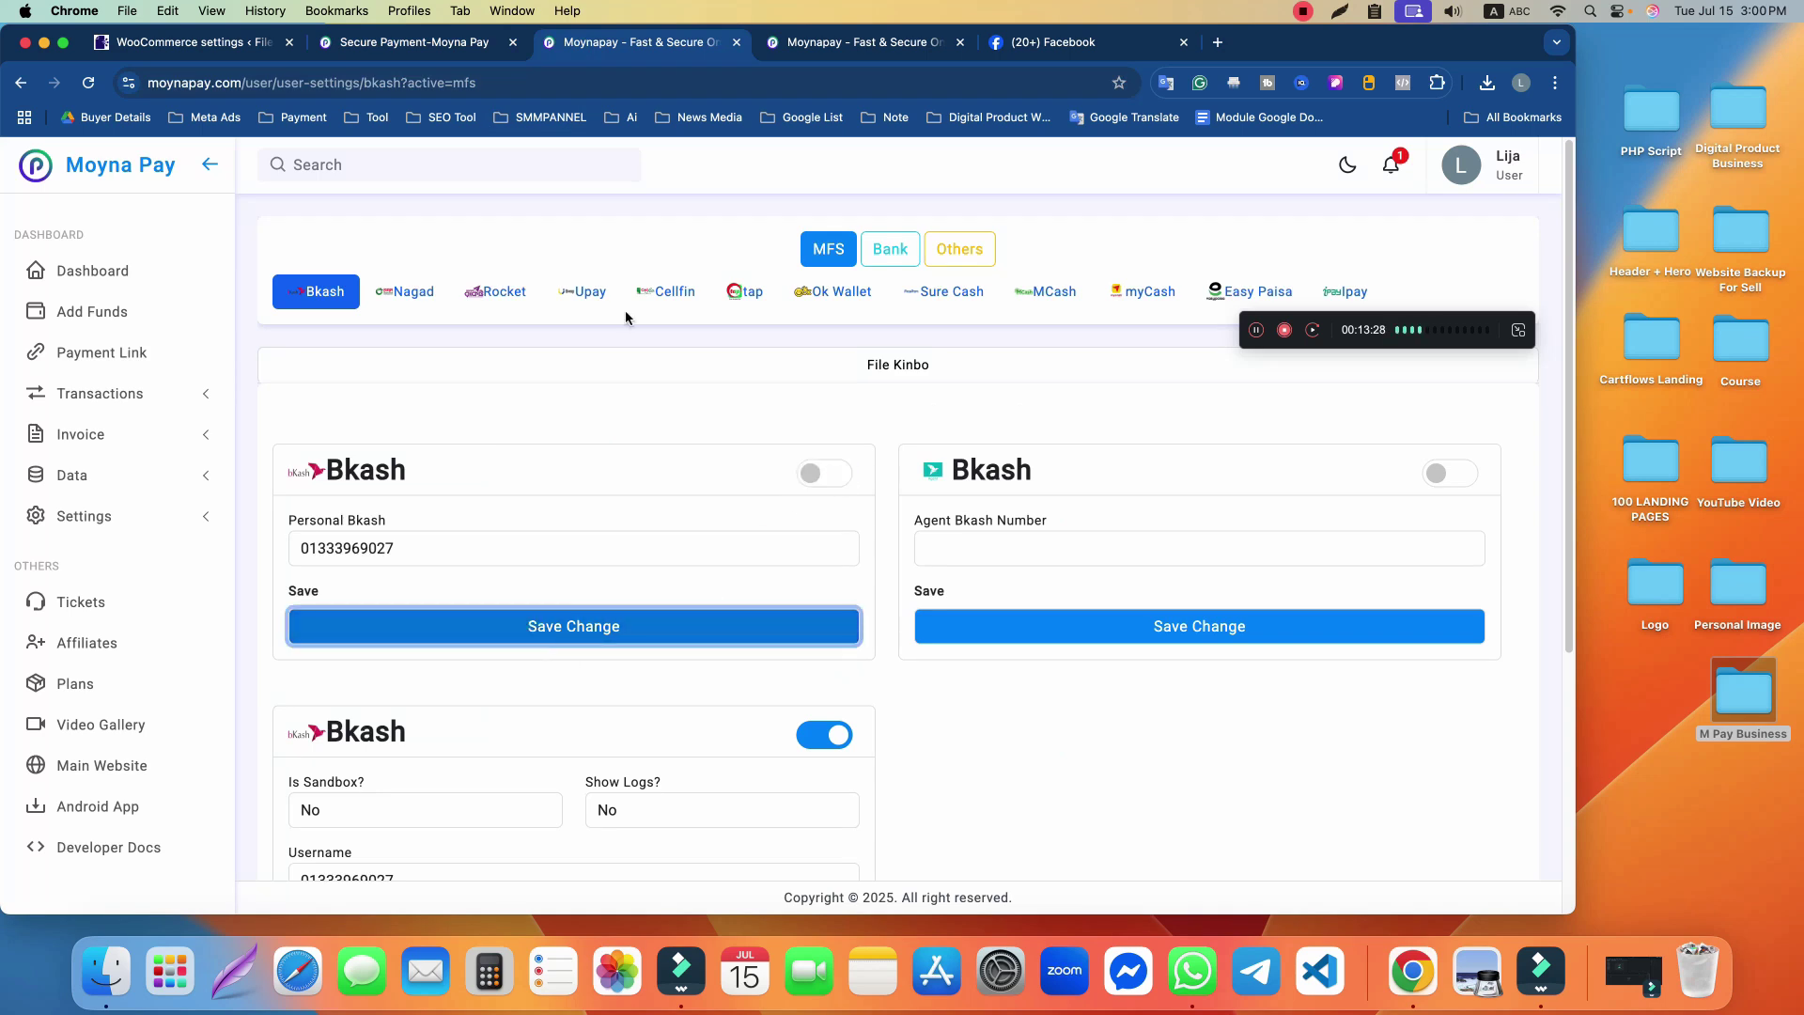
left_click(455, 43)
left_click(86, 83)
Step: Choose bKash, cancel the ৳14 payment with Yes, and go back to the payment methods
left_click(582, 625)
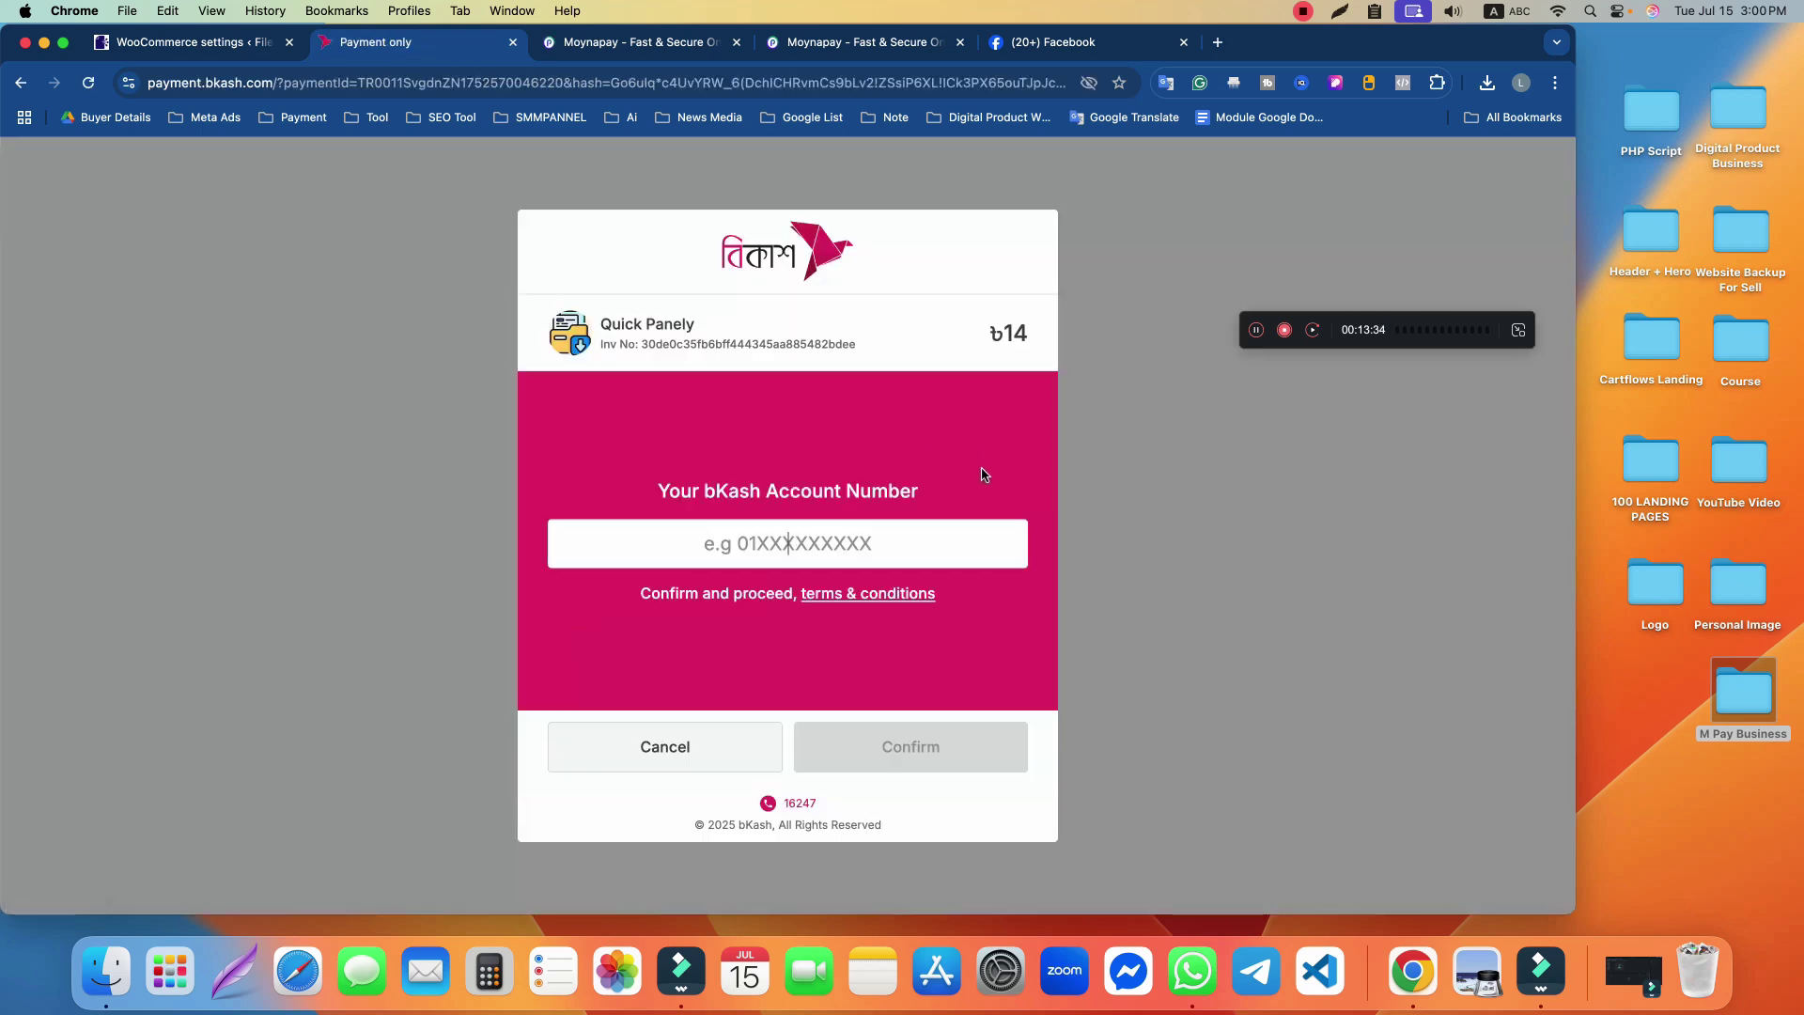
left_click(654, 756)
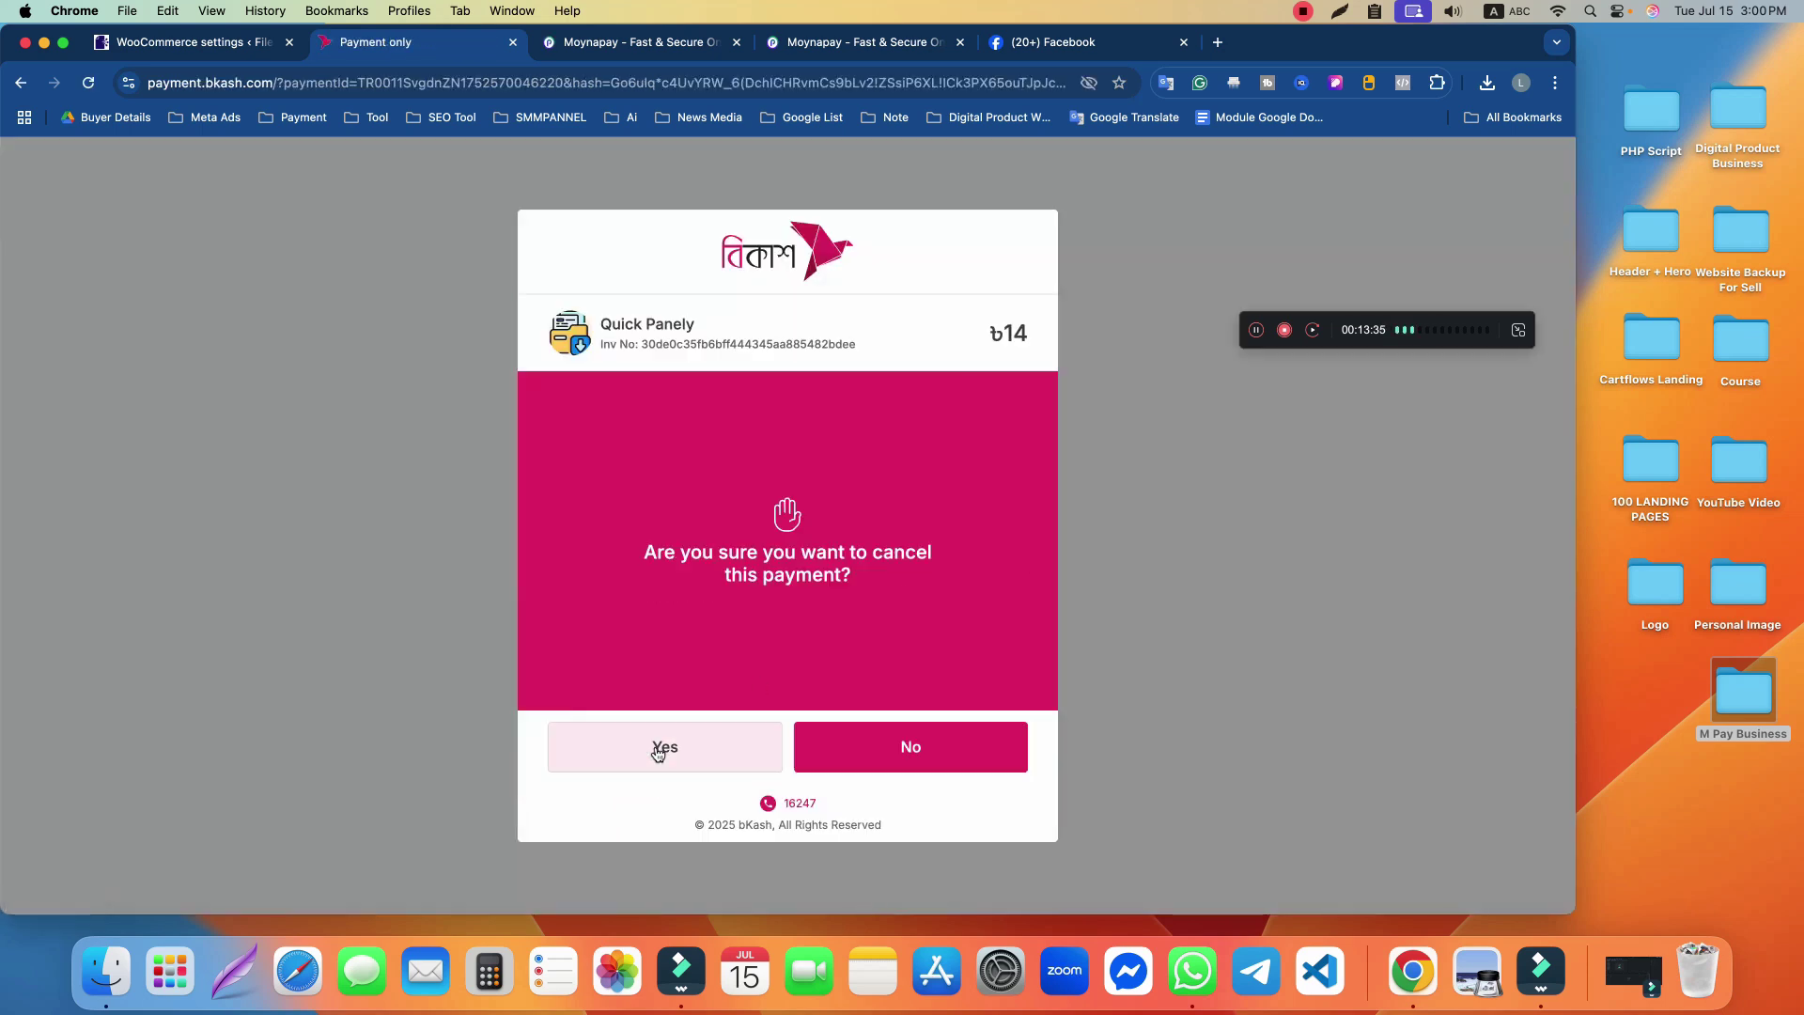
left_click(730, 746)
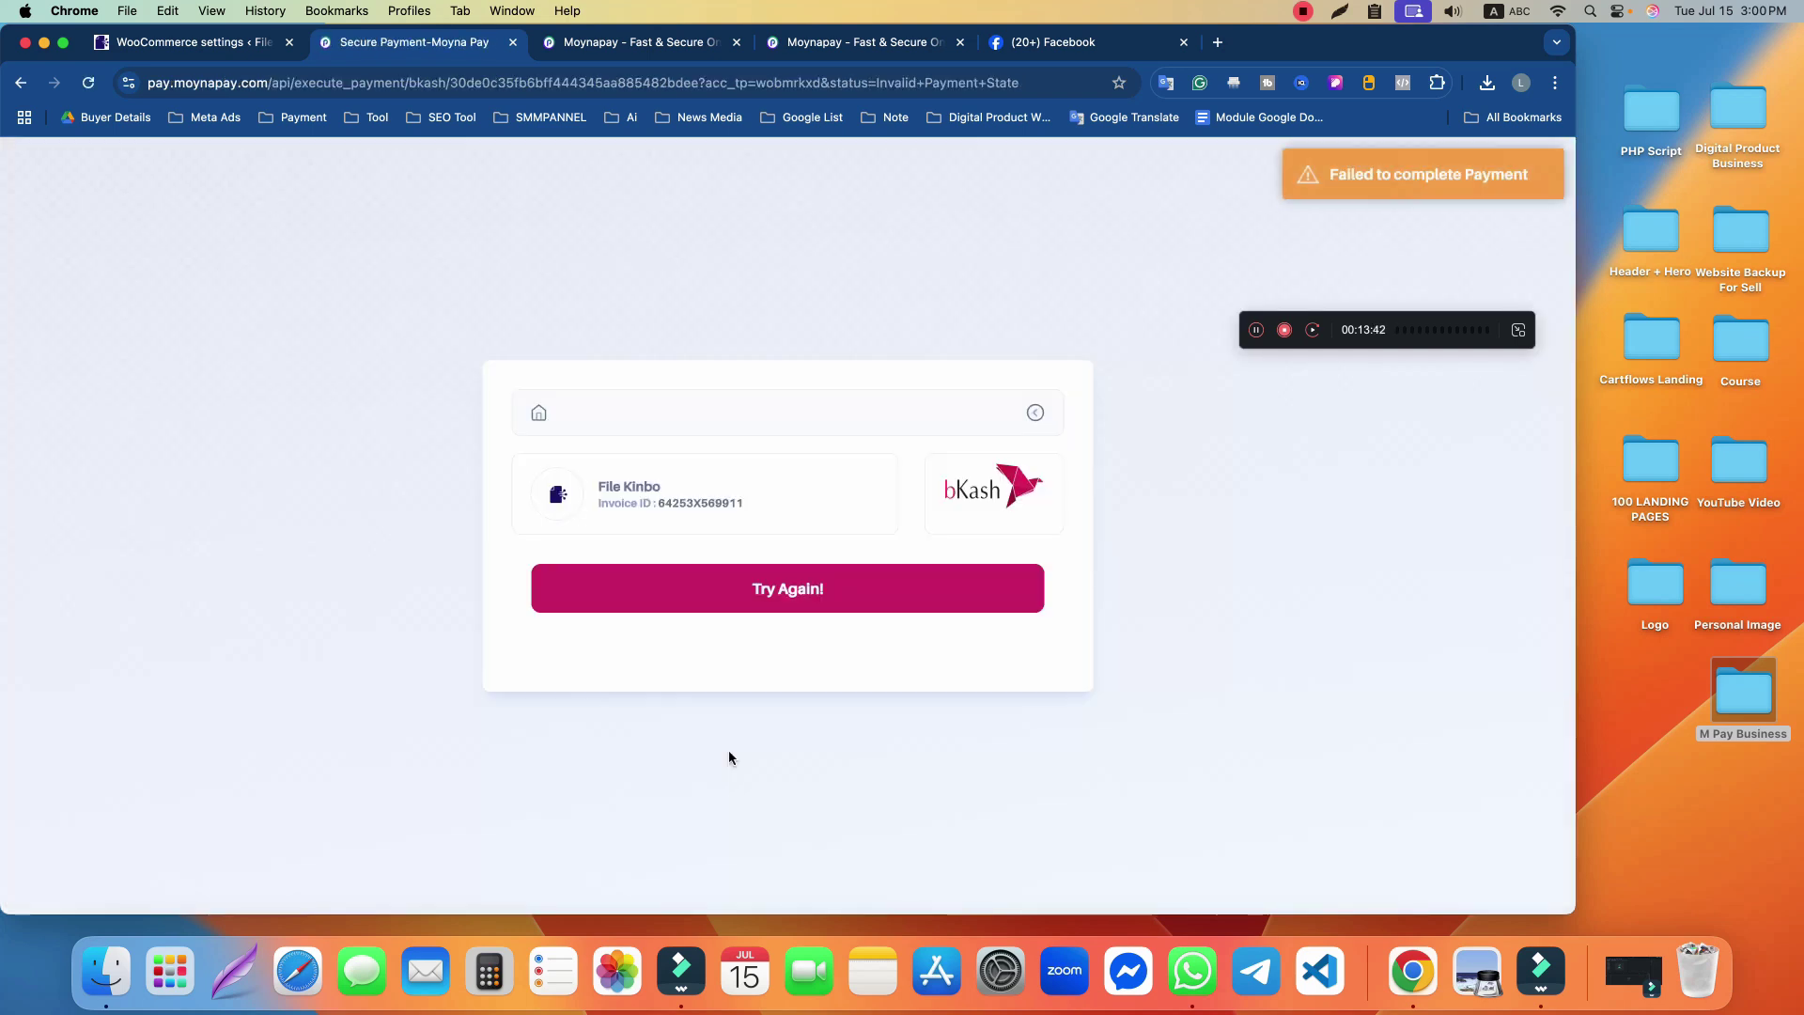
left_click(1036, 414)
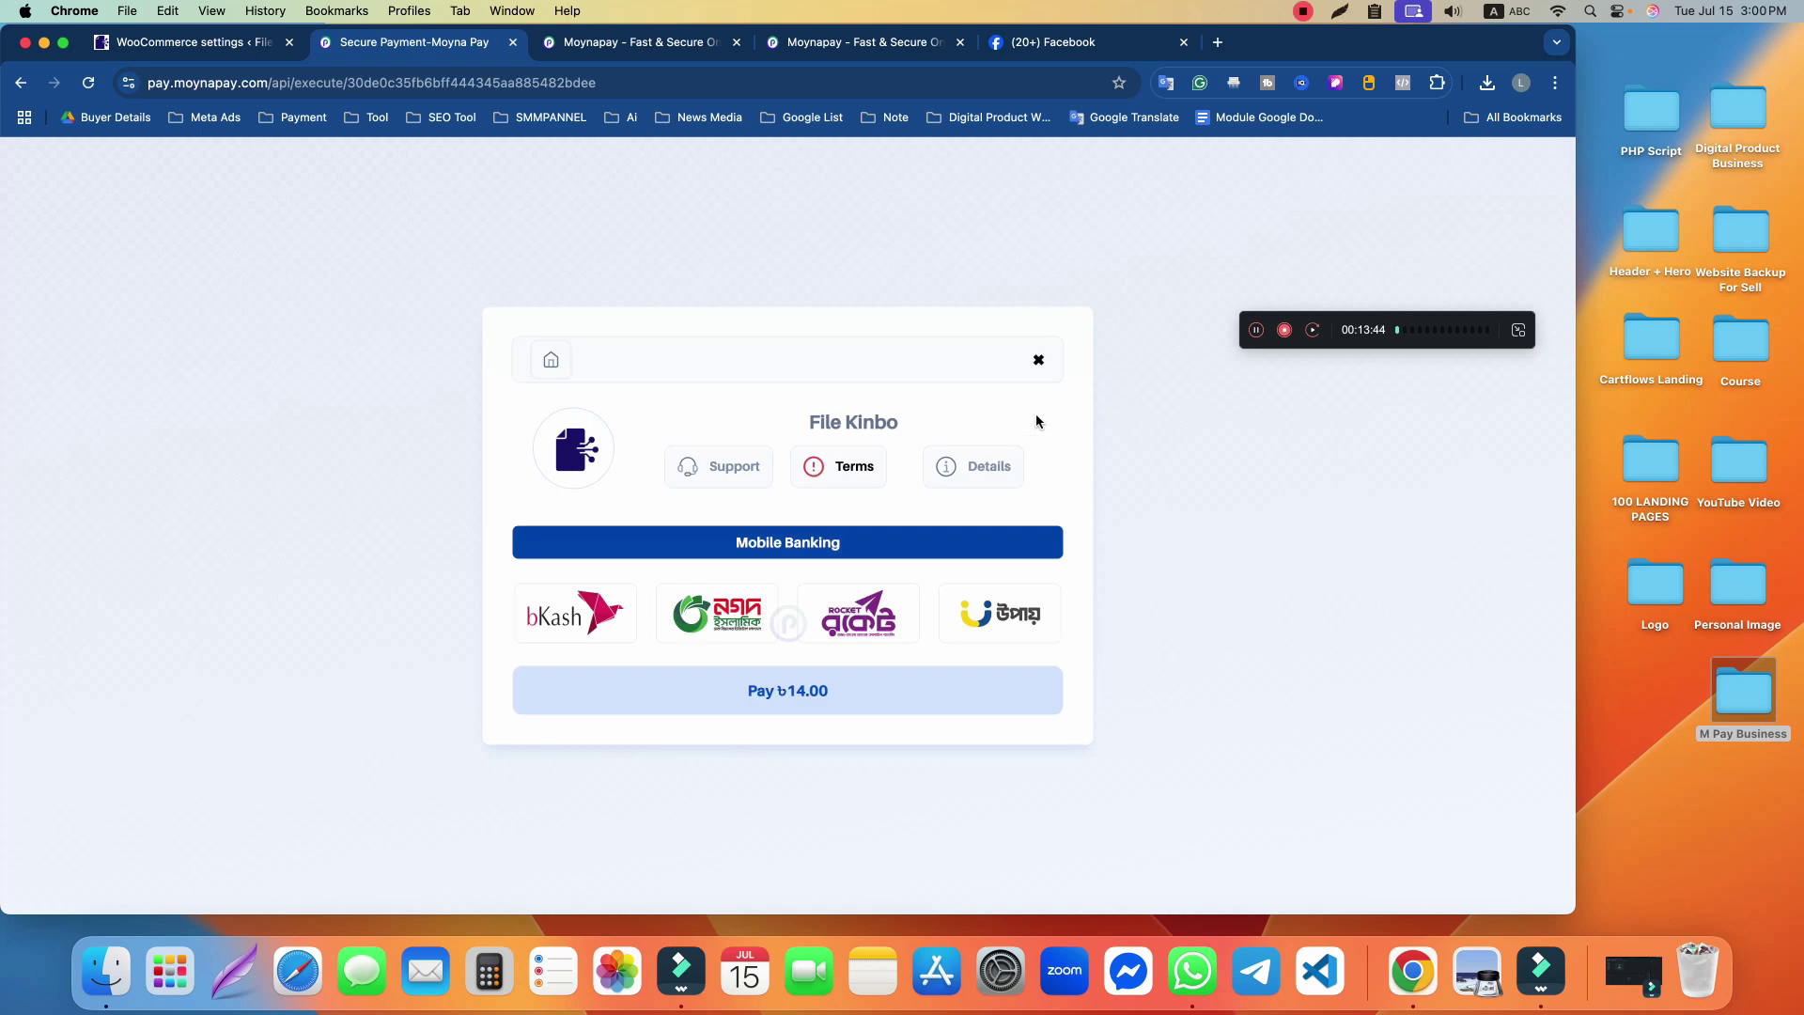
left_click(710, 635)
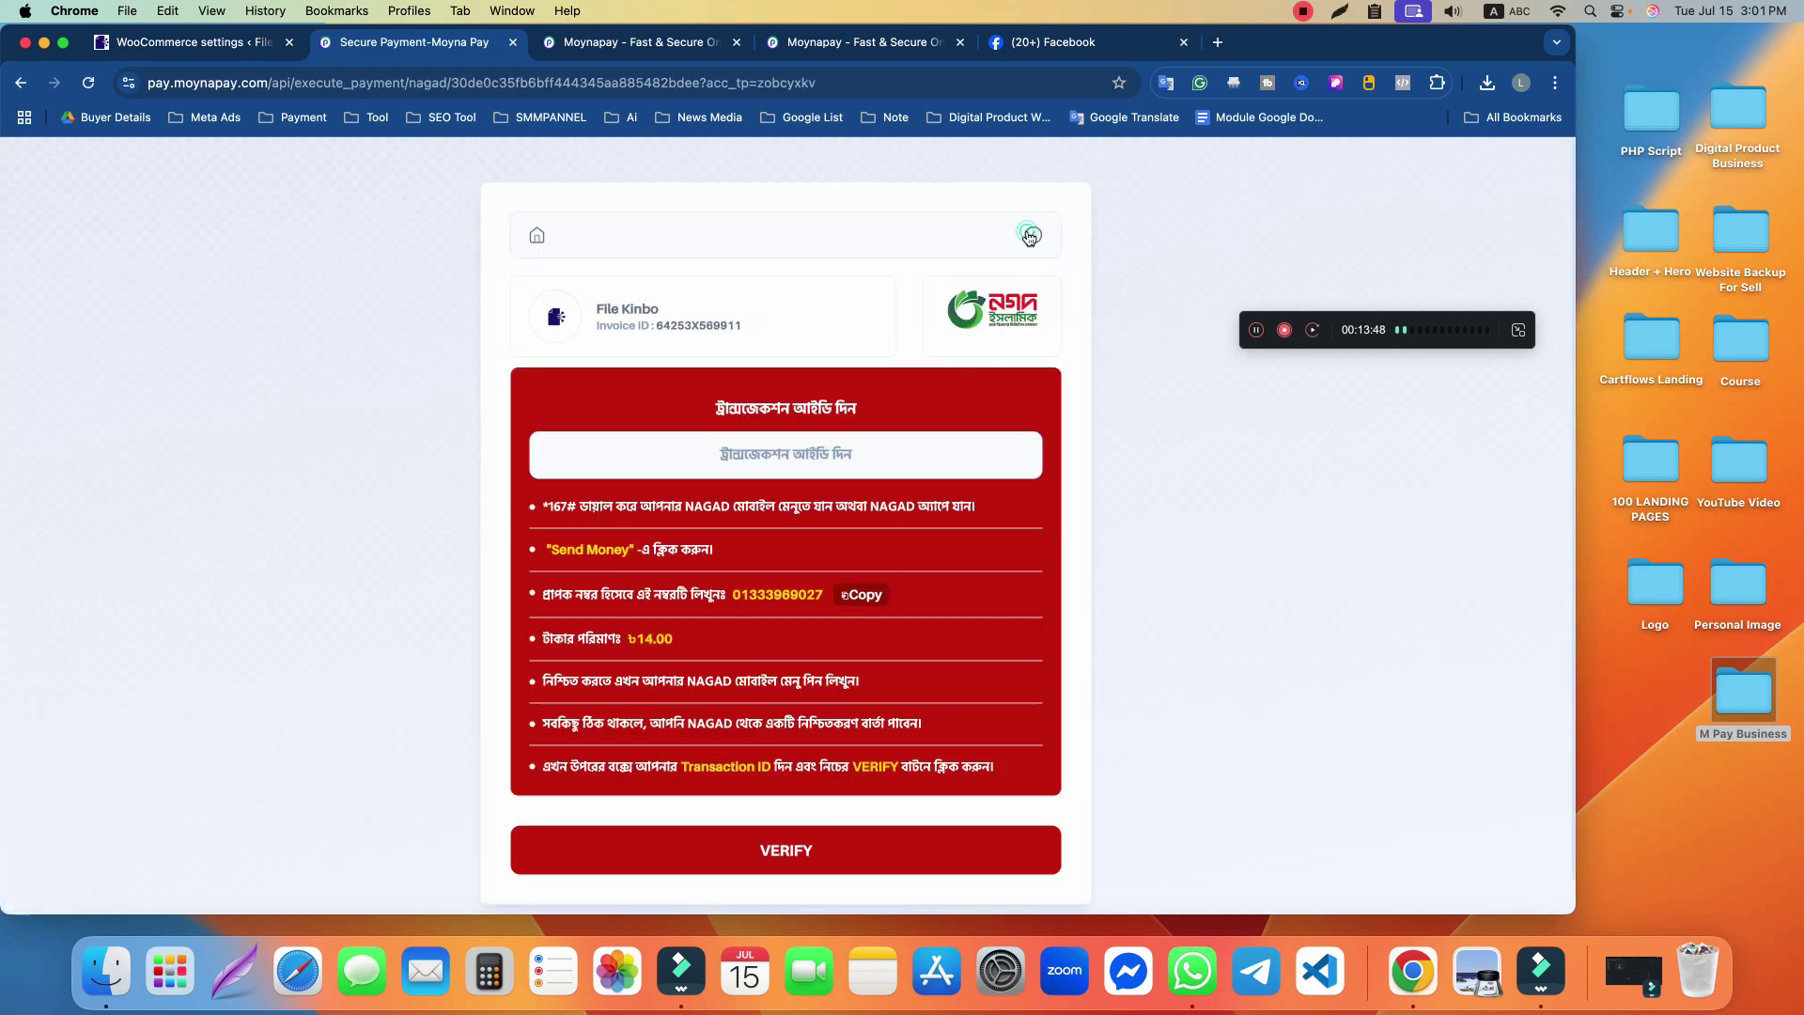
left_click(1029, 234)
left_click(865, 634)
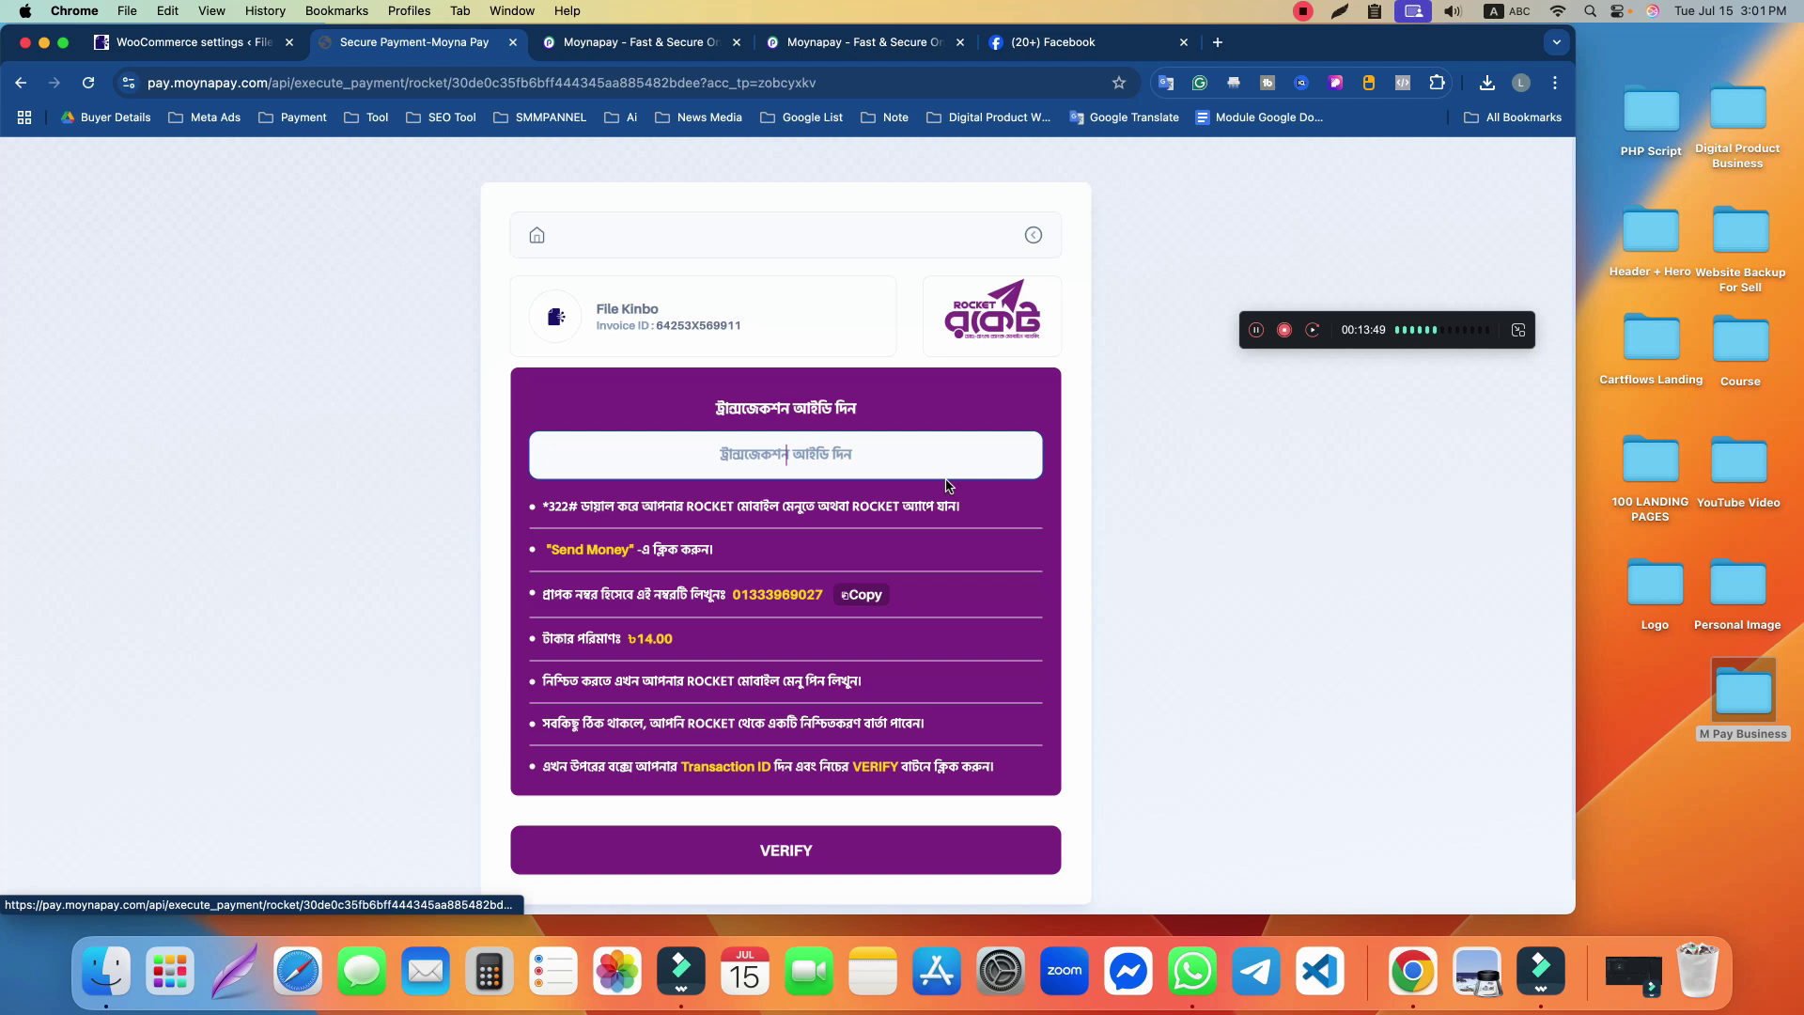
left_click(1029, 236)
left_click(1017, 610)
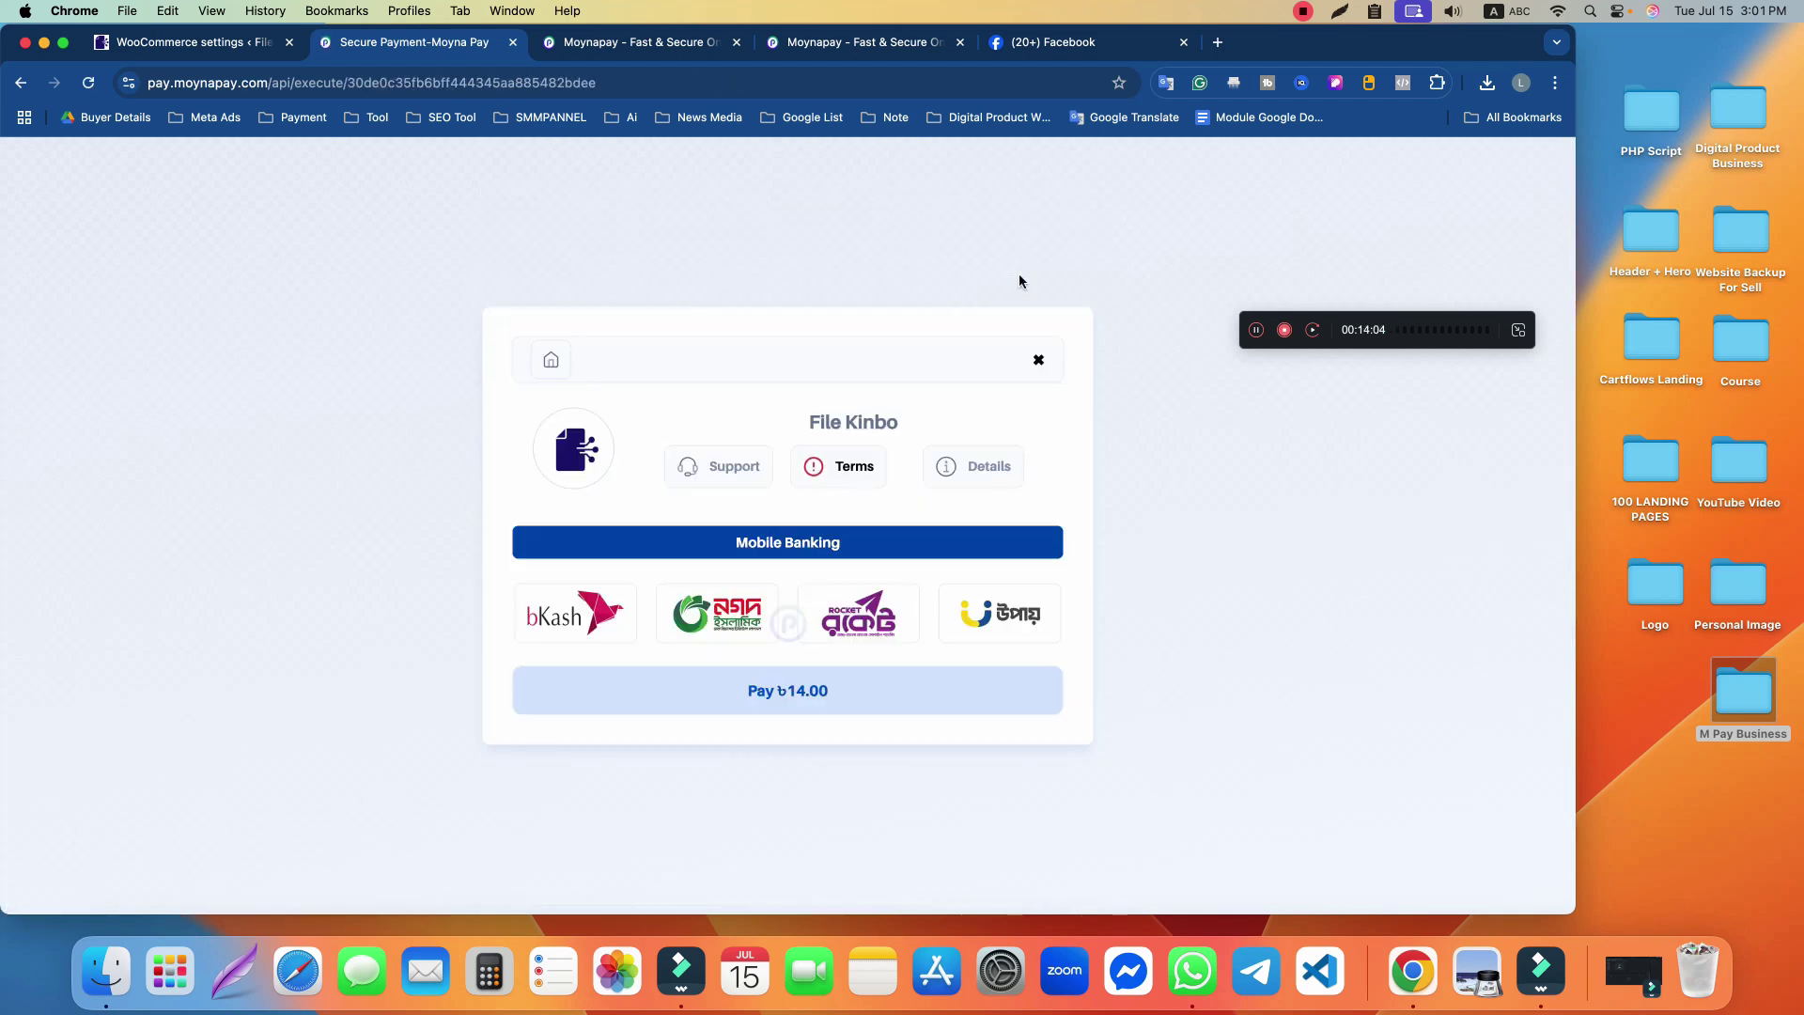
left_click(717, 616)
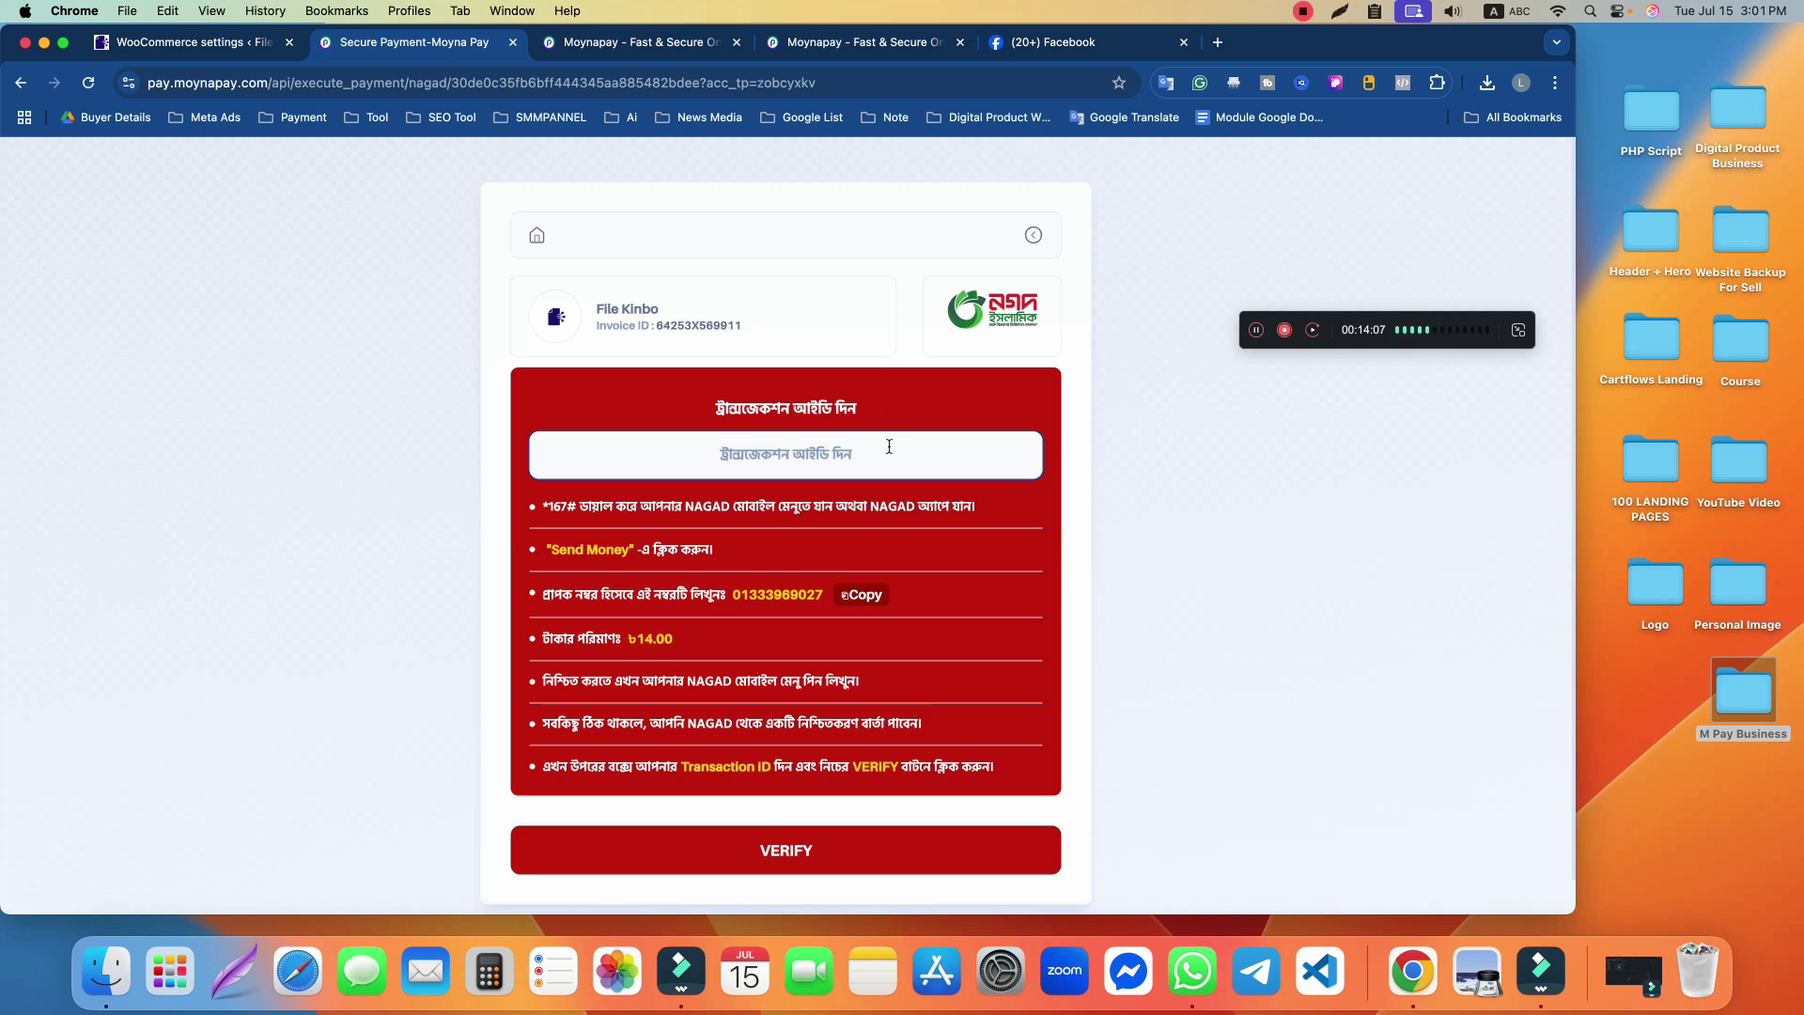
left_click(1031, 238)
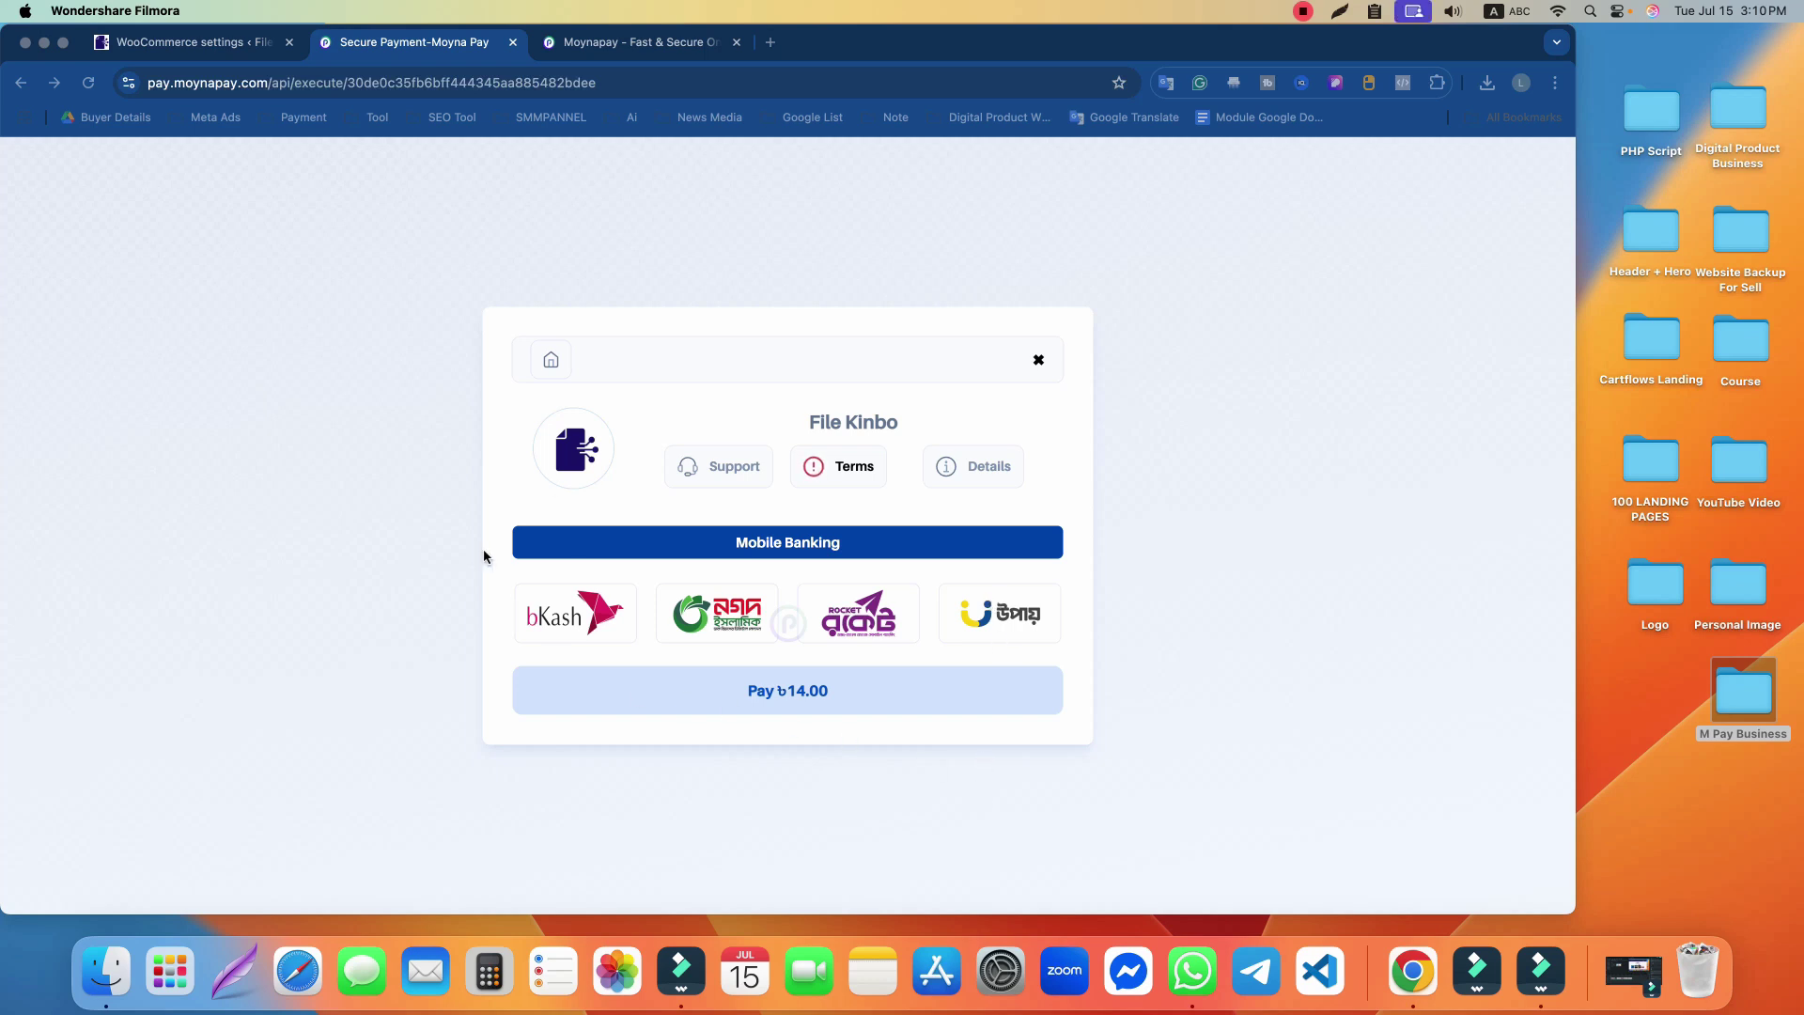
Step: Download the Moyna Pay Android app and confirm Moyna Pay (3).apk (9.5 MB) finished in downloads
left_click(608, 52)
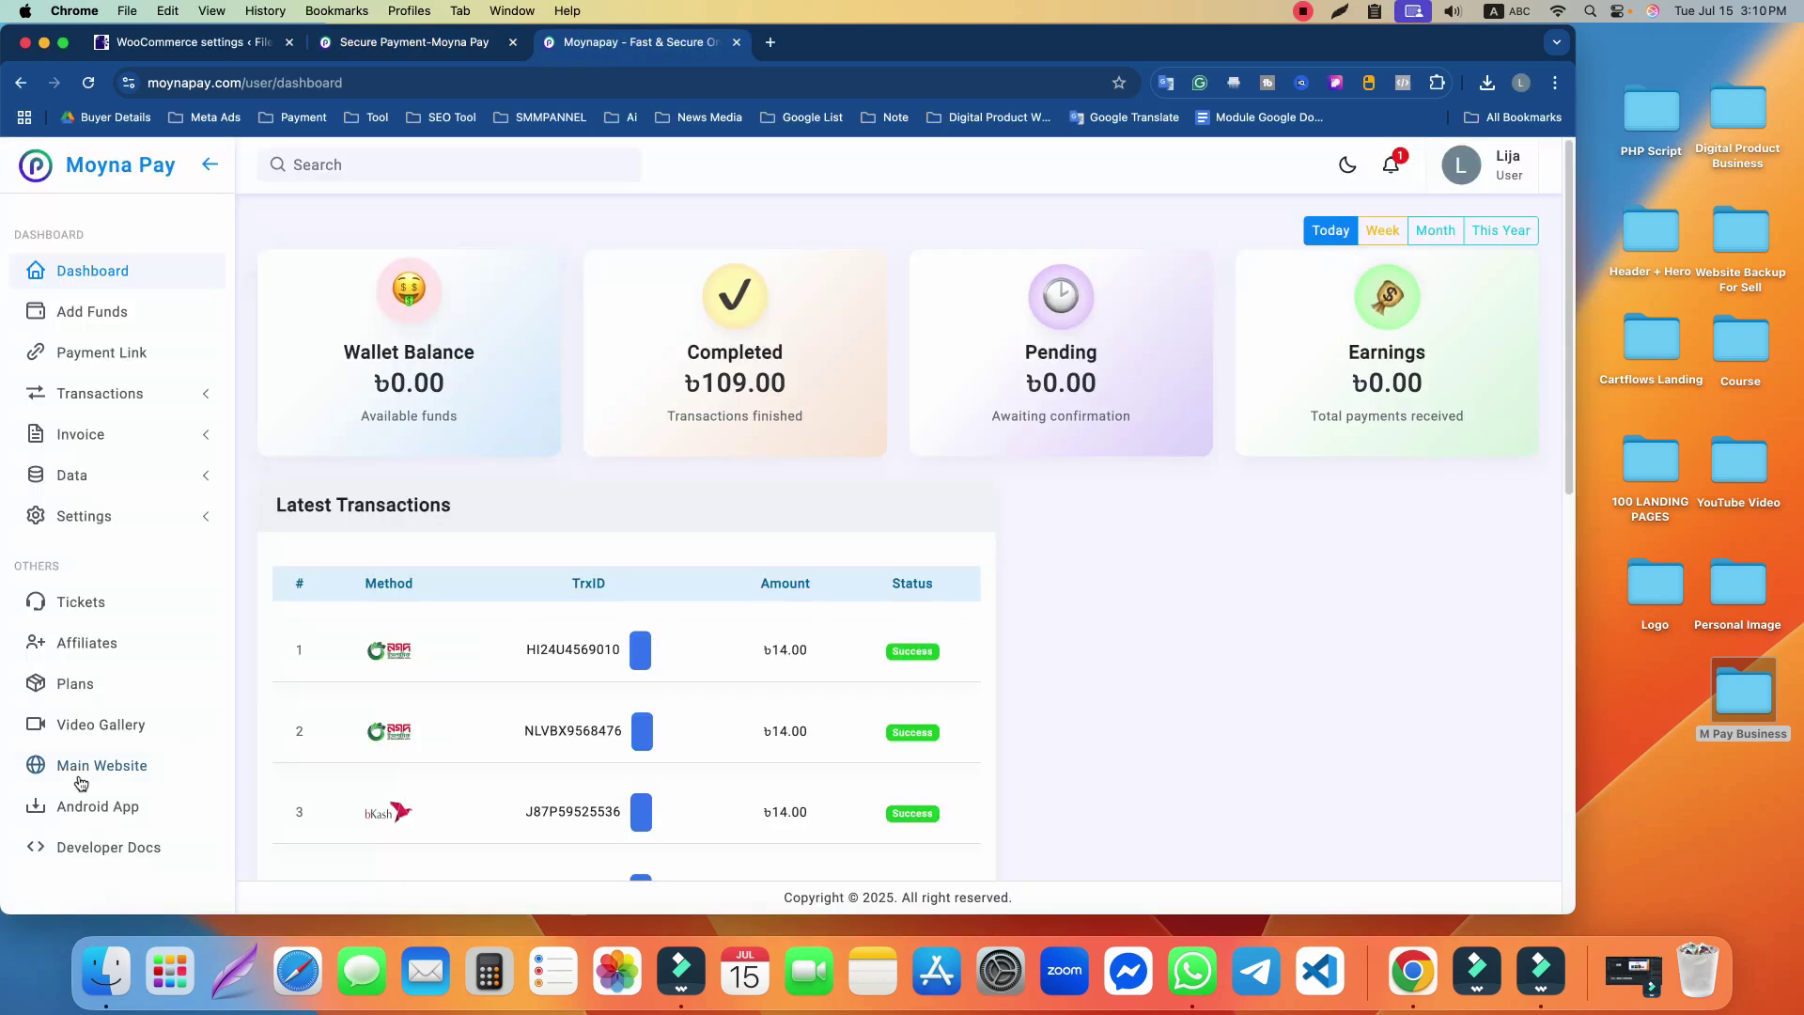
scroll(69, 784, "down", 1)
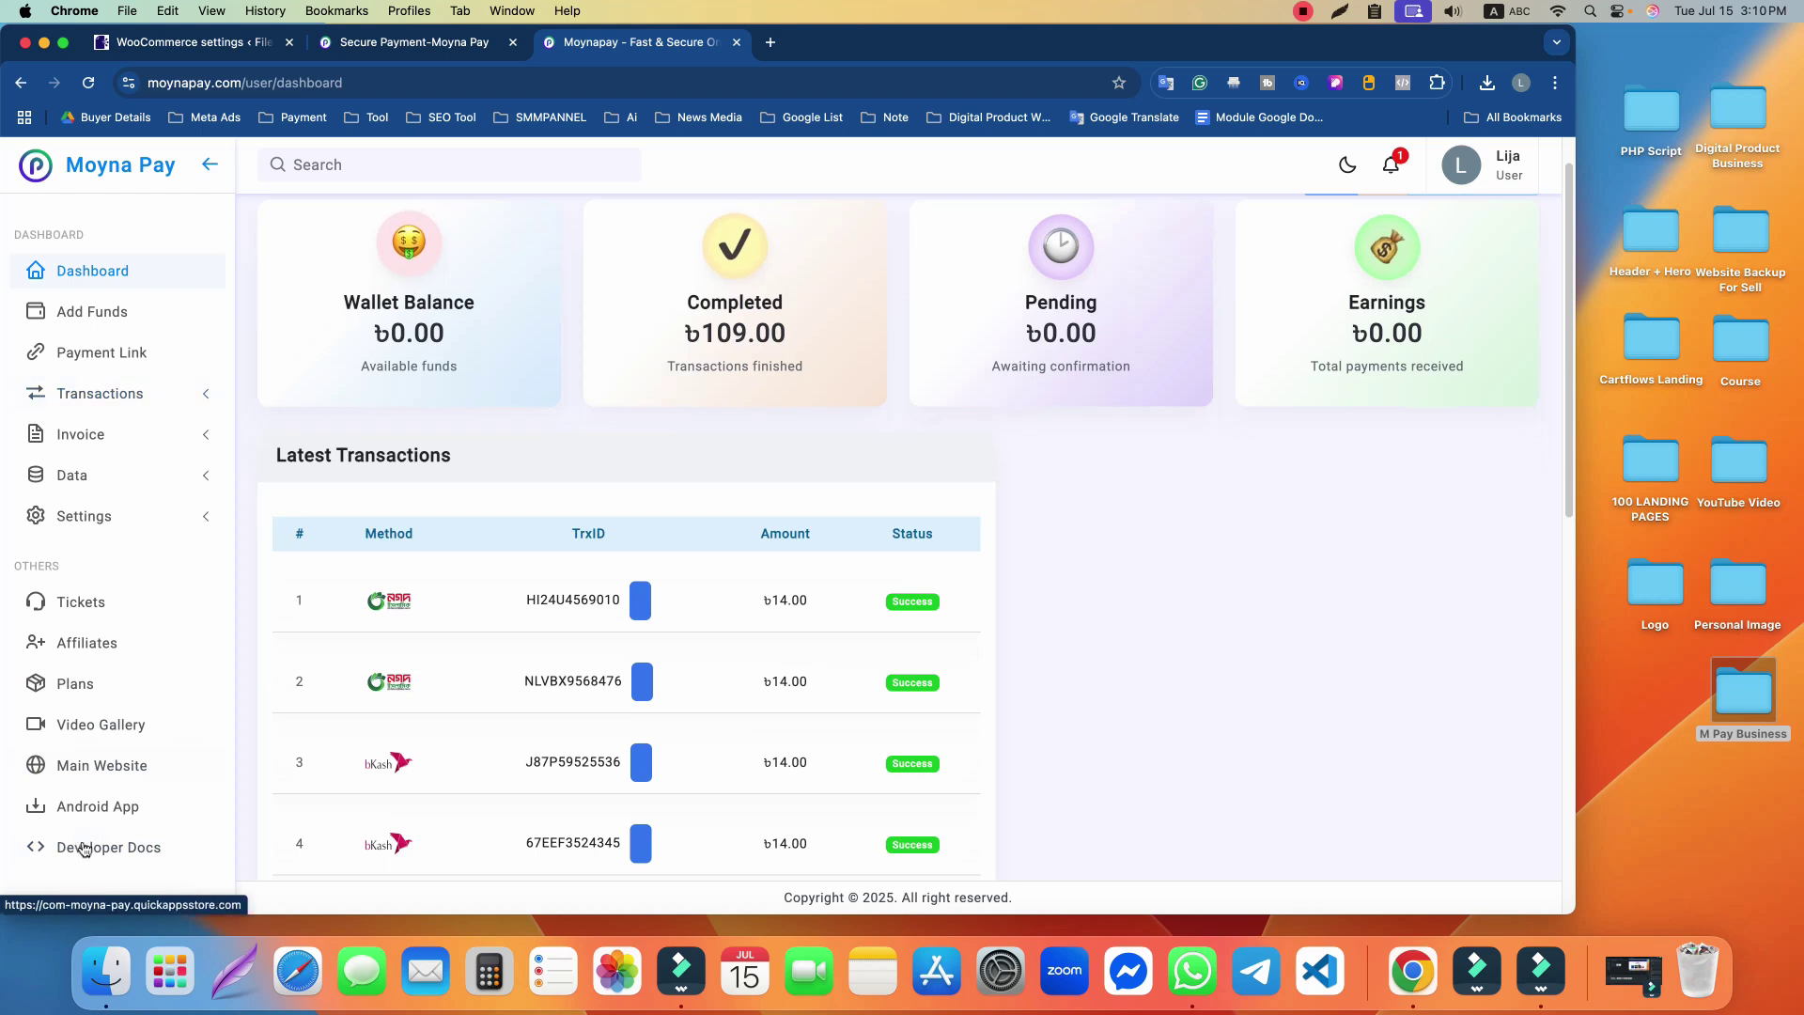
left_click(76, 809)
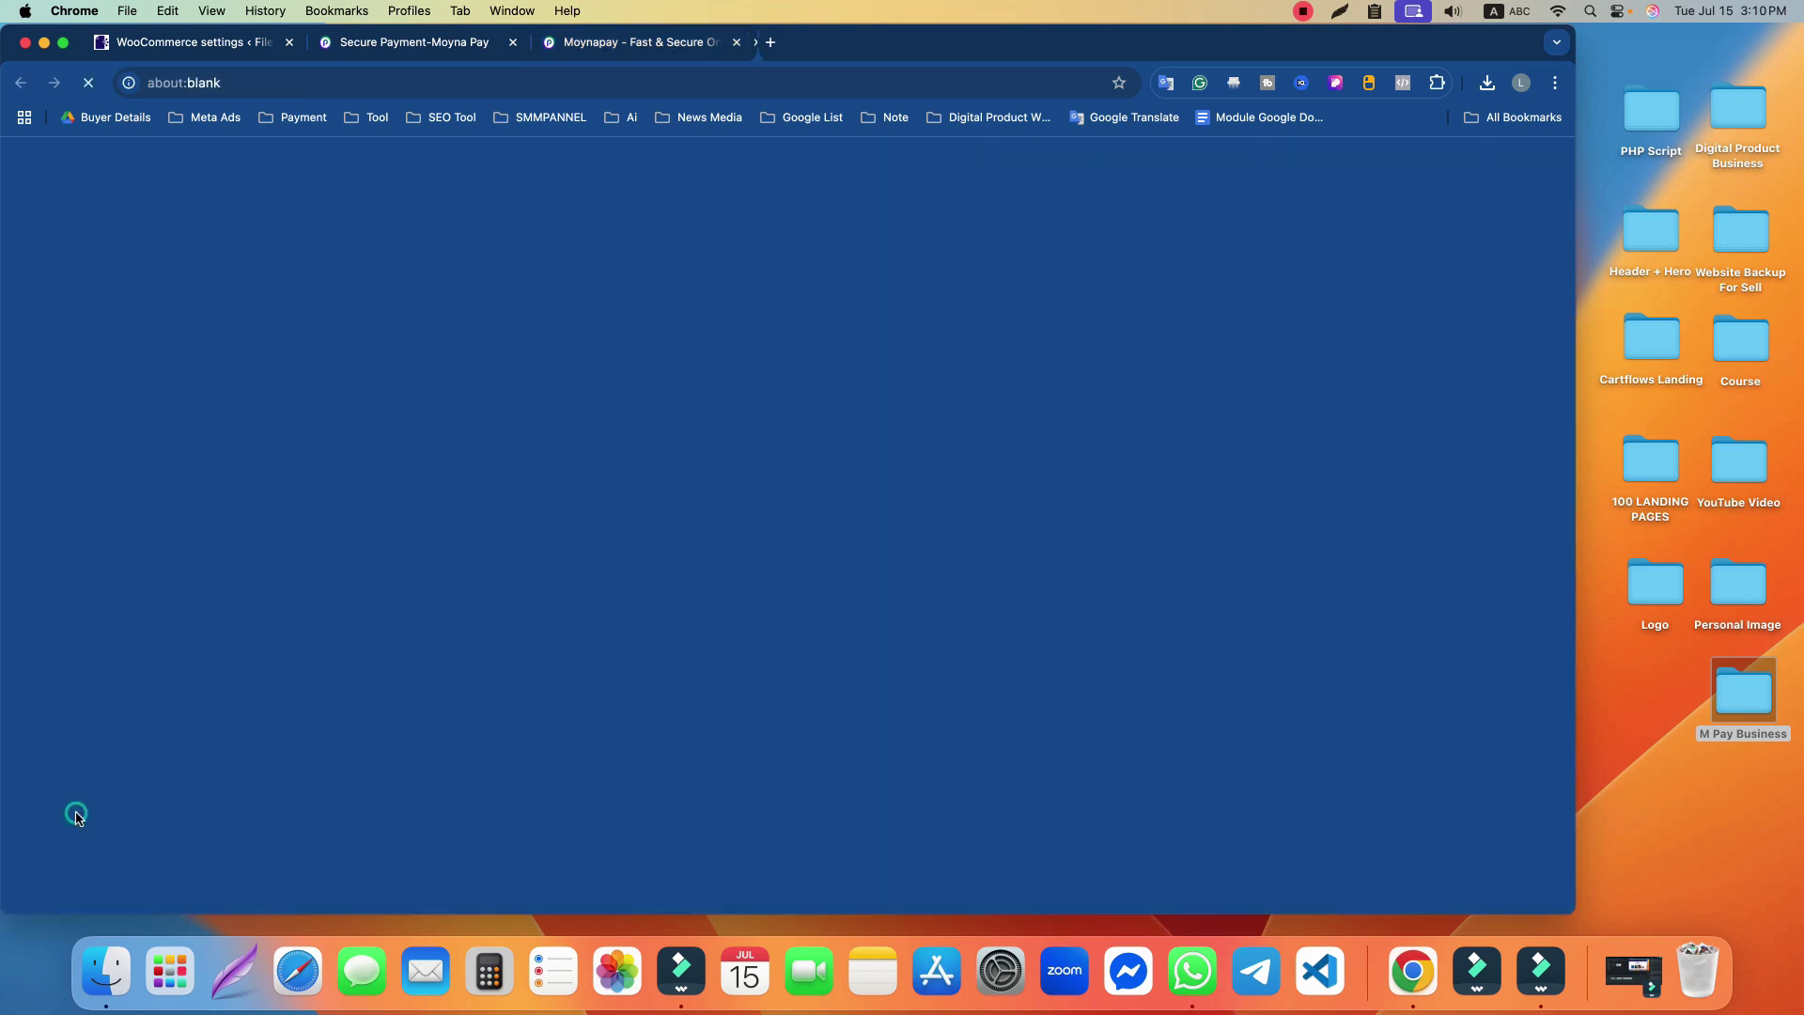
left_click(1016, 310)
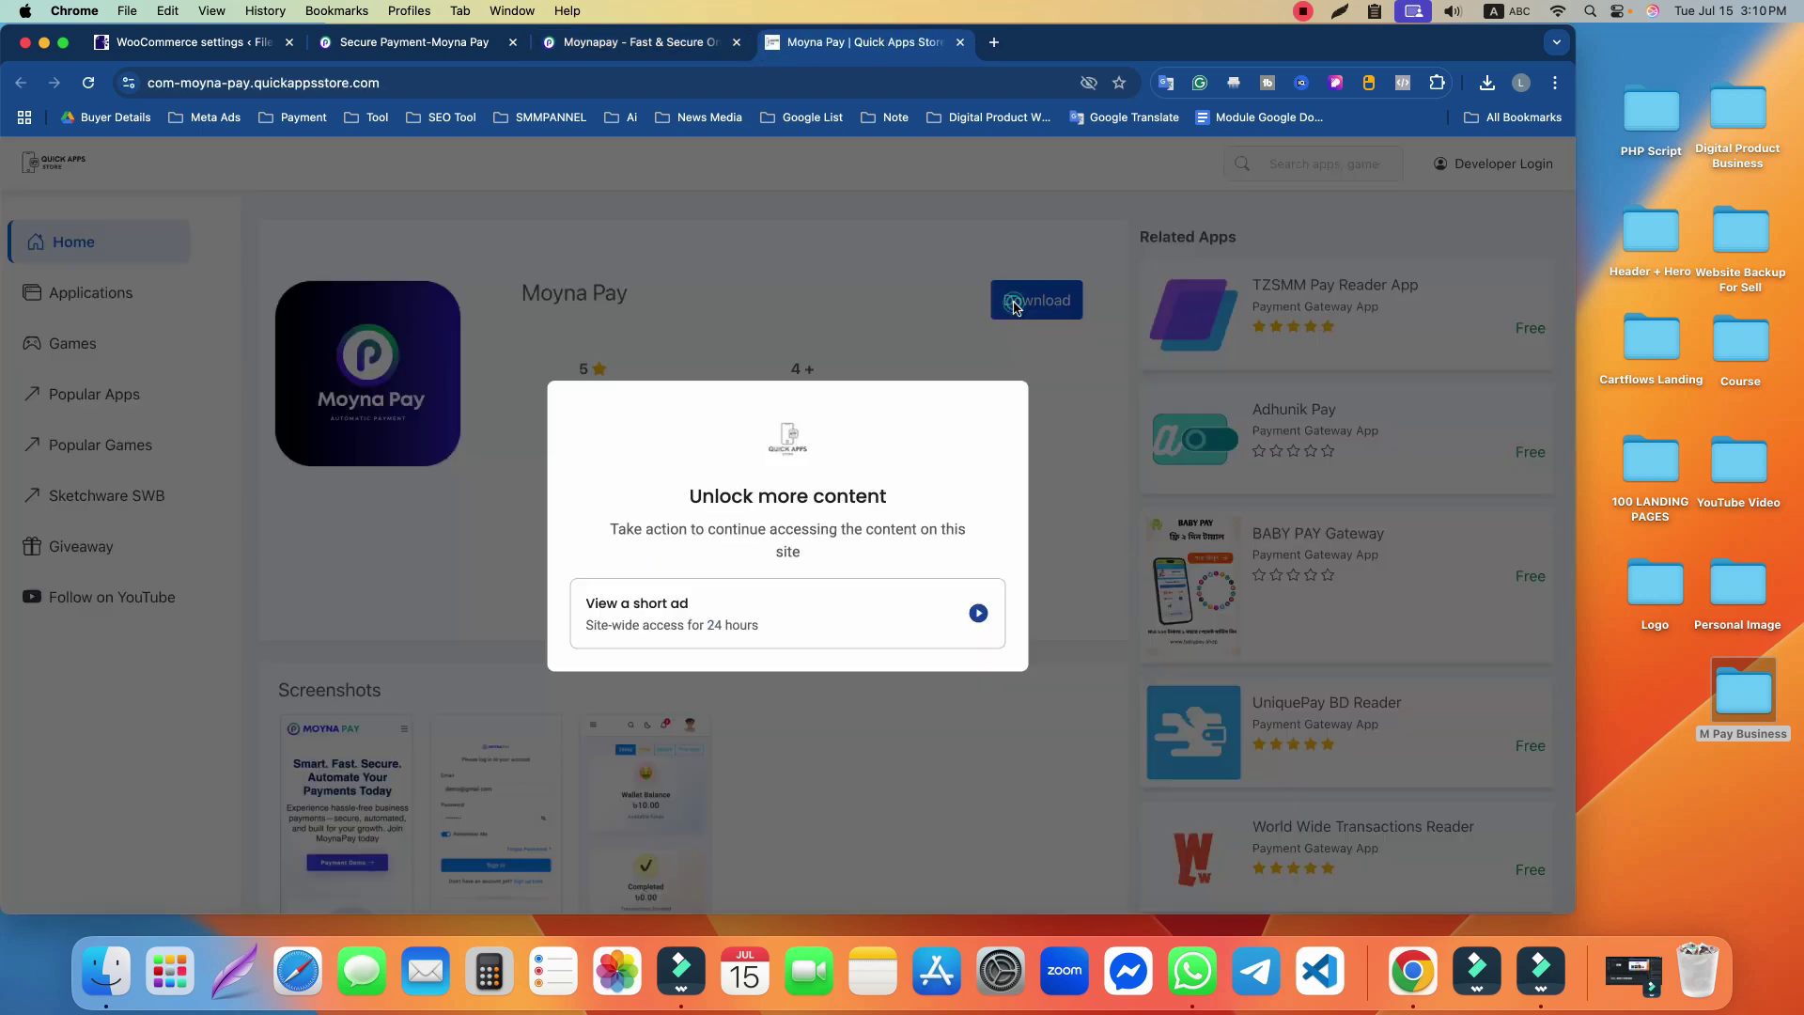
left_click(852, 325)
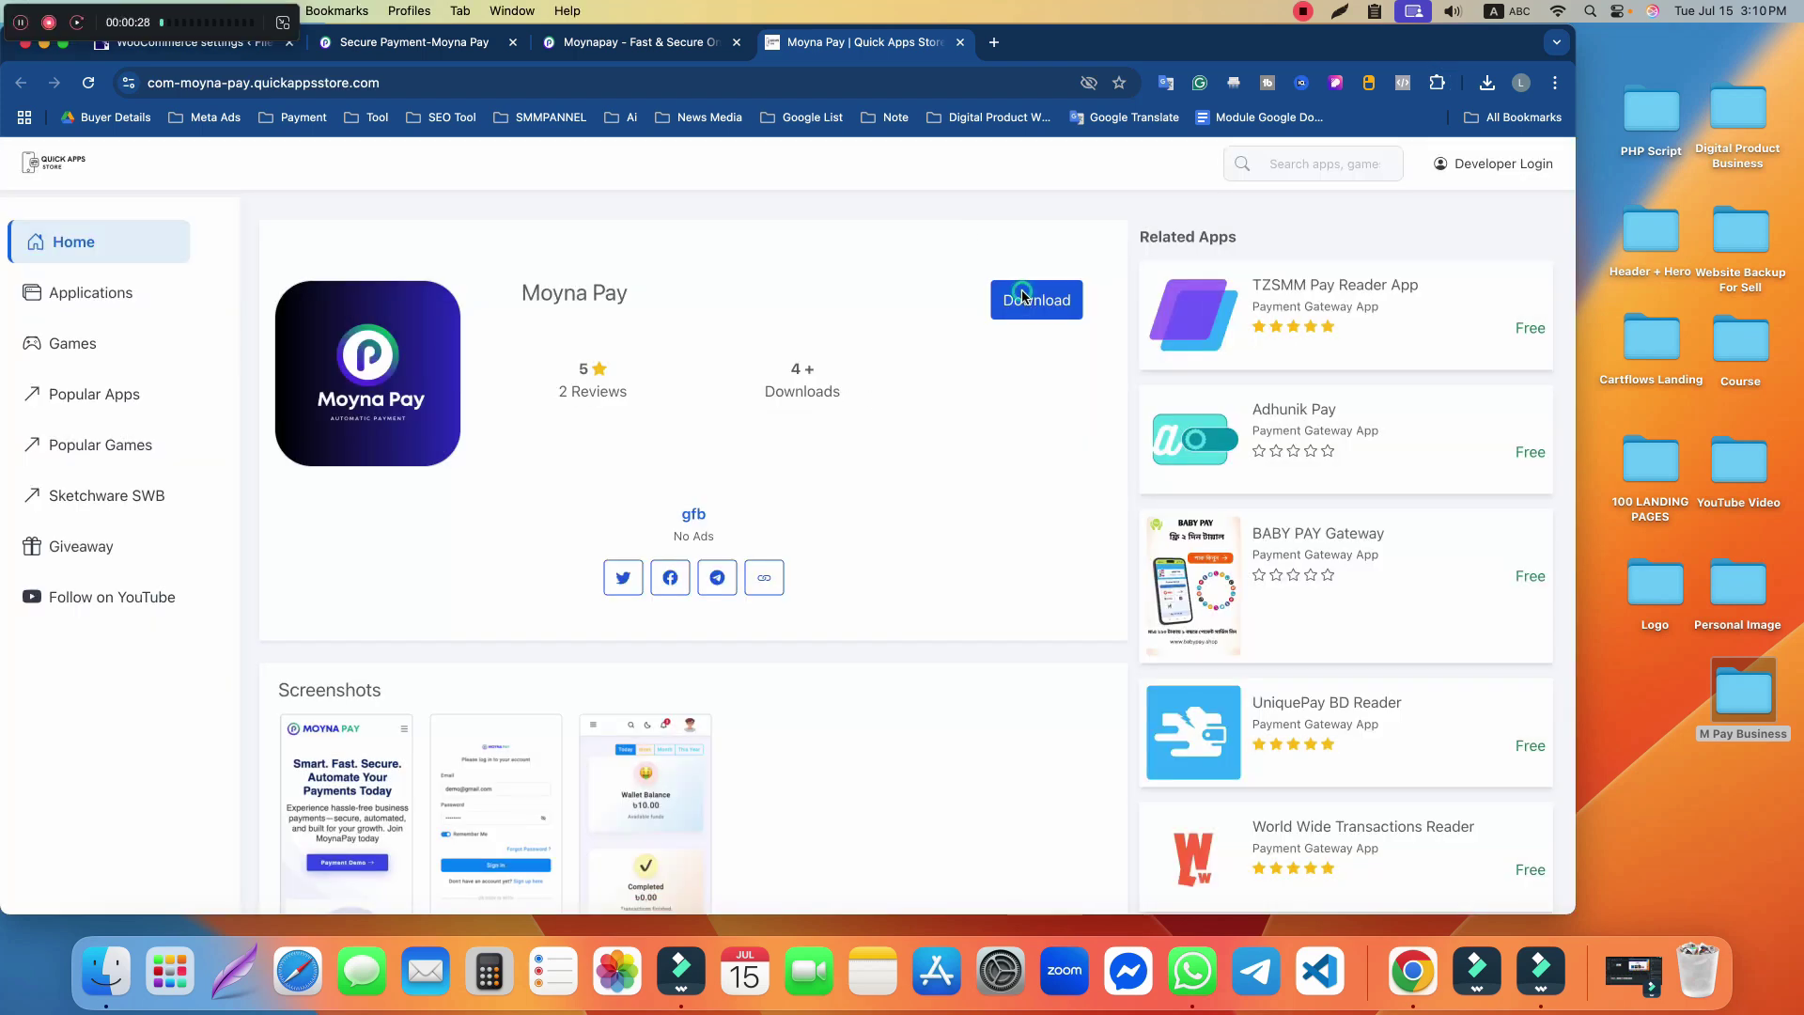
left_click(1019, 301)
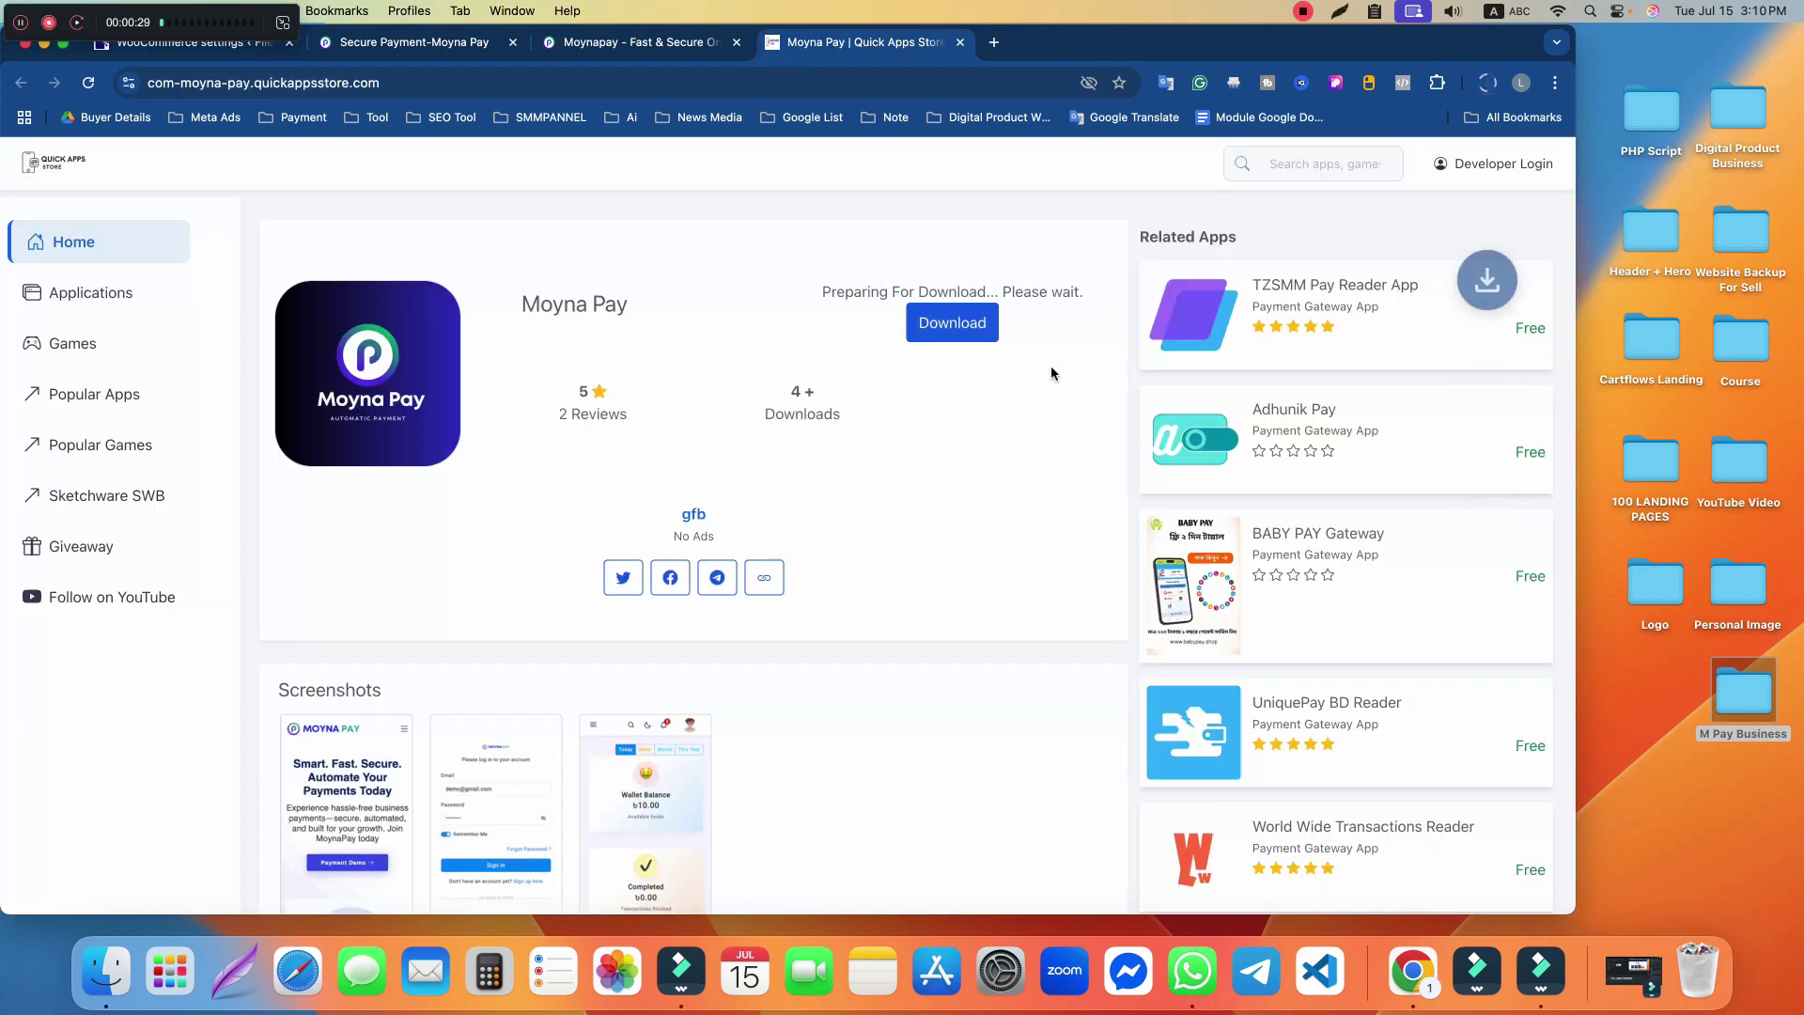
left_click(1486, 82)
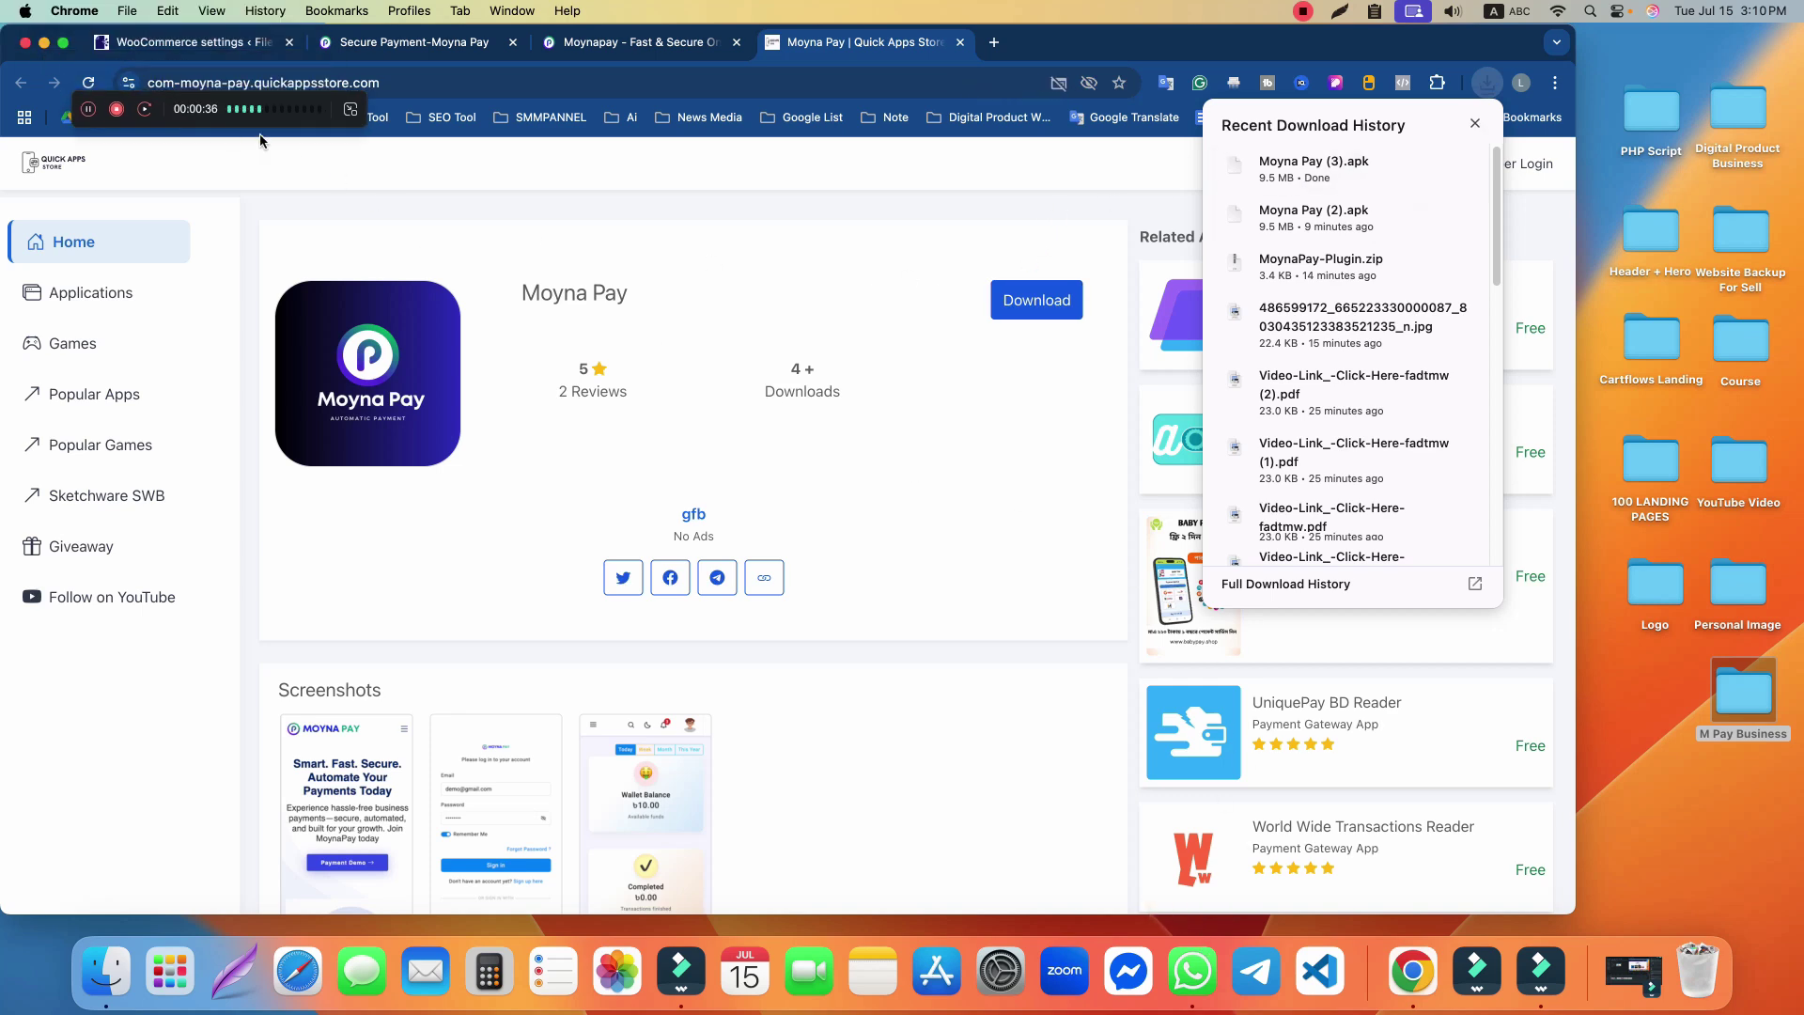
left_click_drag(208, 119, 271, 167)
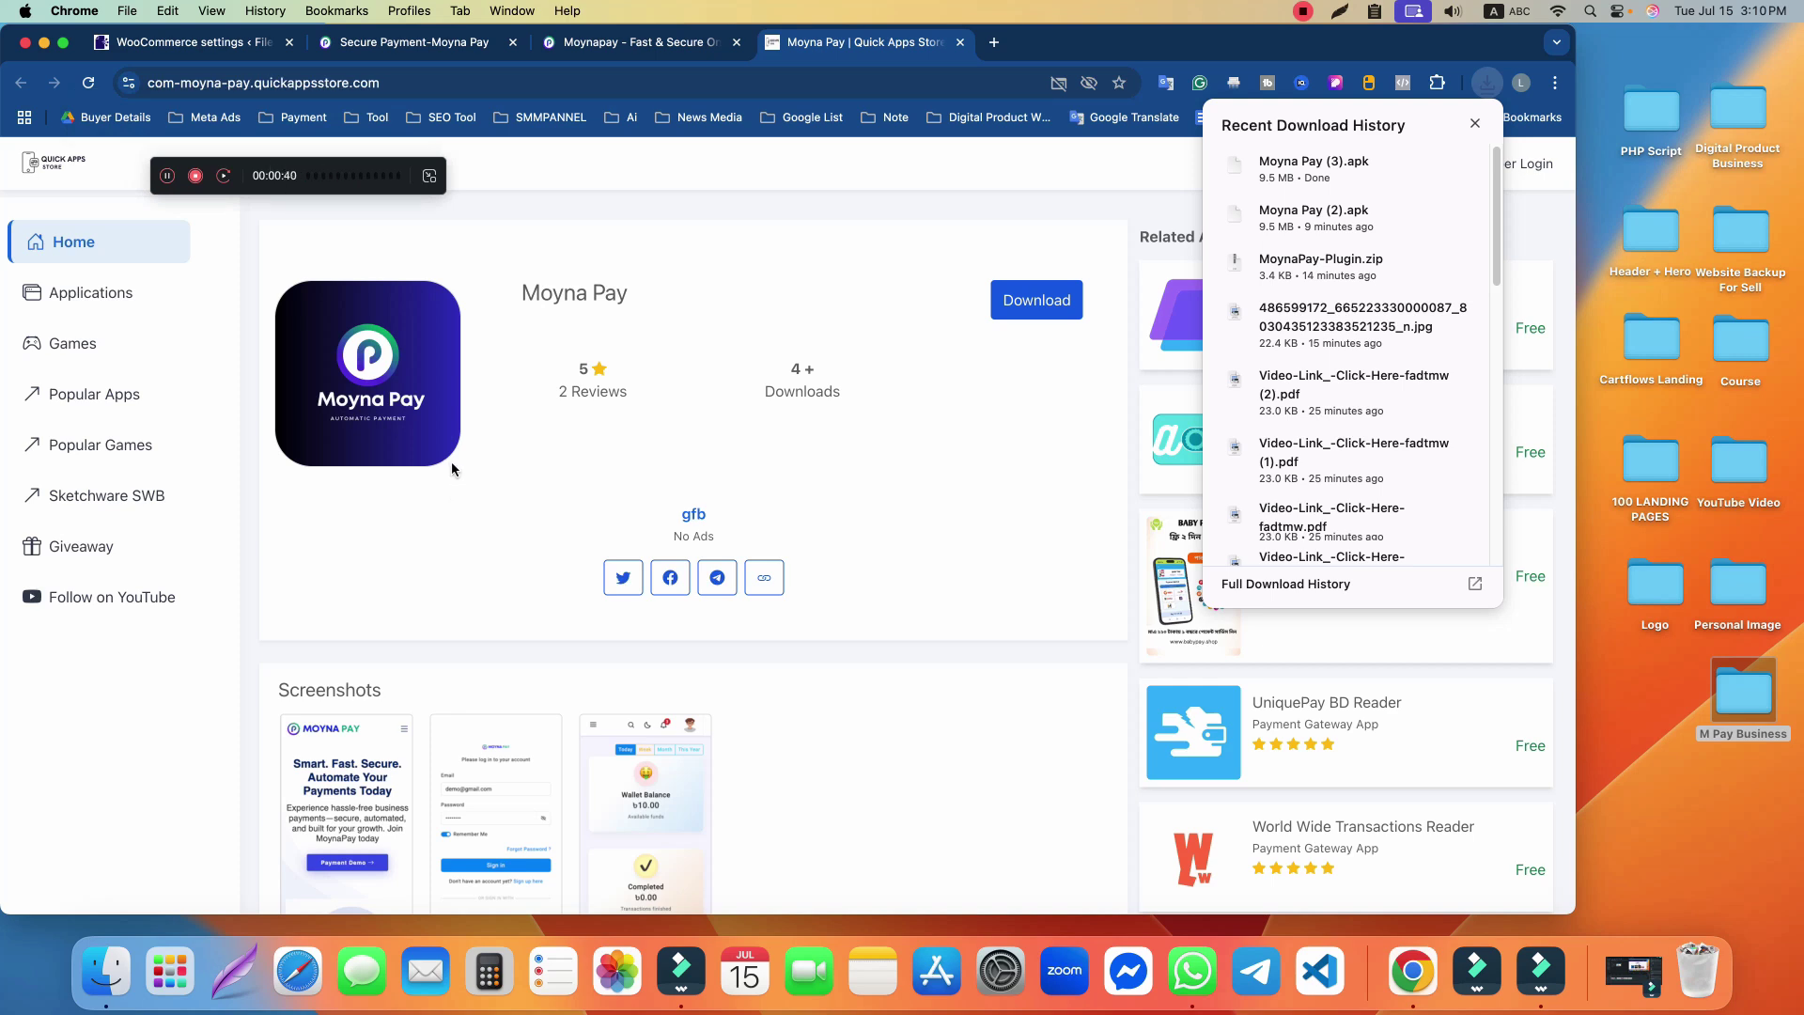
Step: Bring the Moynapay dashboard tab forward and scroll back to its top
left_click(639, 42)
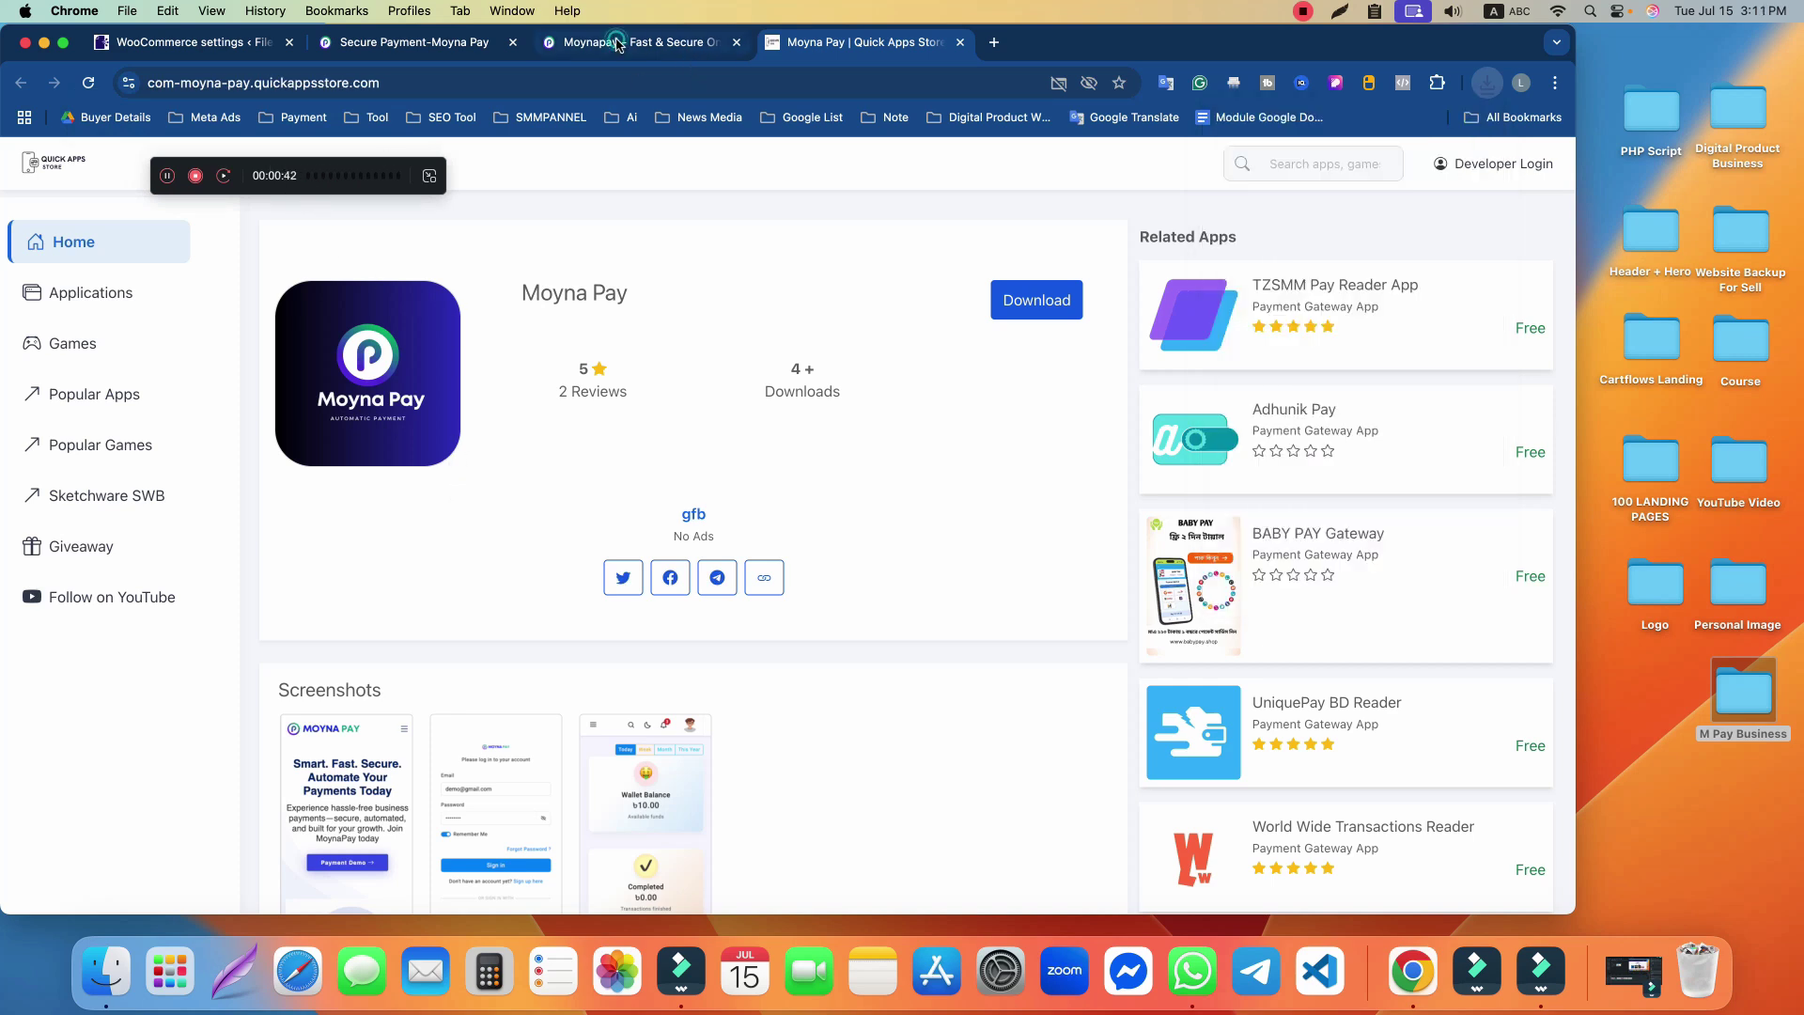
scroll(440, 475, "up", 1)
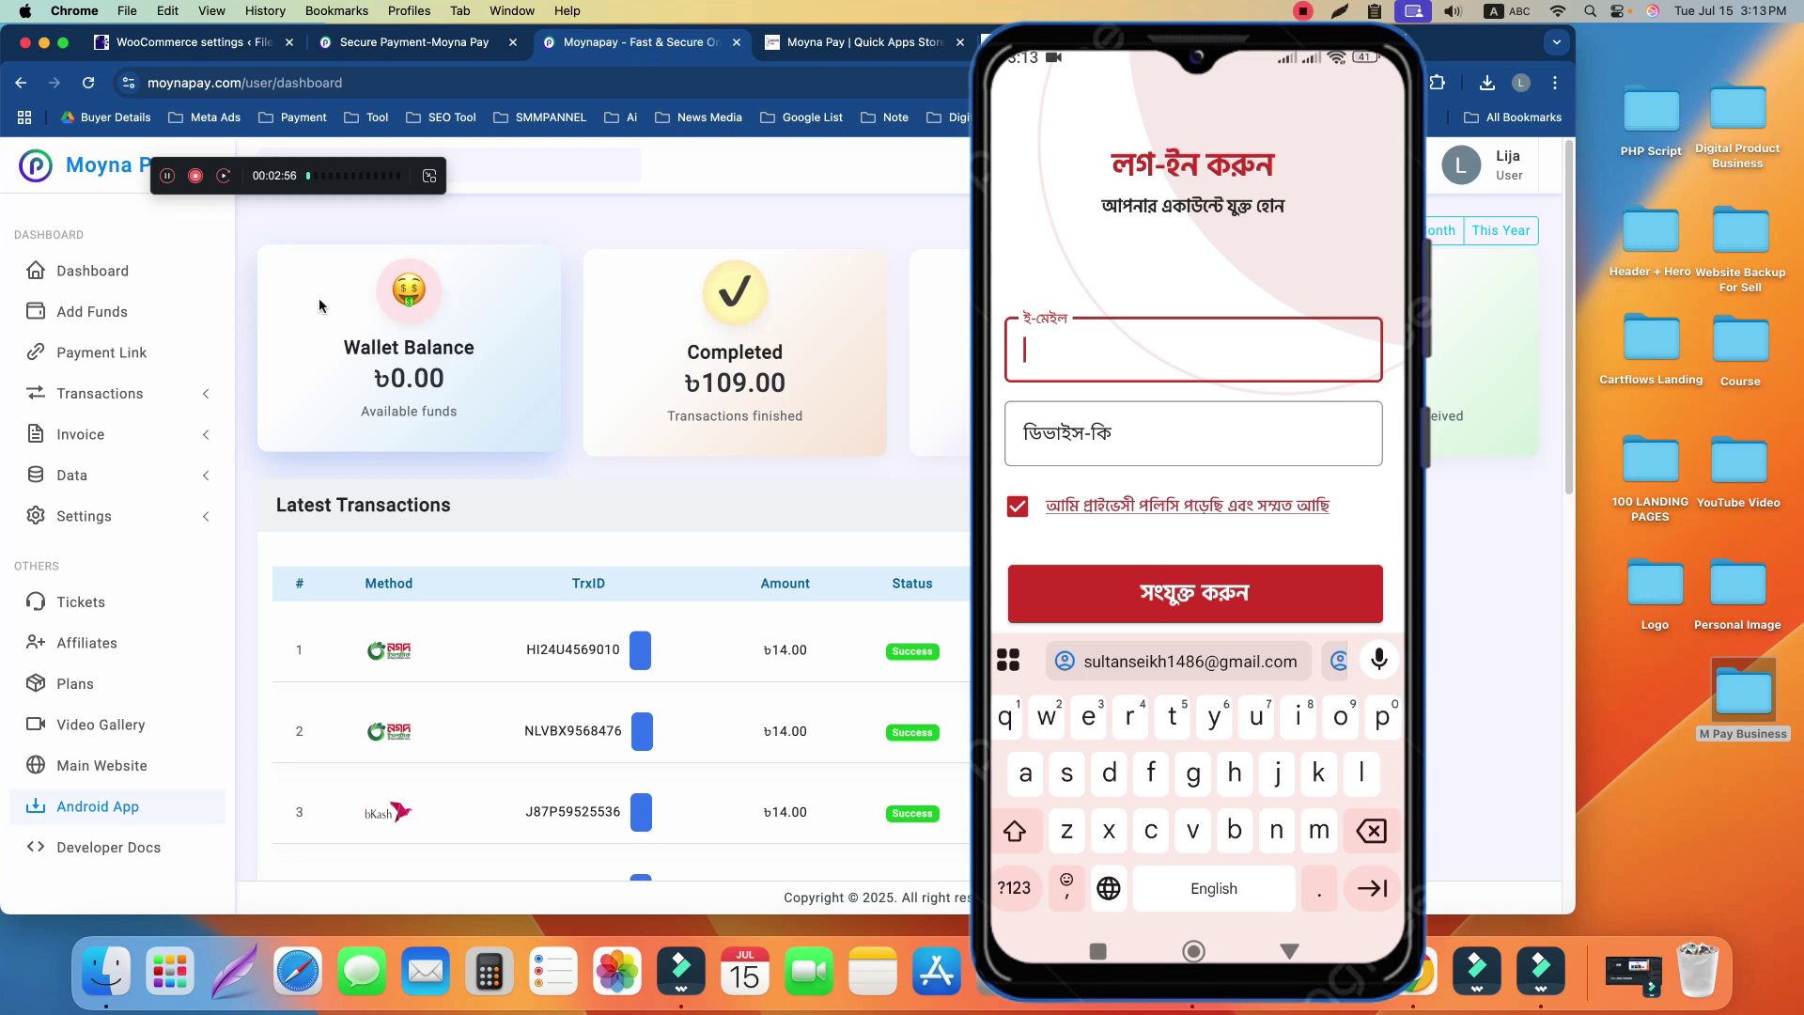
Step: Open the account Profile page to look up the account e-mail
scroll(376, 423, "down", 3)
scroll(395, 484, "up", 3)
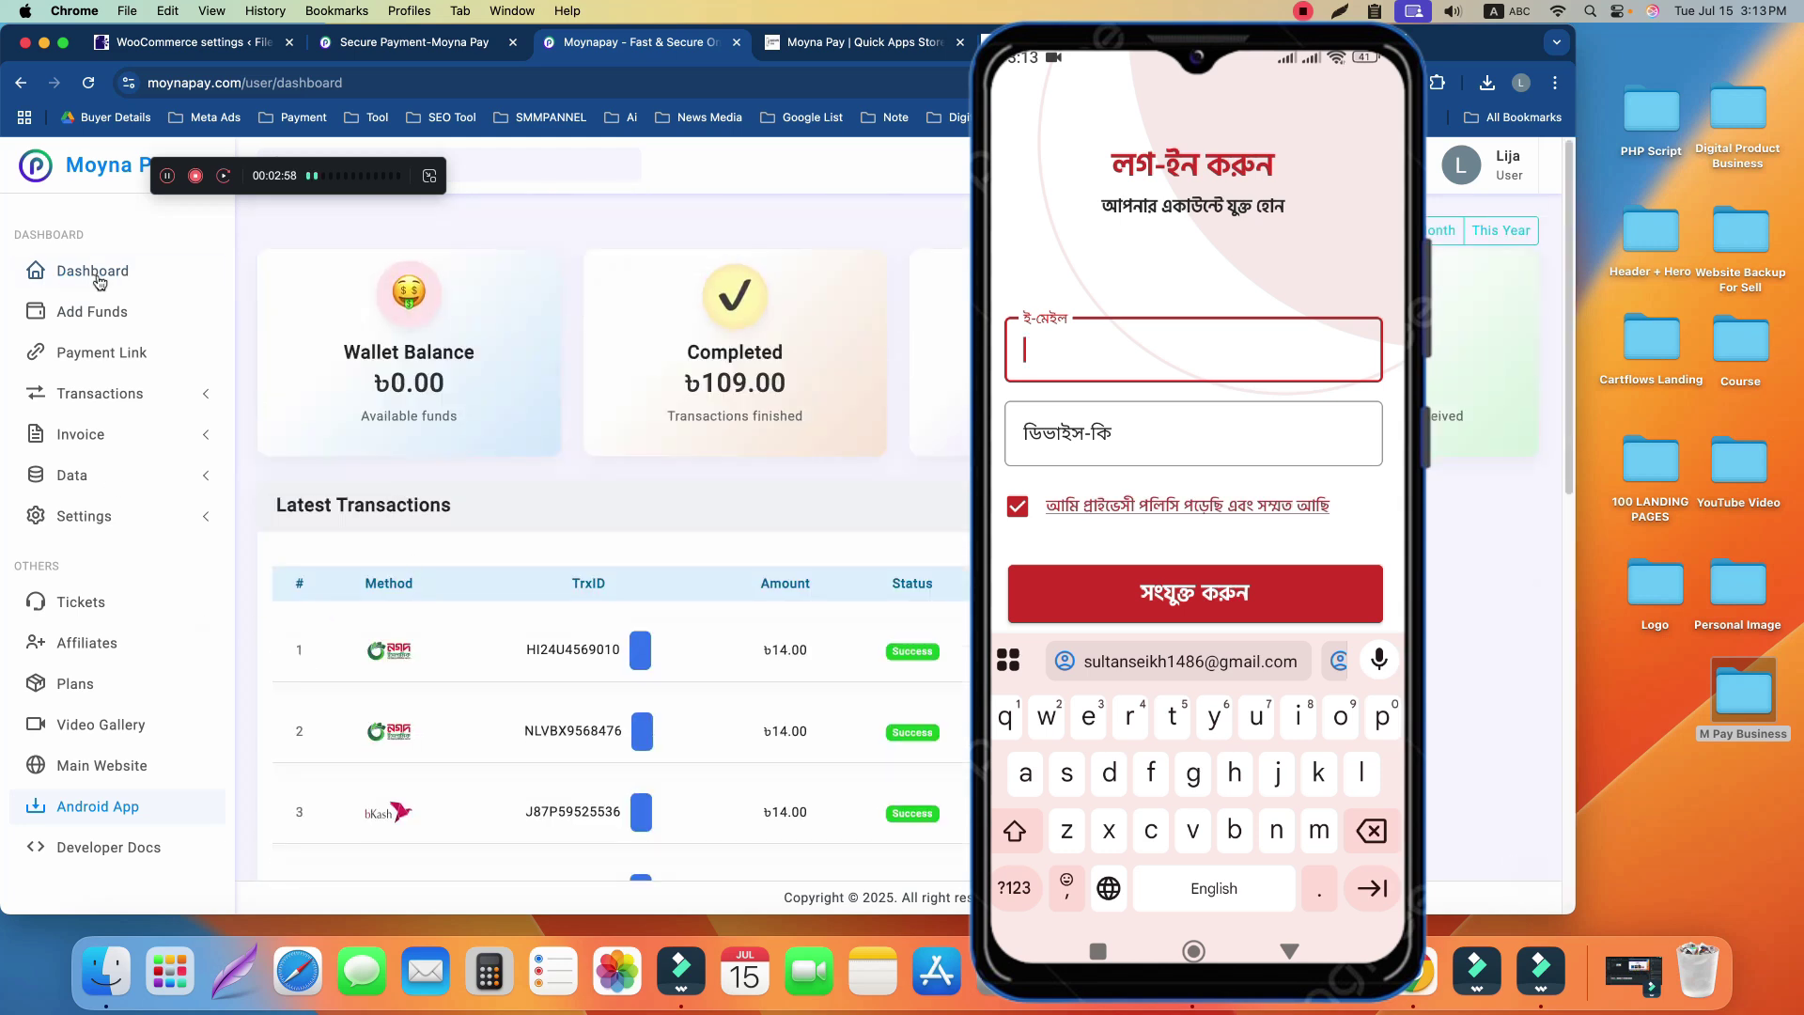
left_click(90, 519)
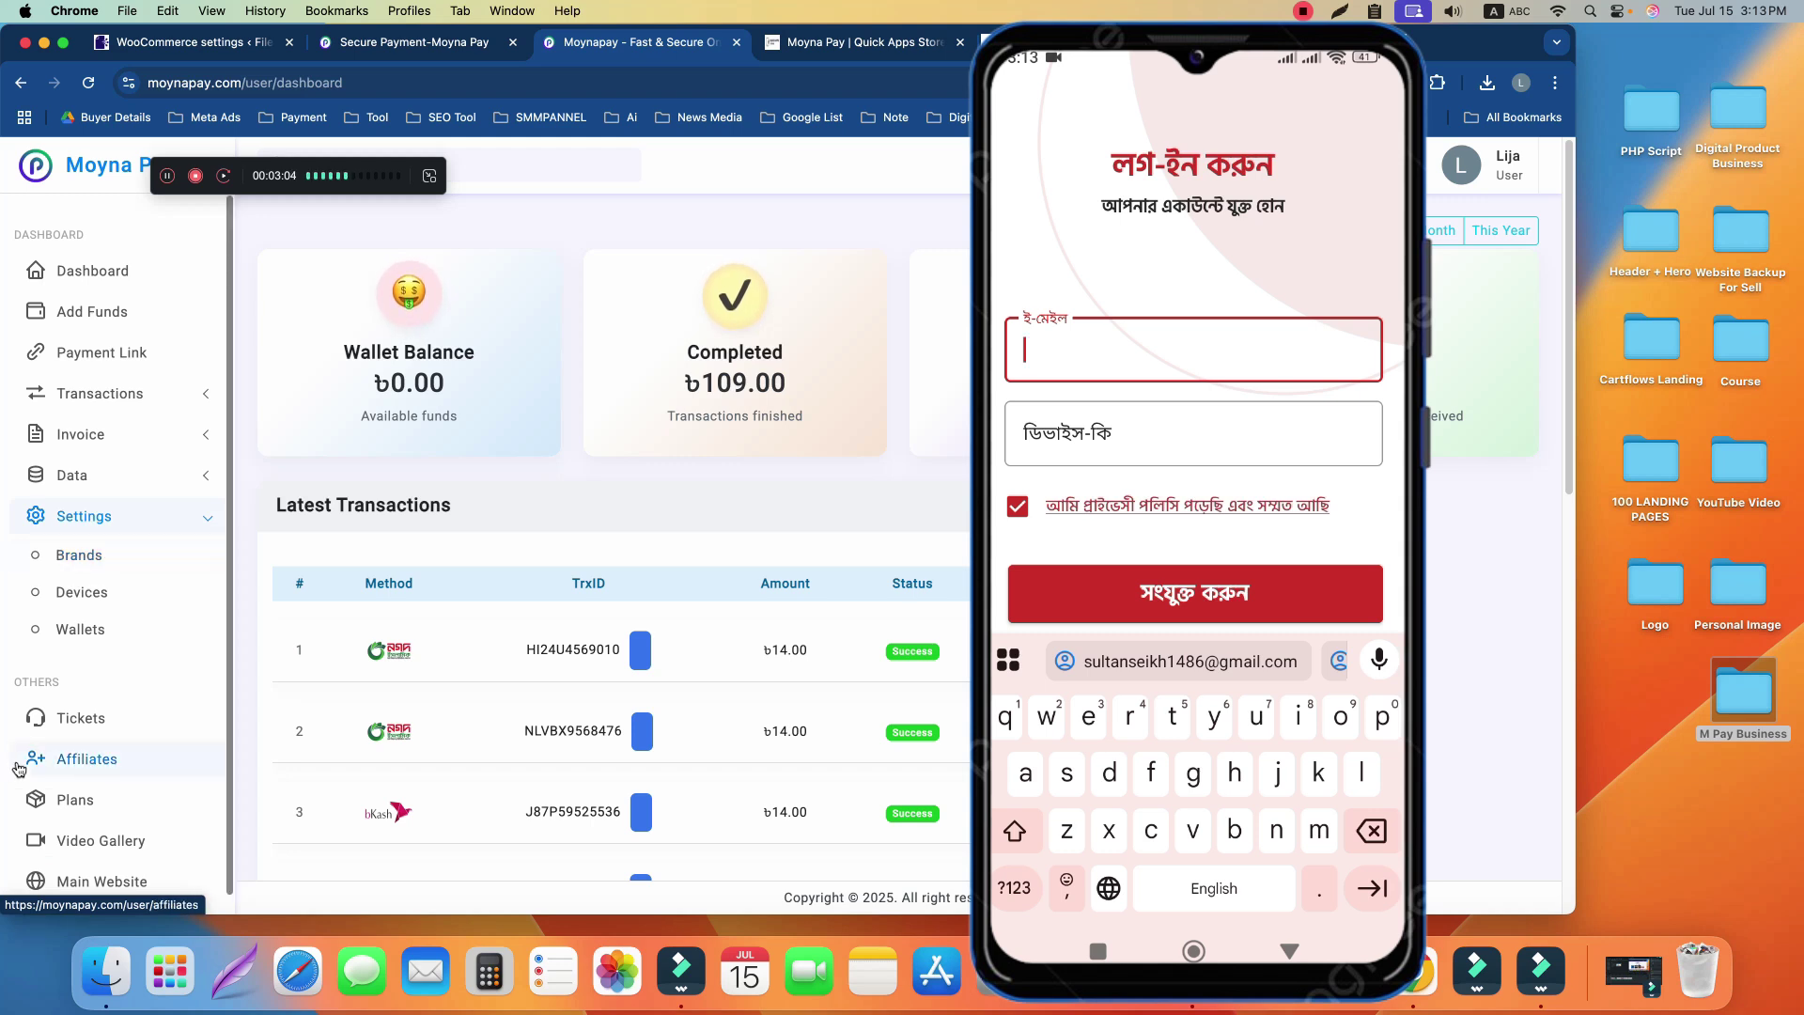
left_click(1508, 162)
left_click(1440, 226)
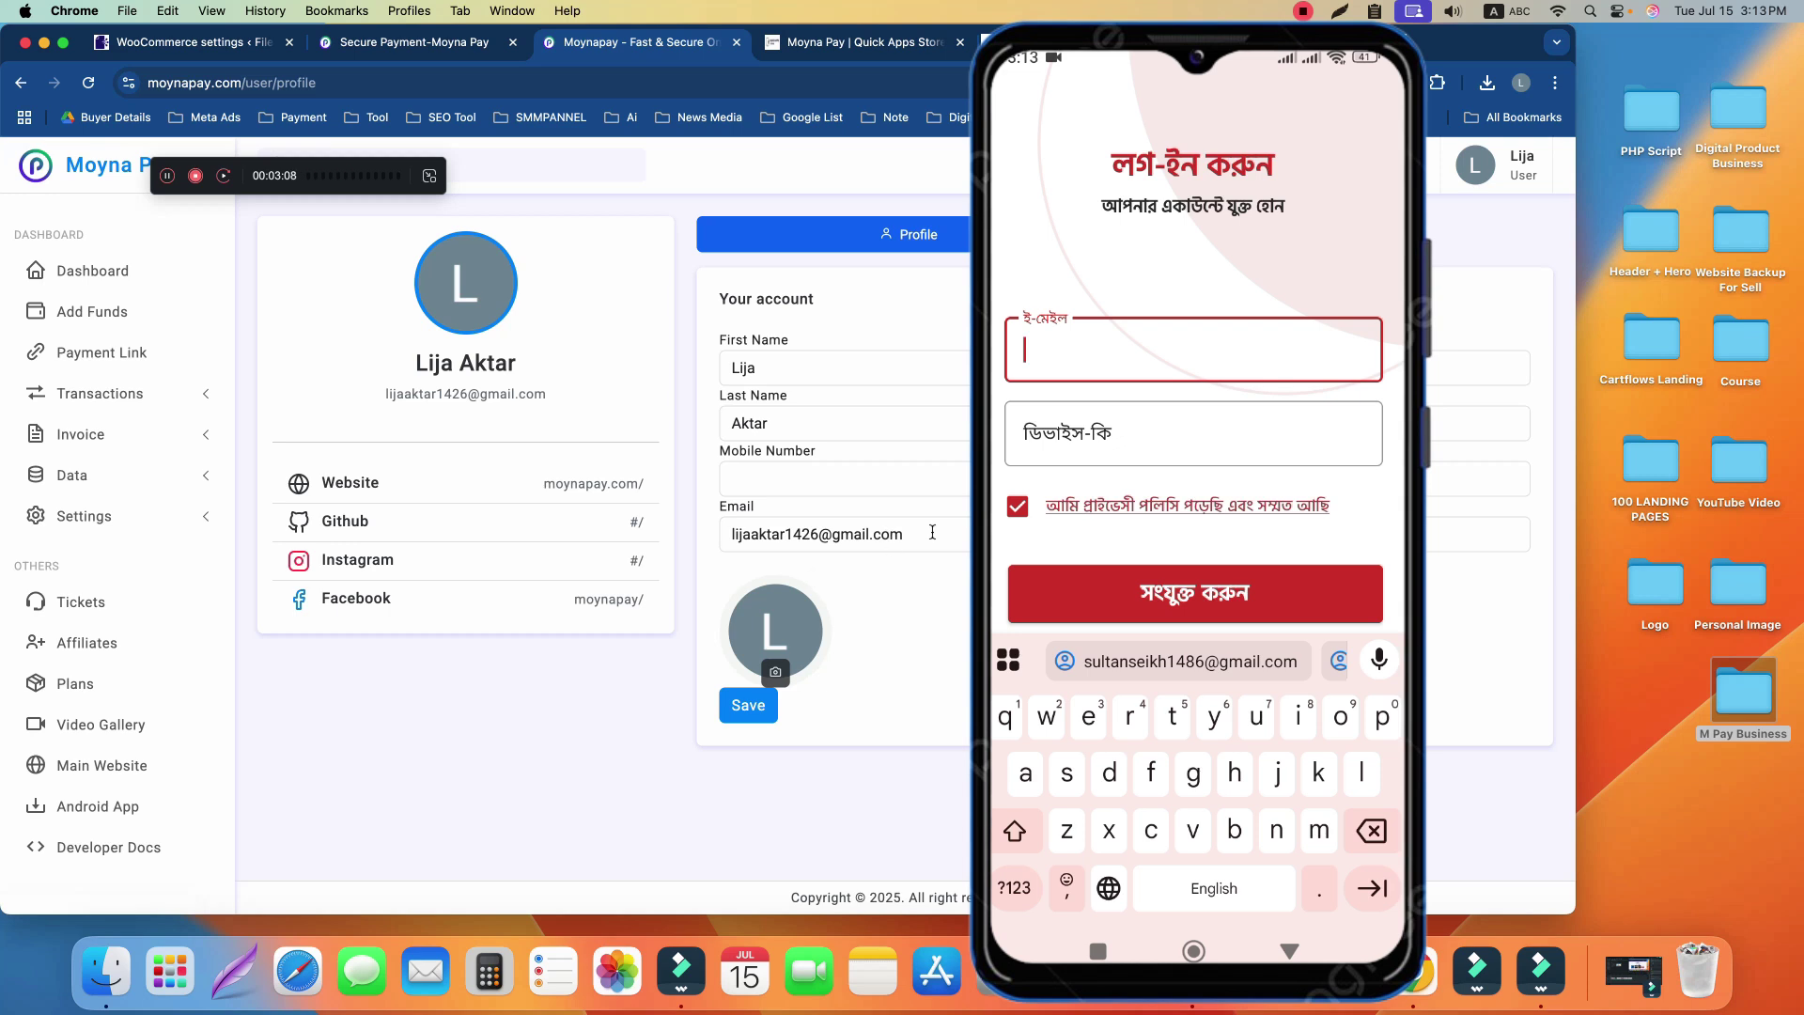
Step: Enter the account e-mail in the phone app's login field and move to the device key field
left_click_drag(930, 534, 729, 534)
left_click(691, 569)
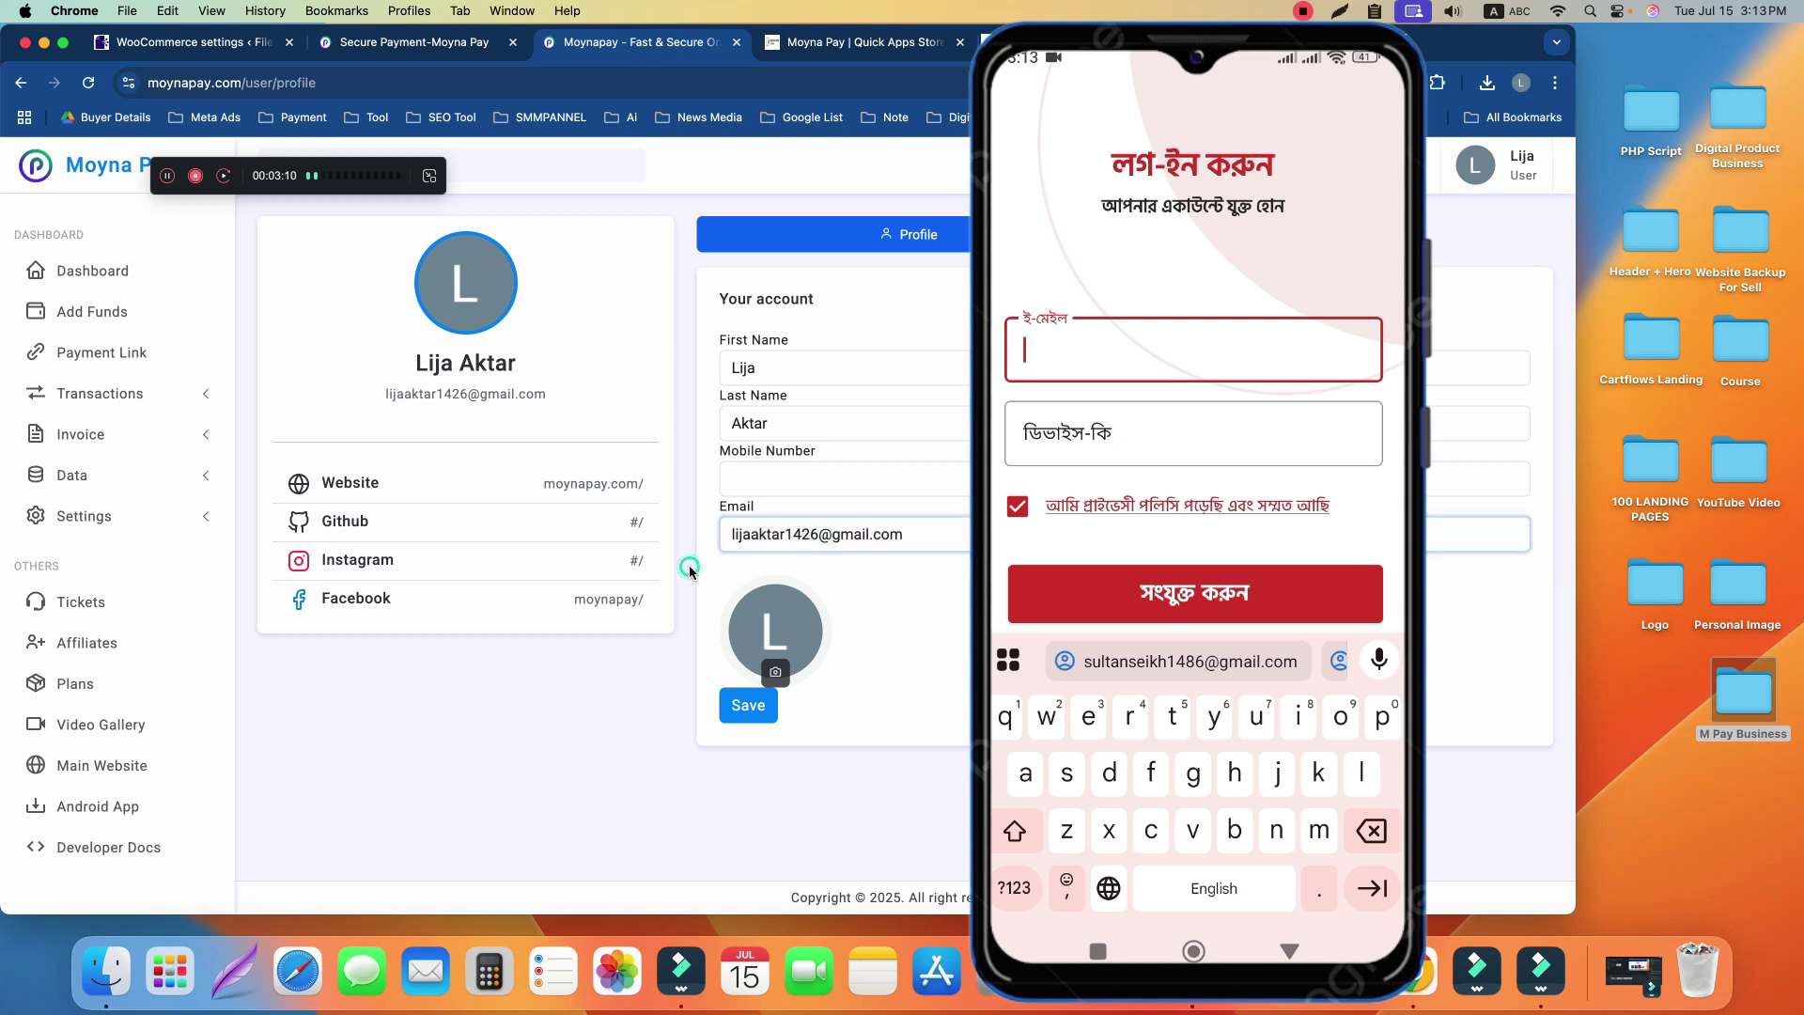
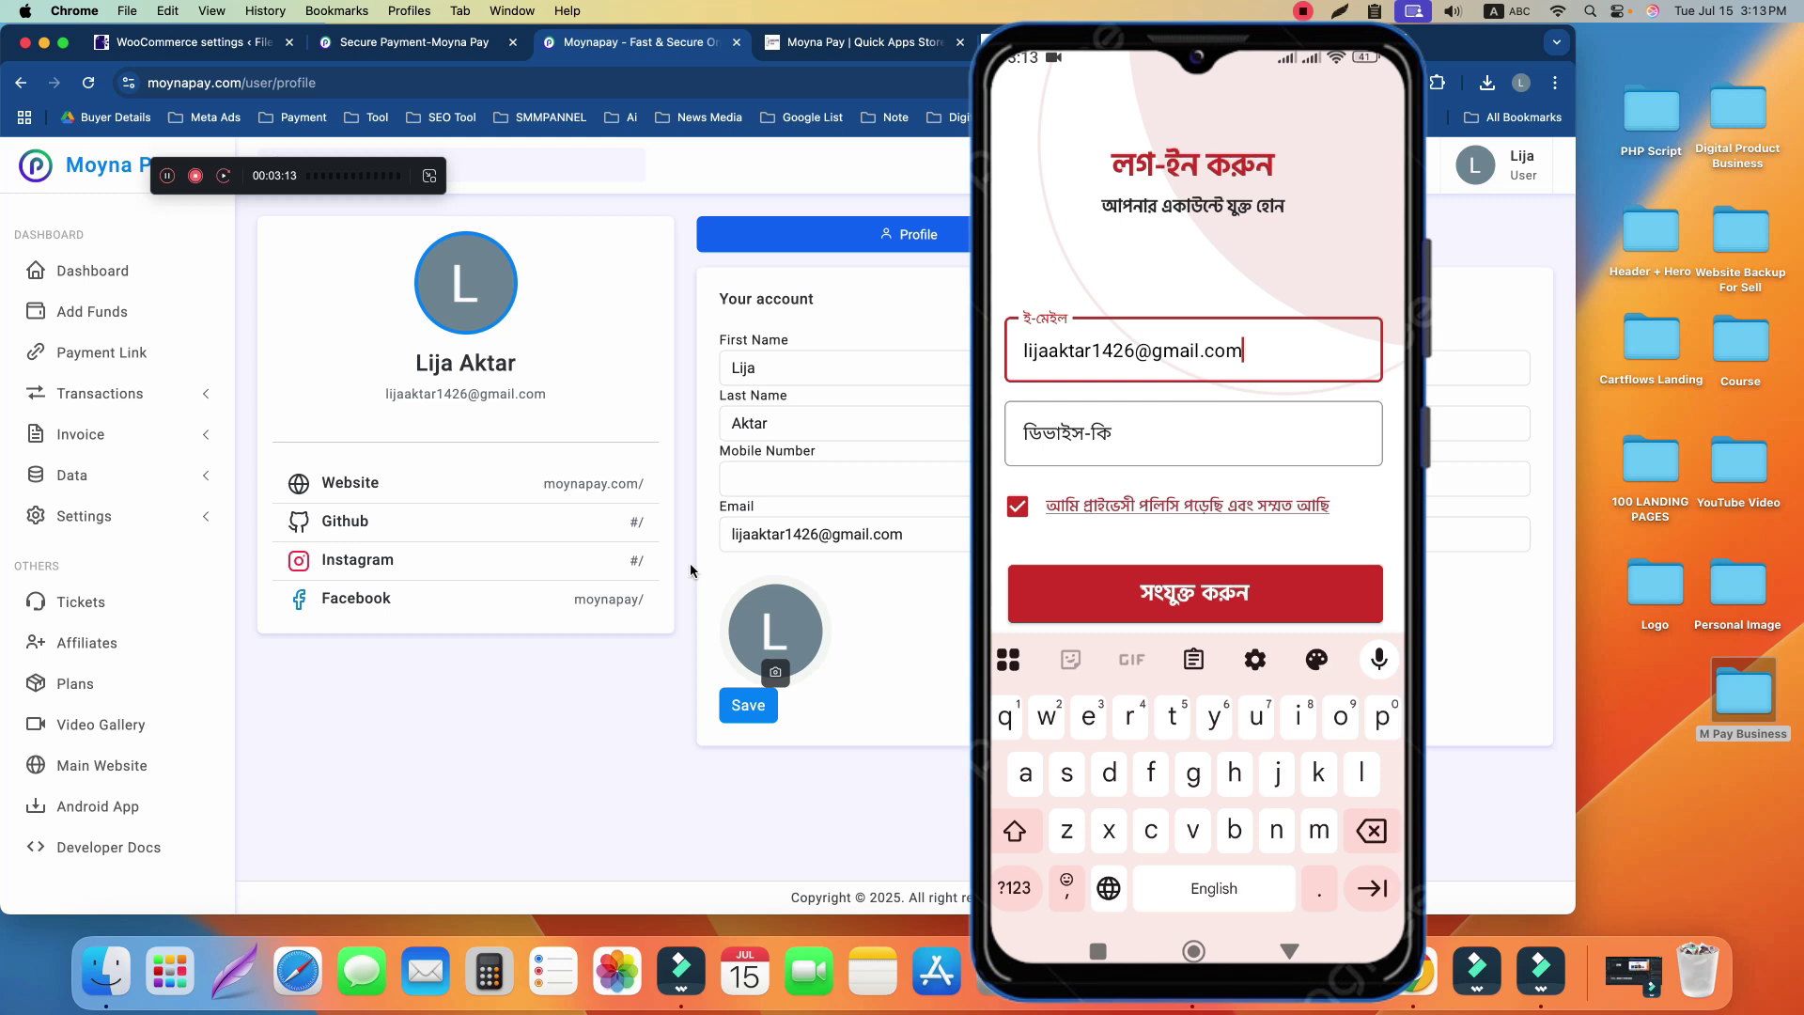
key("Tab")
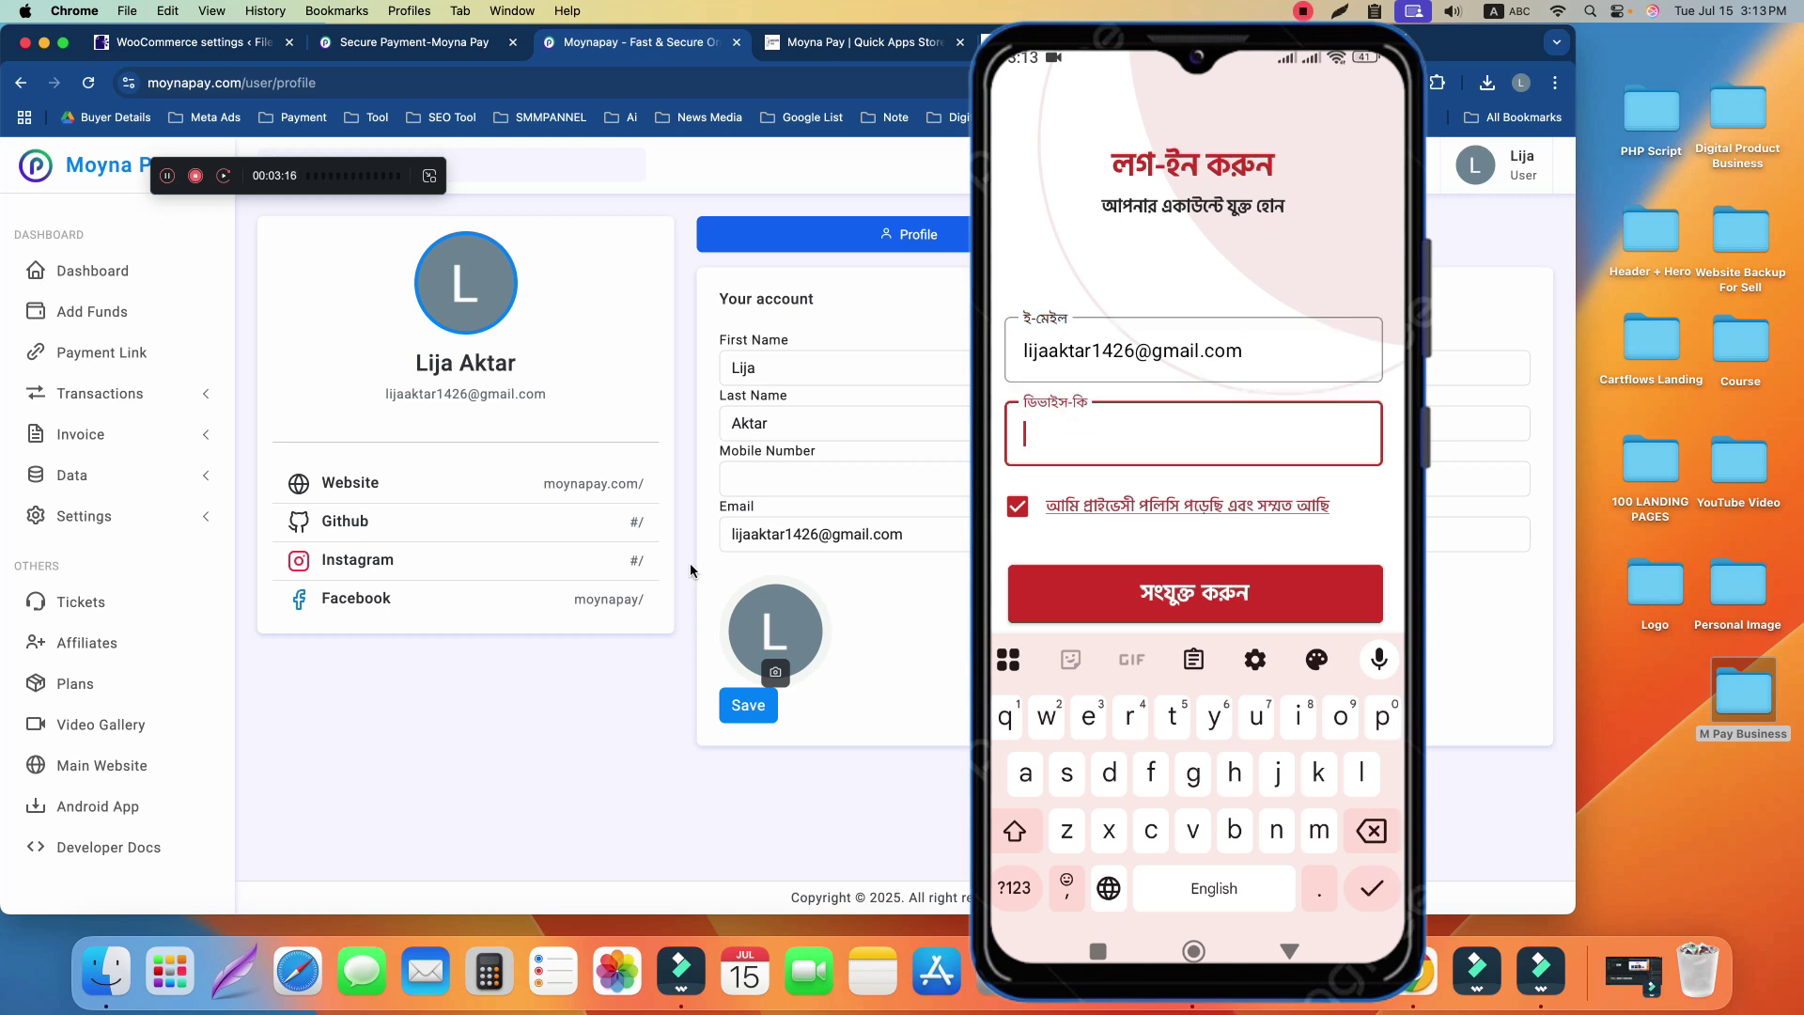
Step: Open Settings > Devices to list the two active redmi device keys
left_click(125, 516)
left_click(82, 594)
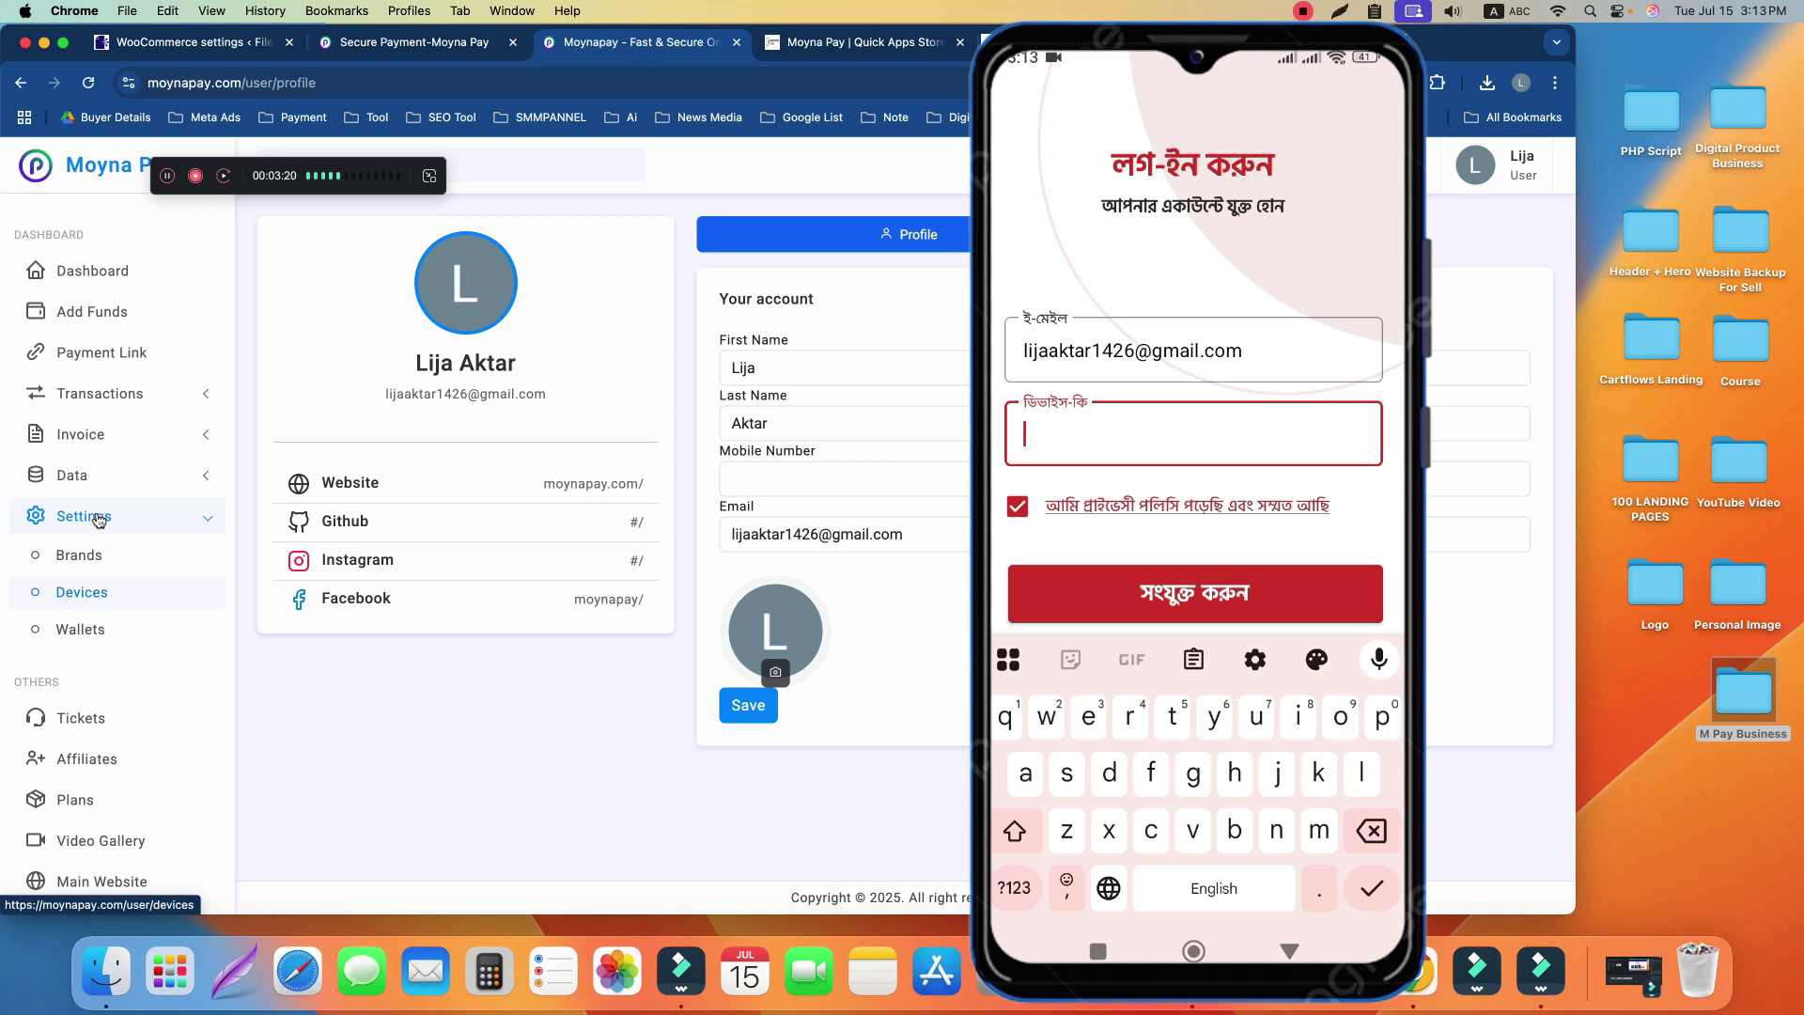
left_click(62, 591)
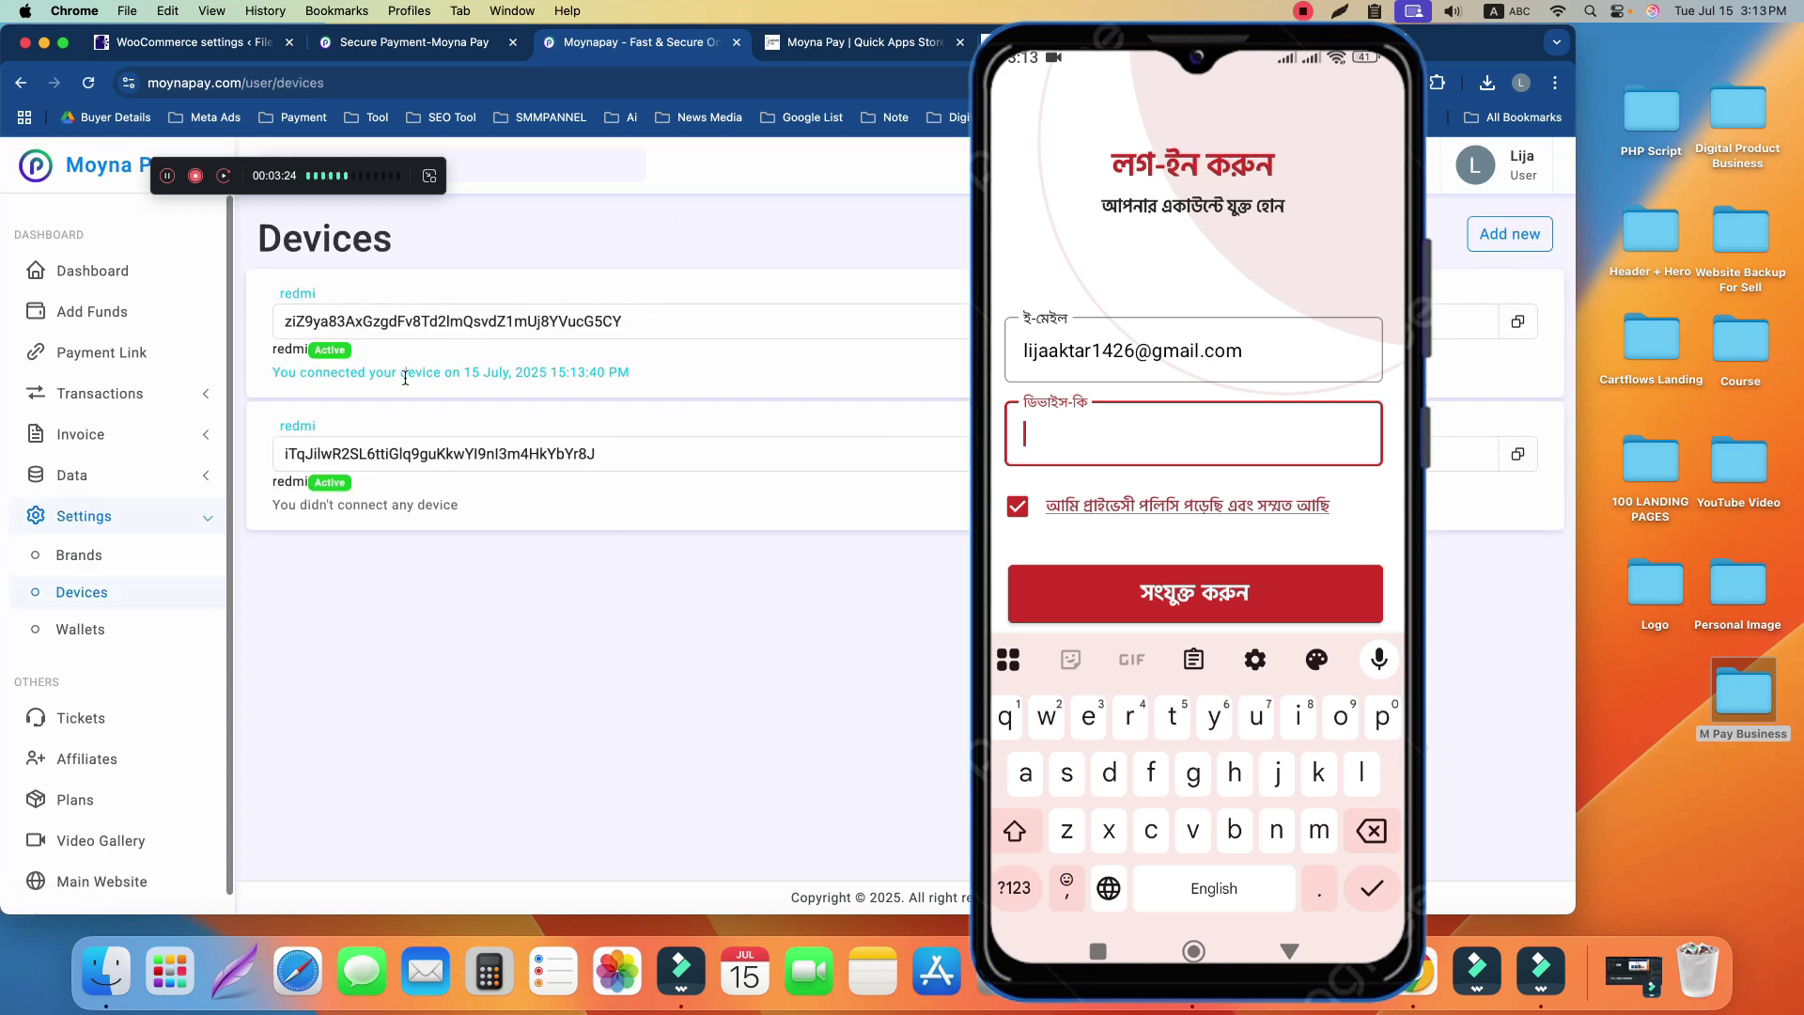
Step: Add a new device named redmi and save it
left_click(1509, 234)
left_click(500, 288)
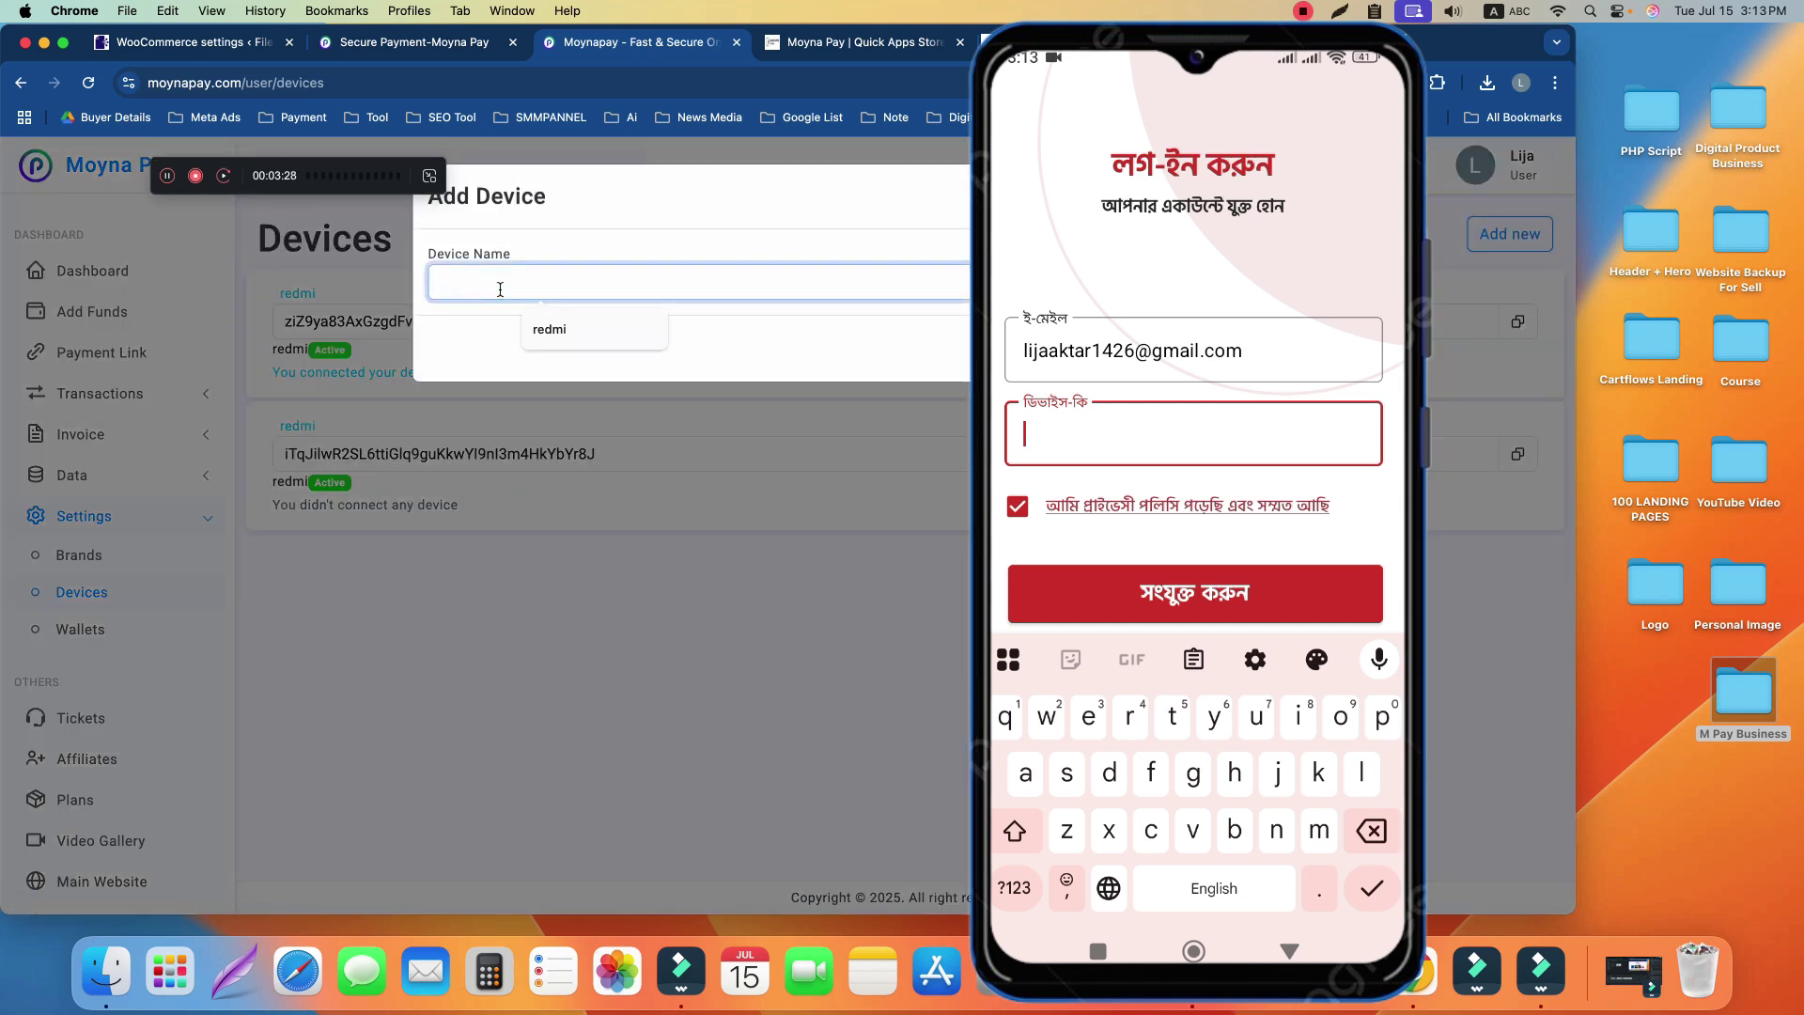
left_click(550, 333)
left_click(1118, 348)
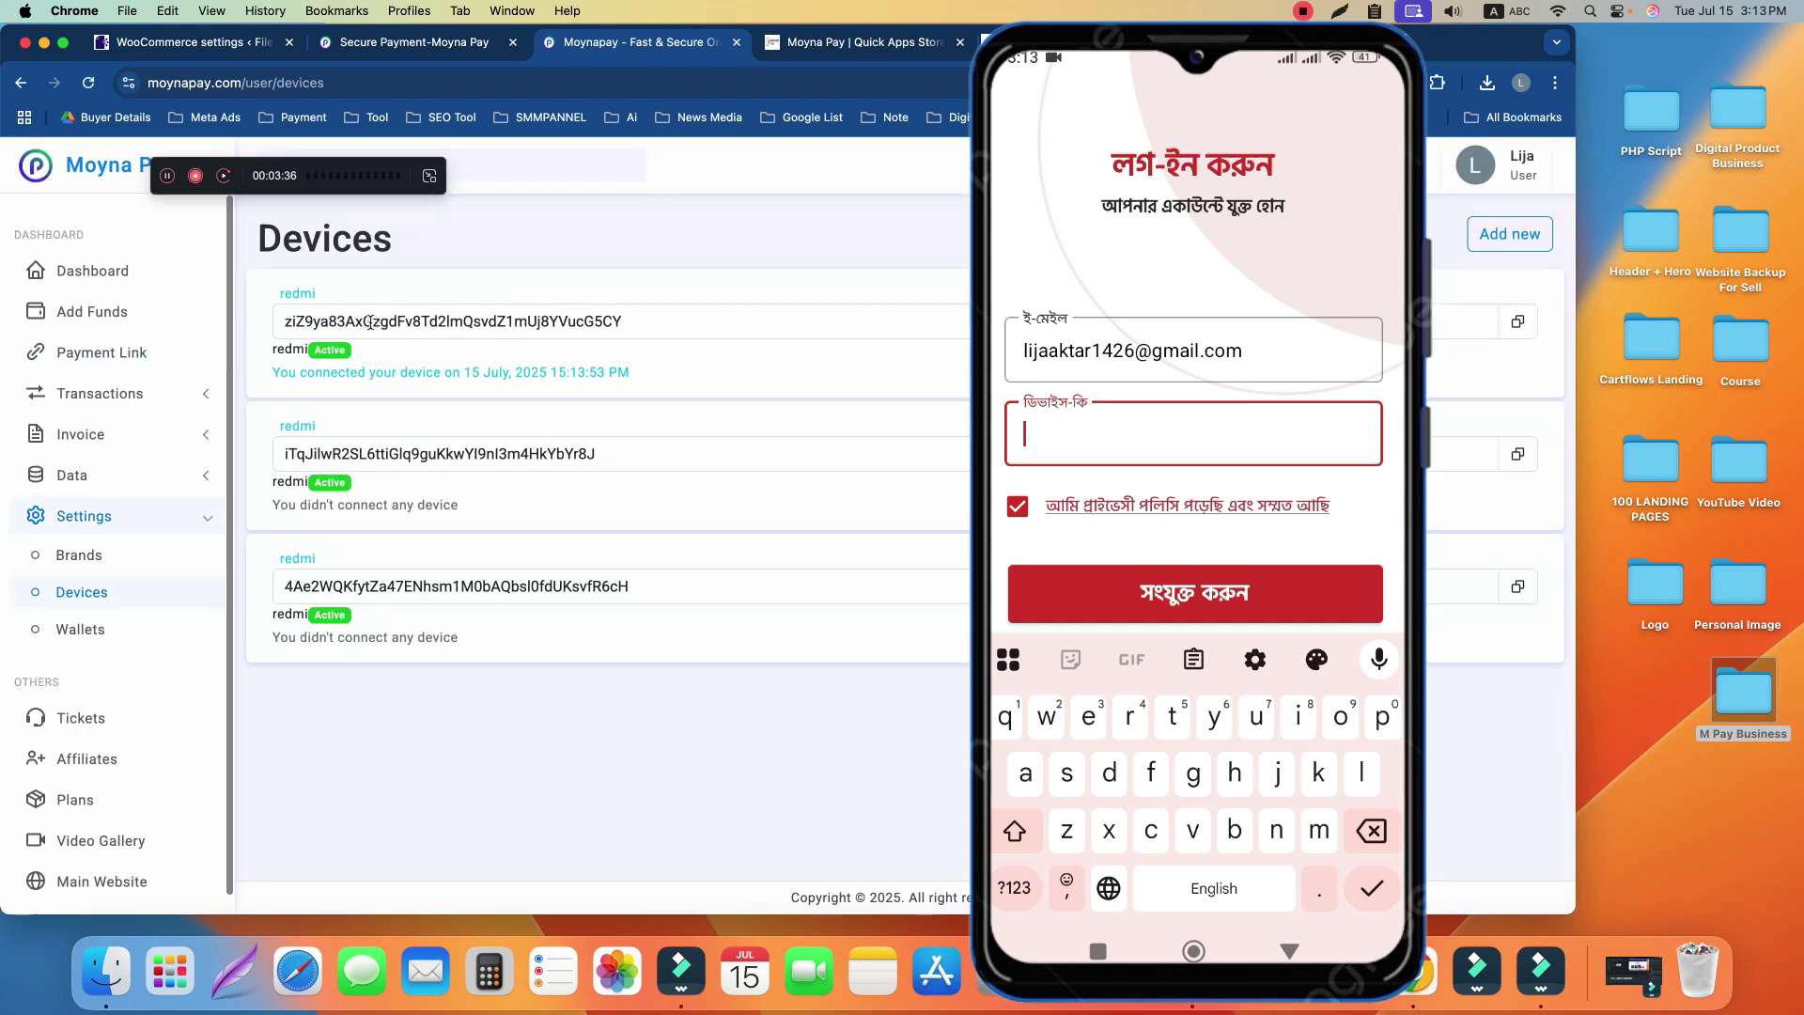
Step: Copy the key of the first, already connected device
left_click_drag(370, 322, 774, 335)
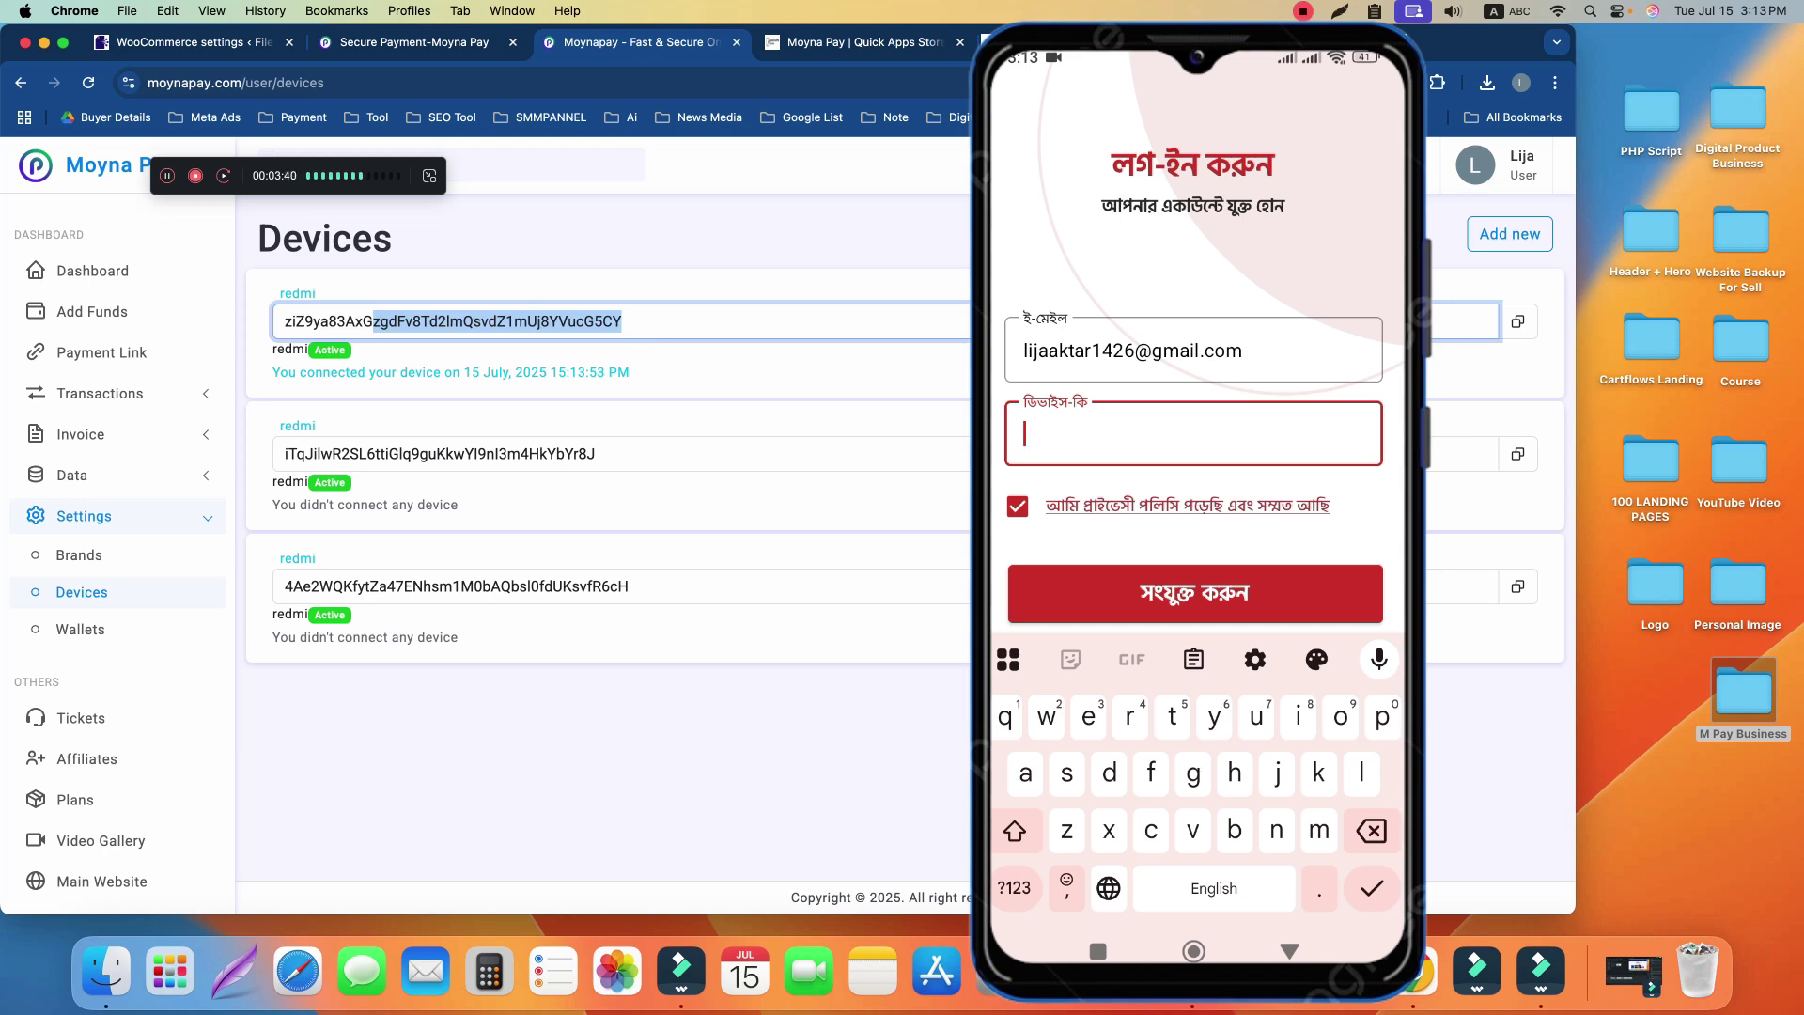
left_click(1517, 321)
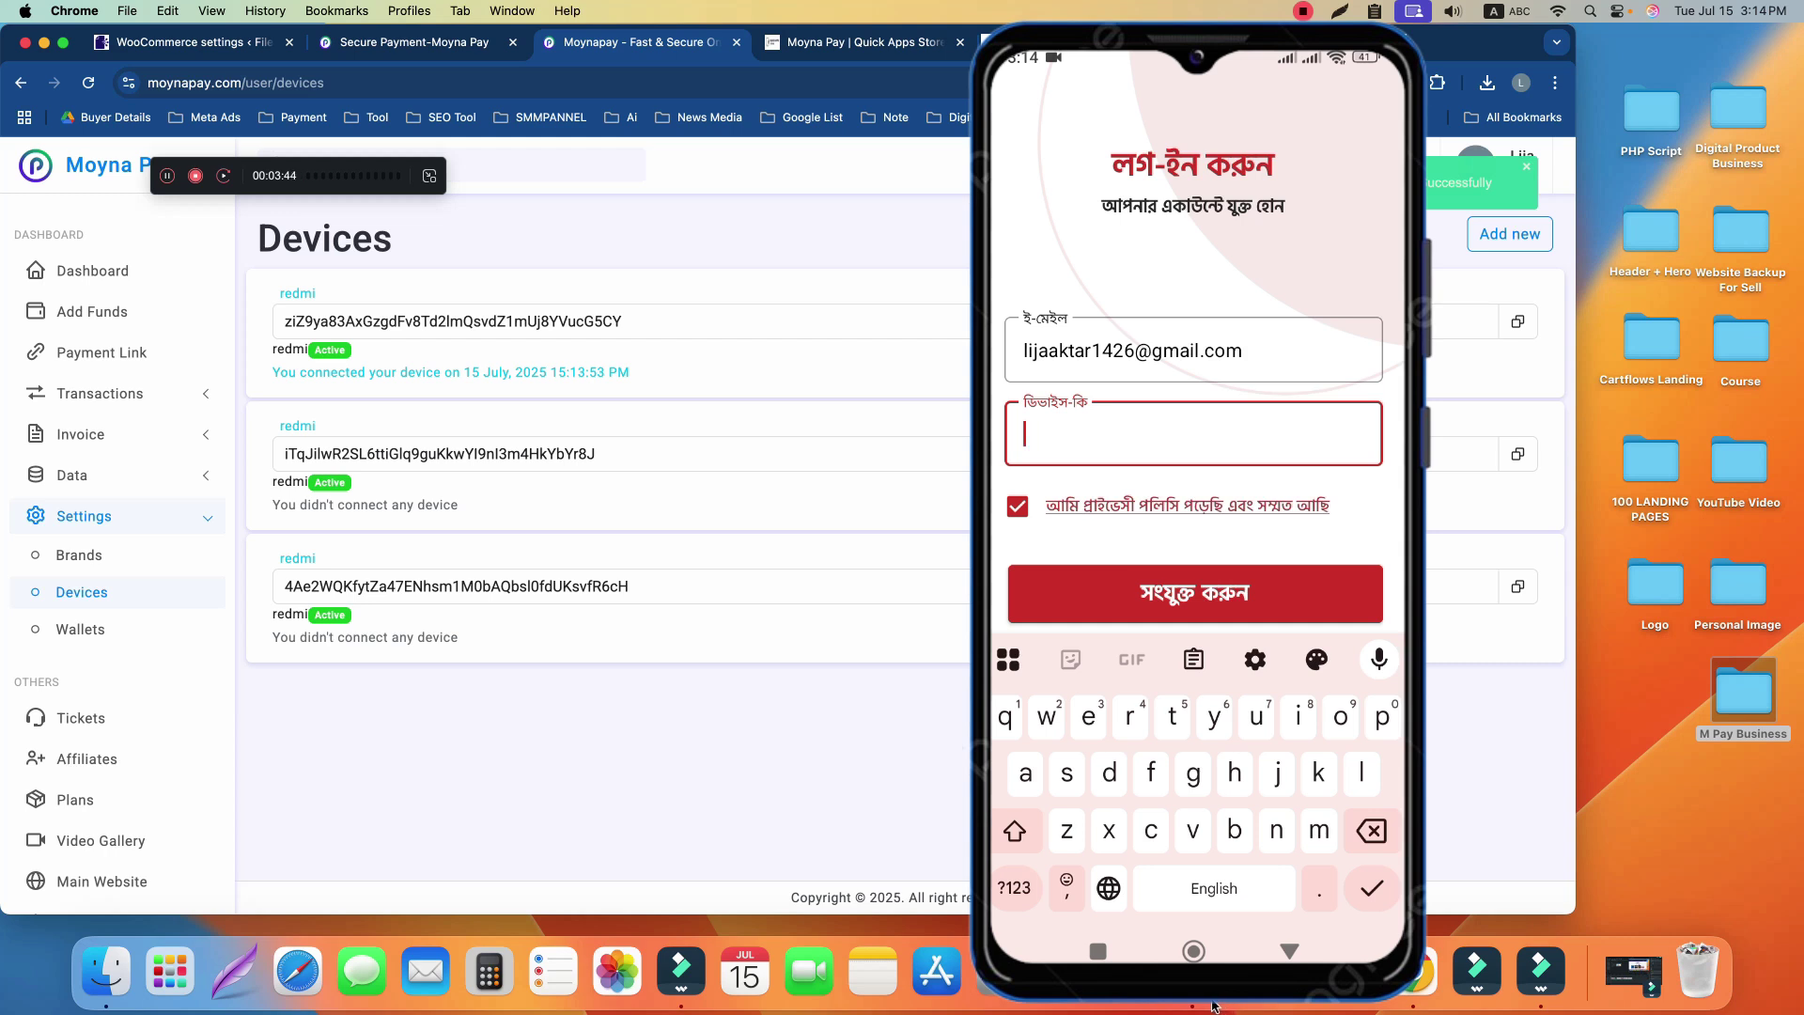
left_click(1212, 1005)
Step: Paste and send the device key in the WhatsApp chat, then return to the Moyna Pay dashboard
left_click(960, 791)
key("Return")
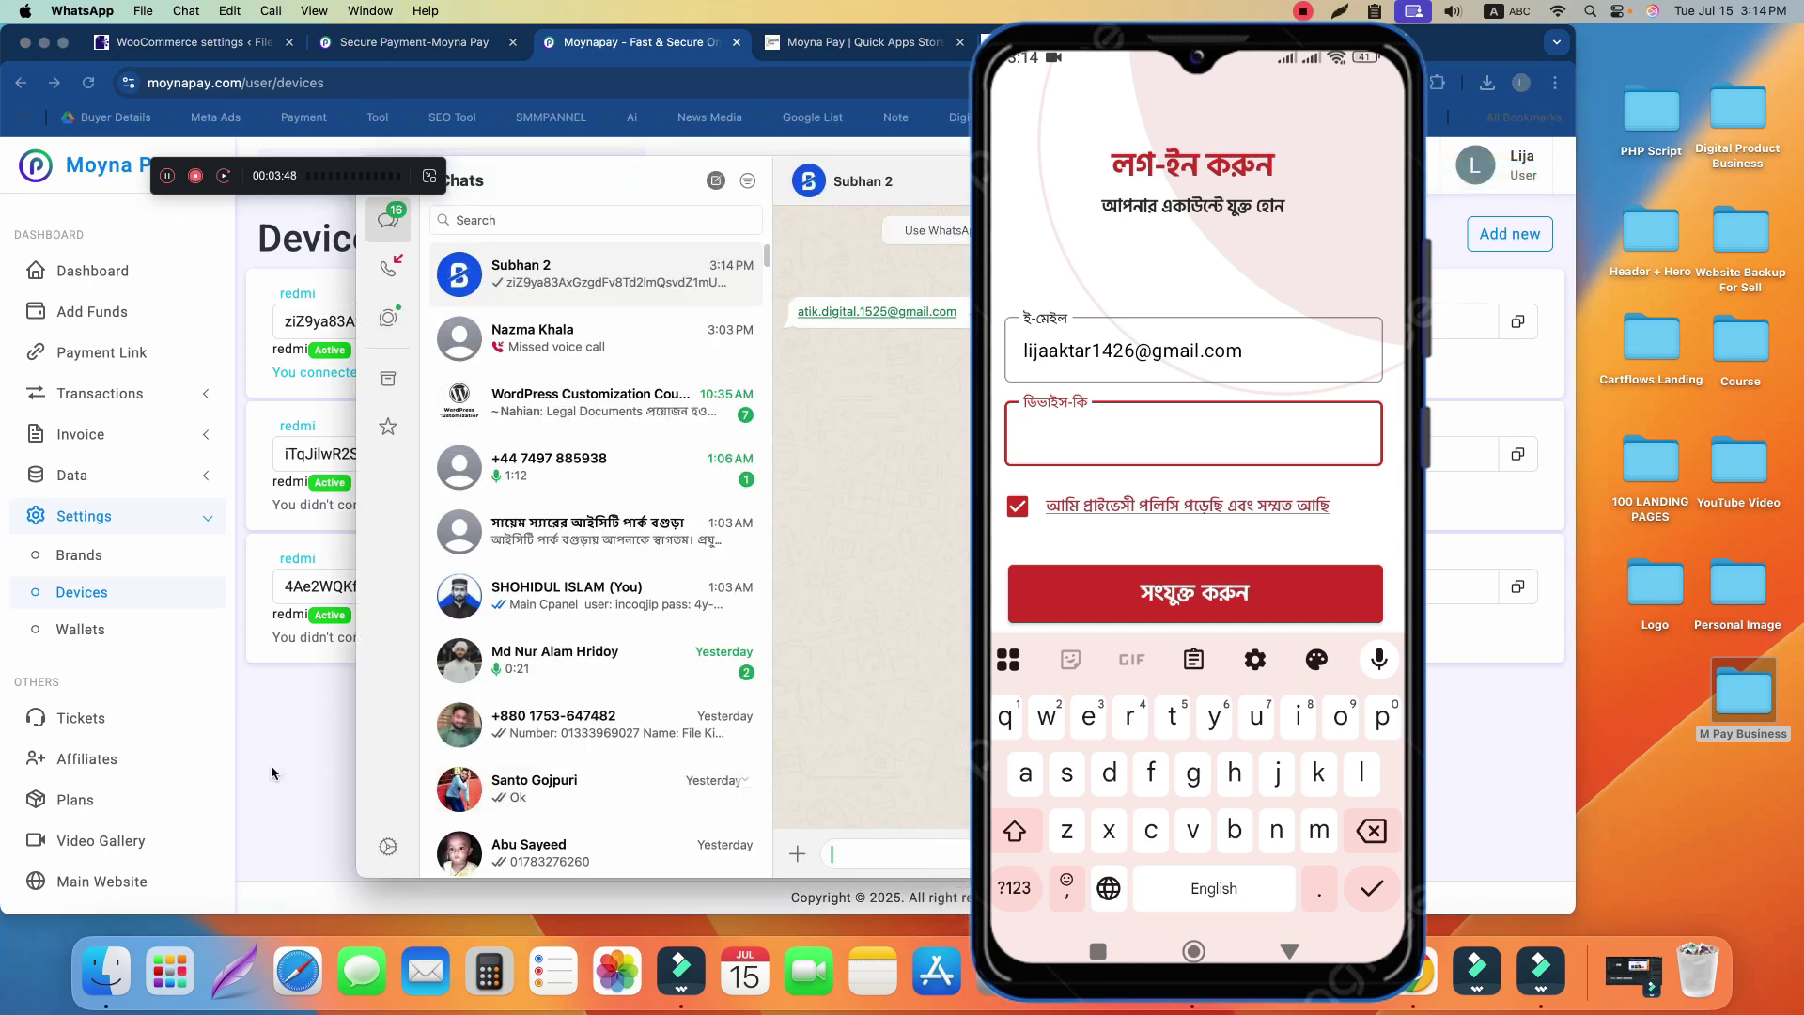
left_click(269, 763)
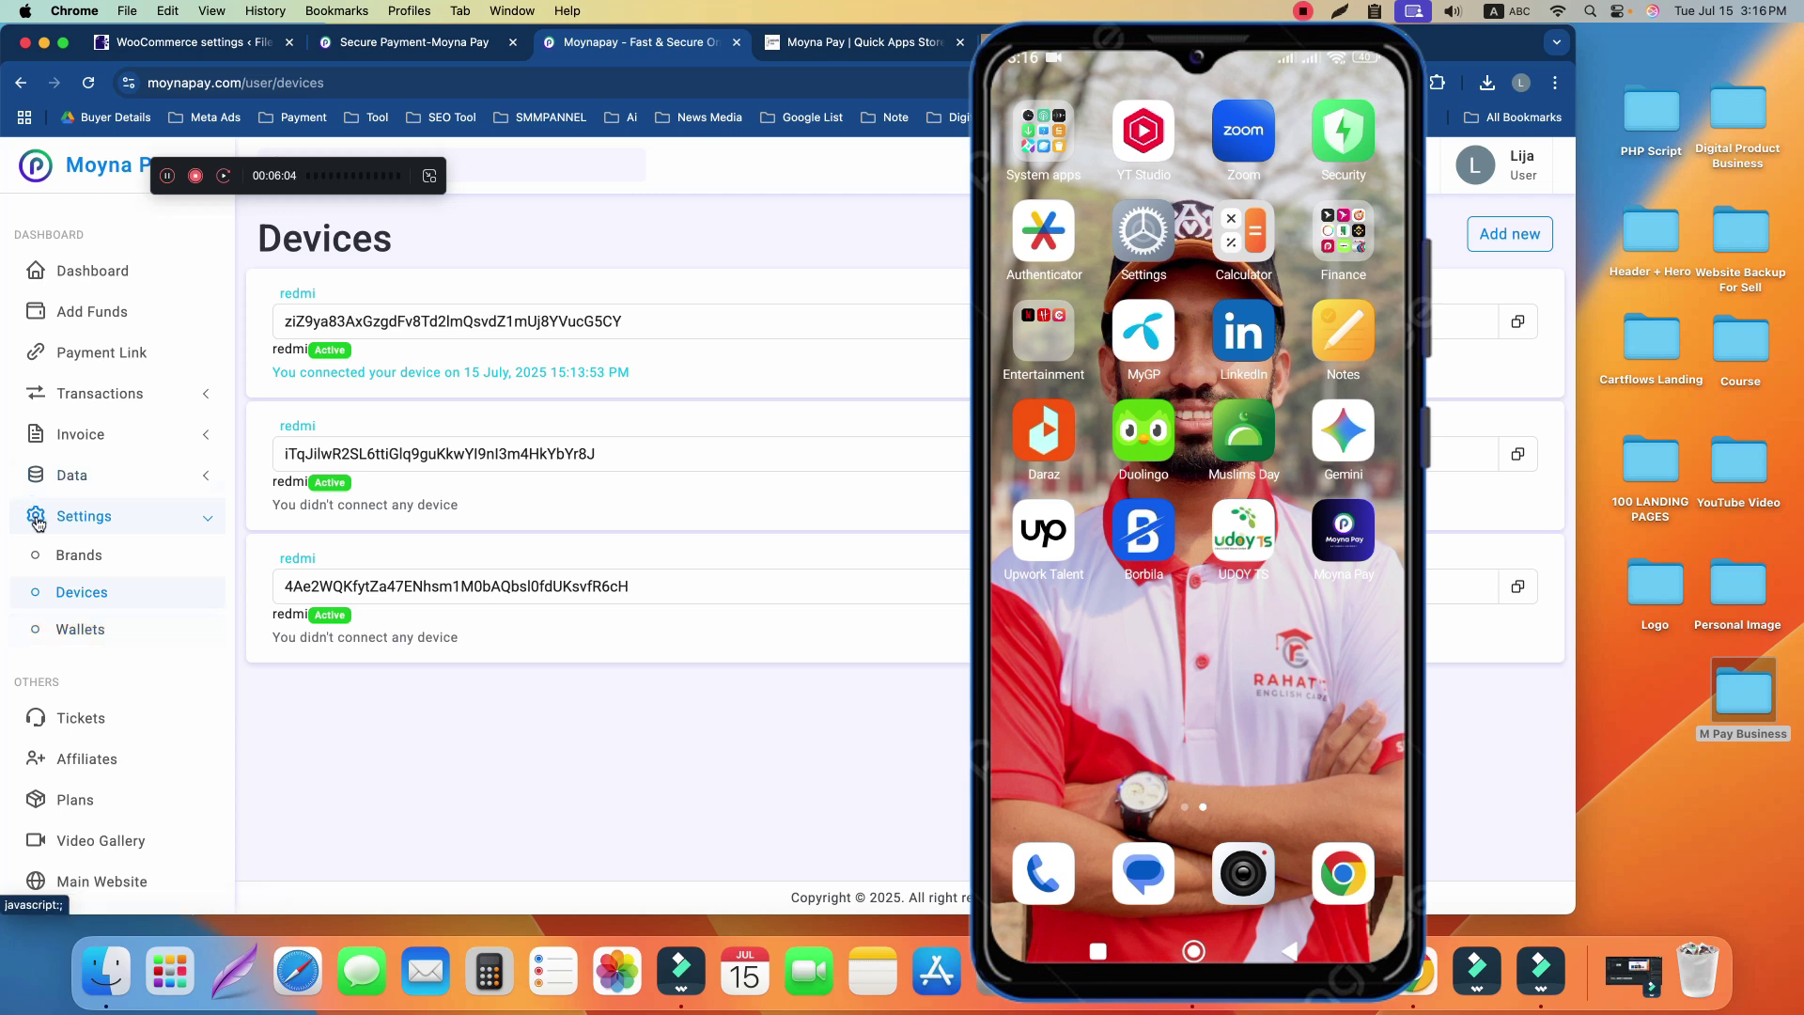
left_click(64, 291)
Step: Open the File Kinbo store front in a new tab from the WooCommerce settings page
left_click(450, 54)
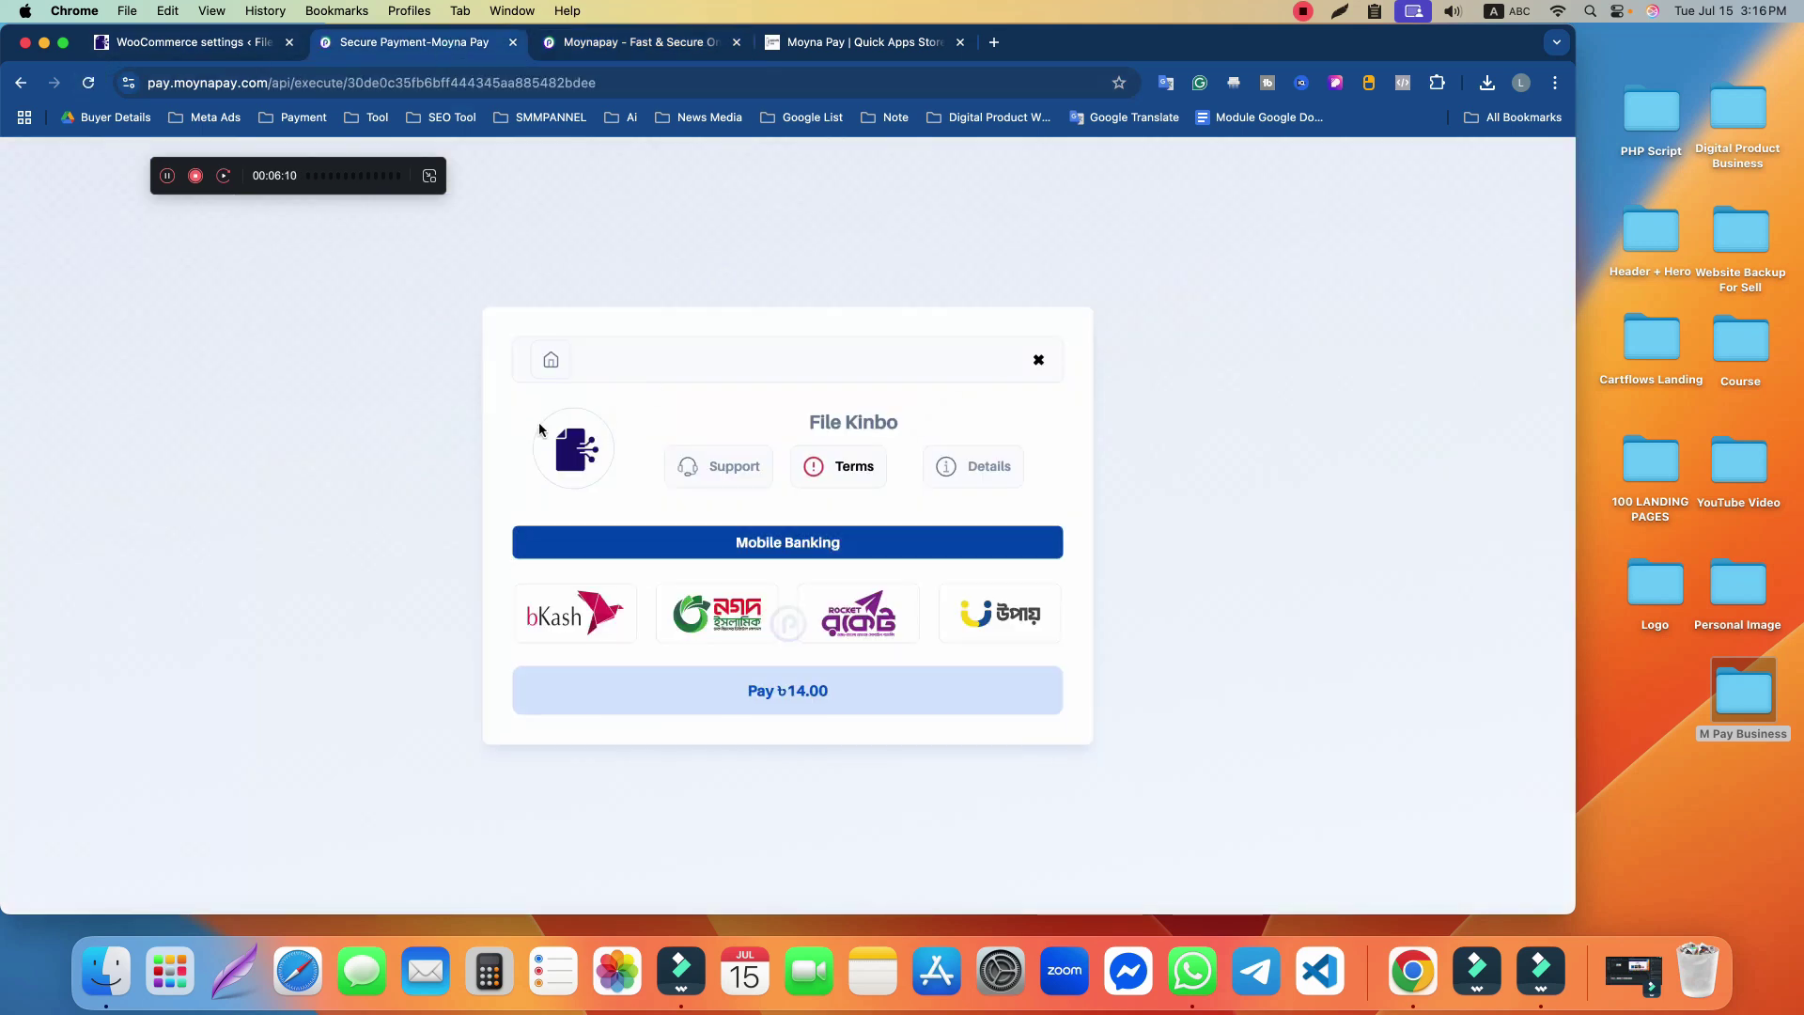
left_click(210, 45)
right_click(97, 148)
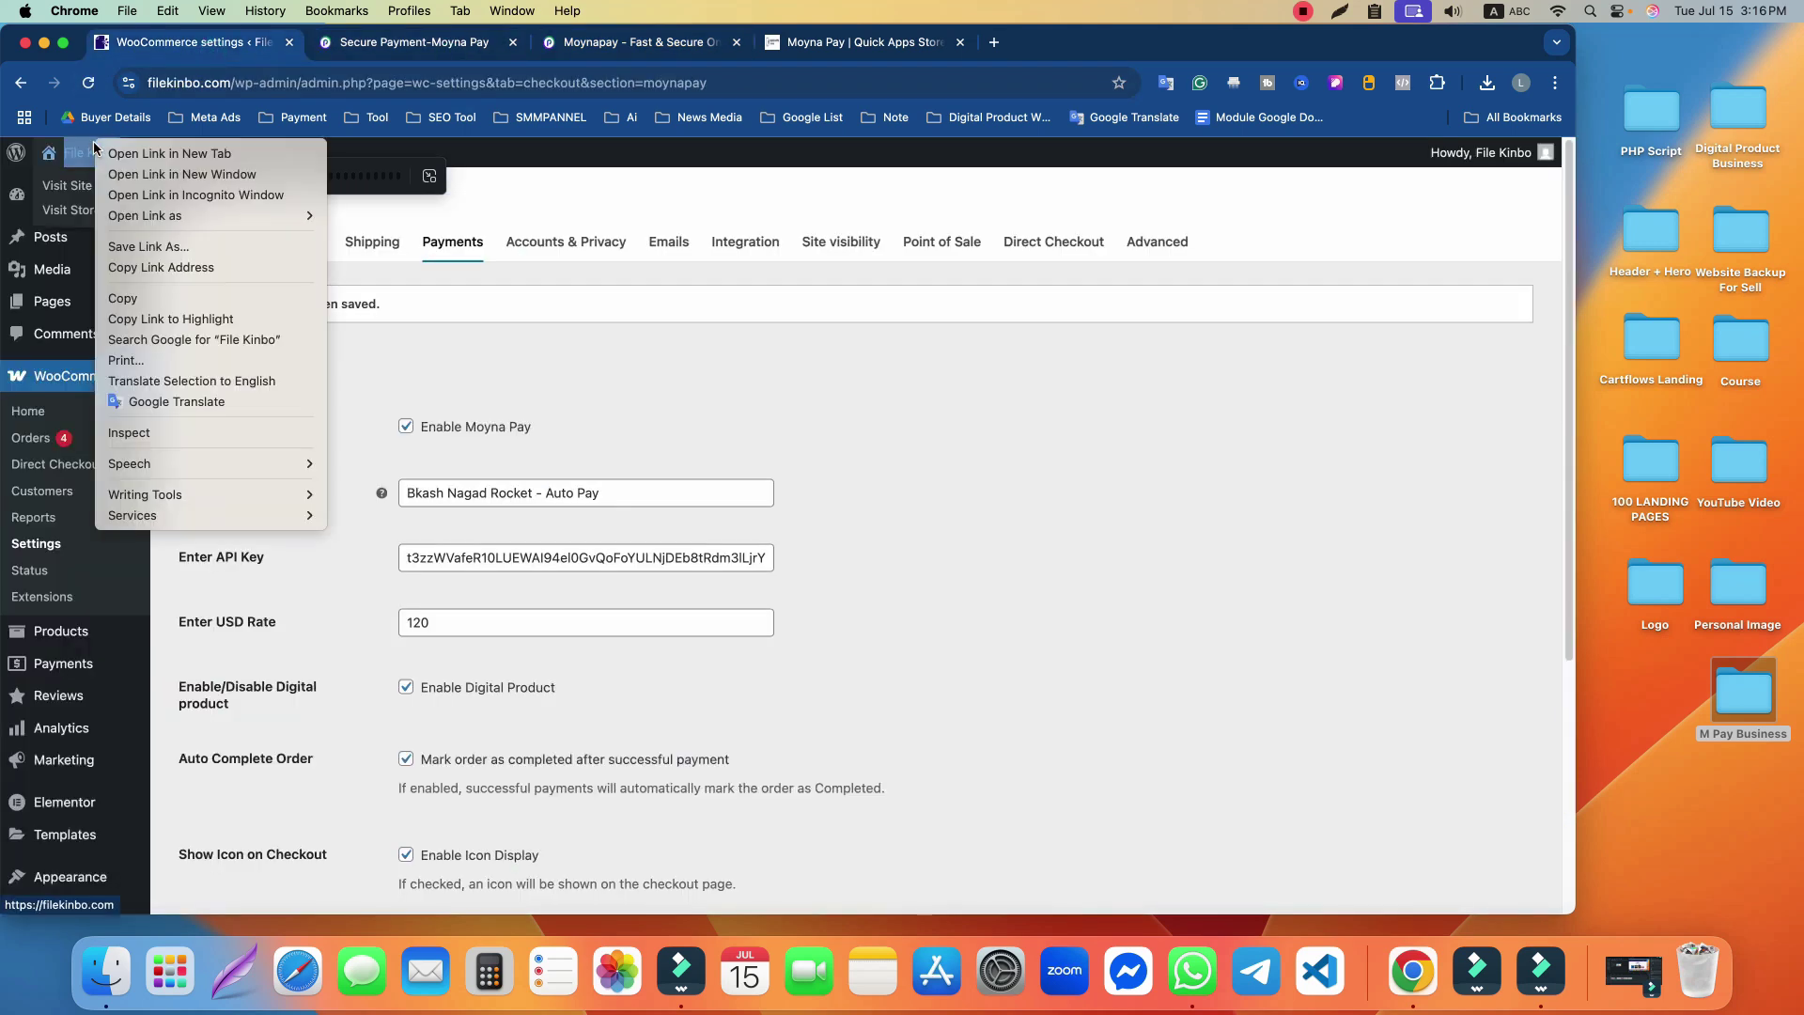
left_click(161, 155)
left_click(418, 42)
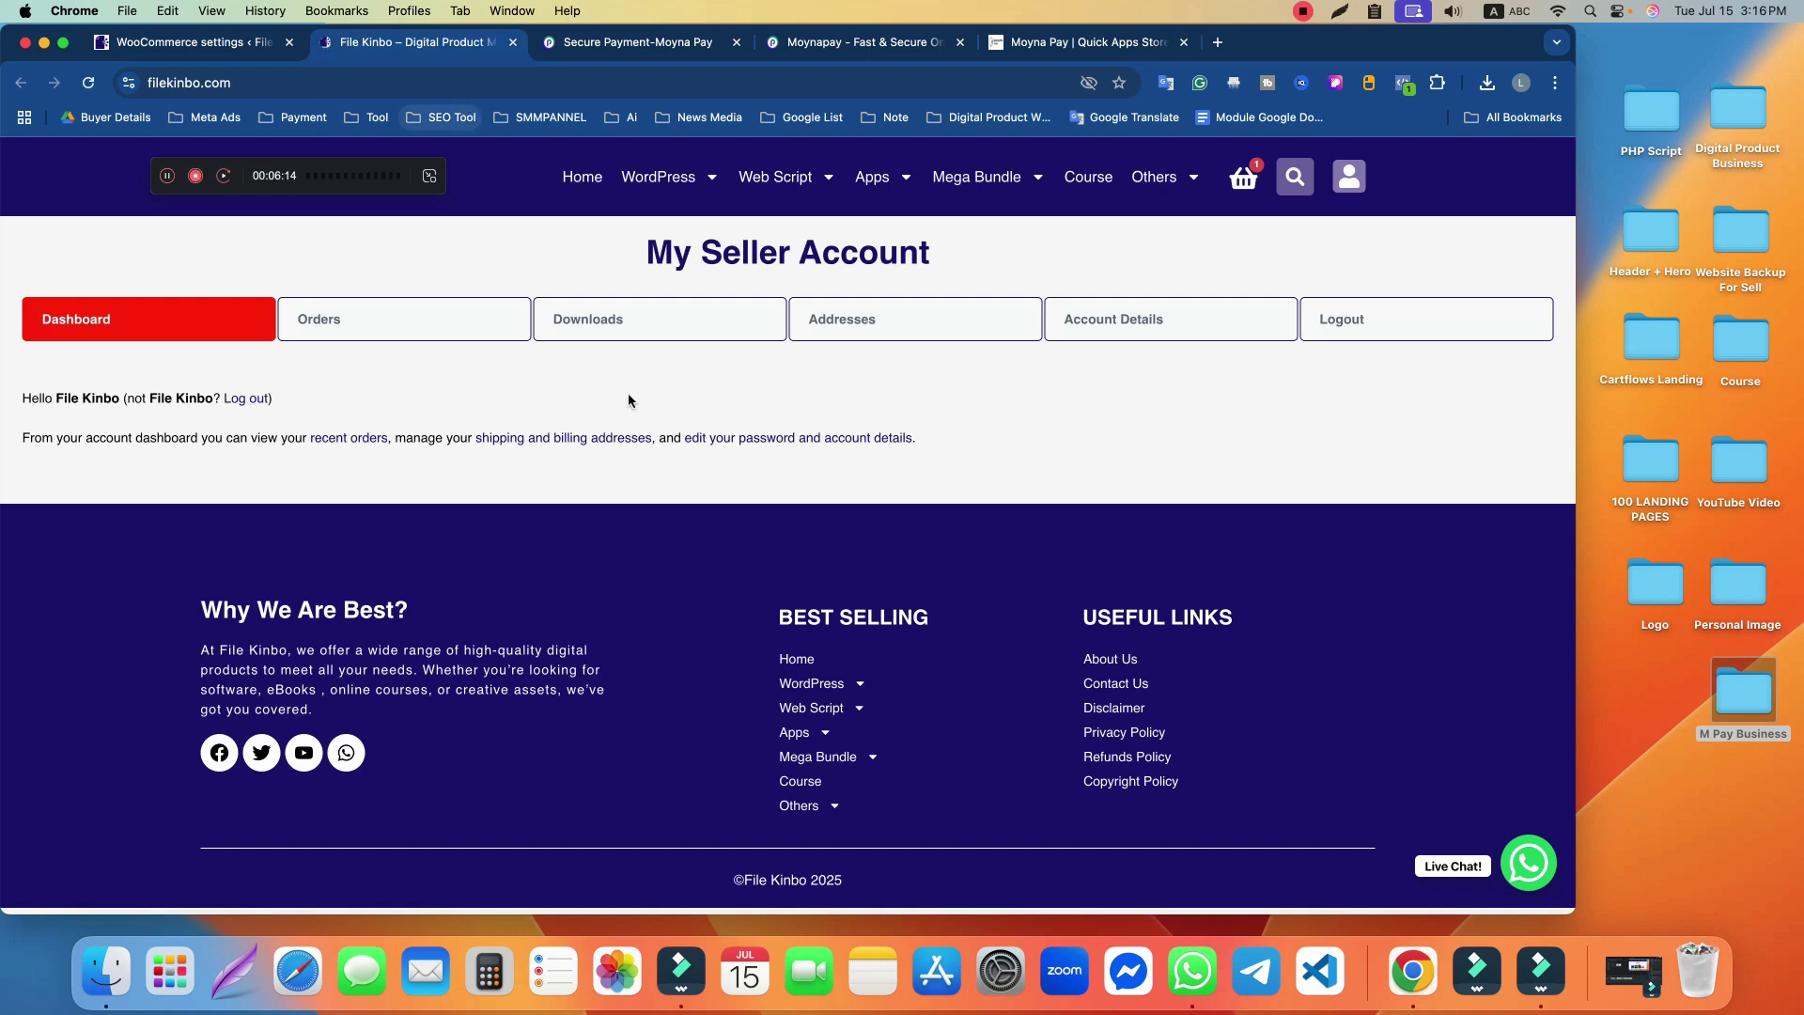
left_click(583, 175)
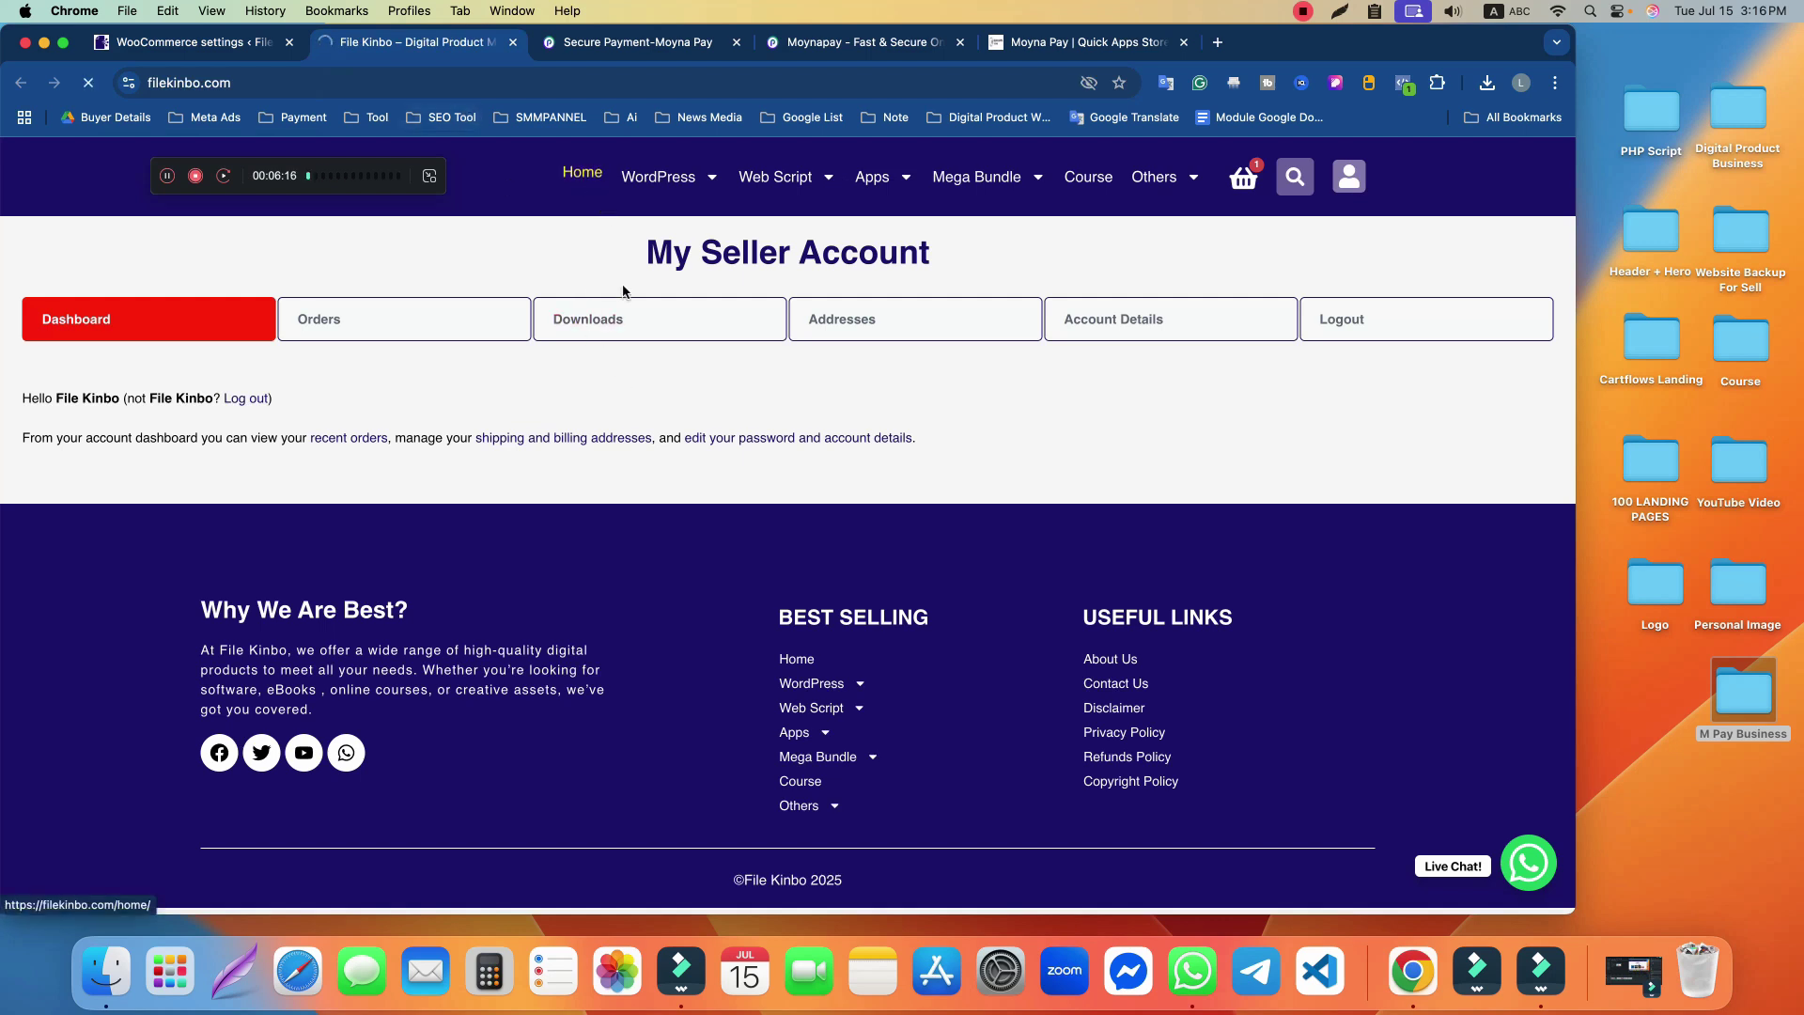
Step: Order the Social Media Thumbnail Pro Course, pick Upay, then return to the wallet choices
scroll(928, 629, "down", 4)
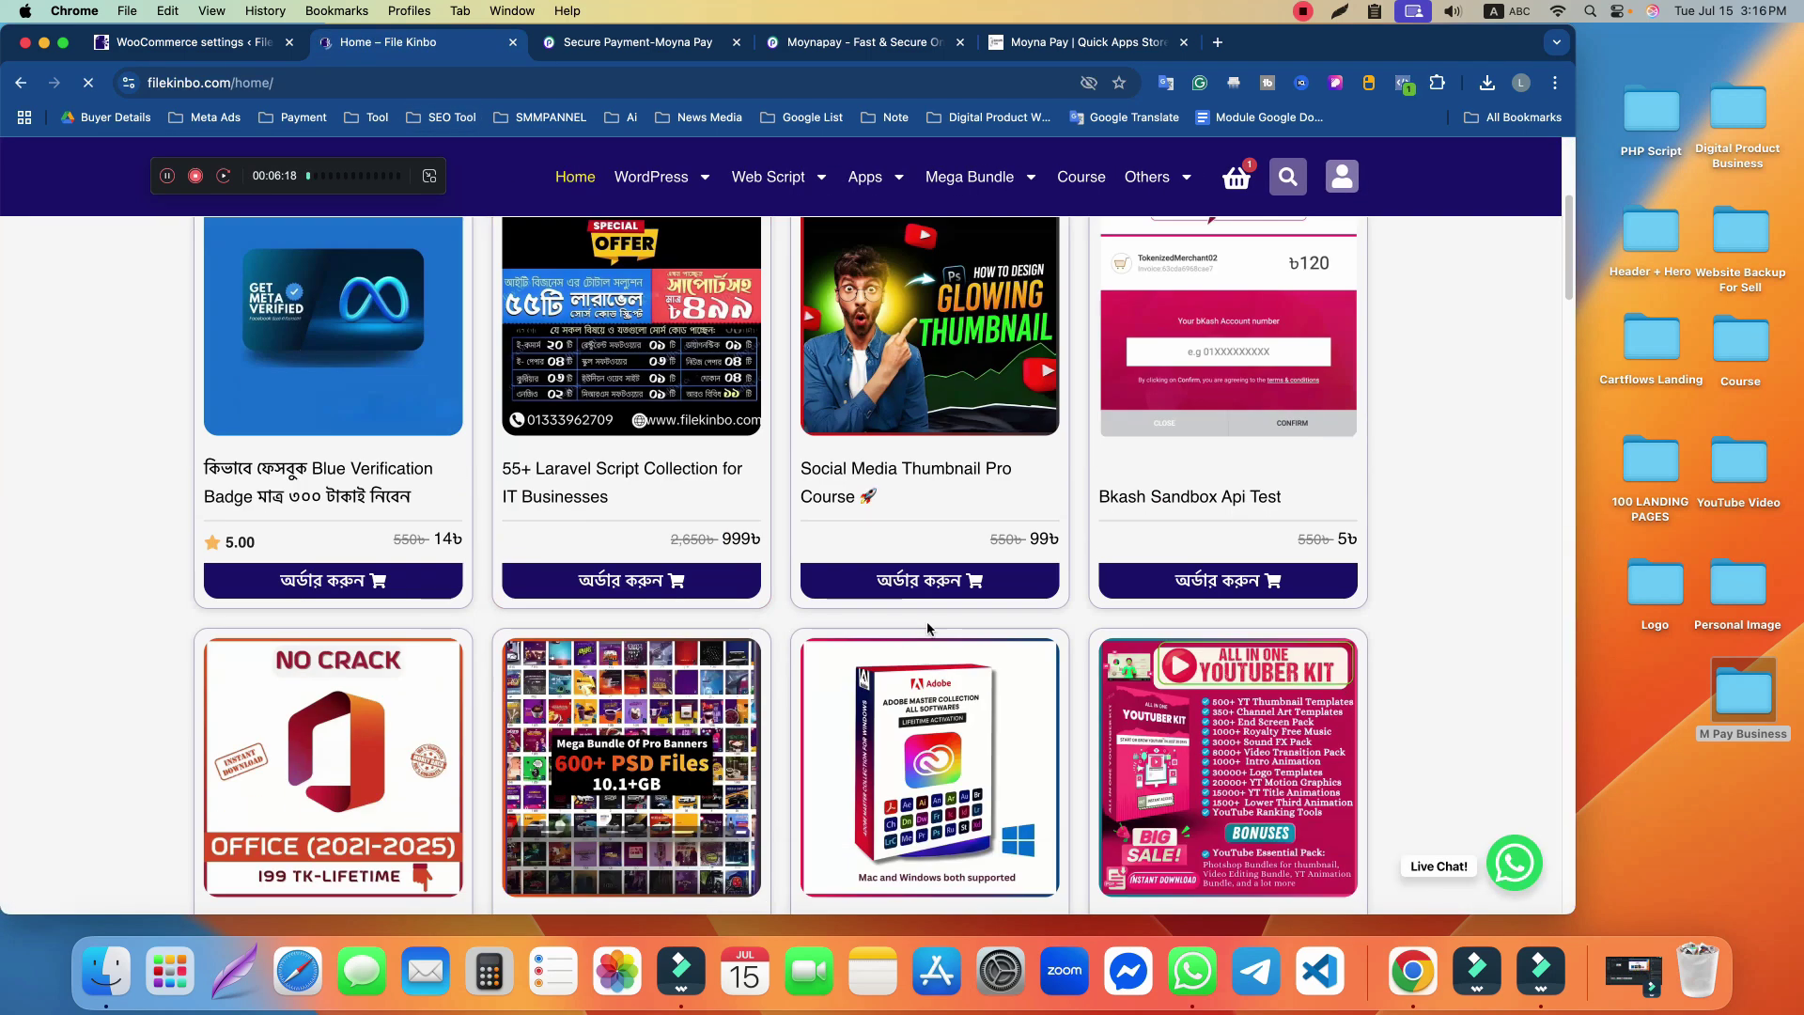
left_click(932, 580)
scroll(786, 617, "down", 5)
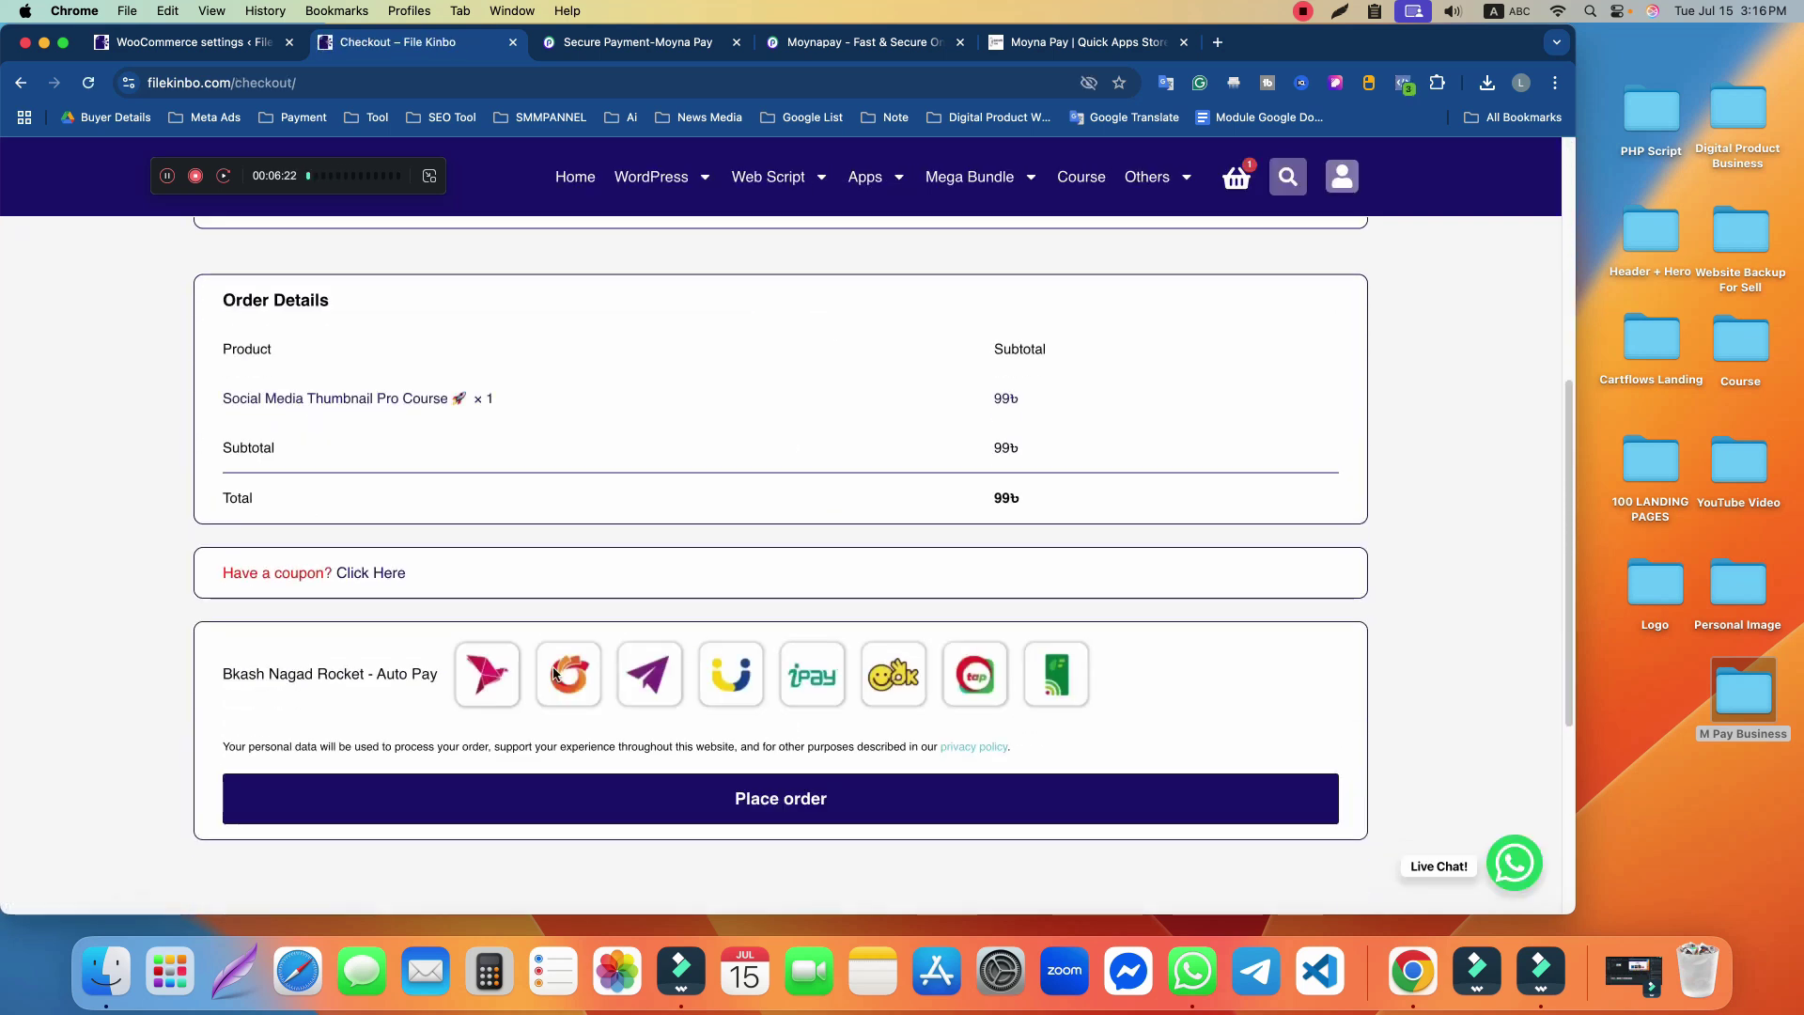
left_click(854, 803)
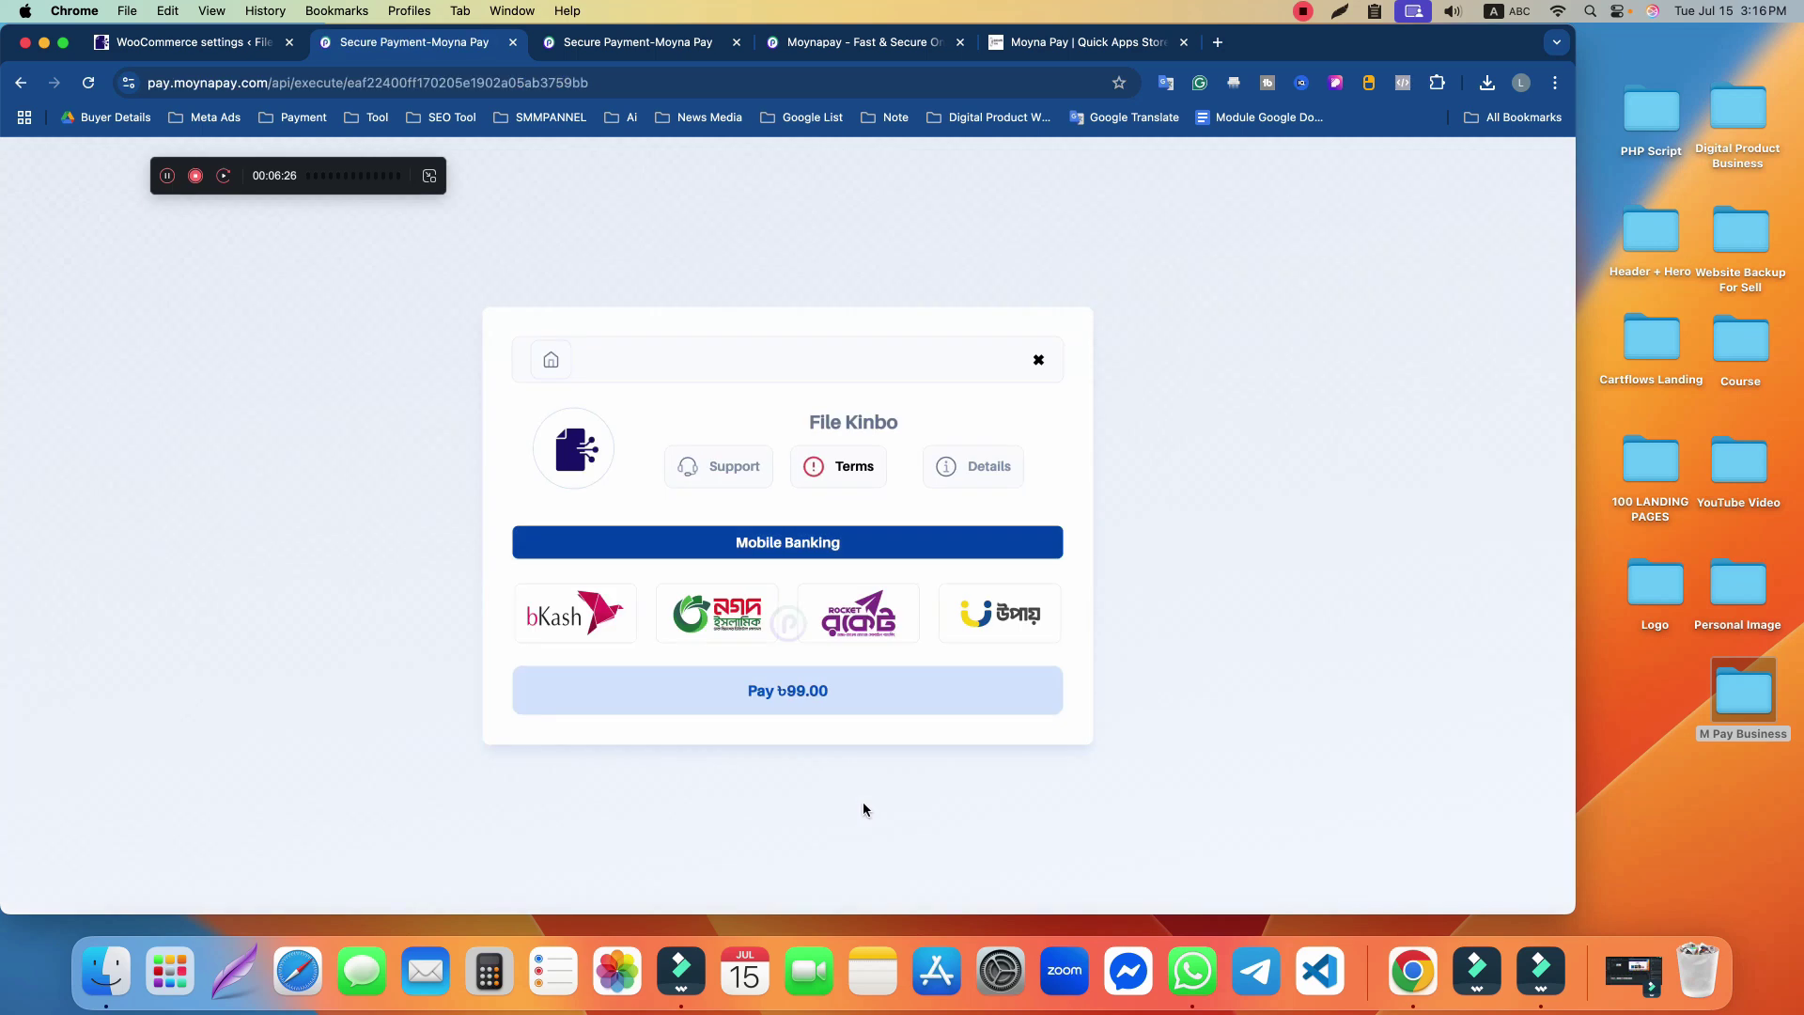
left_click(989, 623)
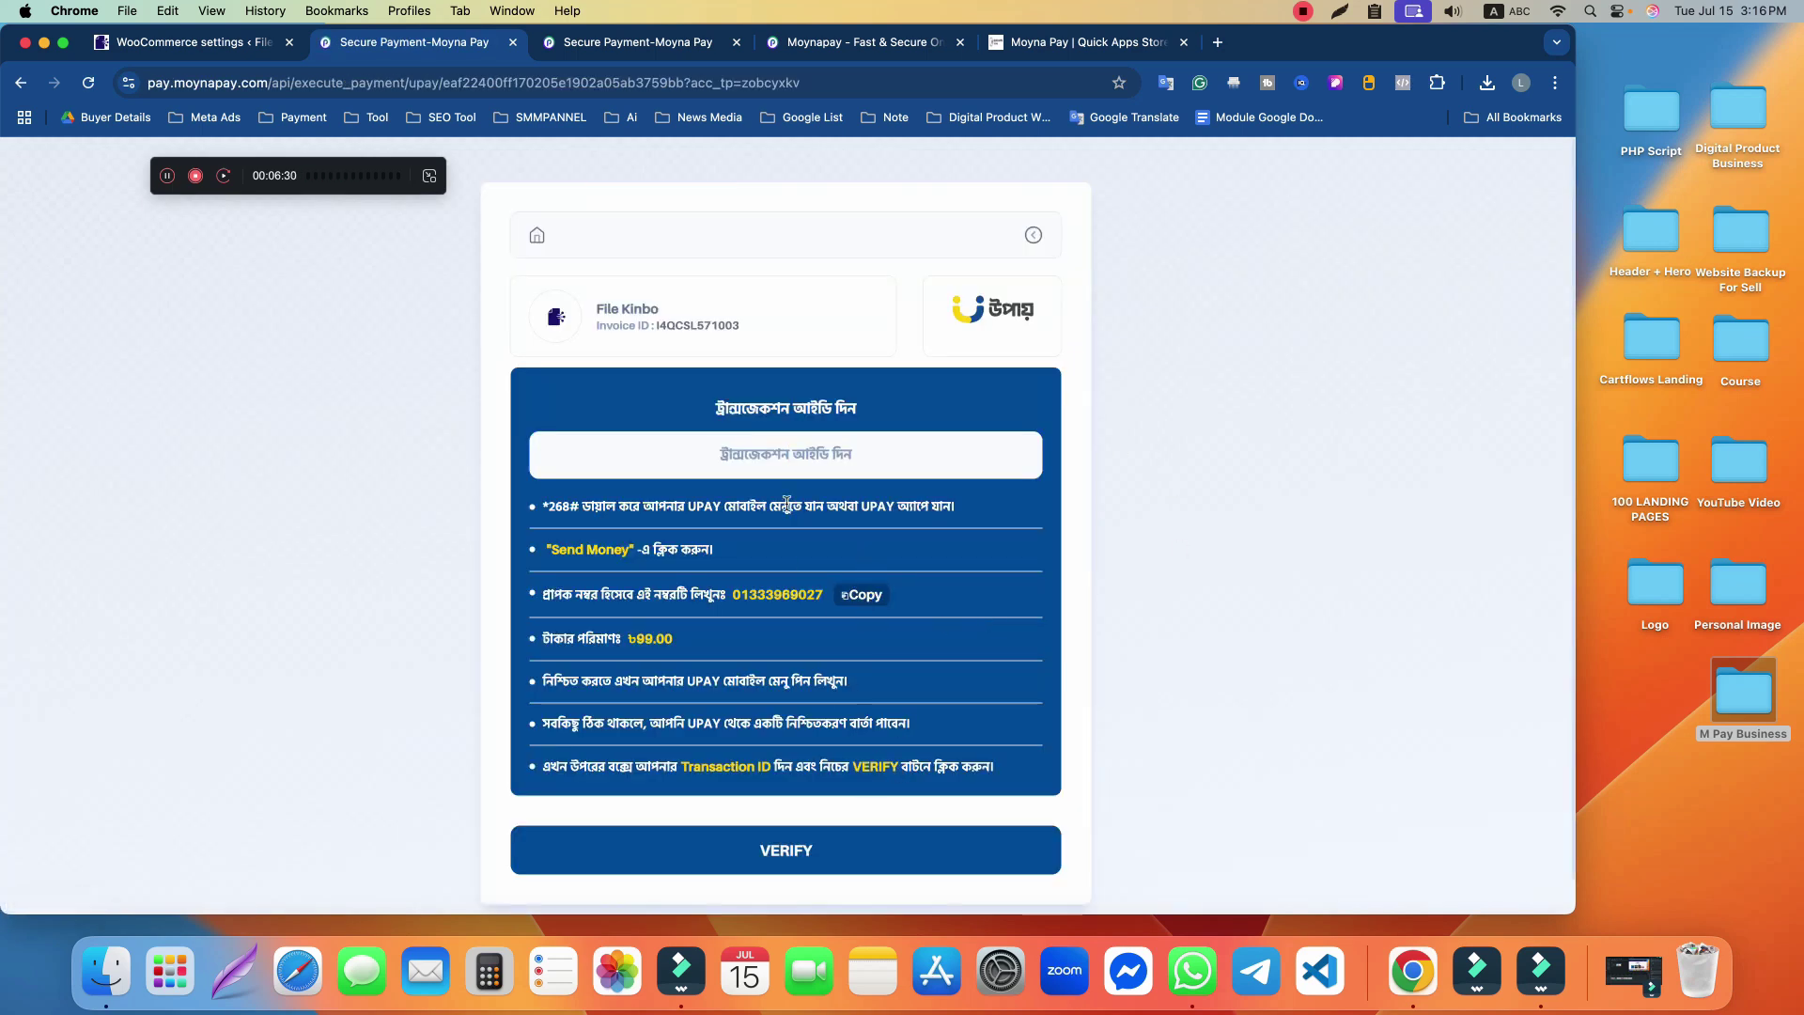
left_click(1032, 235)
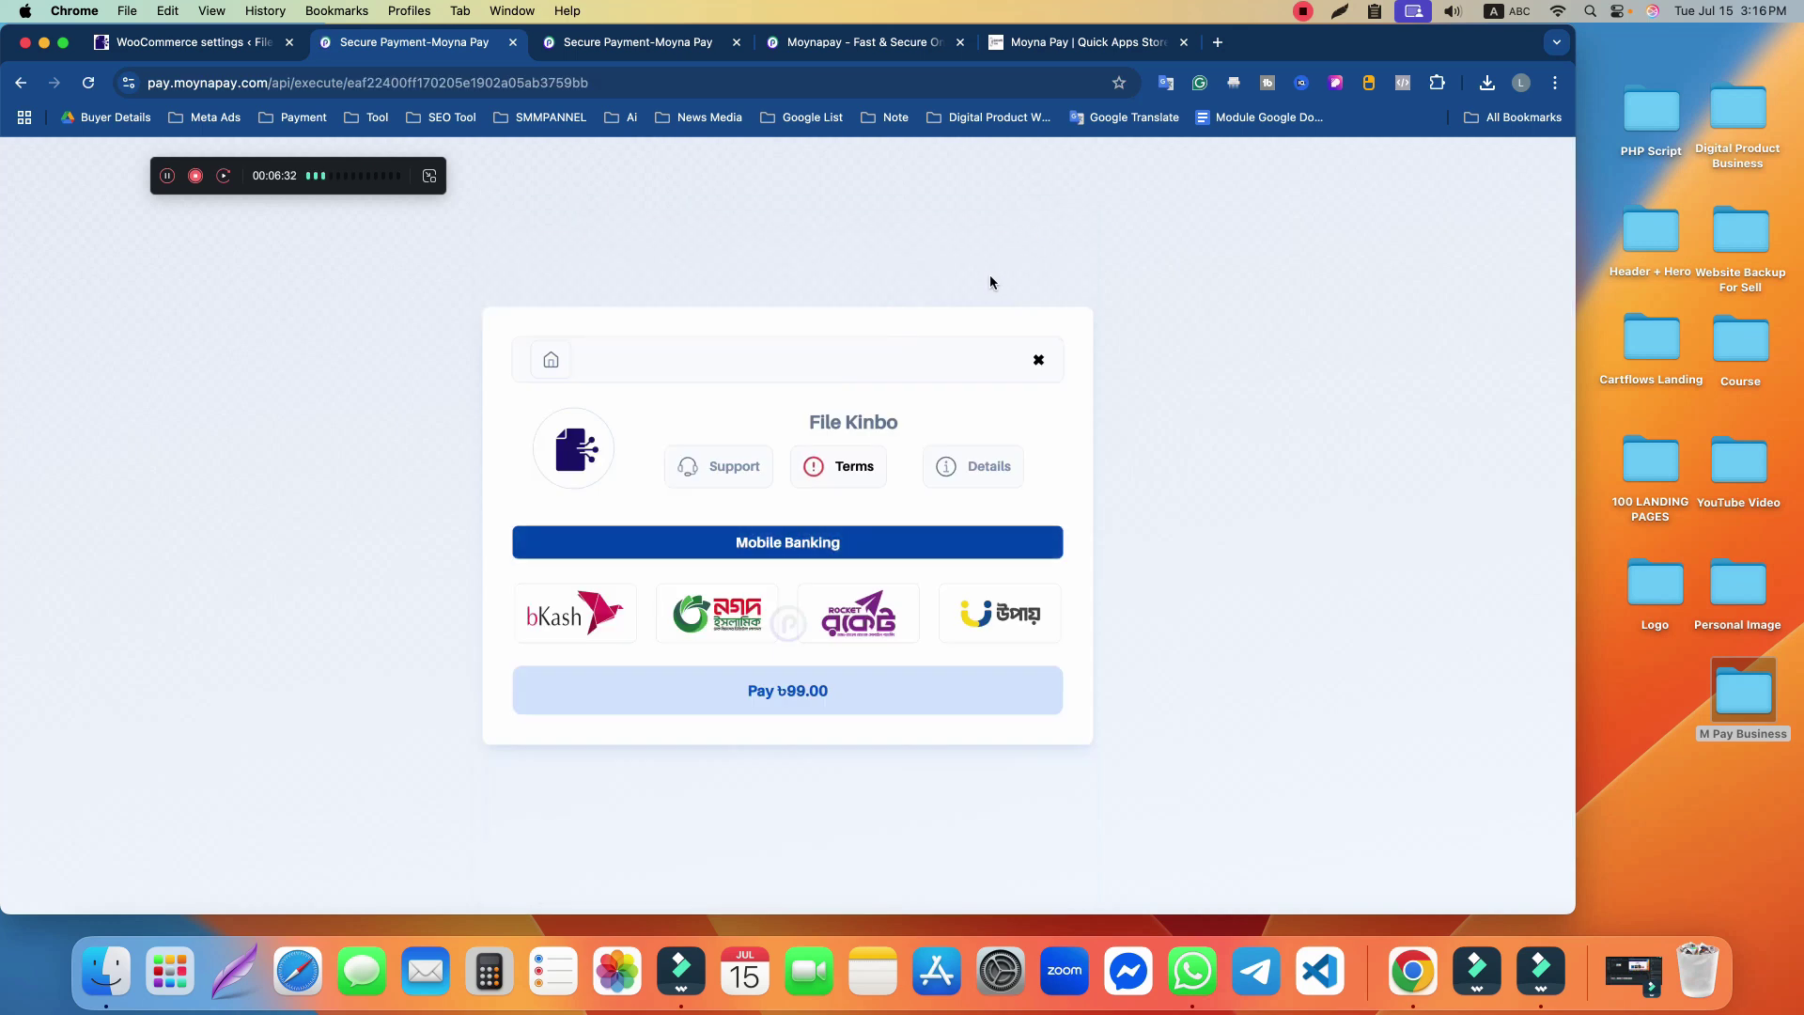